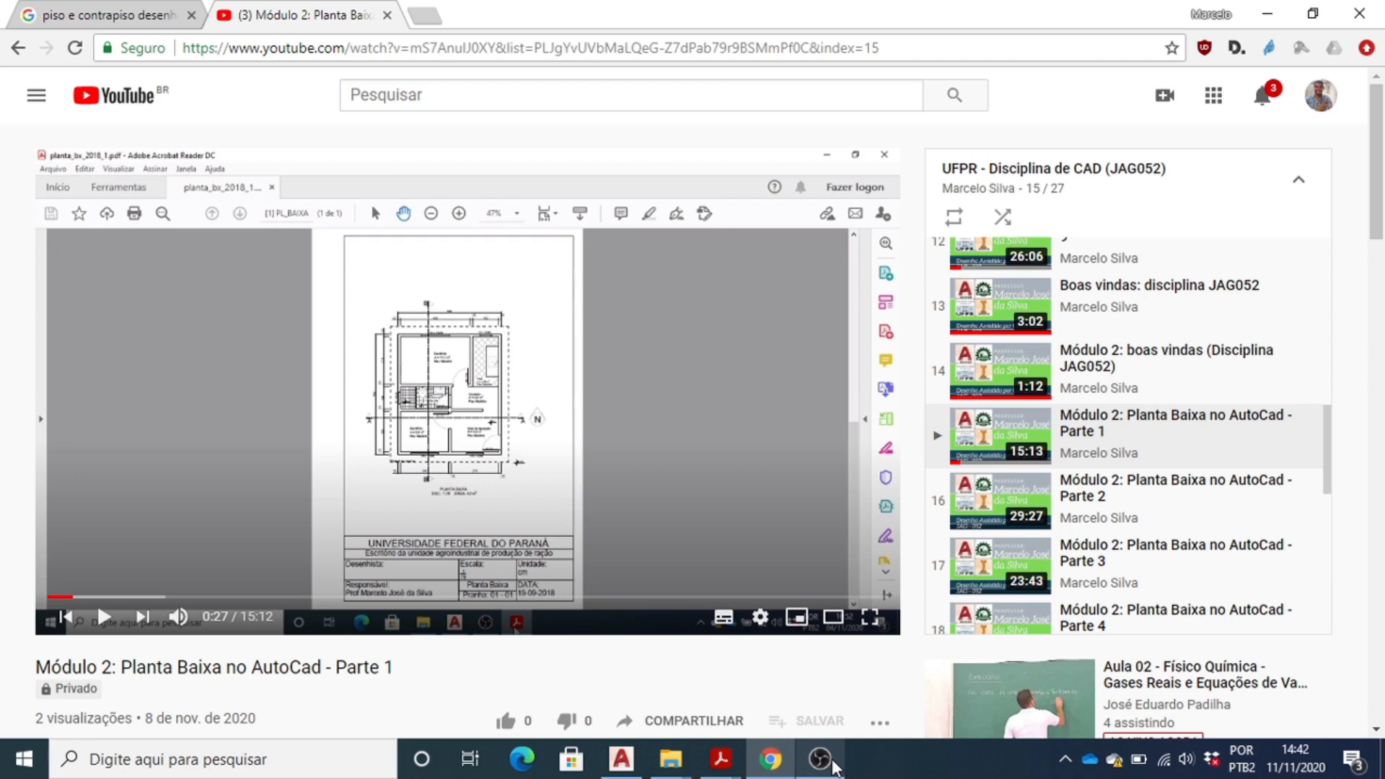
# - Switch to AutoCAD and examine section lines A and B, the rooms and the dimensions of the floor plan in corte.dwg
pyautogui.click(624, 768)
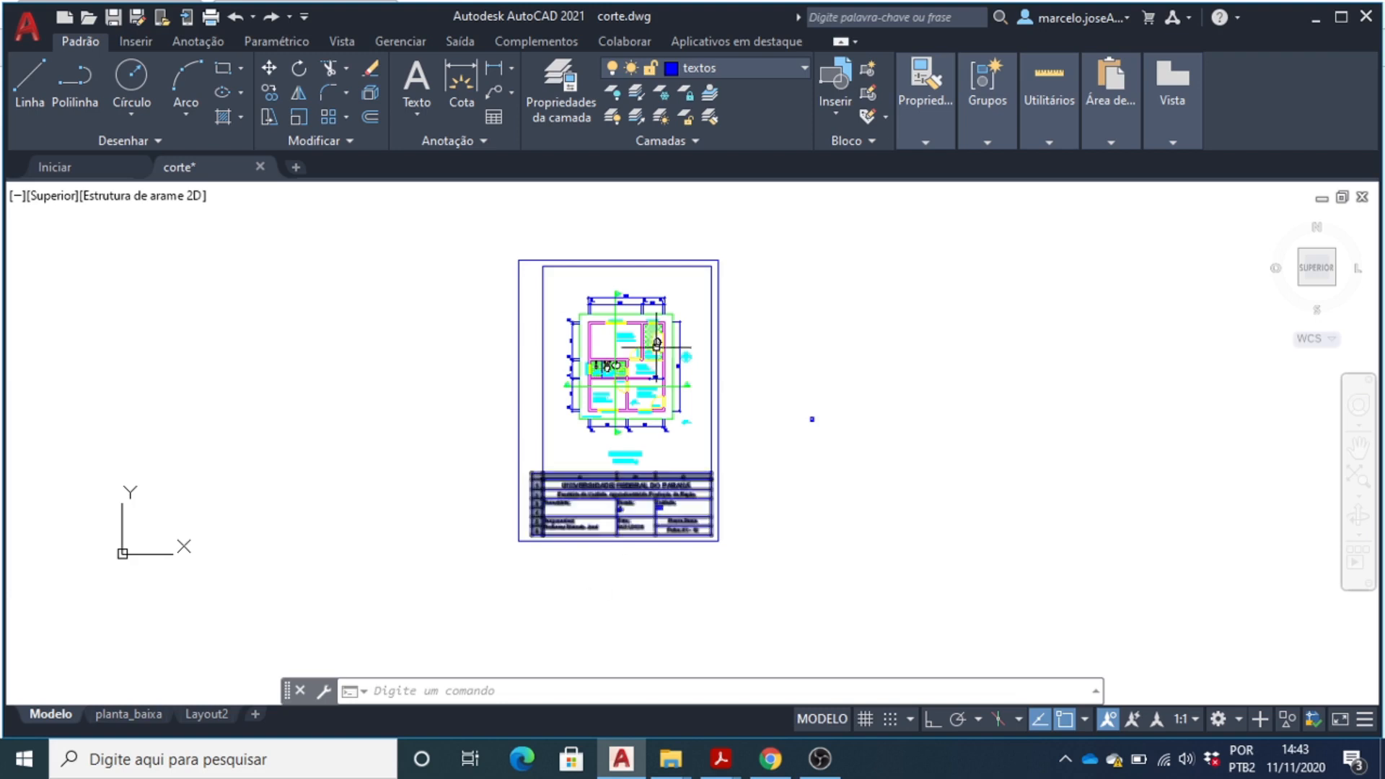
pyautogui.scroll(5, 581, 390)
pyautogui.scroll(2, 581, 394)
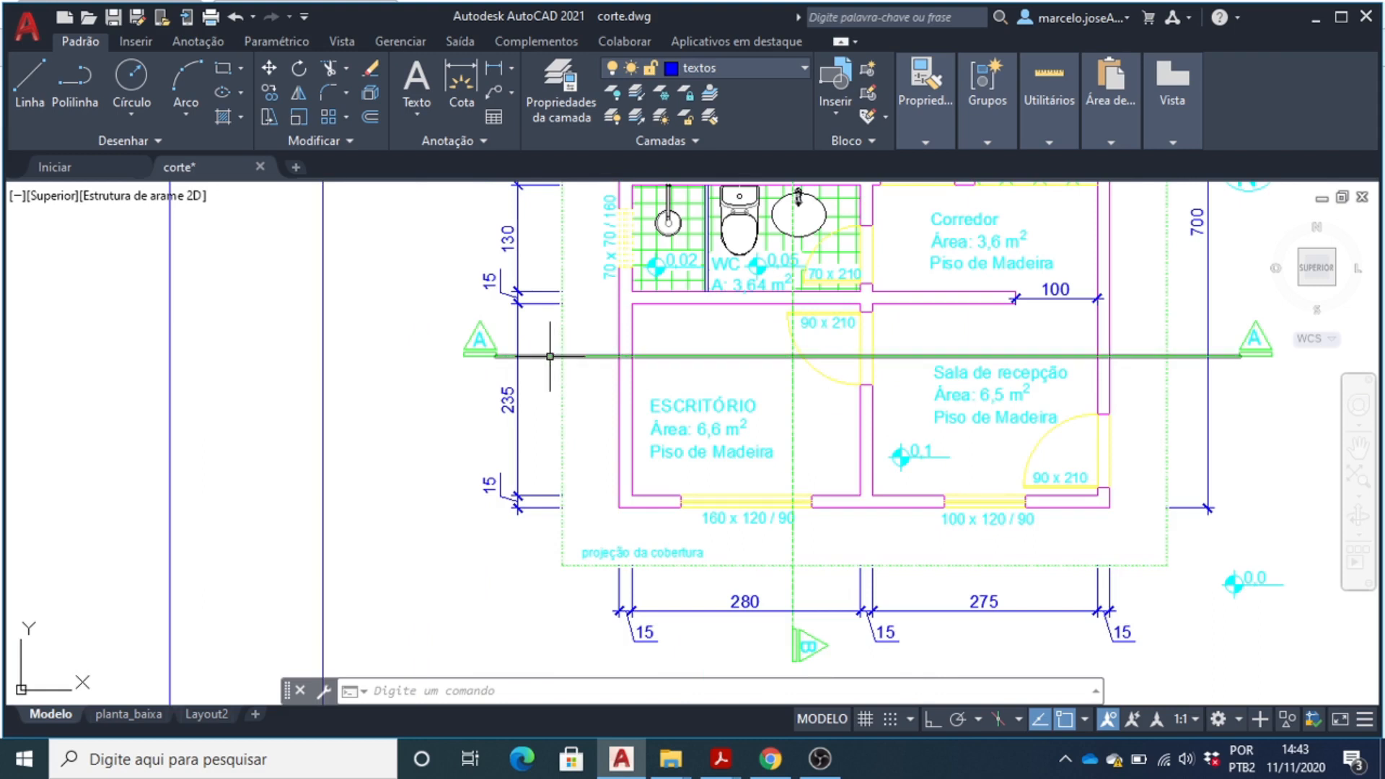
pyautogui.scroll(-4, 550, 356)
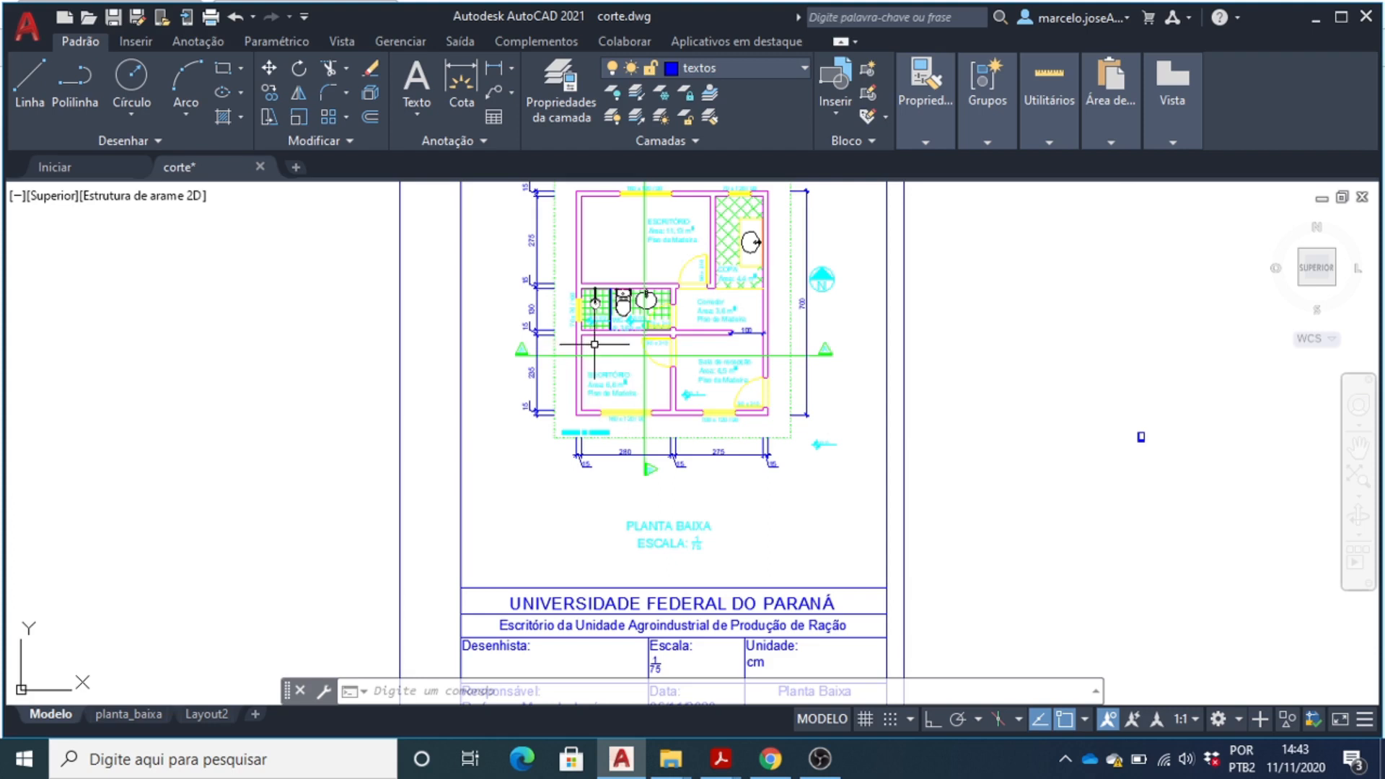
pyautogui.scroll(4, 516, 351)
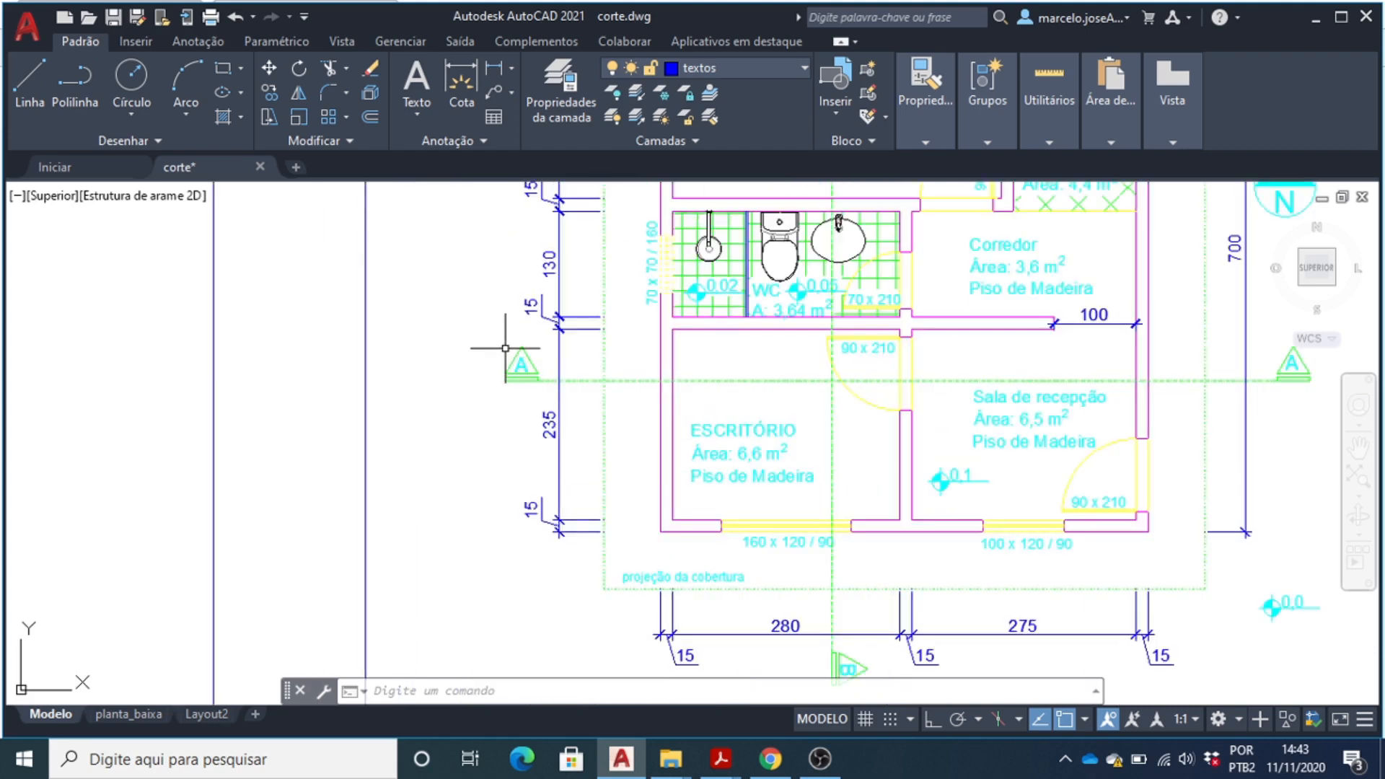
pyautogui.scroll(-5, 506, 349)
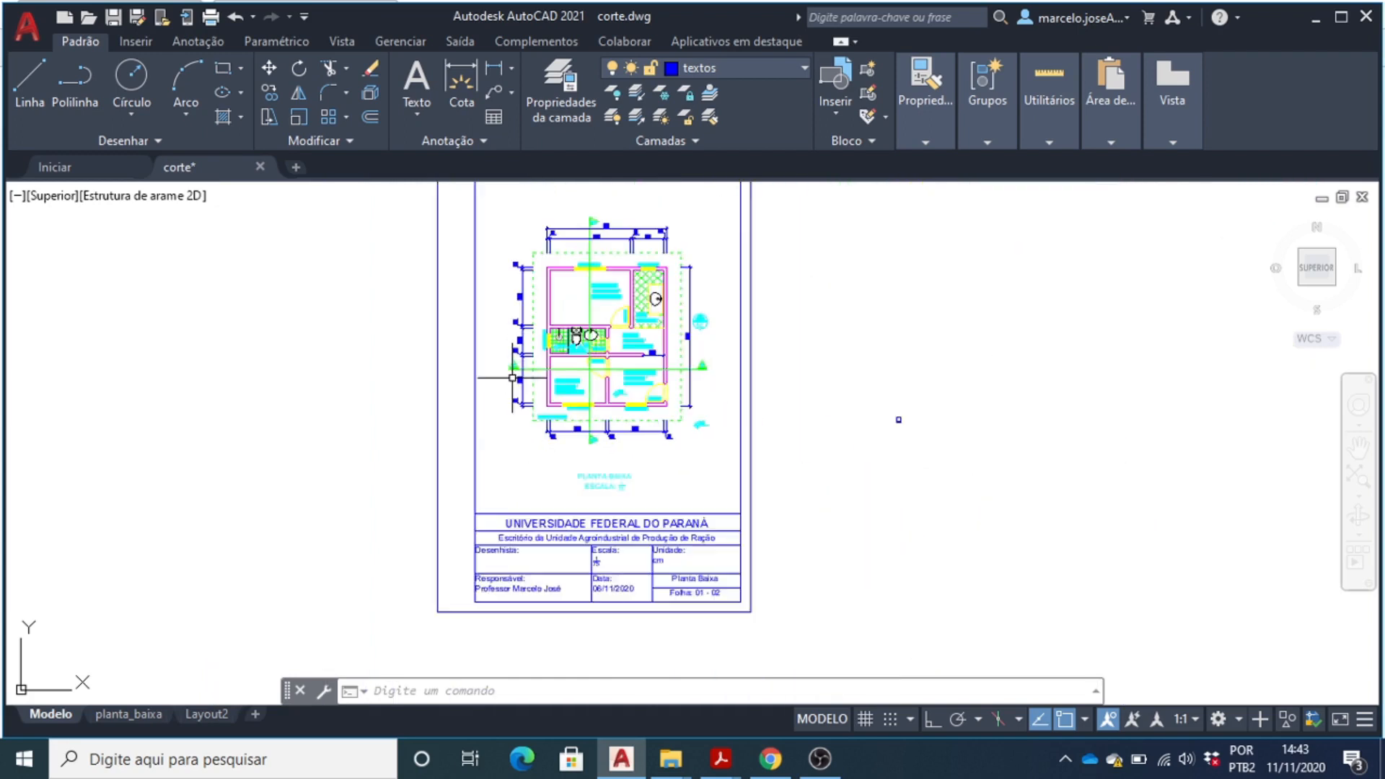
pyautogui.scroll(-5, 510, 369)
pyautogui.scroll(2, 510, 365)
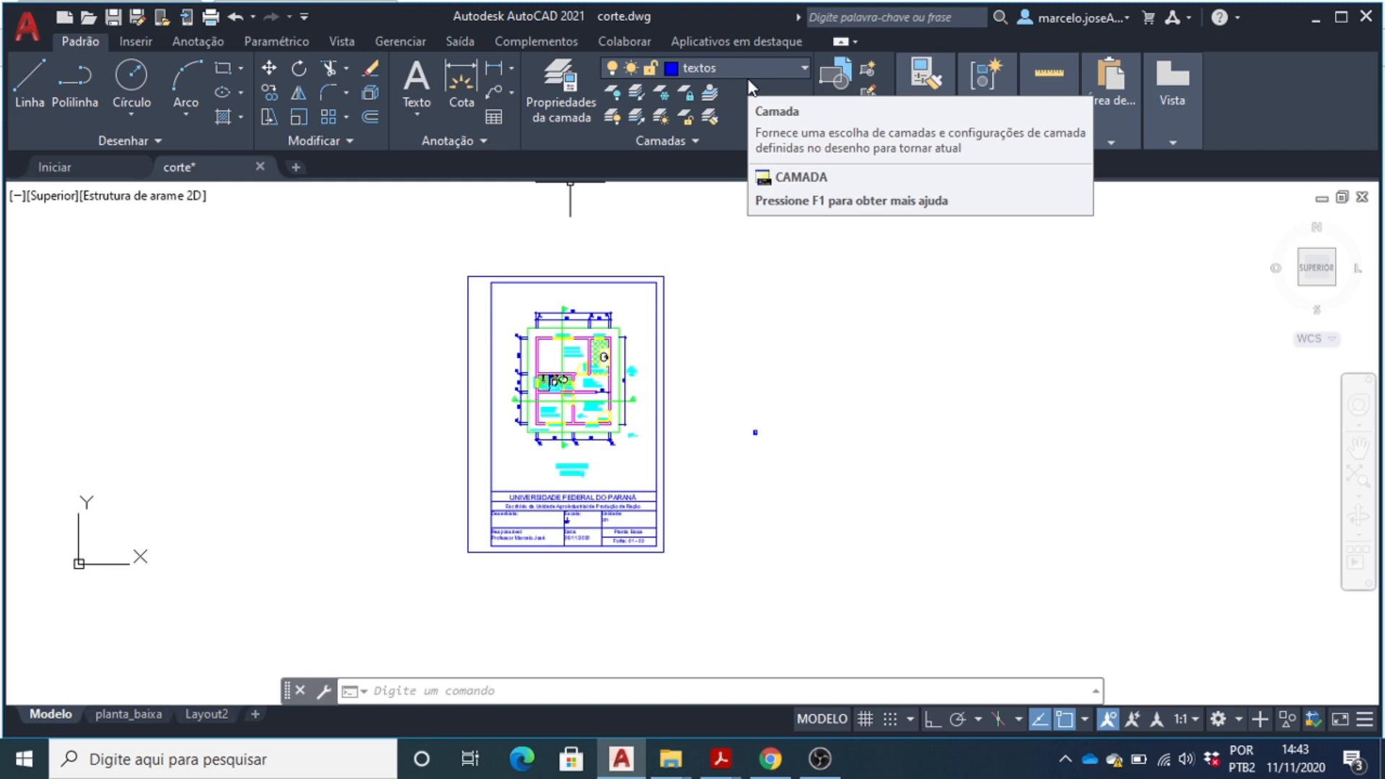
pyautogui.scroll(2, 576, 342)
pyautogui.scroll(5, 593, 309)
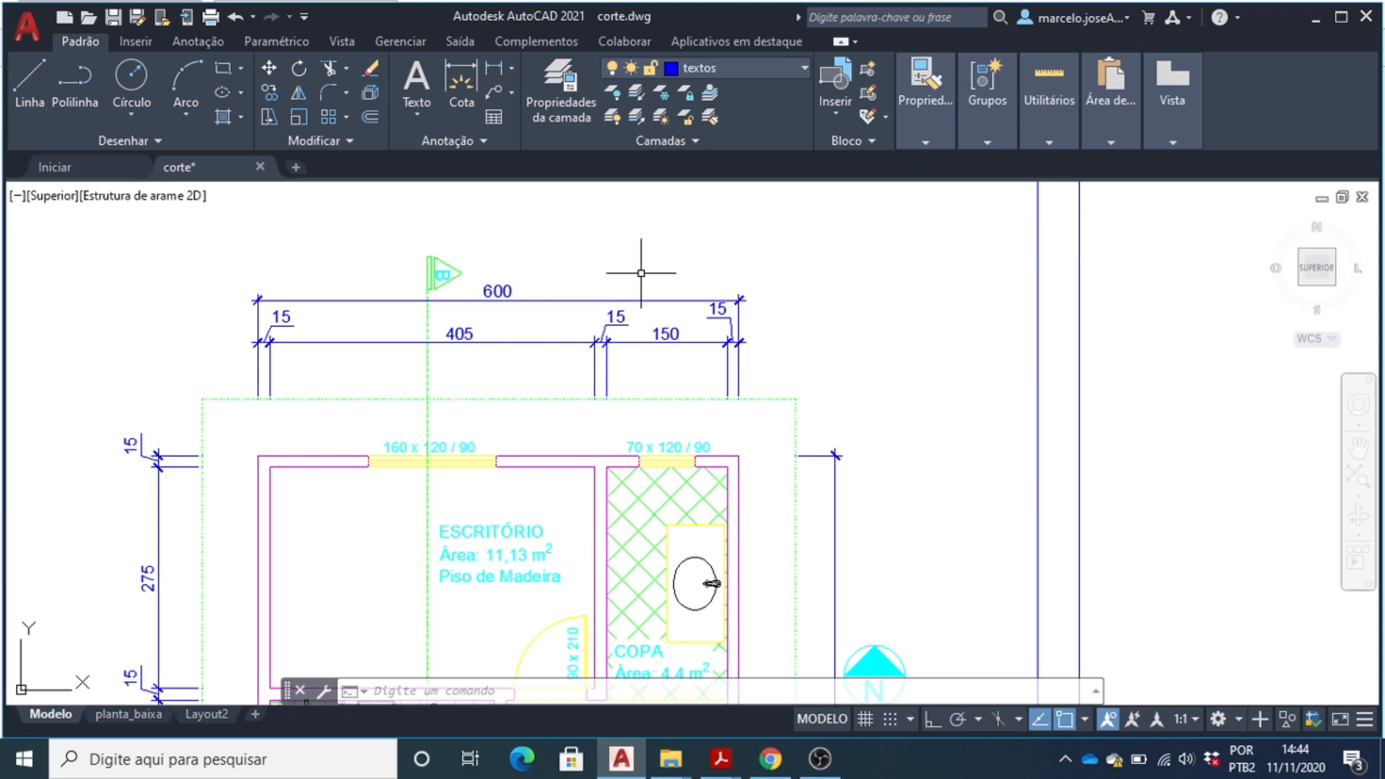
pyautogui.scroll(-4, 641, 273)
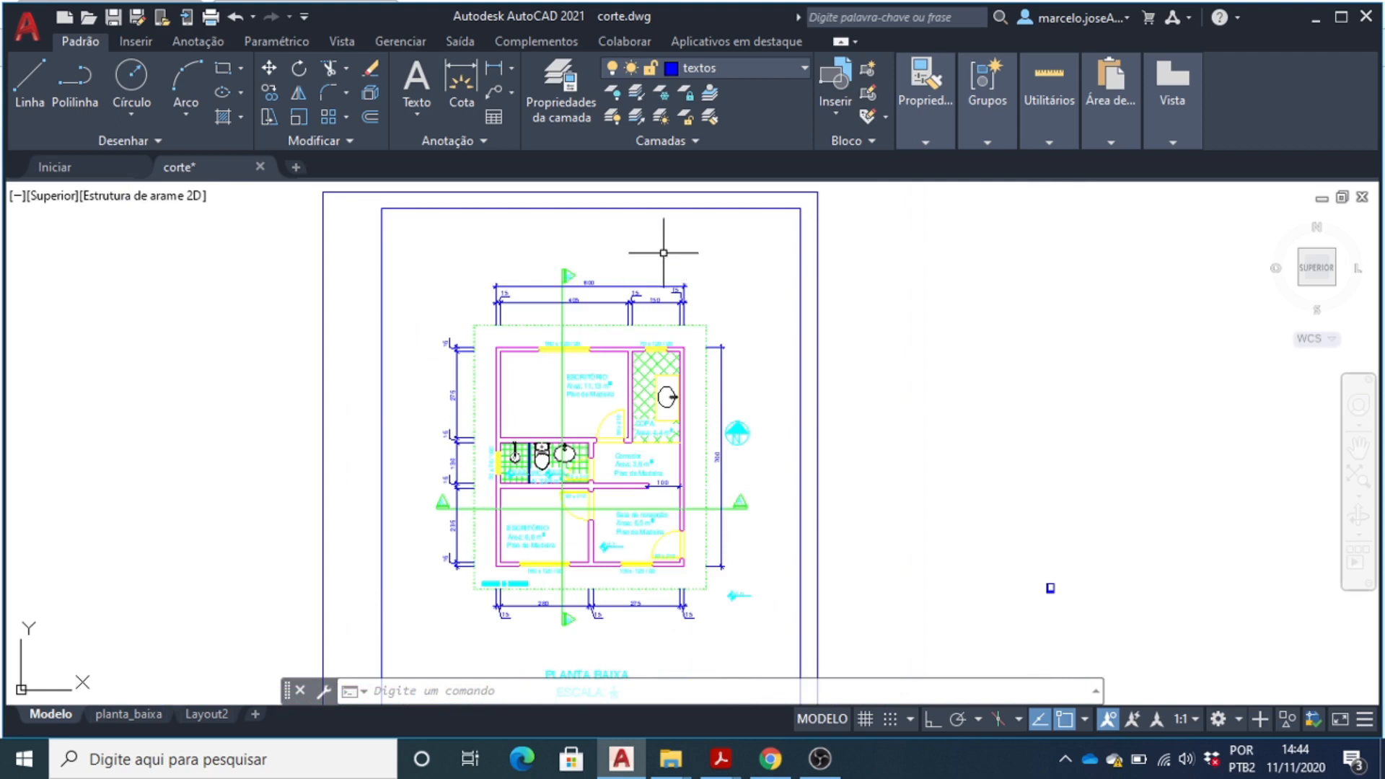
# - Turn off the textos, cotas and detalhes layers, accepting that textos is the current layer
pyautogui.click(748, 71)
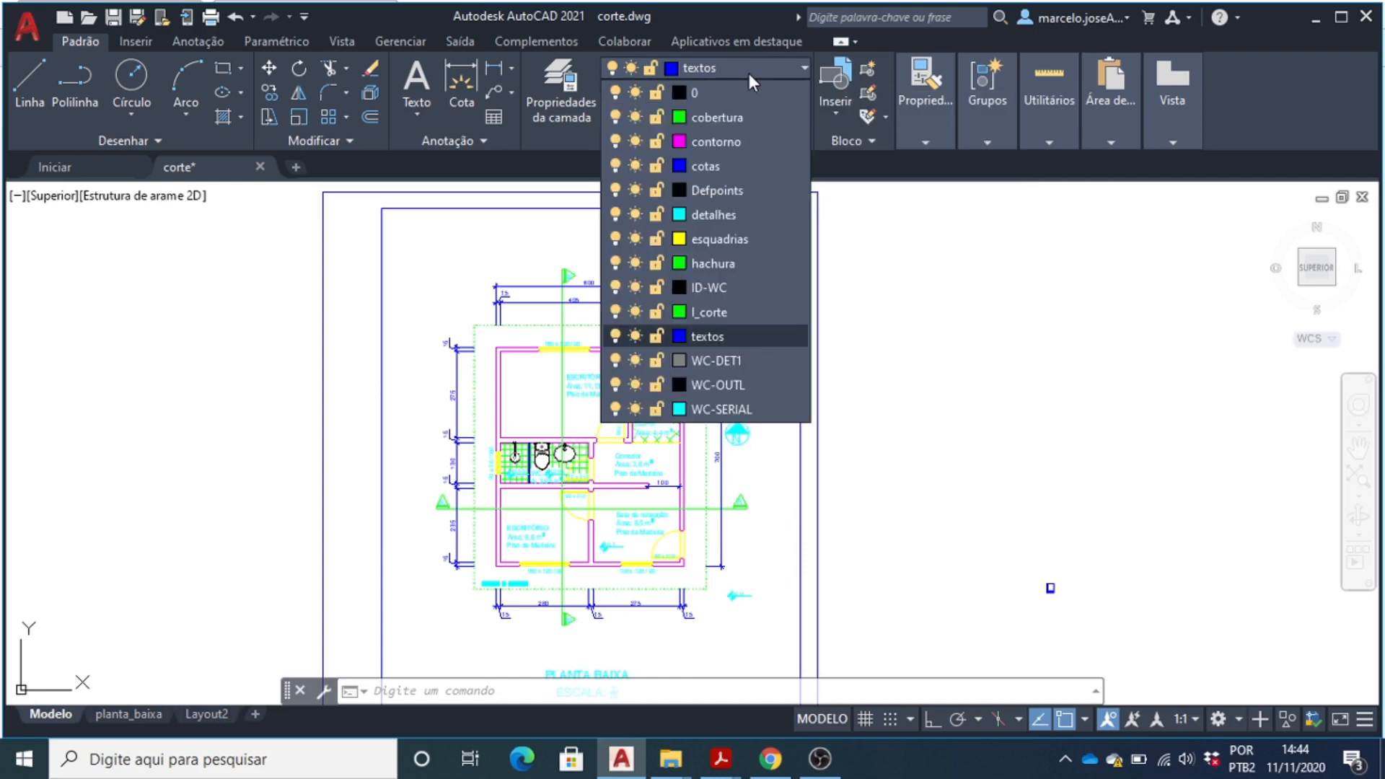
pyautogui.click(615, 336)
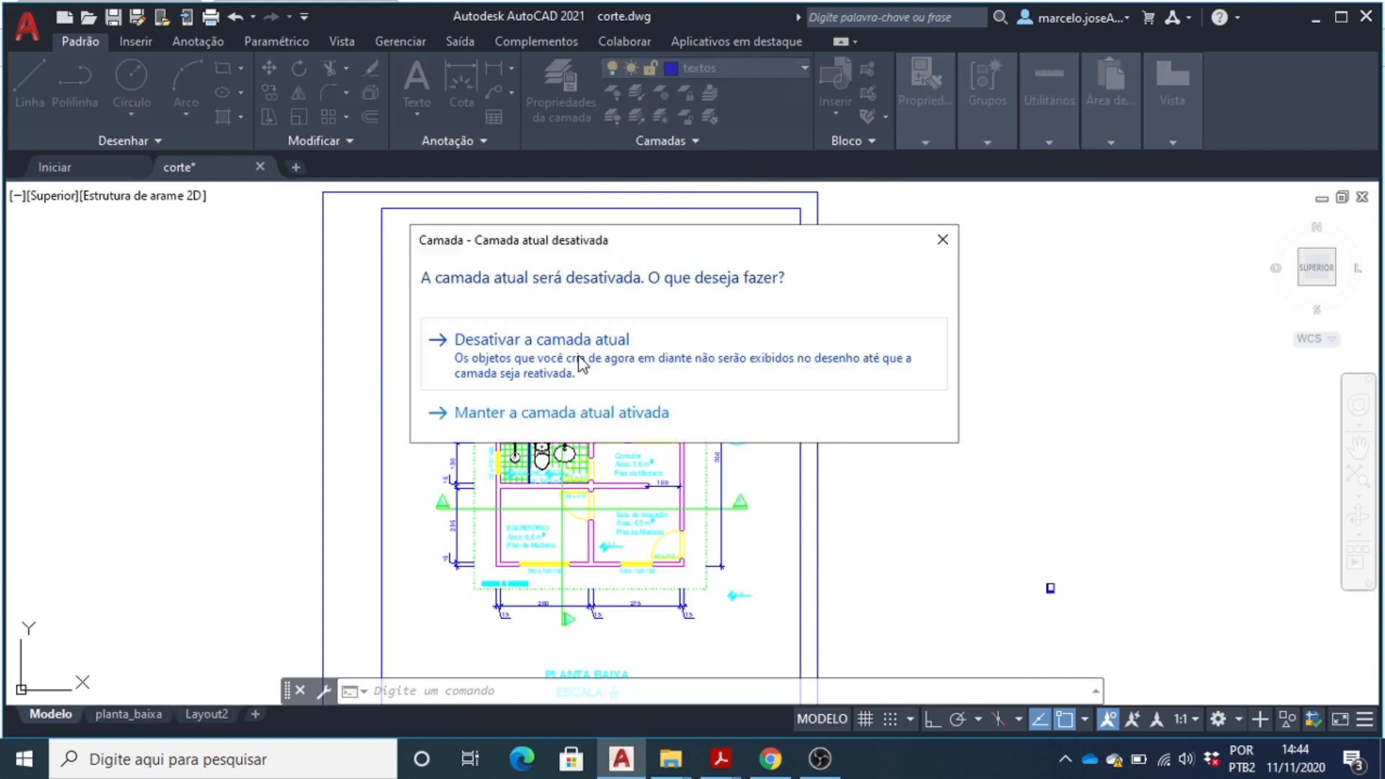
pyautogui.click(592, 361)
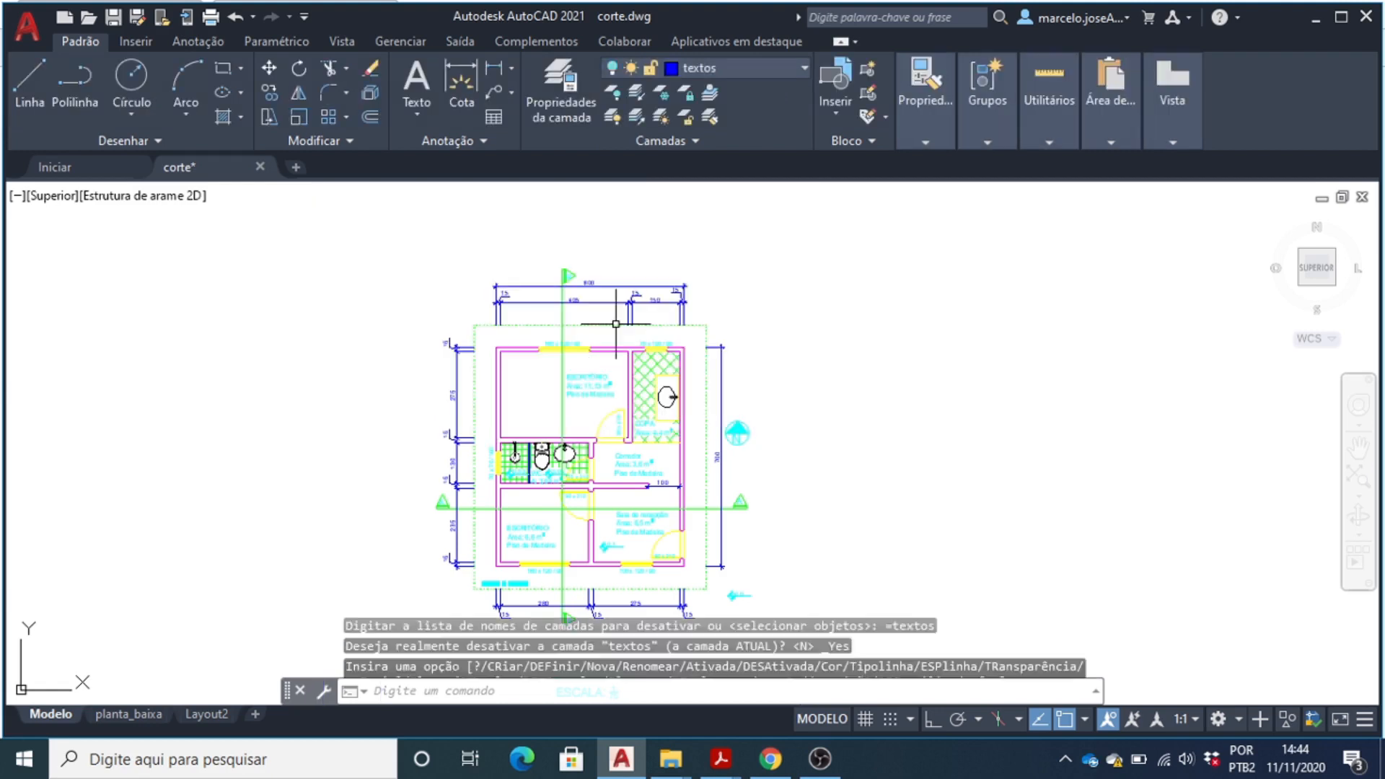
pyautogui.click(761, 72)
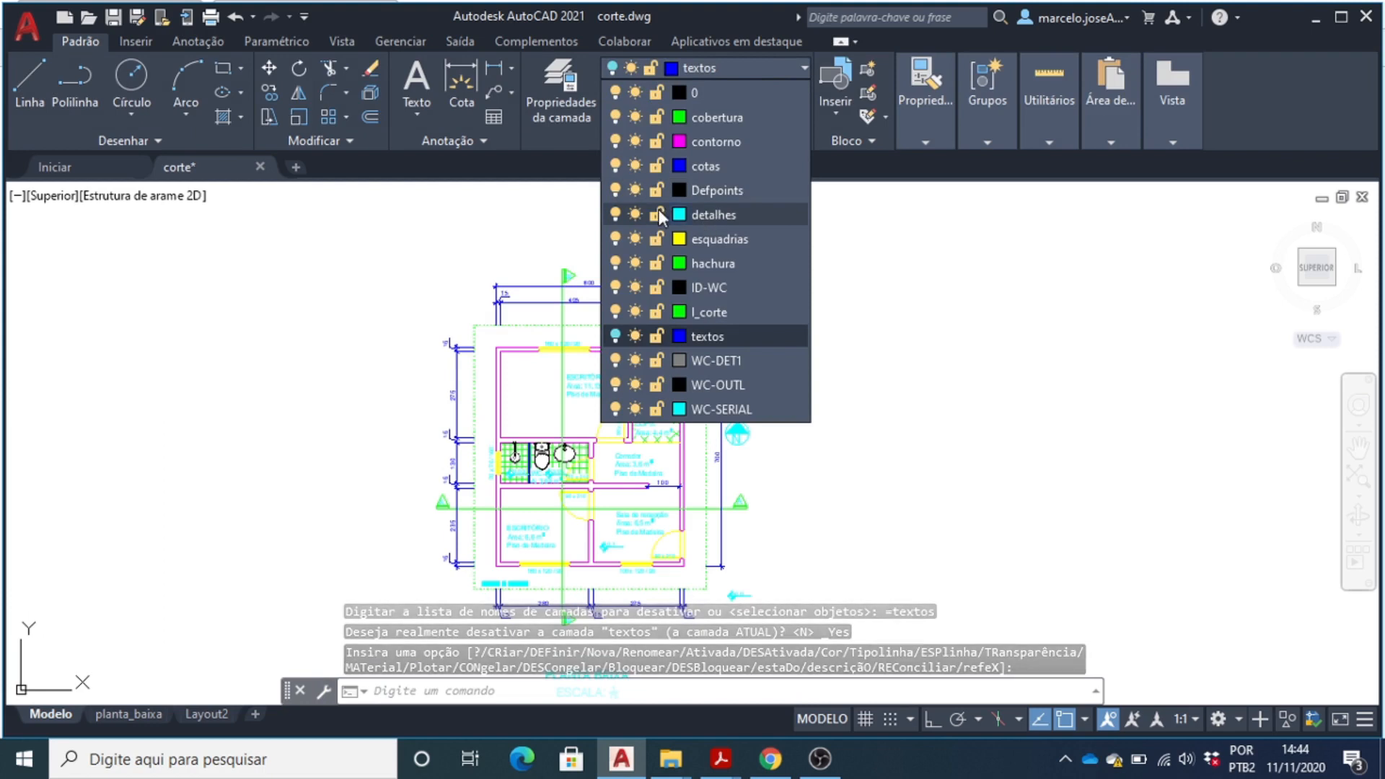
pyautogui.click(618, 165)
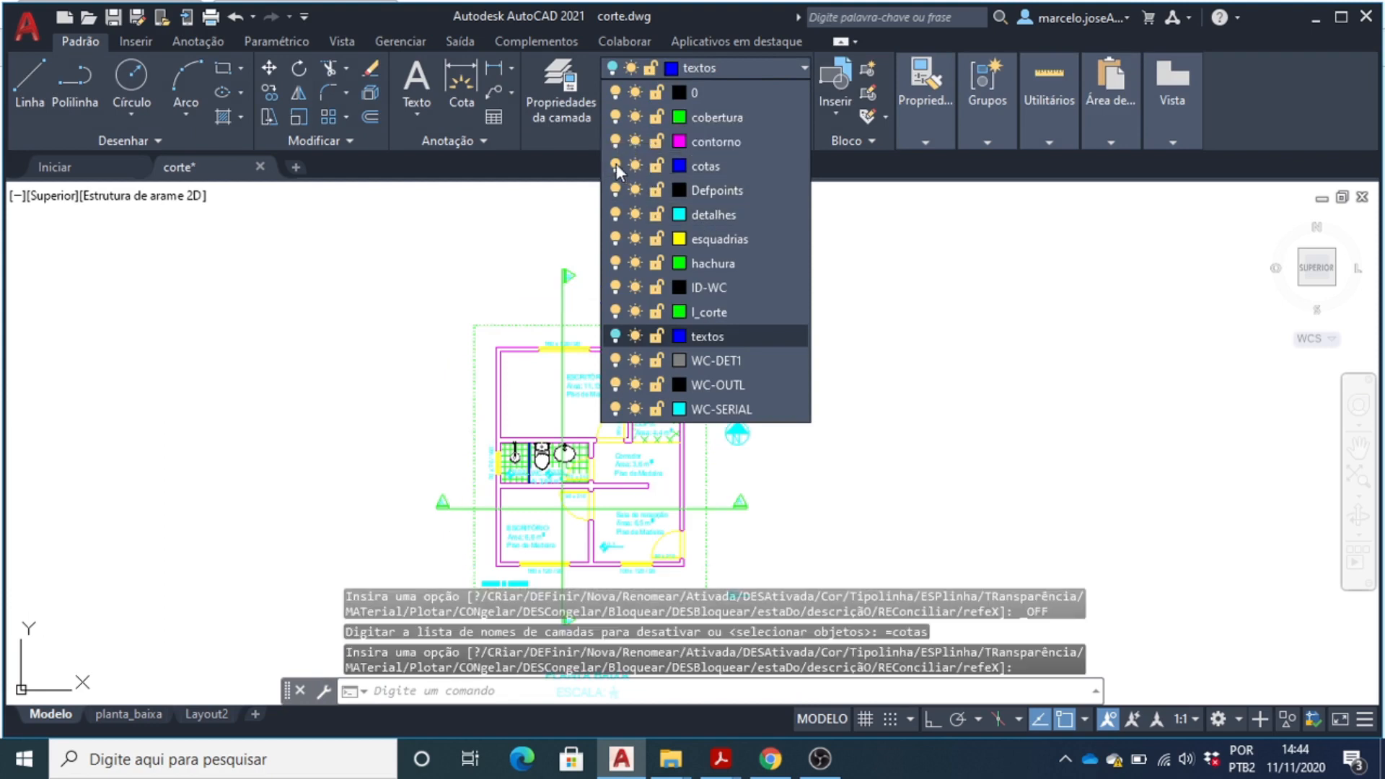
pyautogui.click(615, 214)
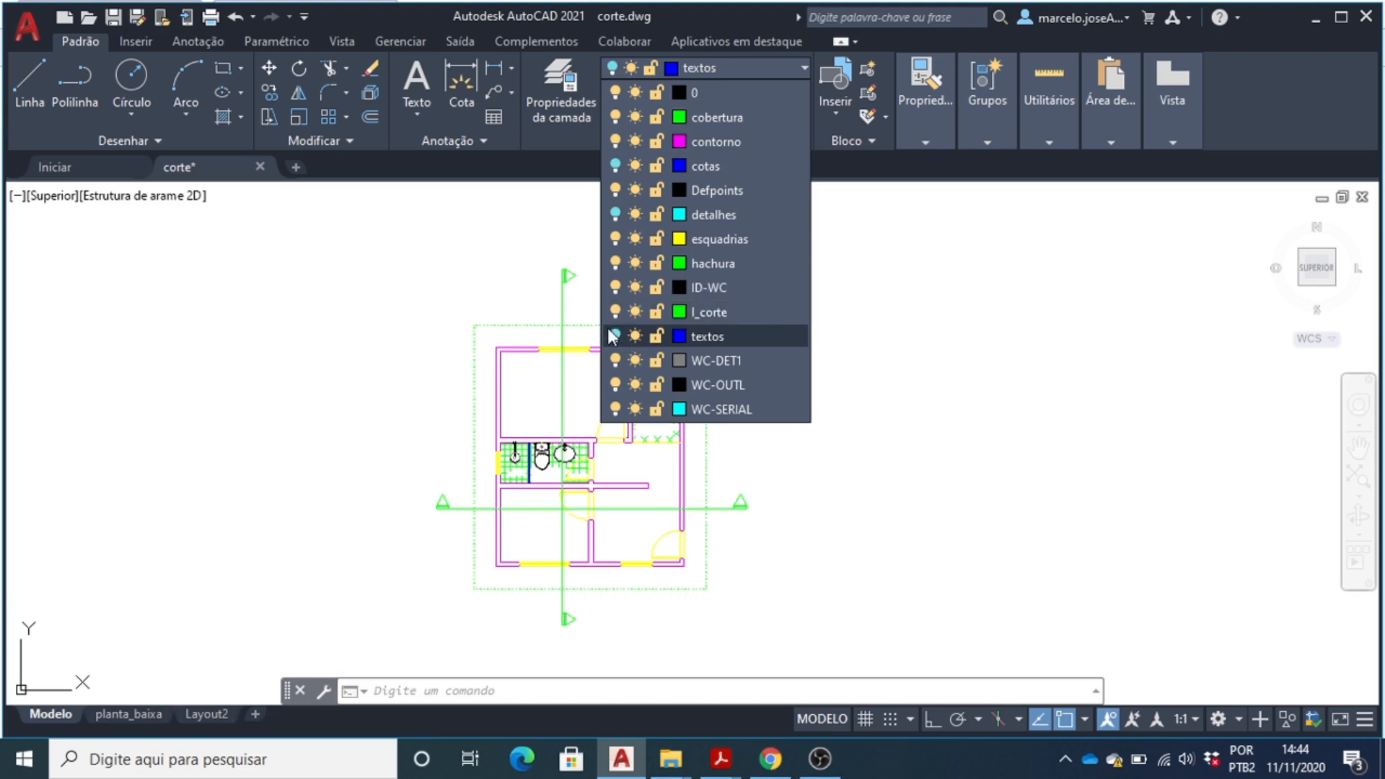
pyautogui.click(874, 350)
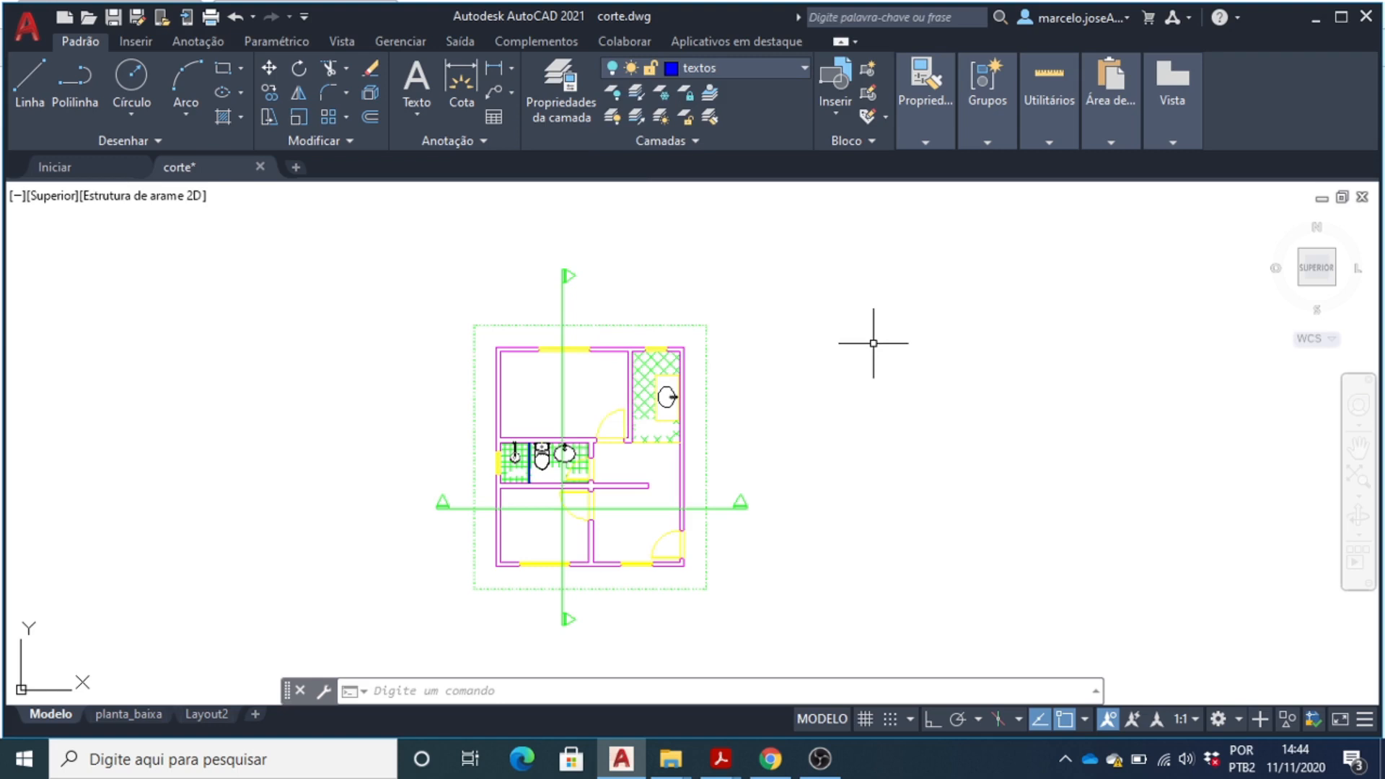
# - Copy the whole visible floor plan horizontally about 6150 units to the right from its lower-left wall corner, with Ortho on
pyautogui.scroll(-2, 445, 247)
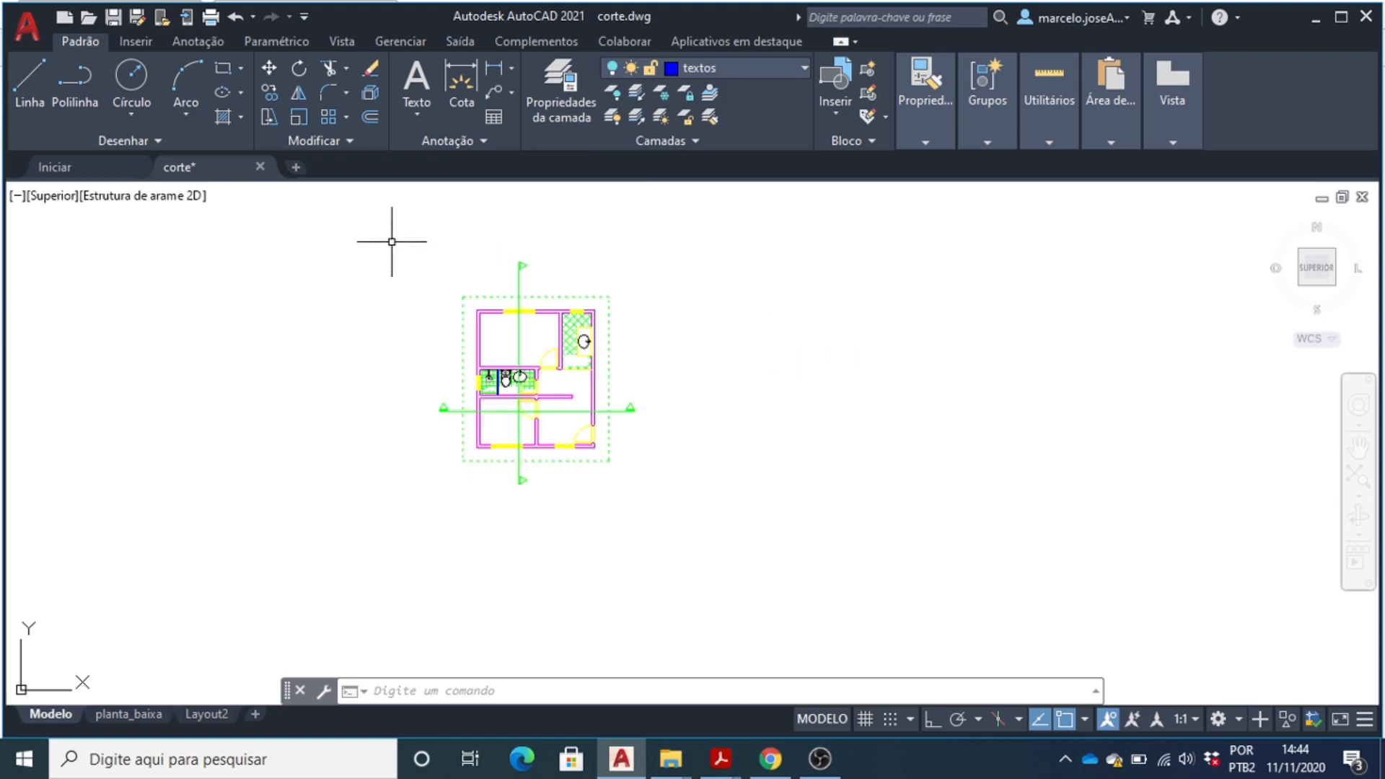
pyautogui.click(384, 233)
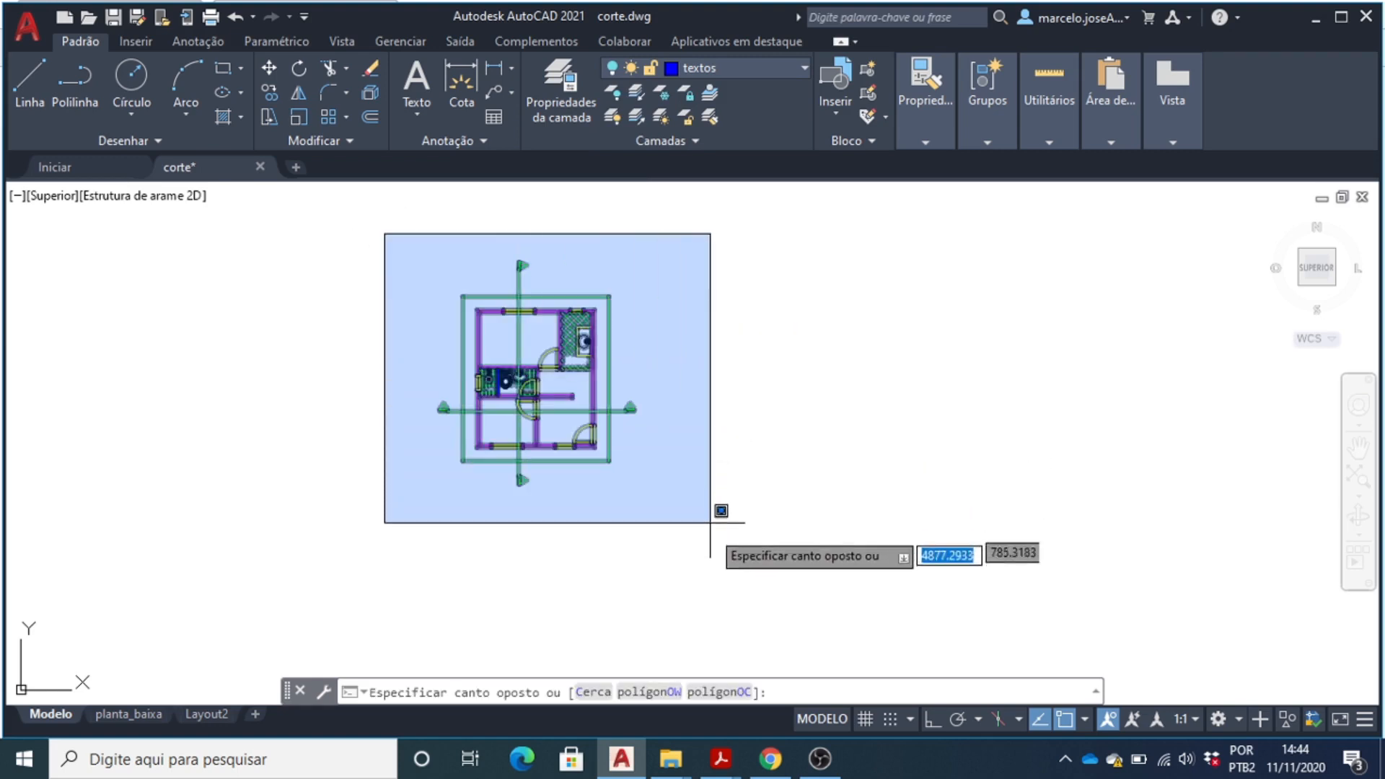
pyautogui.click(708, 534)
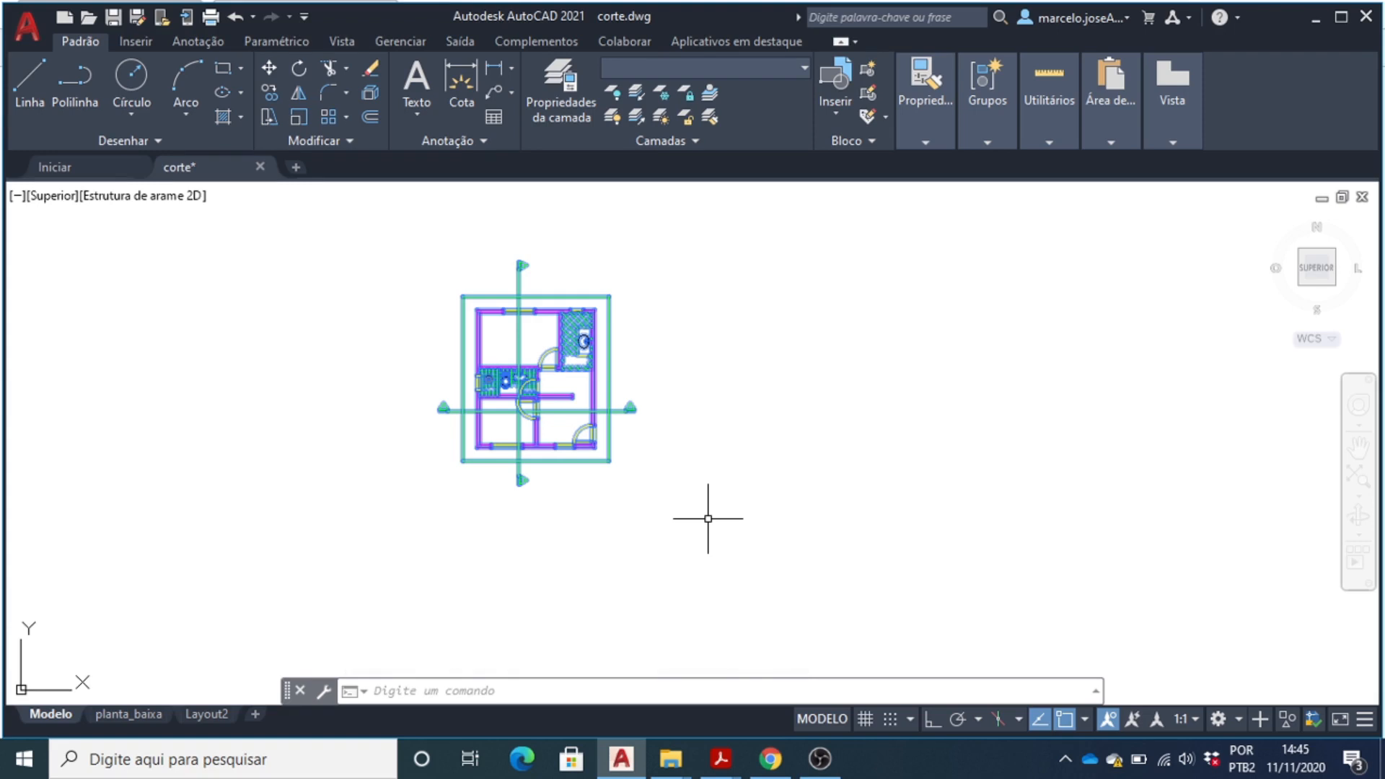
pyautogui.write('CO')
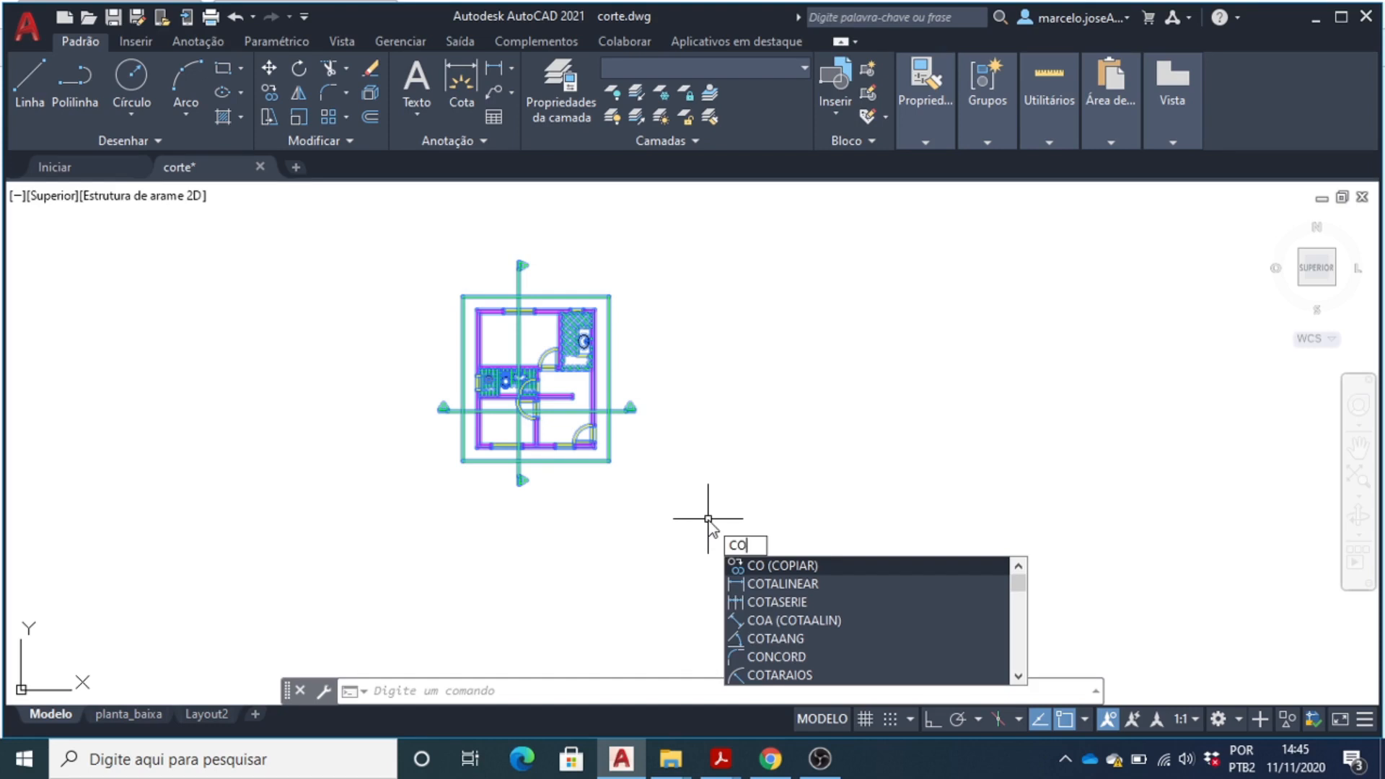
pyautogui.press('Return')
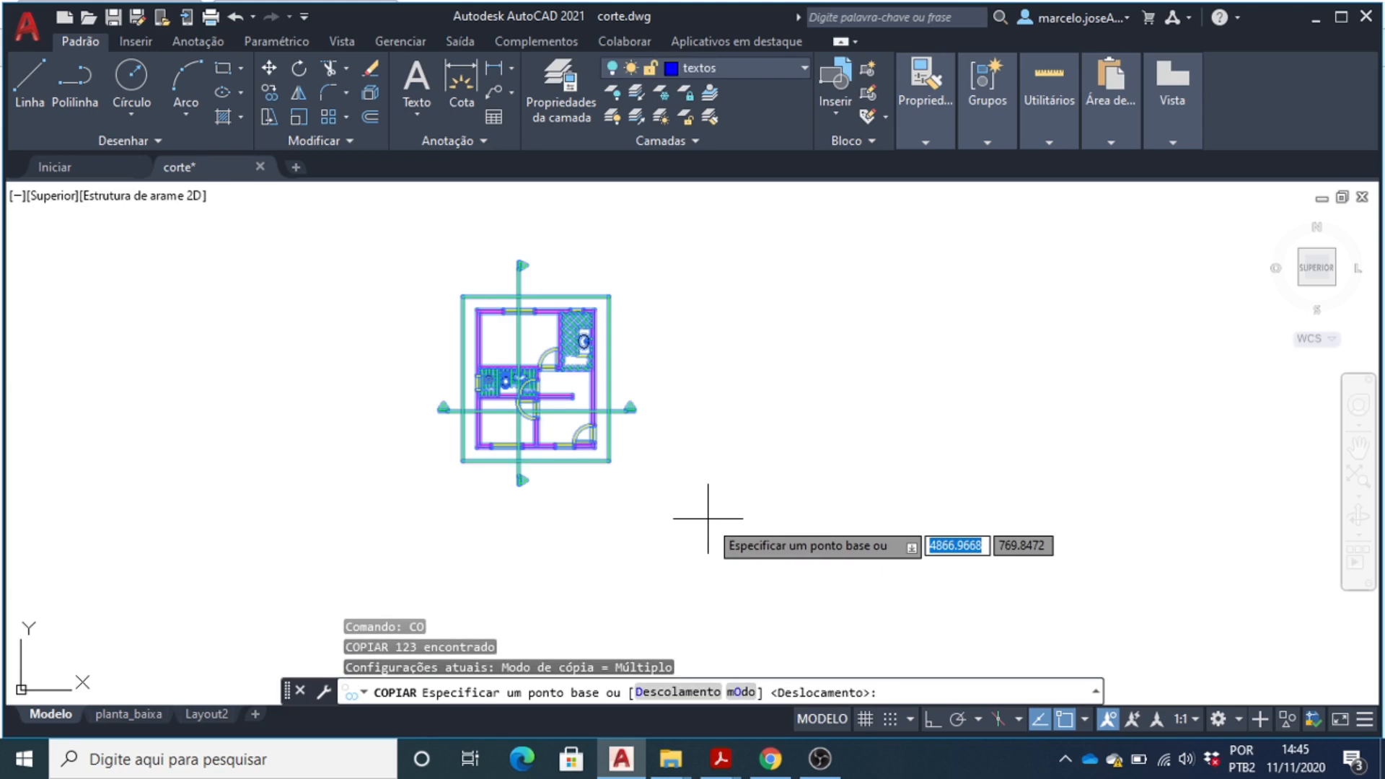
pyautogui.click(475, 448)
pyautogui.scroll(-2, 475, 446)
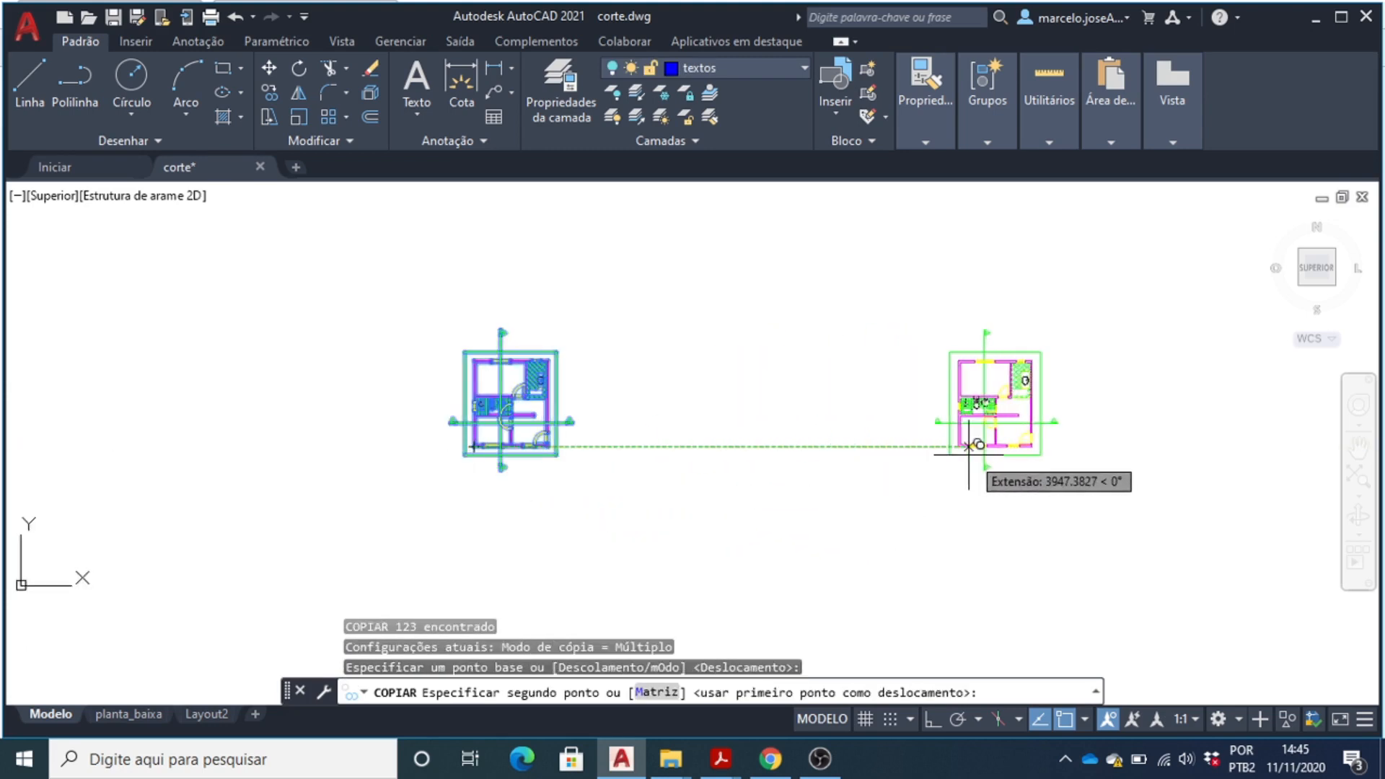
pyautogui.scroll(-1, 1094, 463)
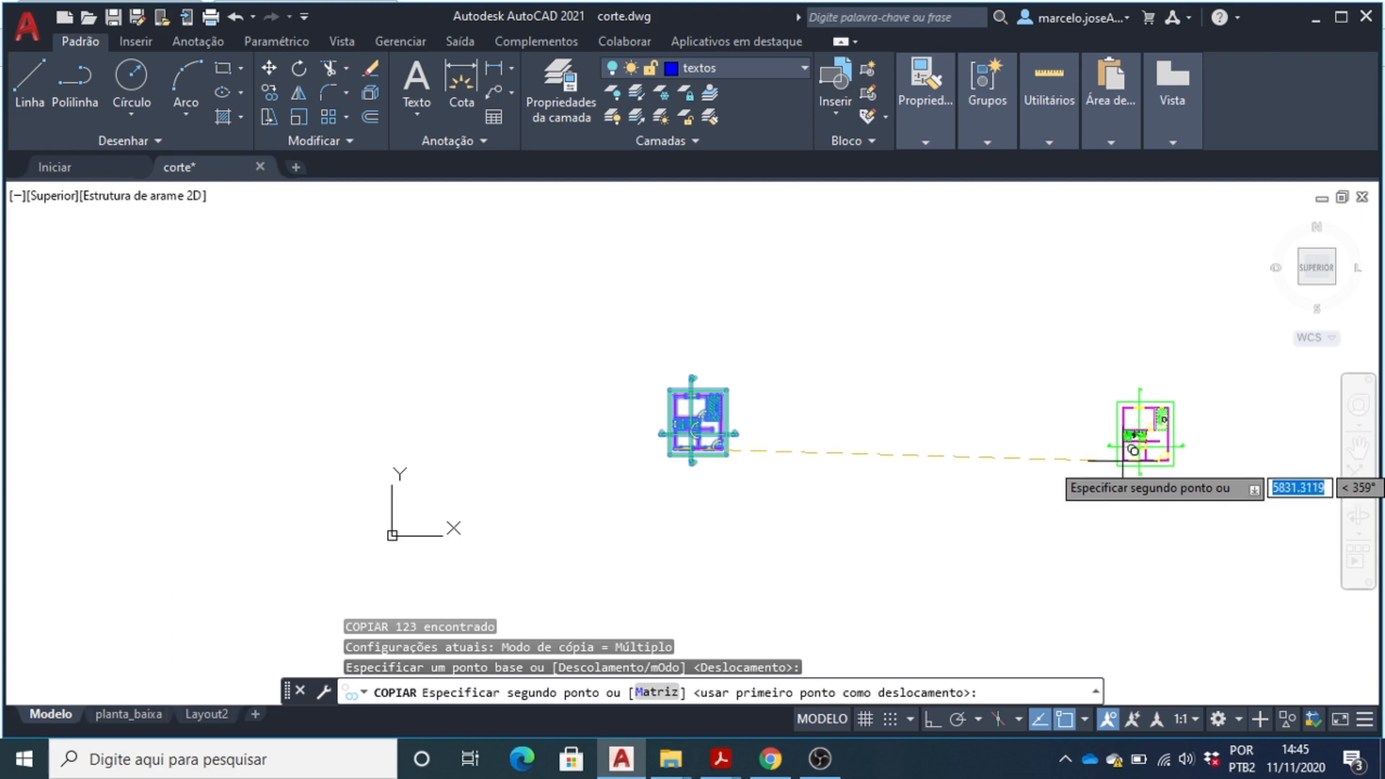
pyautogui.press('F8')
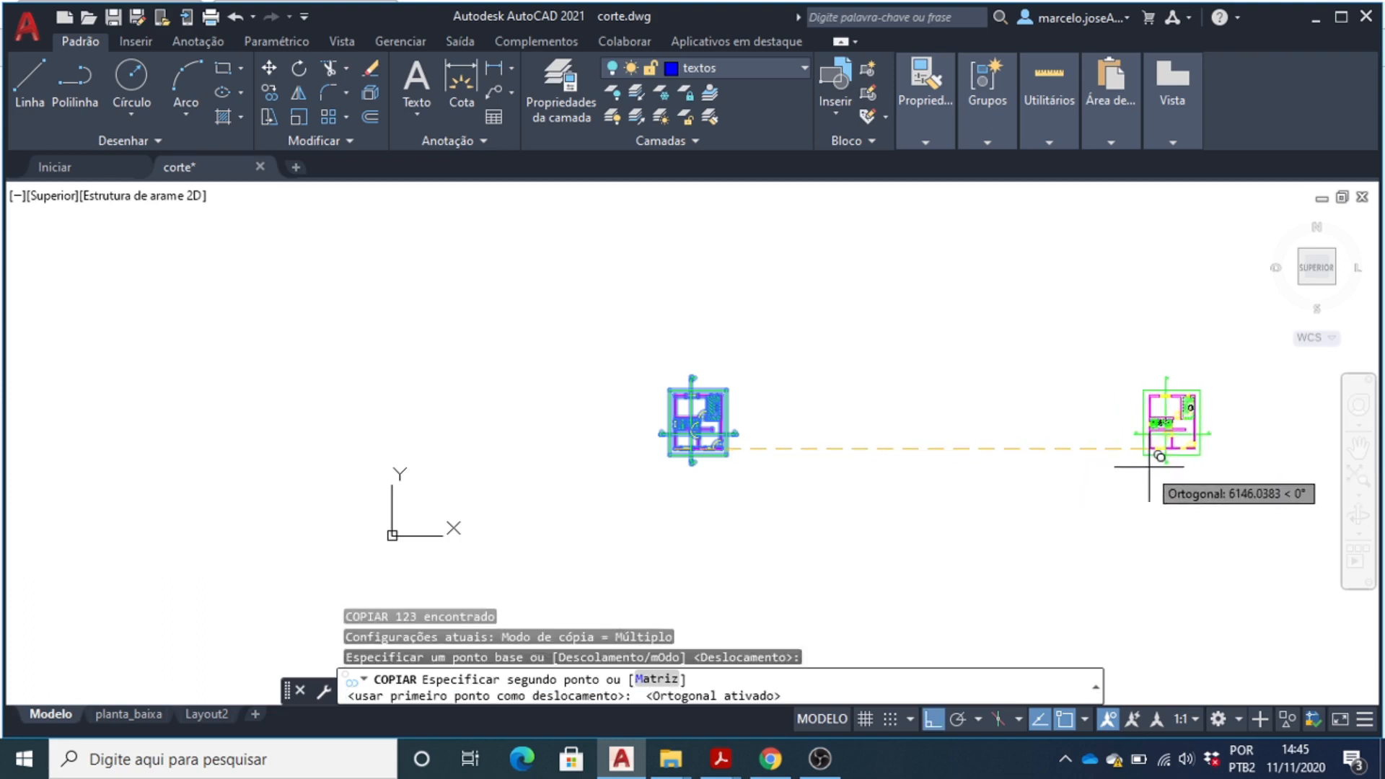
pyautogui.click(1152, 466)
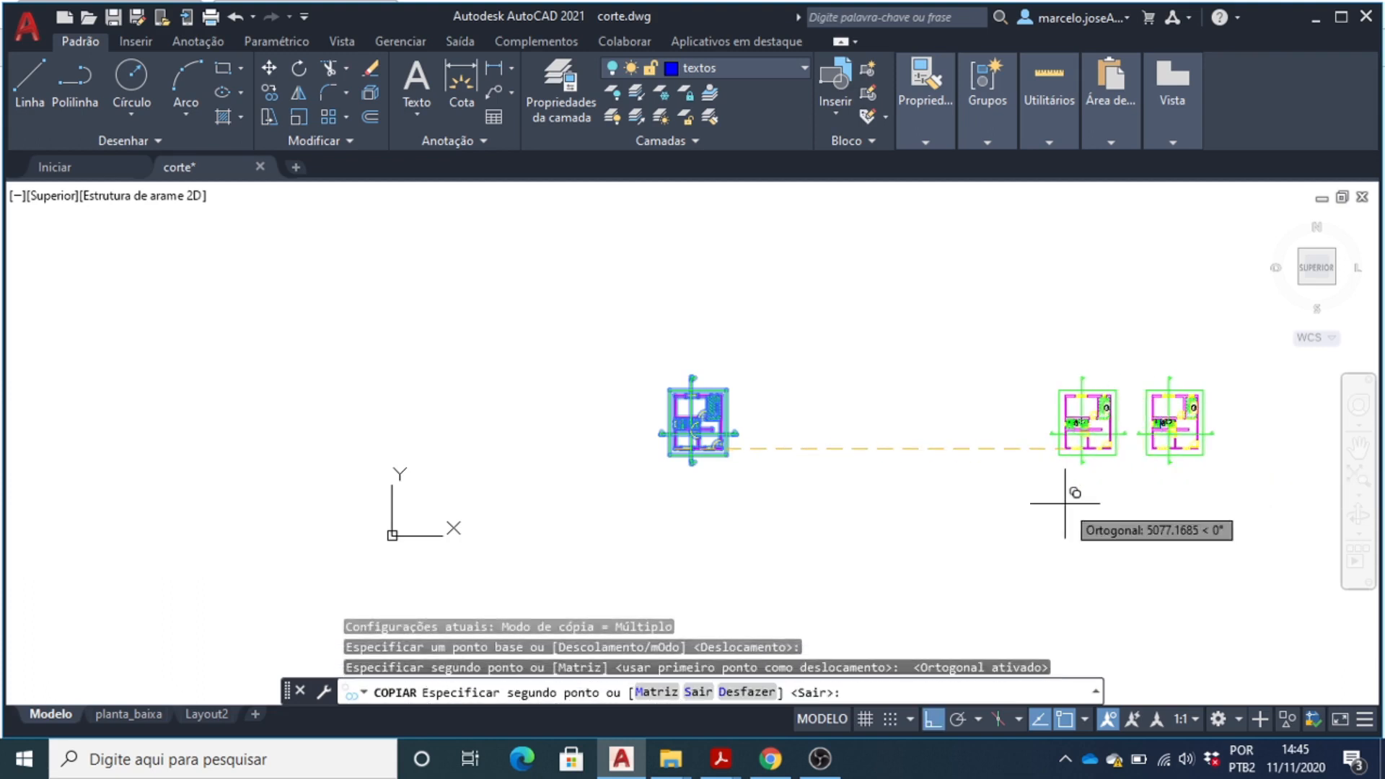
pyautogui.press('Escape')
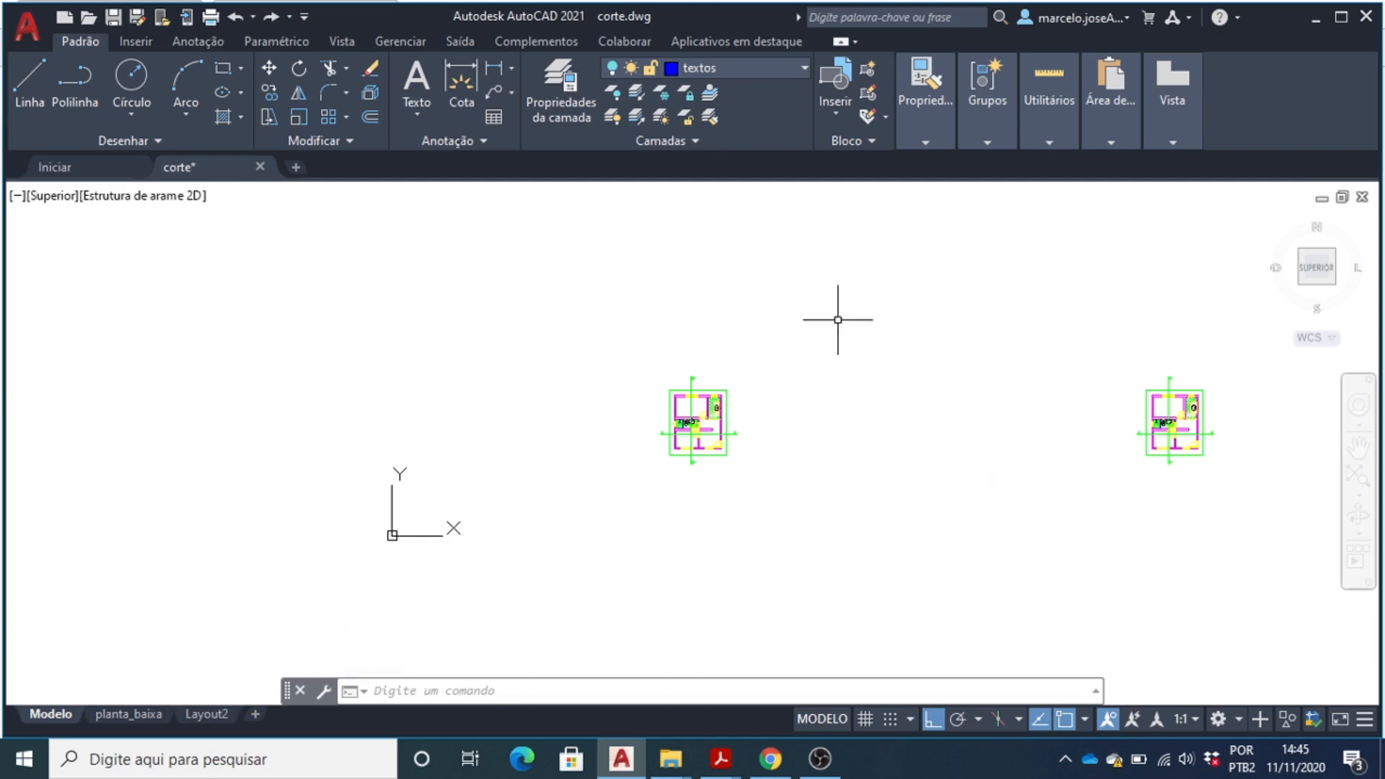
# - Turn the cotas, detalhes and textos layers back on
pyautogui.click(768, 75)
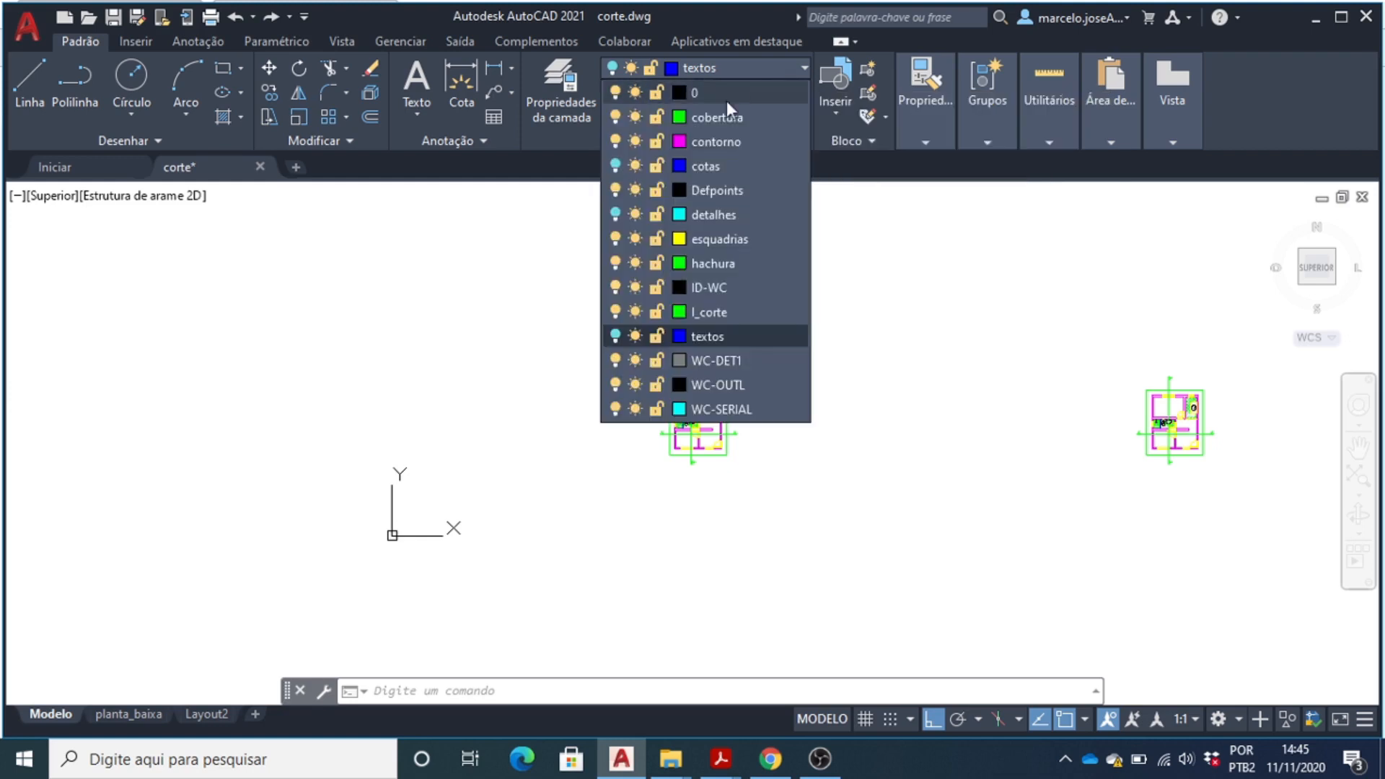
pyautogui.click(617, 166)
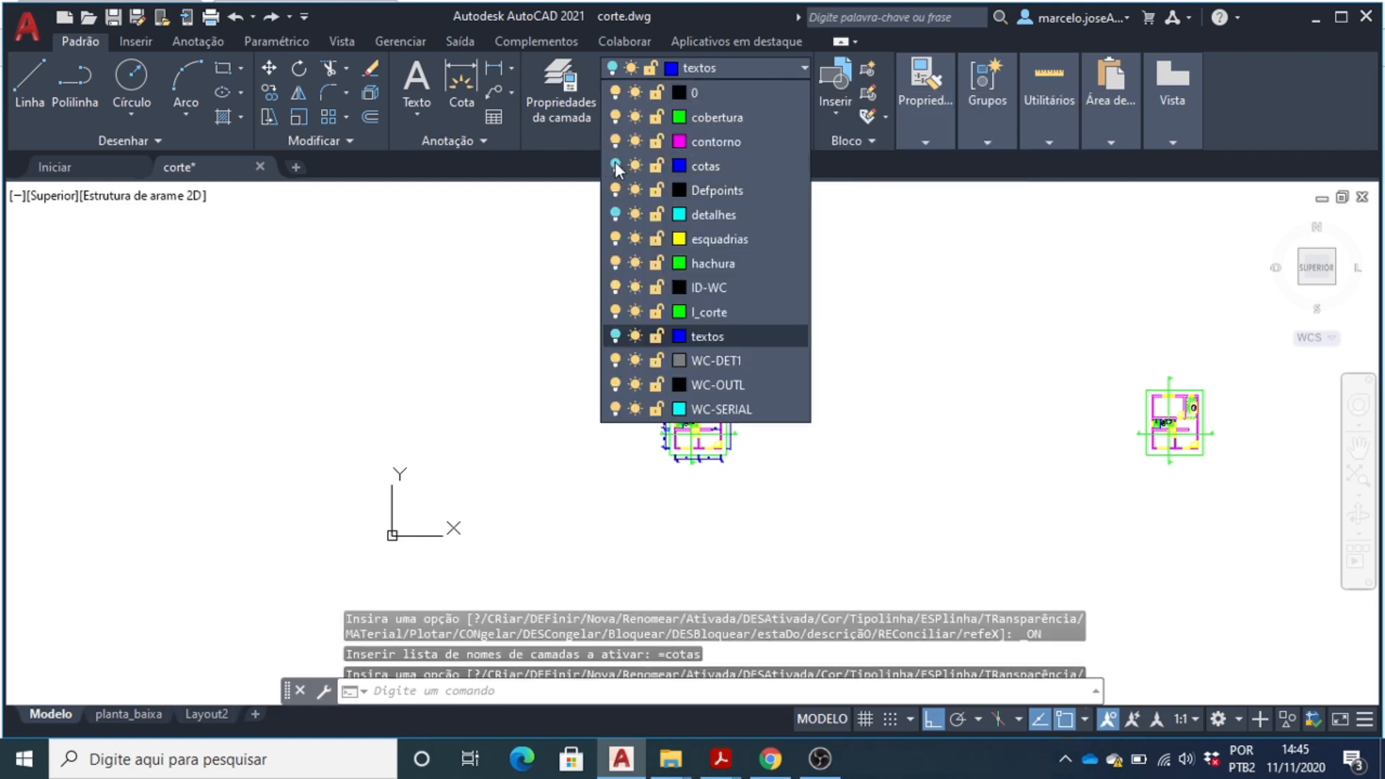
pyautogui.click(616, 215)
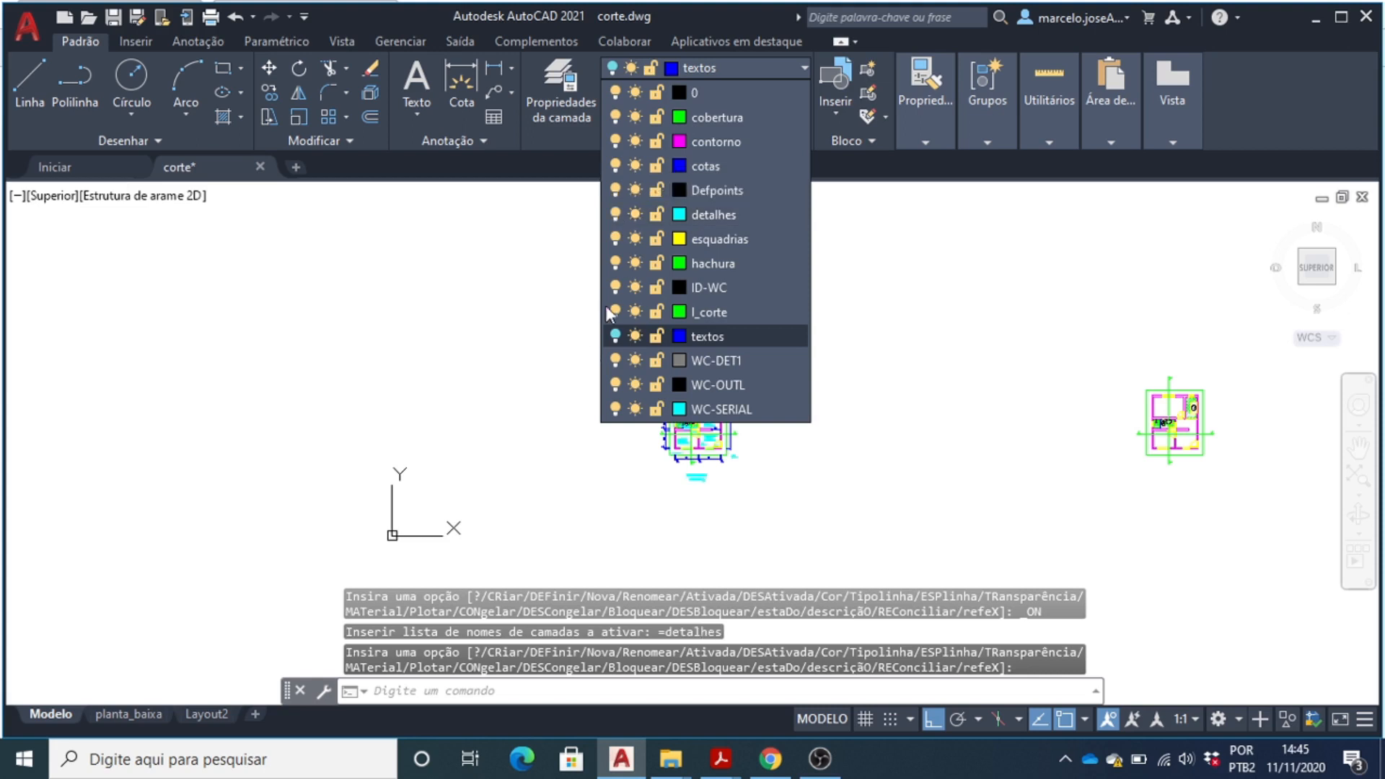
pyautogui.click(615, 336)
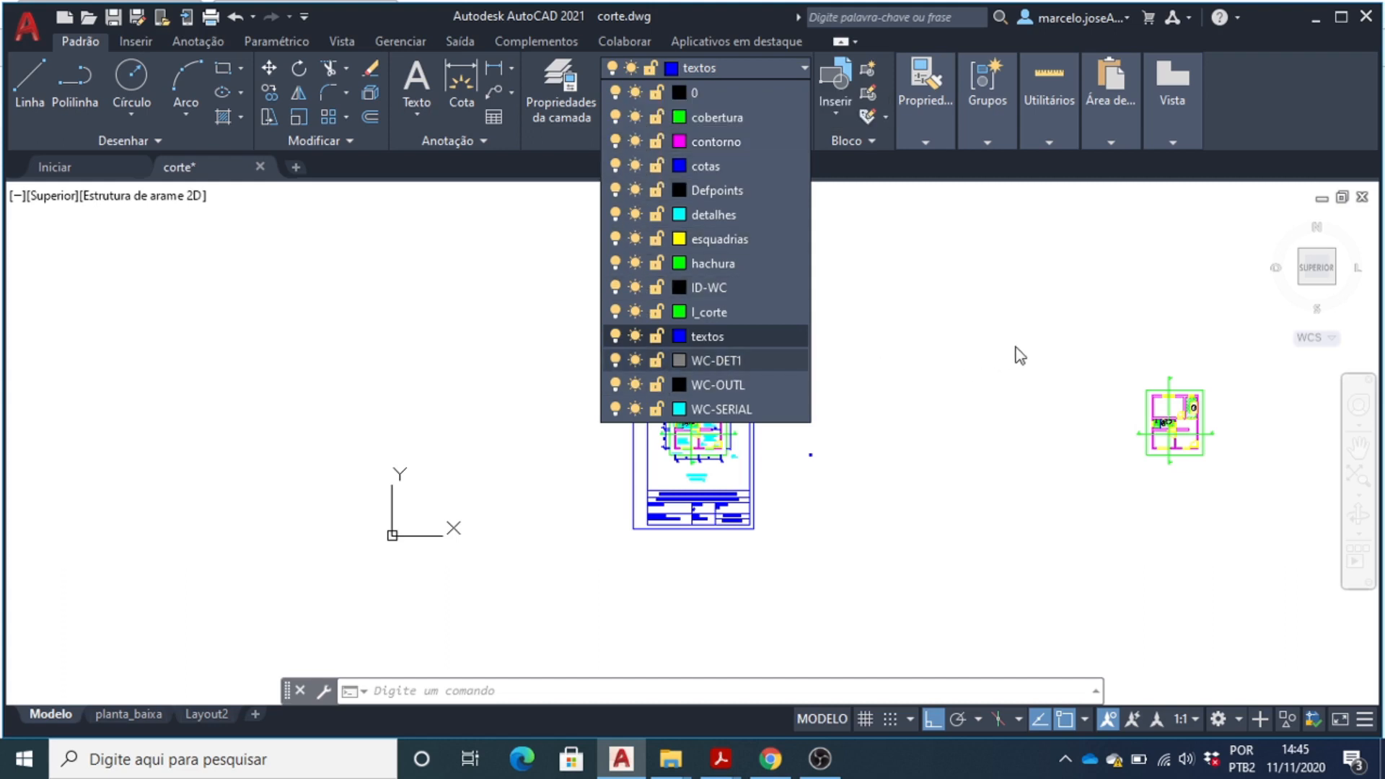
pyautogui.click(1075, 333)
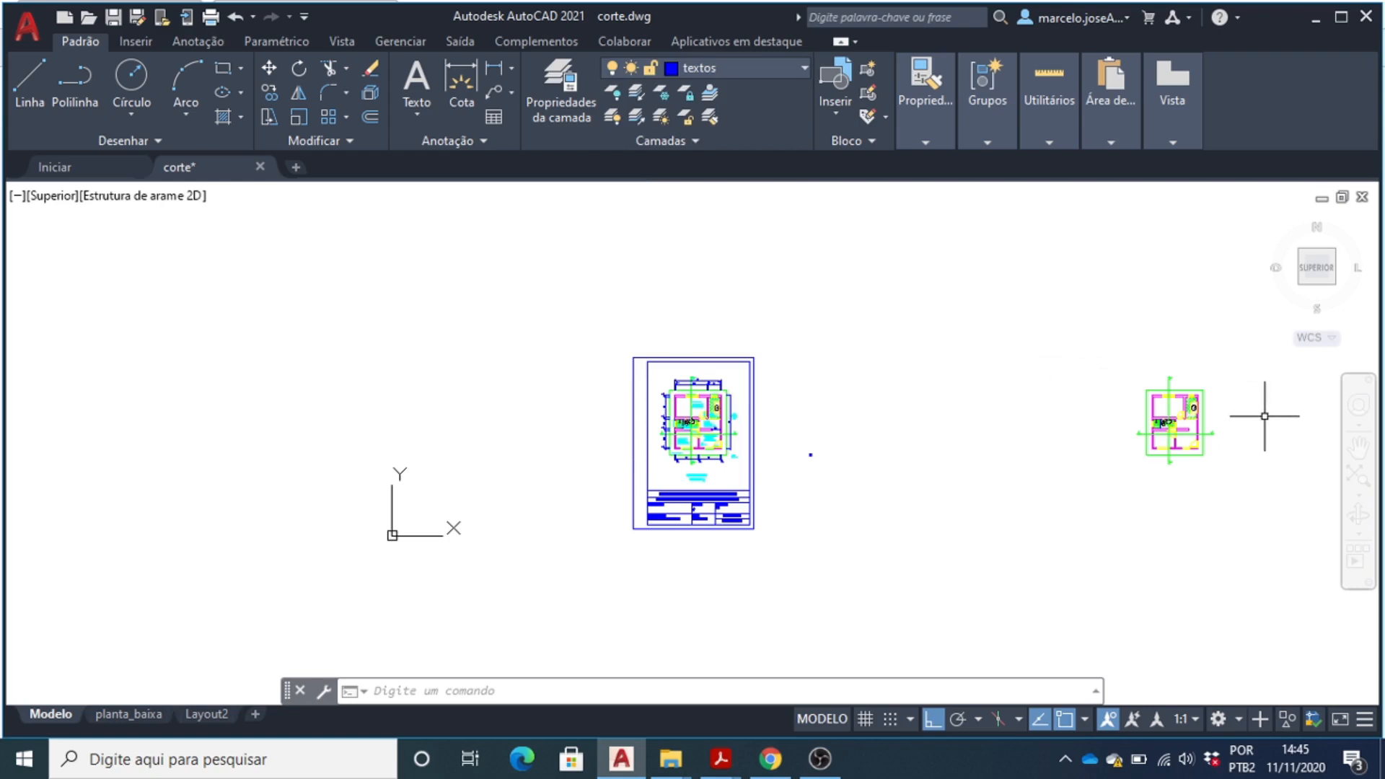
# - Make contorno the current layer
pyautogui.scroll(-3, 1011, 416)
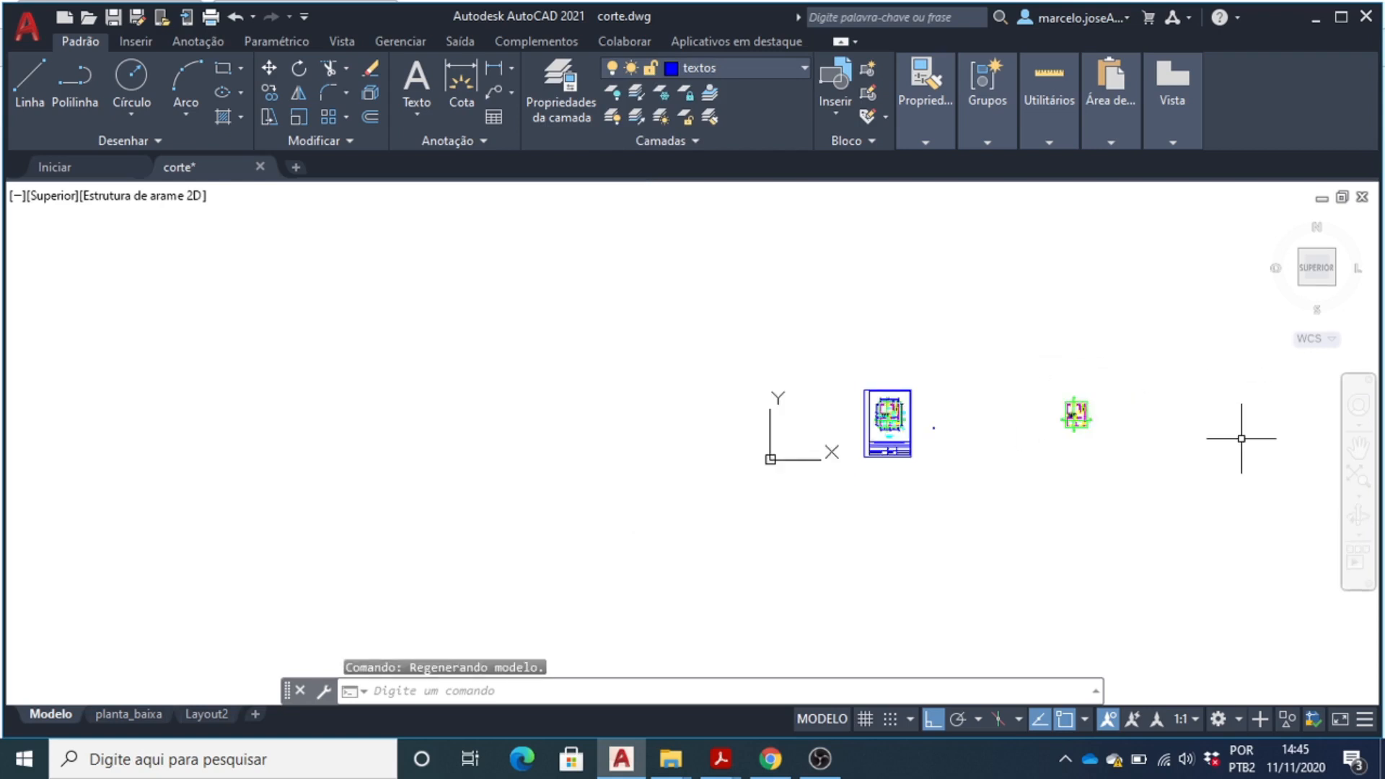
pyautogui.scroll(10, 1235, 444)
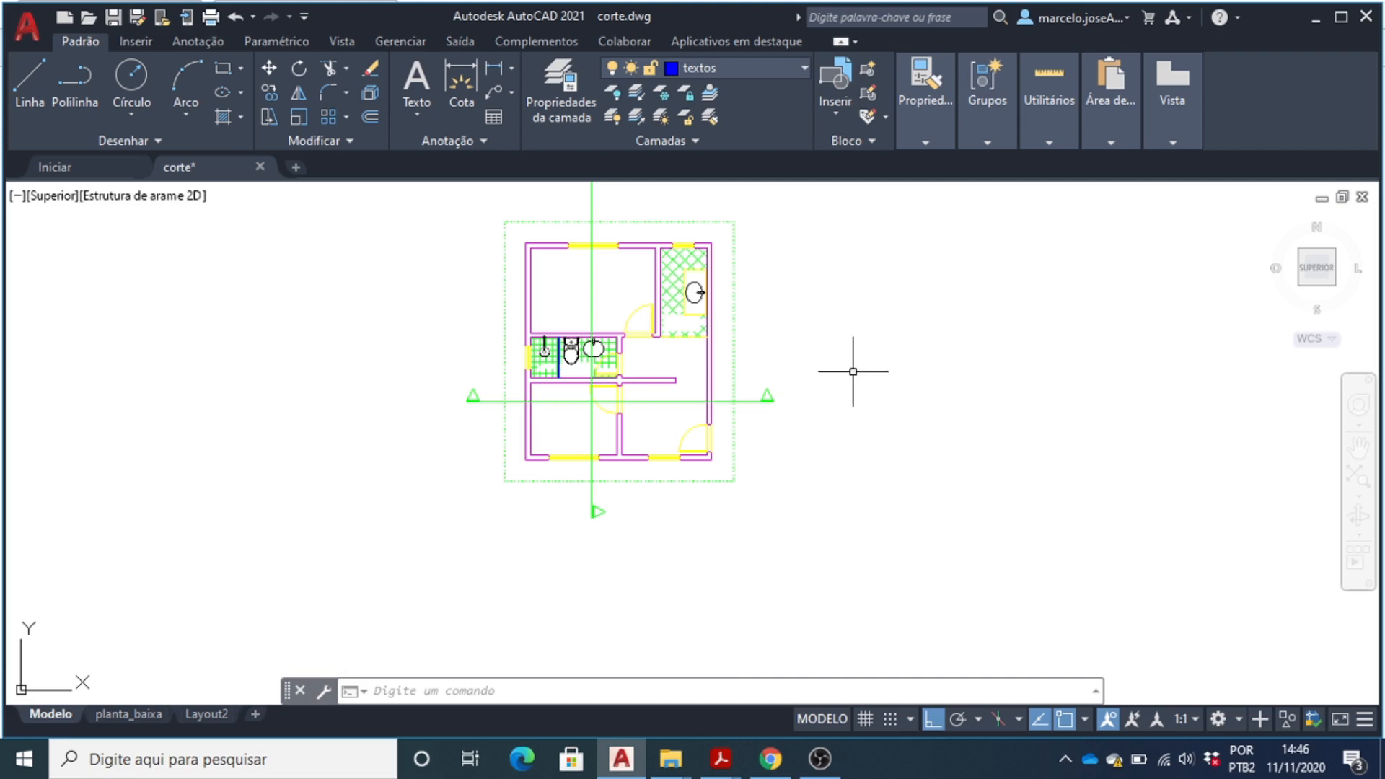
pyautogui.scroll(2, 493, 404)
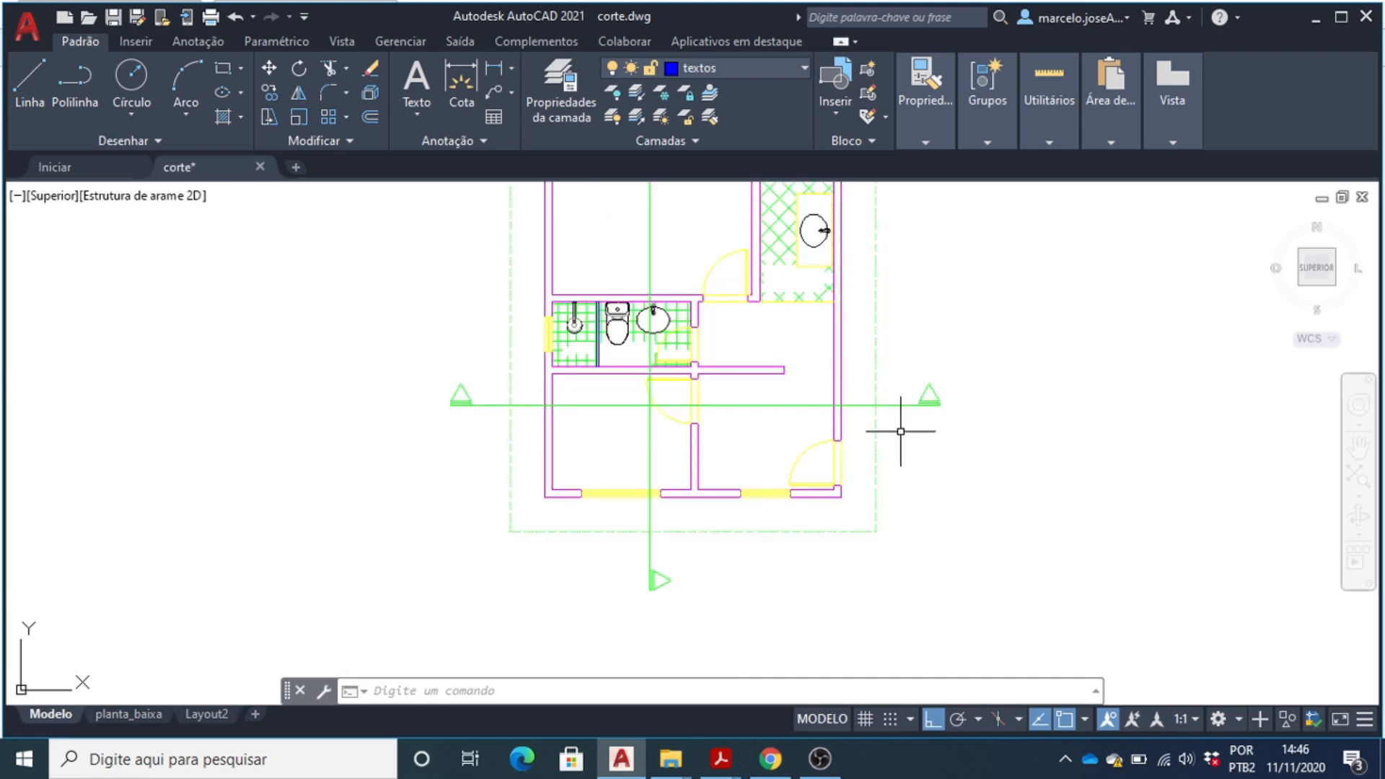
pyautogui.scroll(-4, 880, 402)
pyautogui.scroll(-2, 880, 402)
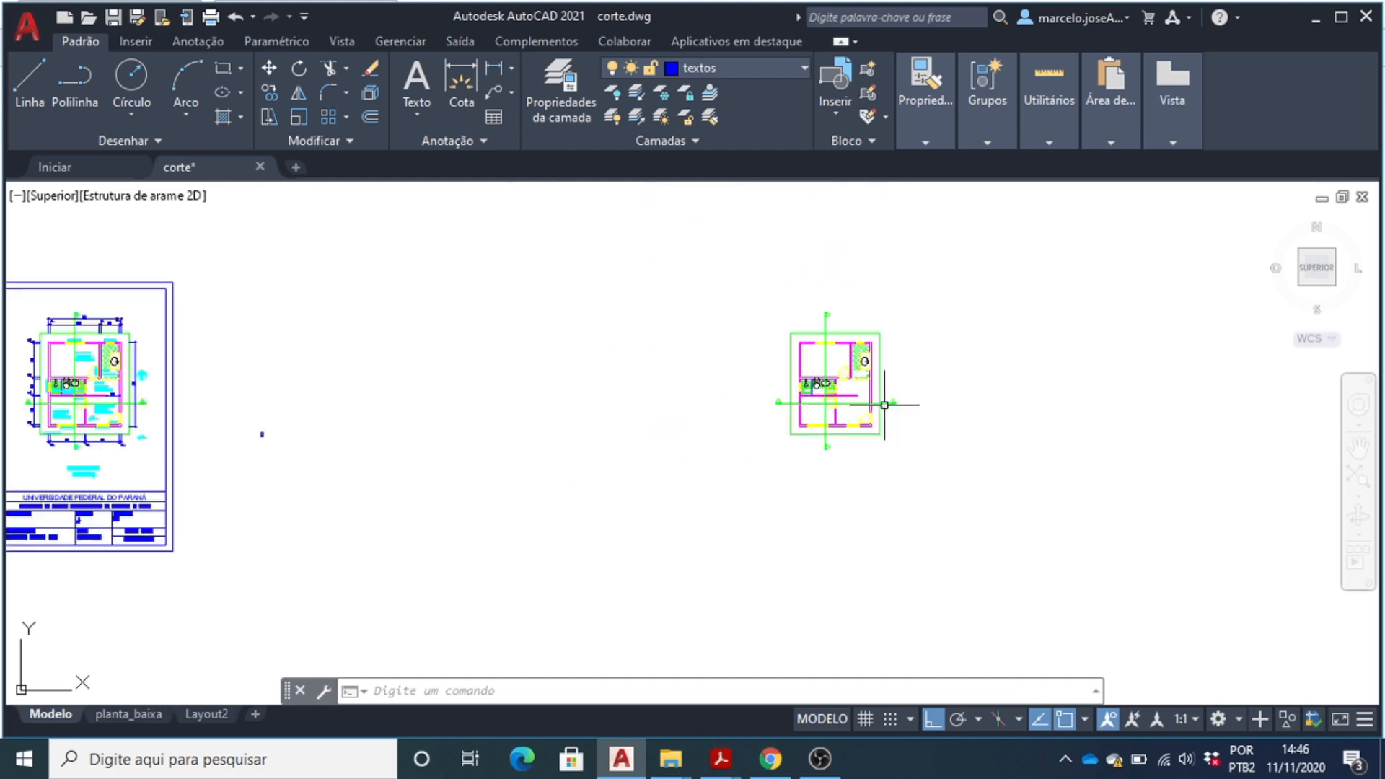
pyautogui.click(758, 68)
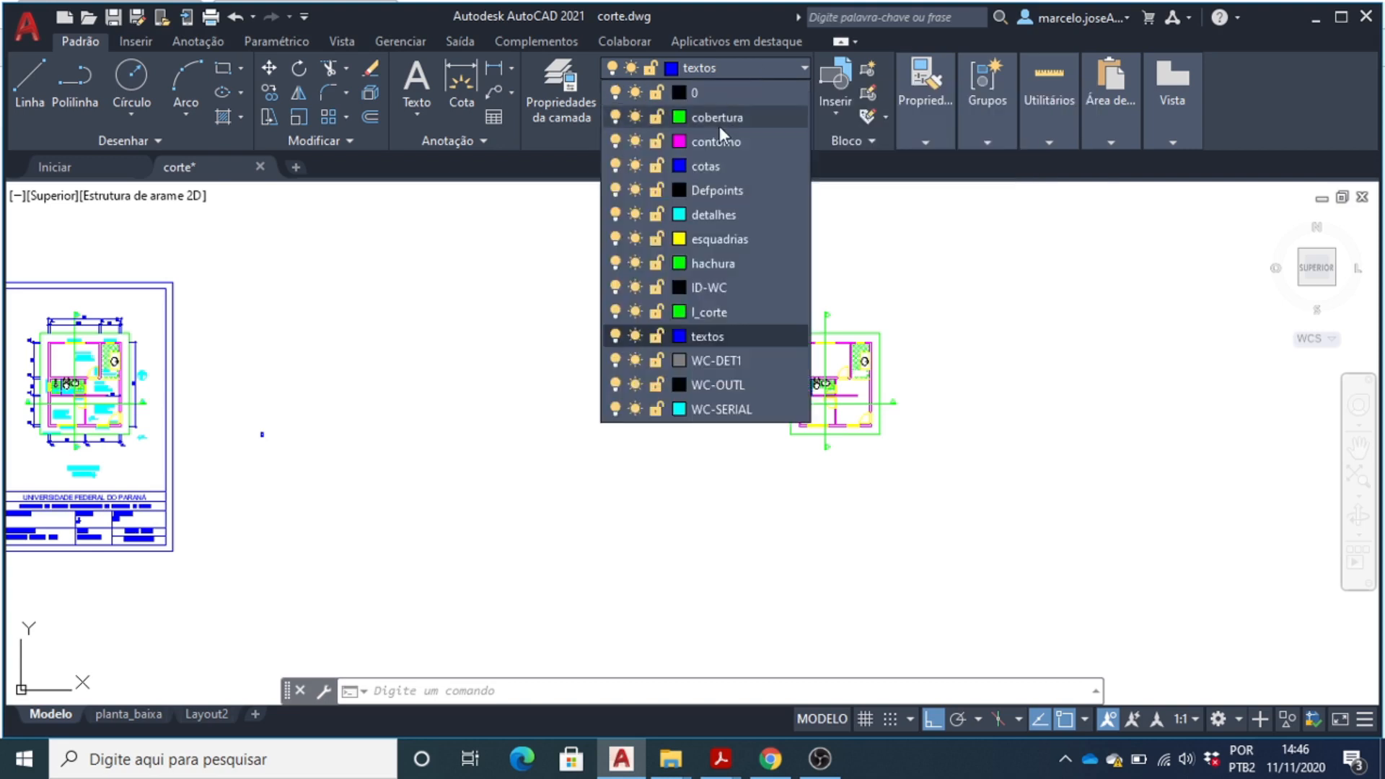
pyautogui.click(717, 139)
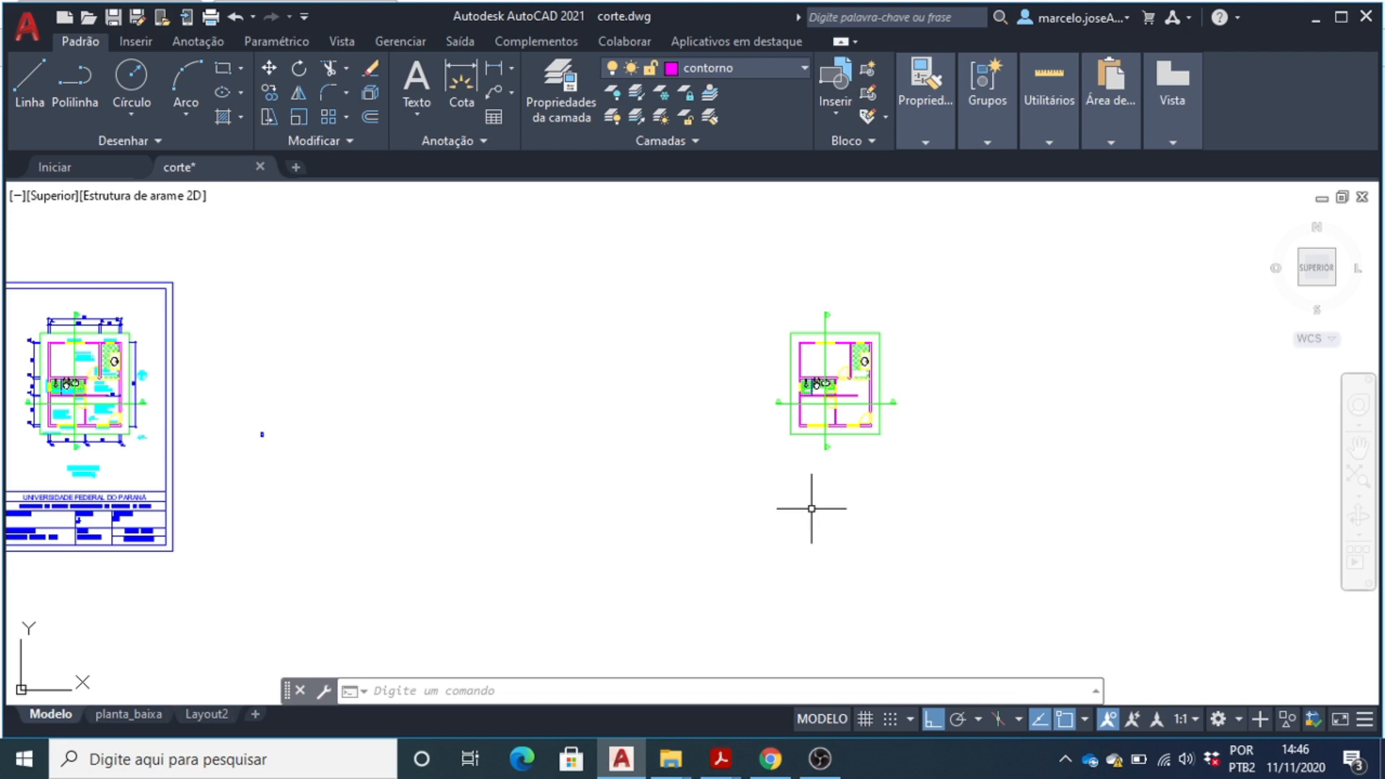
pyautogui.press('Return')
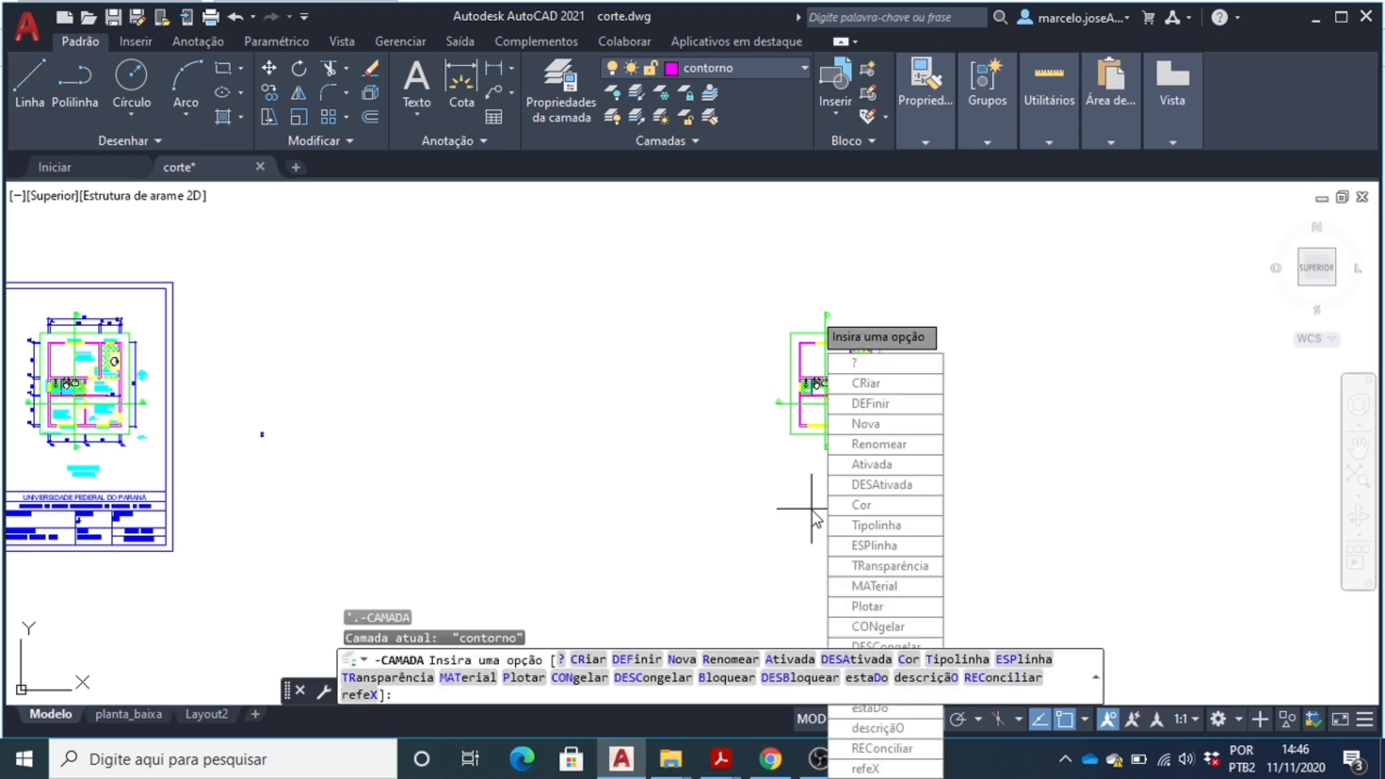
pyautogui.press('Escape')
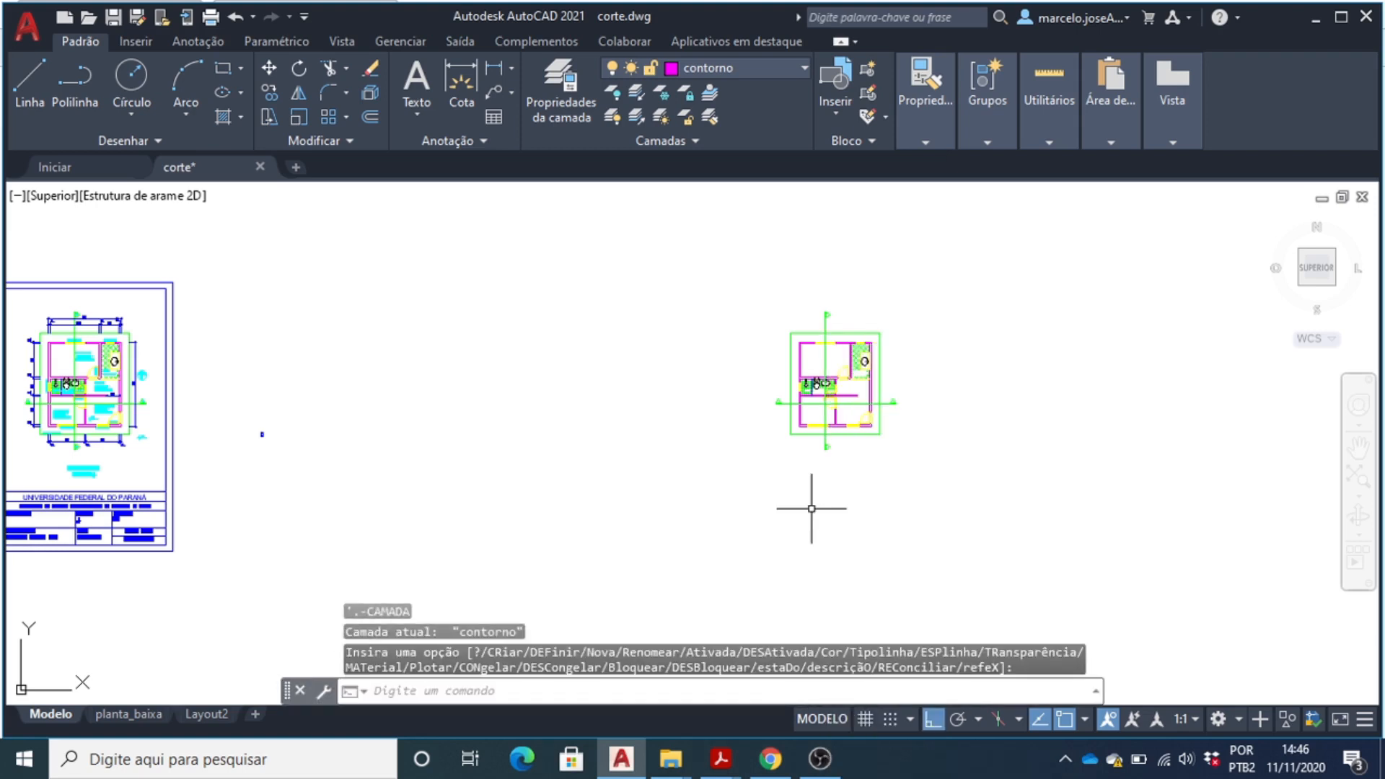
# - Draw a horizontal line about 3900 units long below the copied floor plan, extending past both sides of it
pyautogui.write('l')
pyautogui.press('Return')
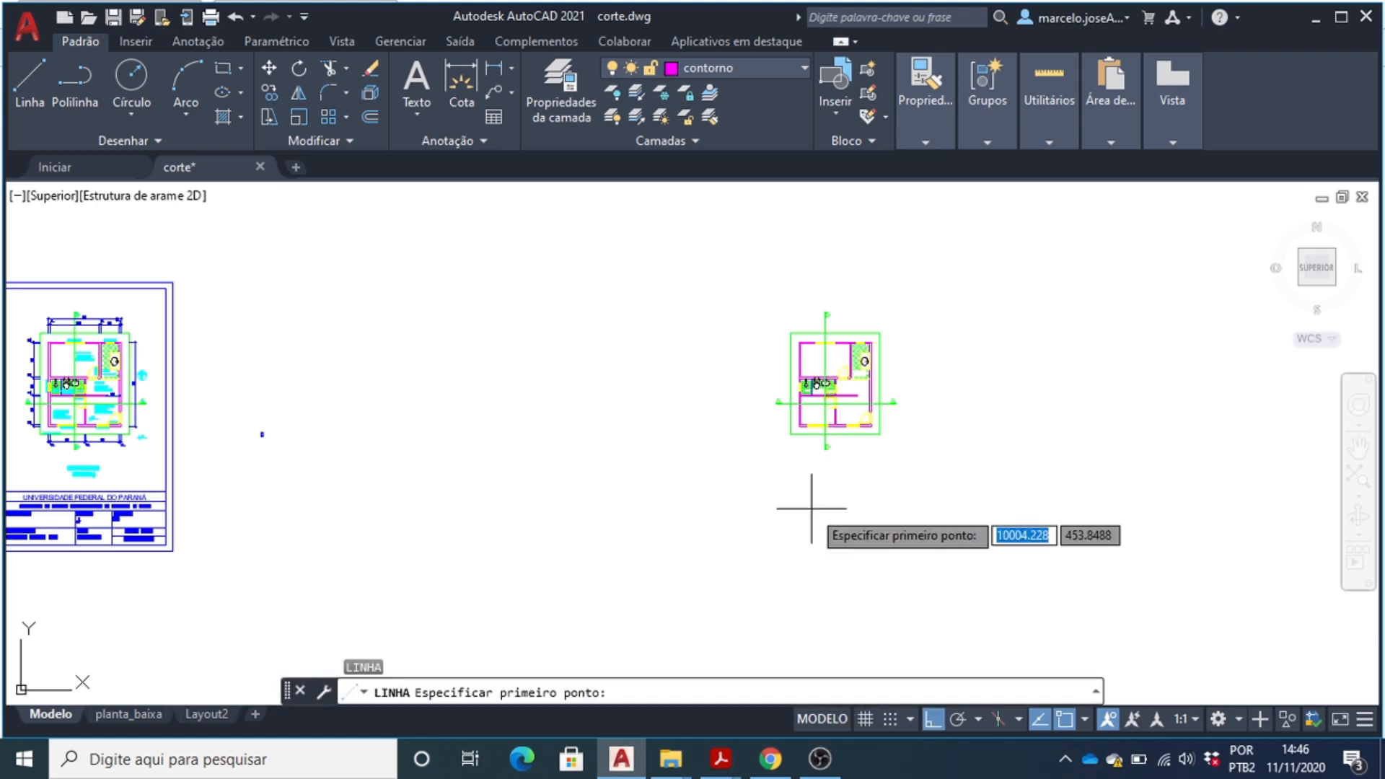
pyautogui.scroll(4, 931, 534)
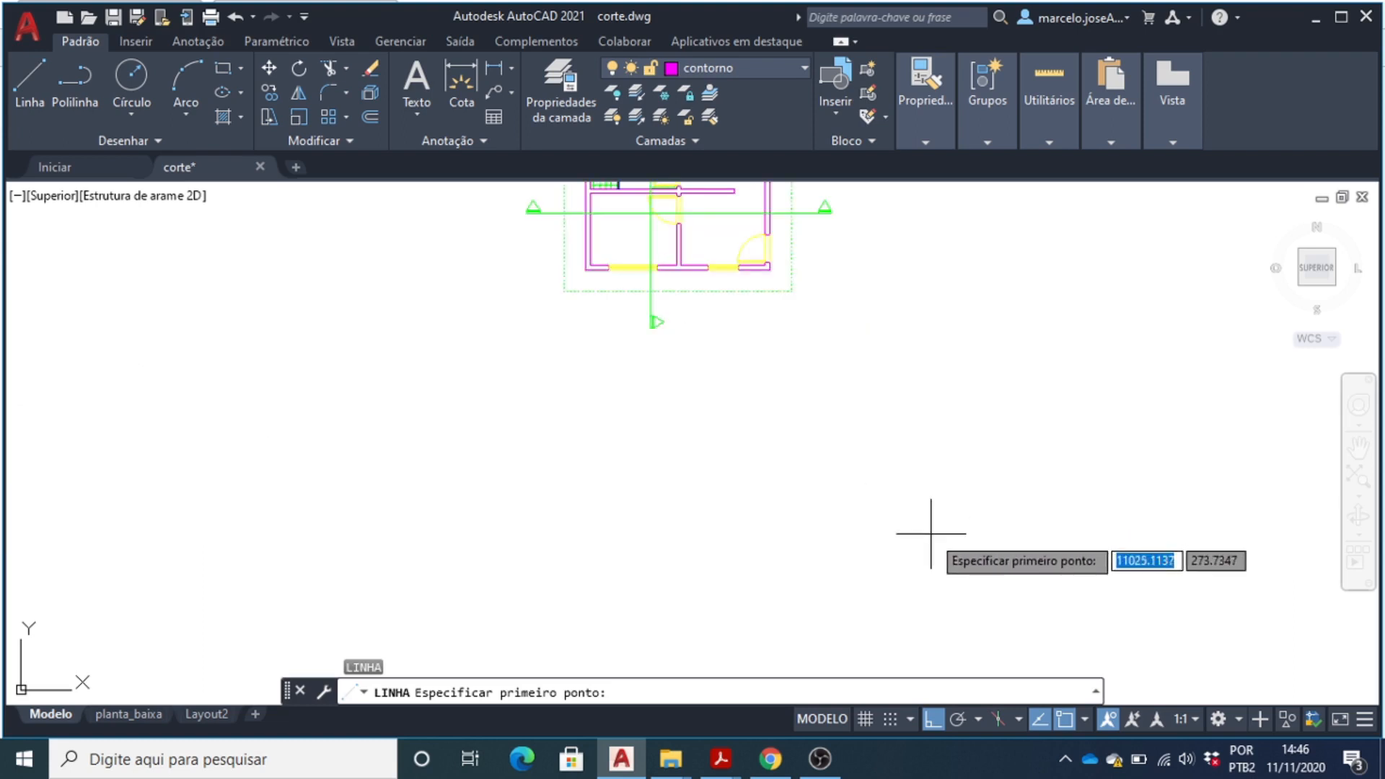
pyautogui.scroll(-4, 764, 469)
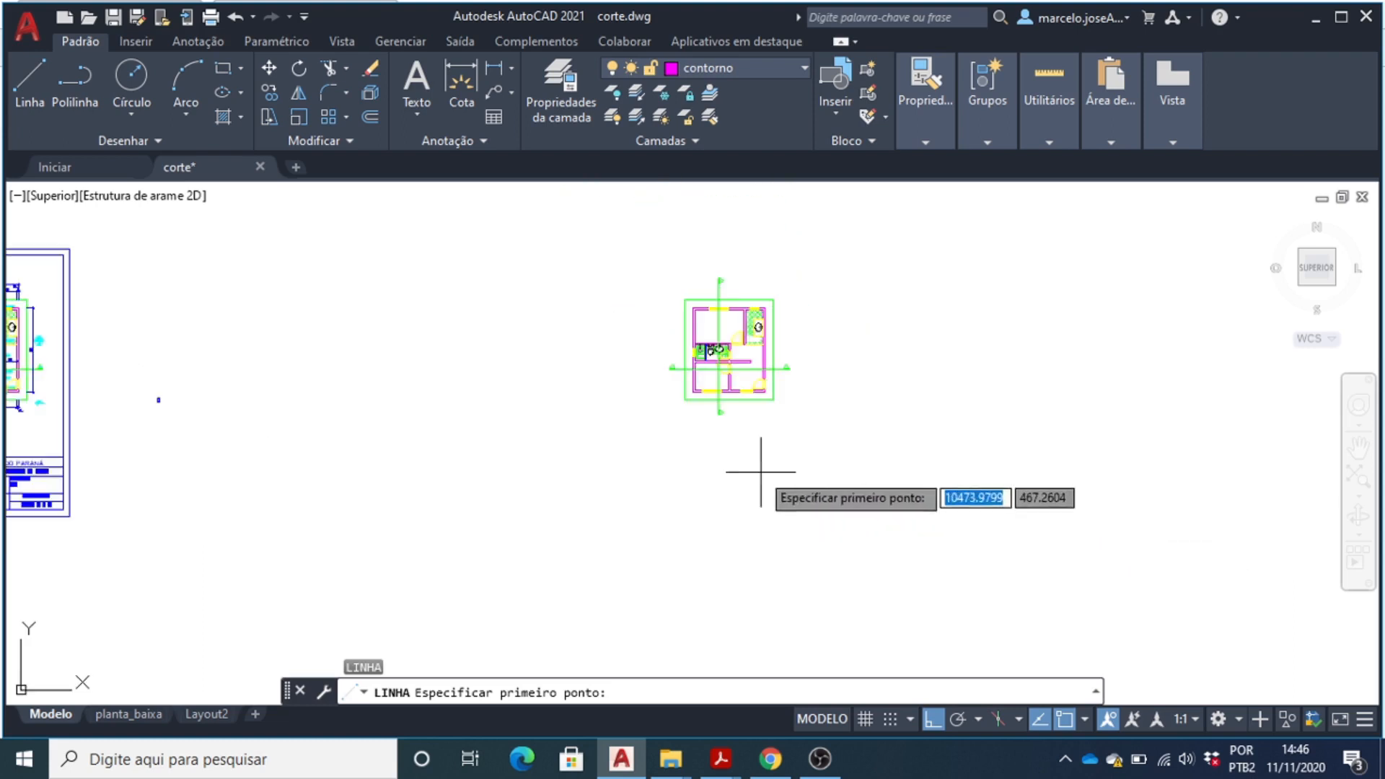
pyautogui.click(509, 512)
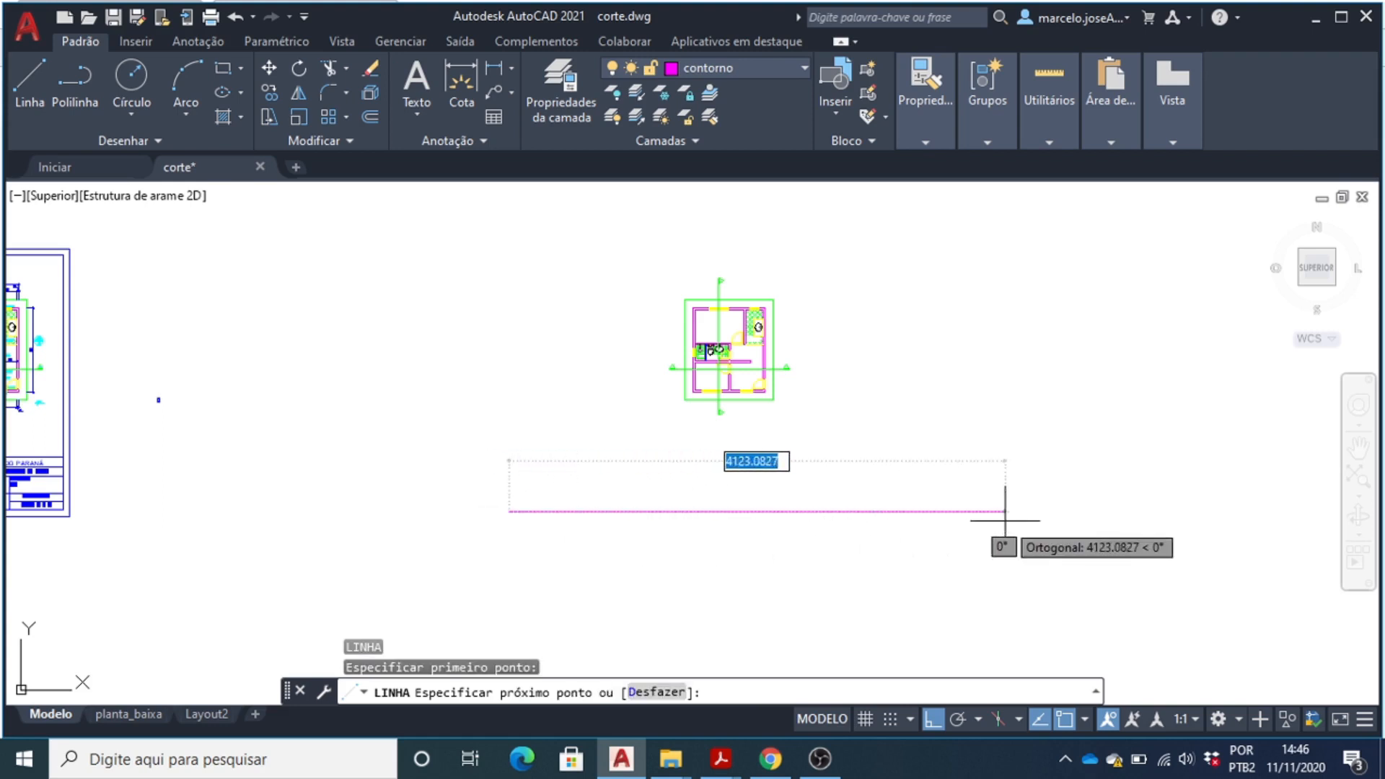
pyautogui.click(974, 537)
pyautogui.press('Escape')
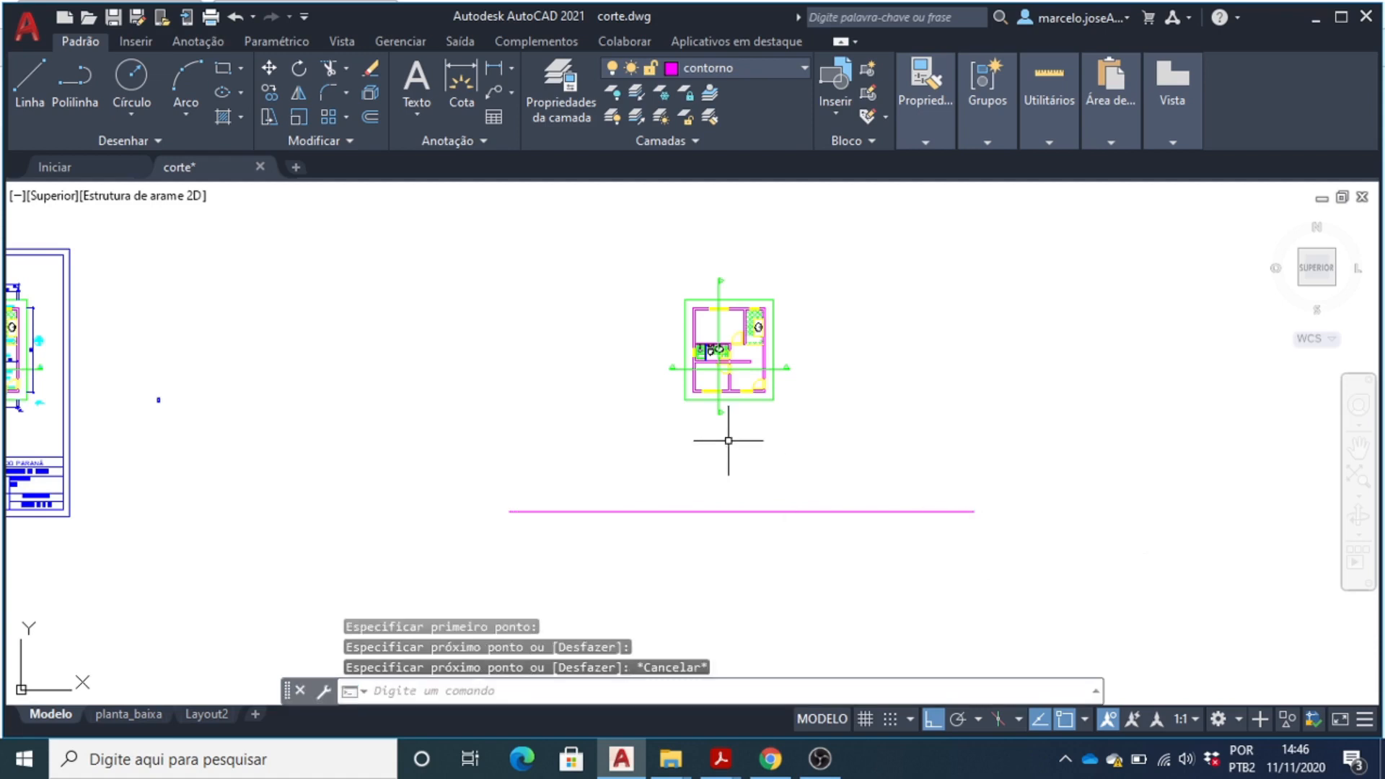
# - Examine the horizontal section line in the copied plan and the walls, doors and rooms along it
pyautogui.scroll(4, 714, 451)
pyautogui.scroll(-2, 700, 457)
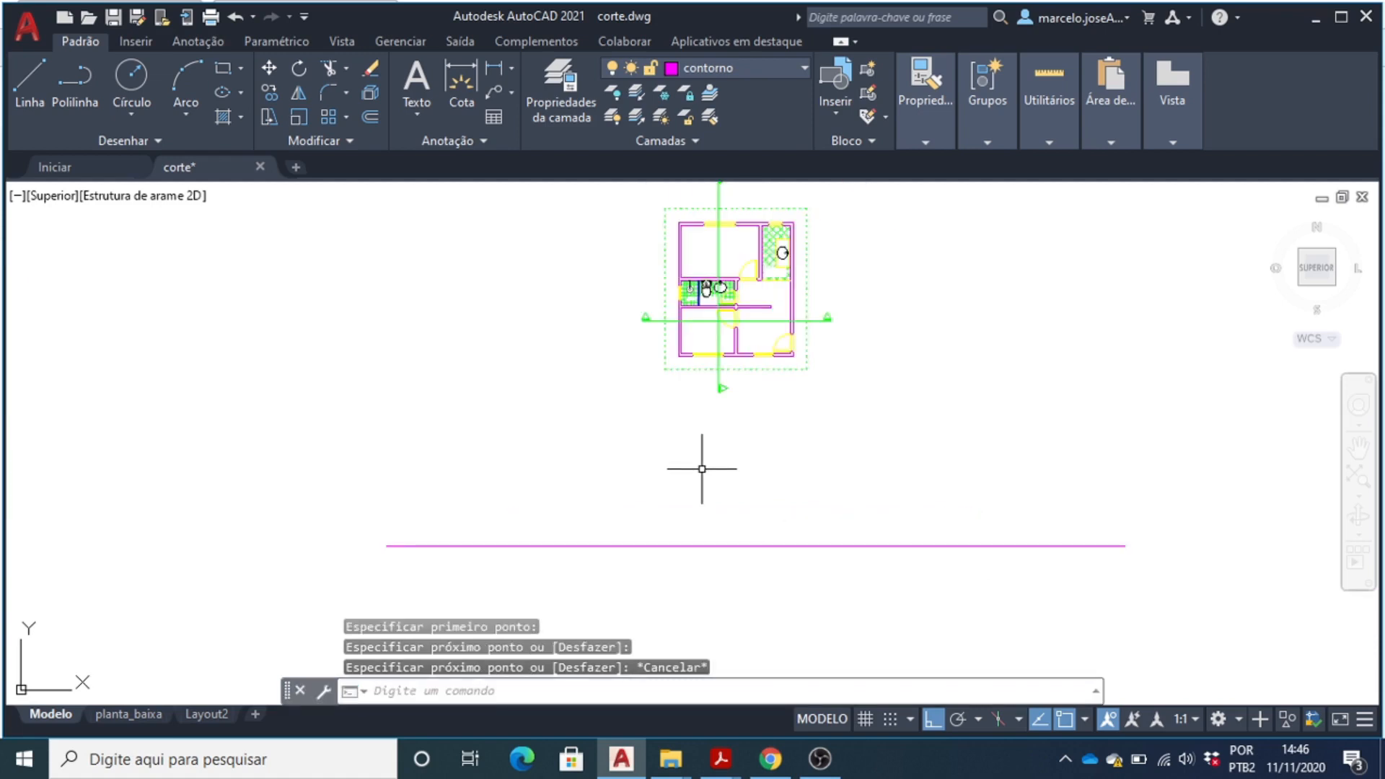
pyautogui.scroll(4, 682, 317)
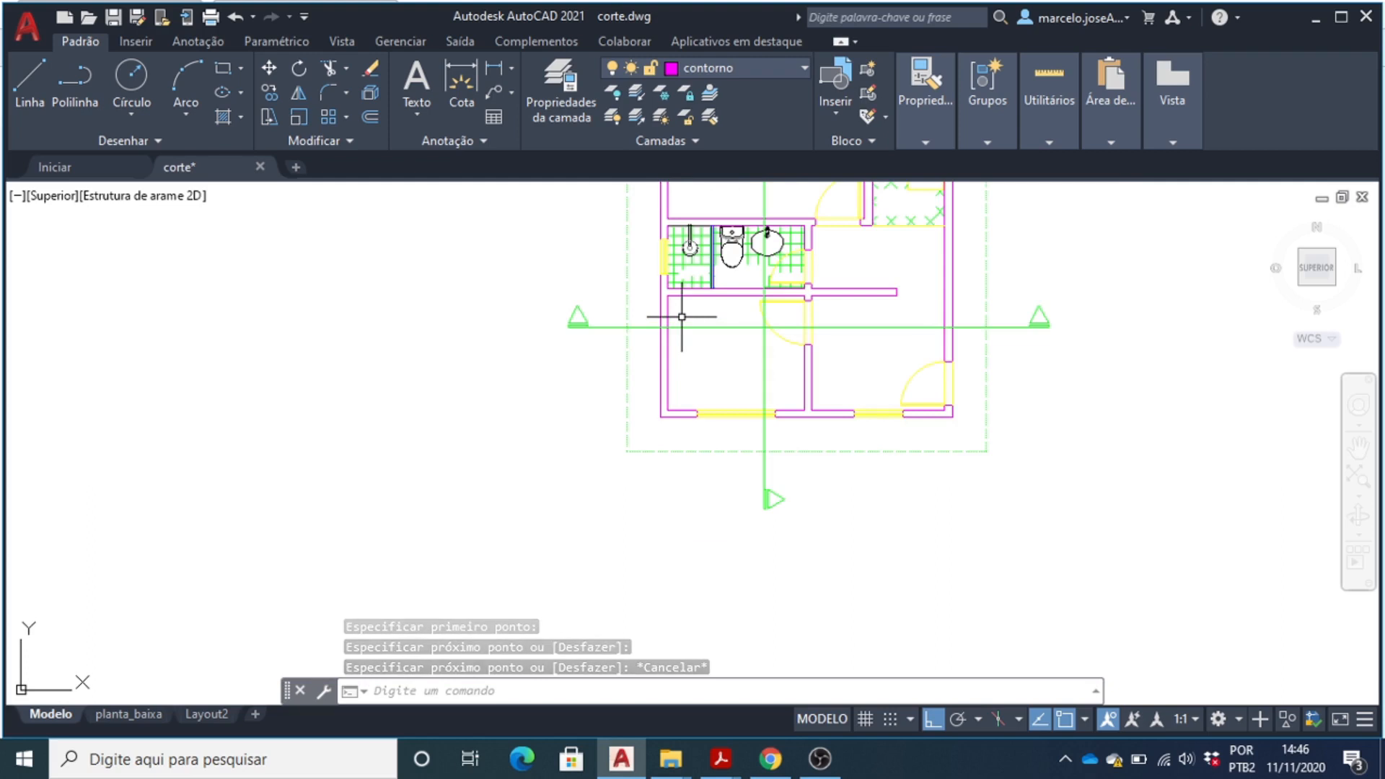
pyautogui.scroll(-5, 651, 366)
pyautogui.scroll(7, 651, 368)
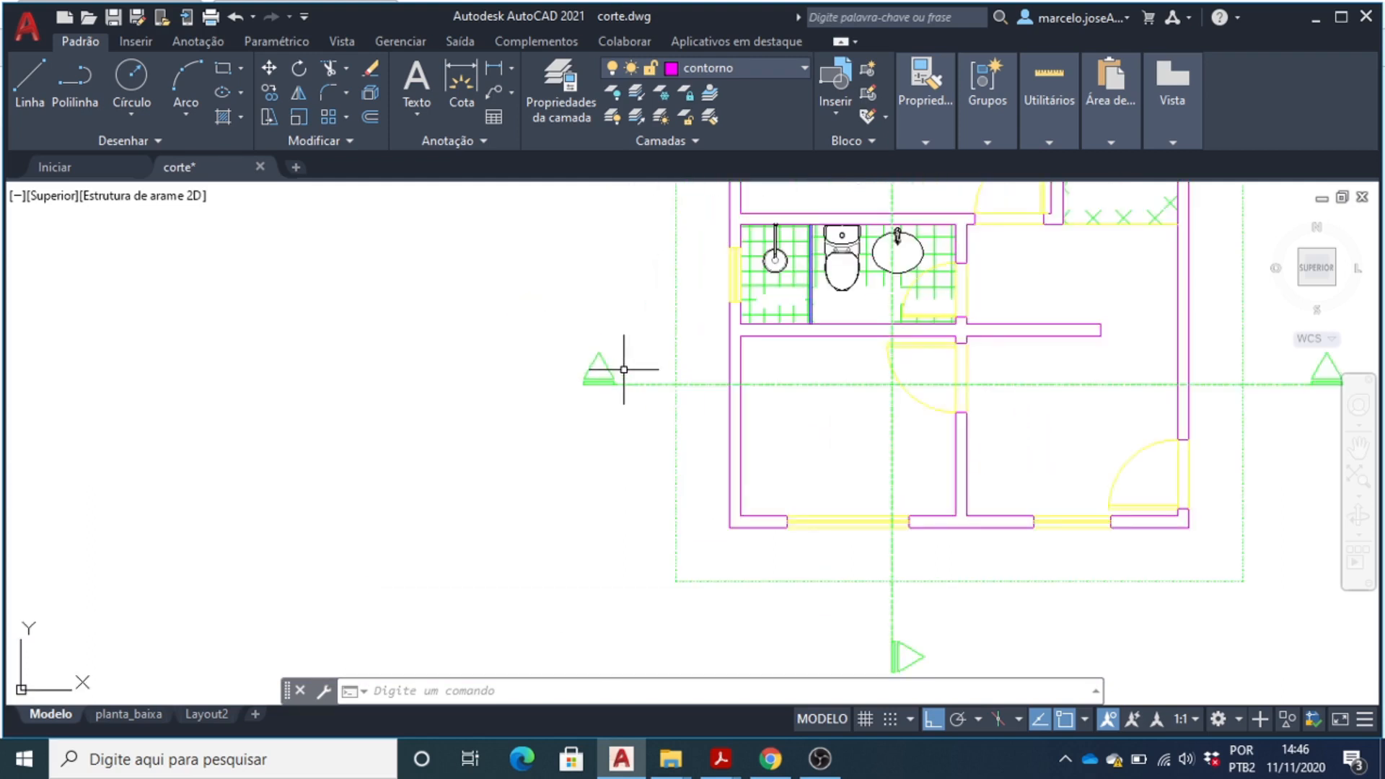
pyautogui.scroll(-4, 621, 373)
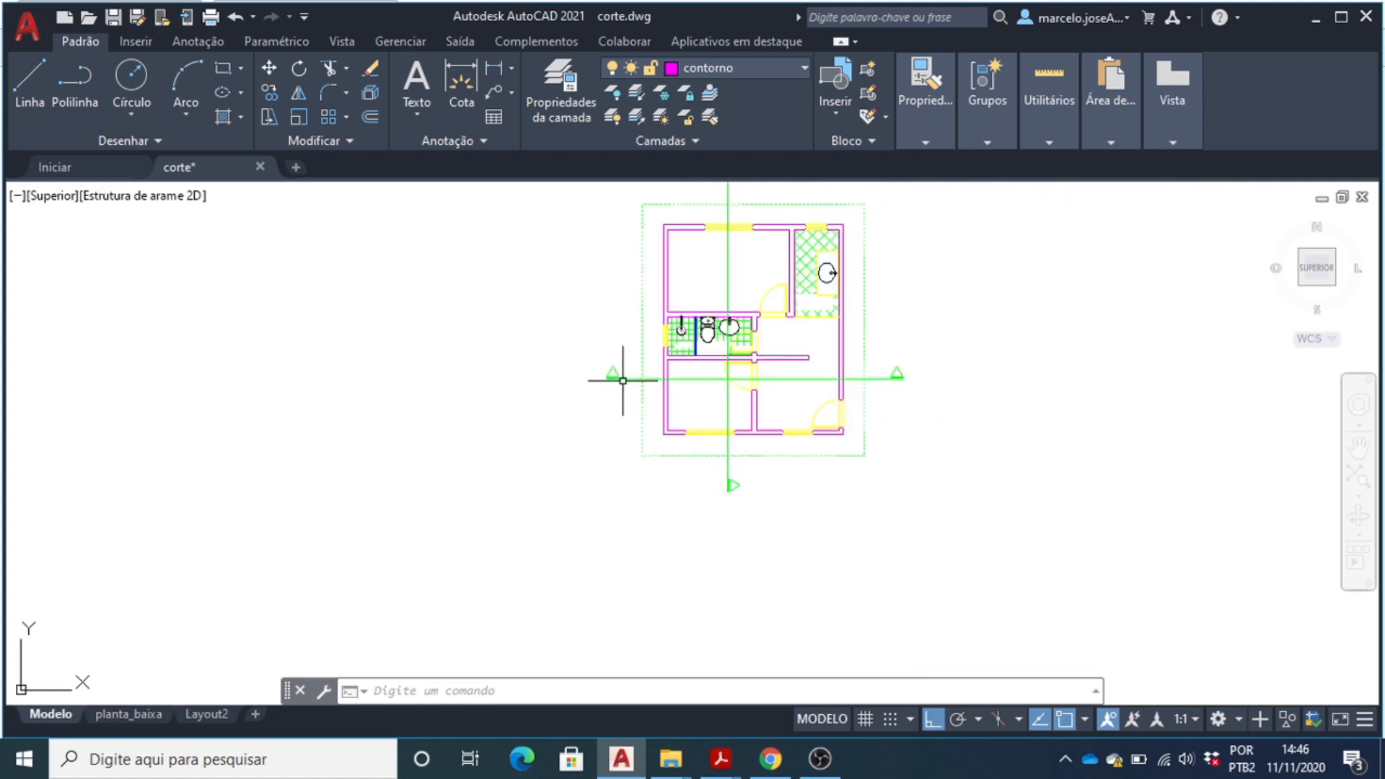
pyautogui.scroll(-2, 623, 380)
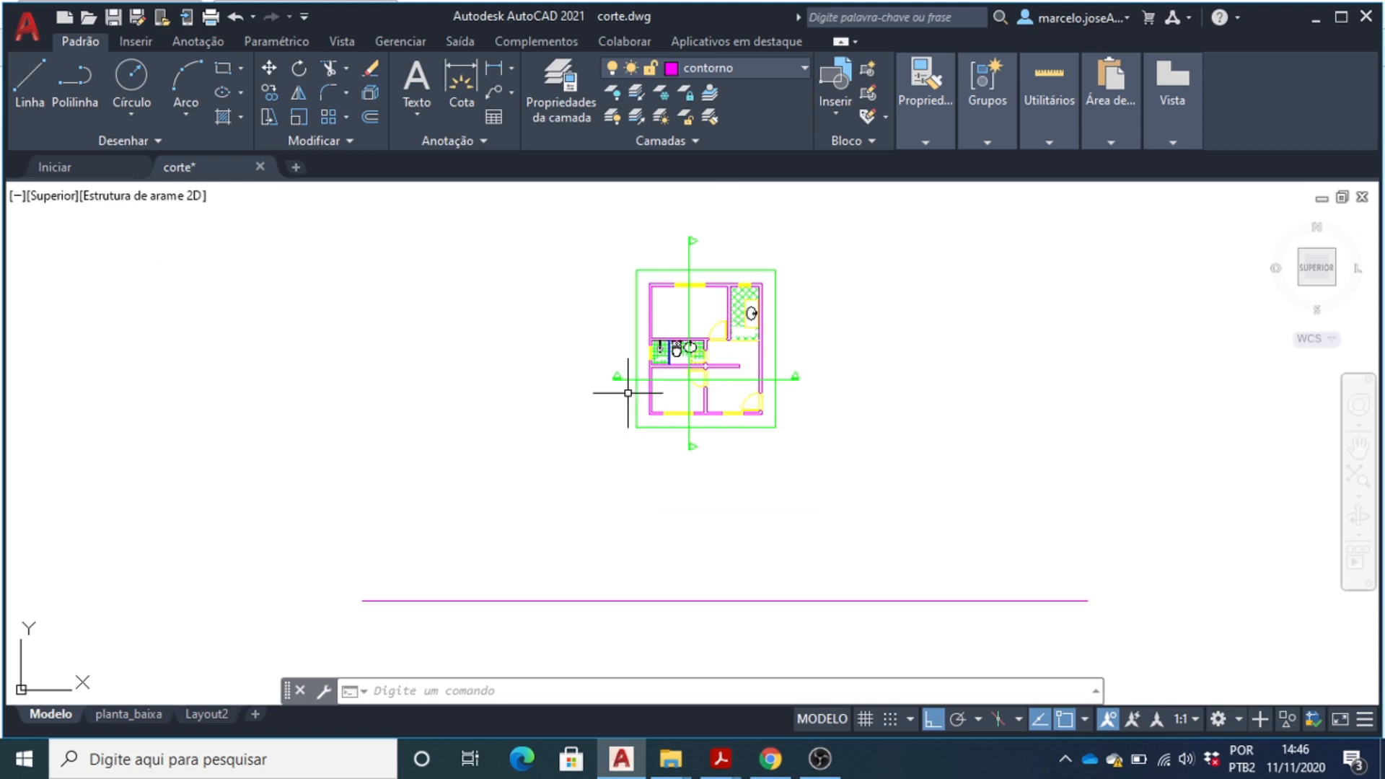
pyautogui.scroll(4, 627, 379)
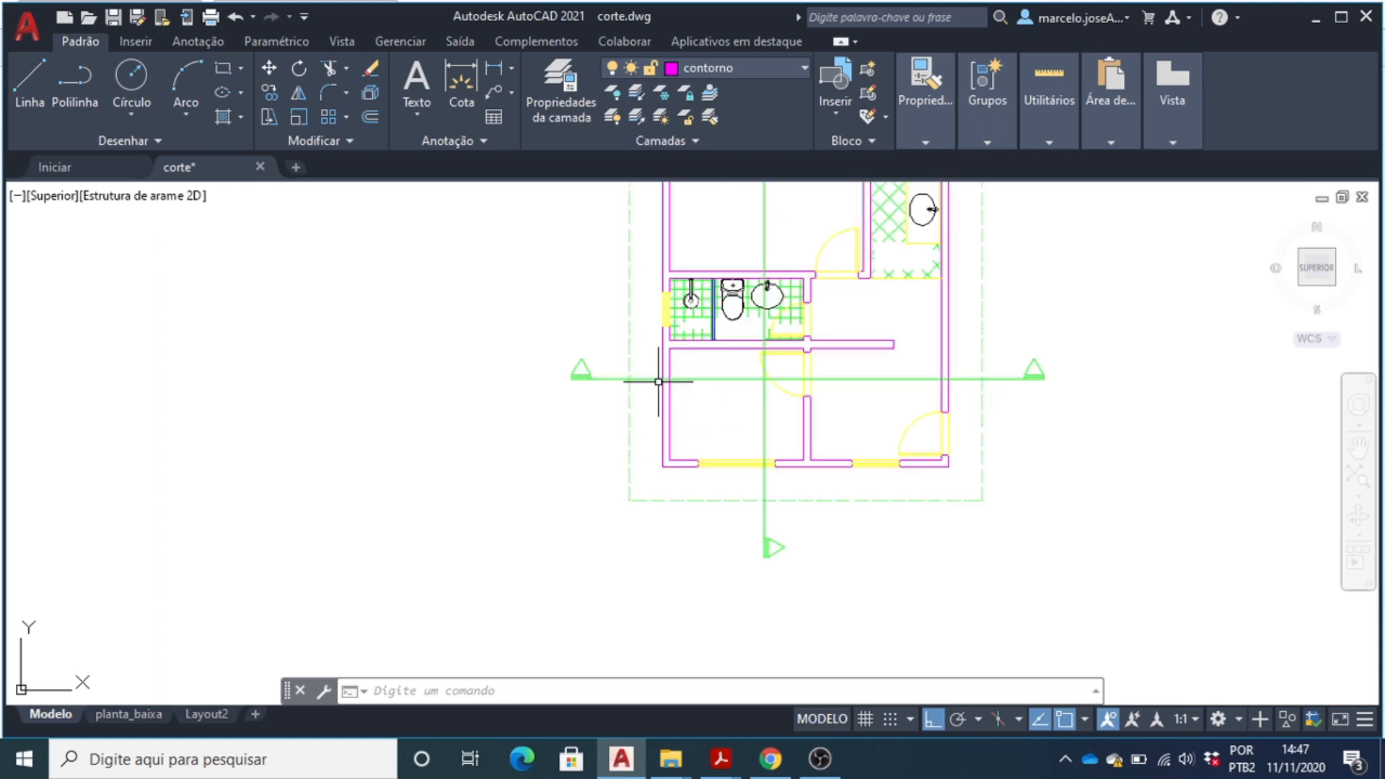
pyautogui.scroll(-2, 658, 382)
pyautogui.scroll(-3, 667, 464)
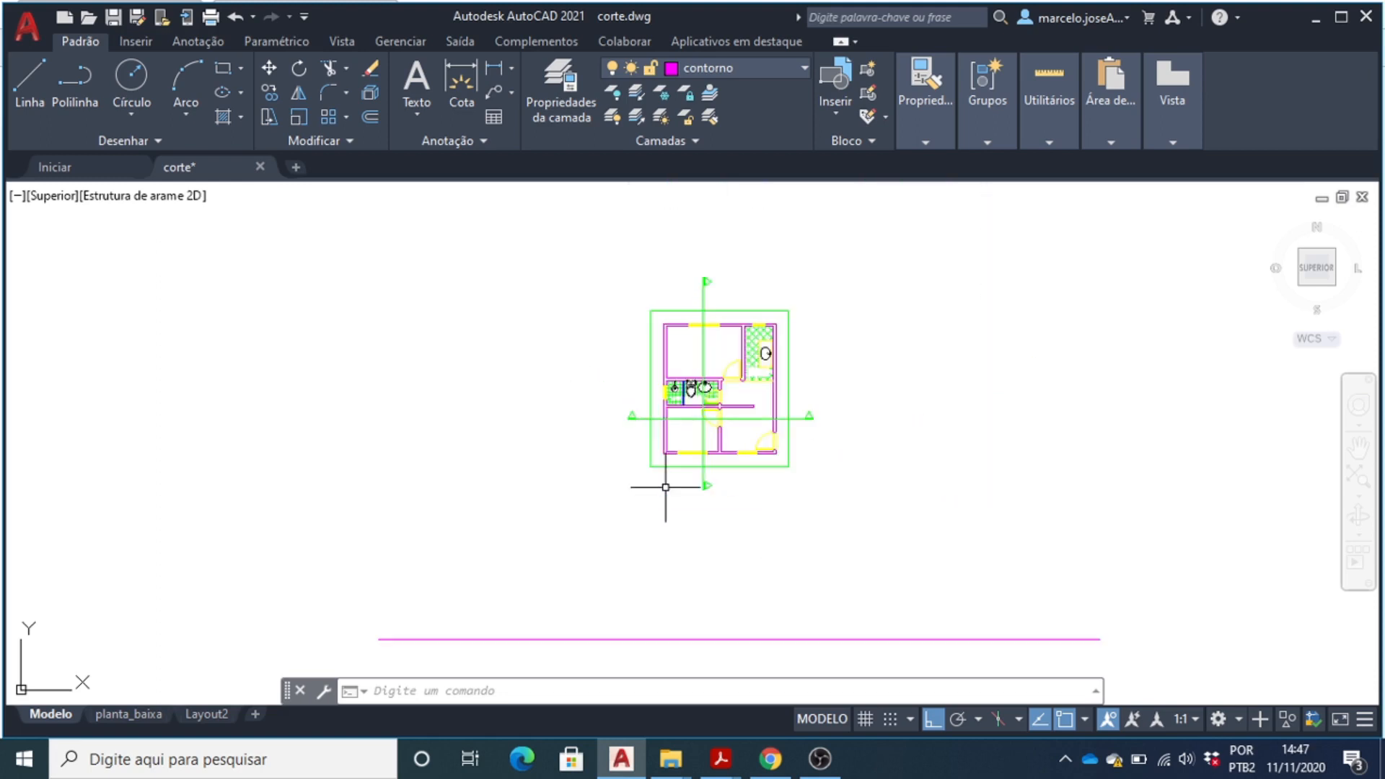
pyautogui.scroll(5, 665, 426)
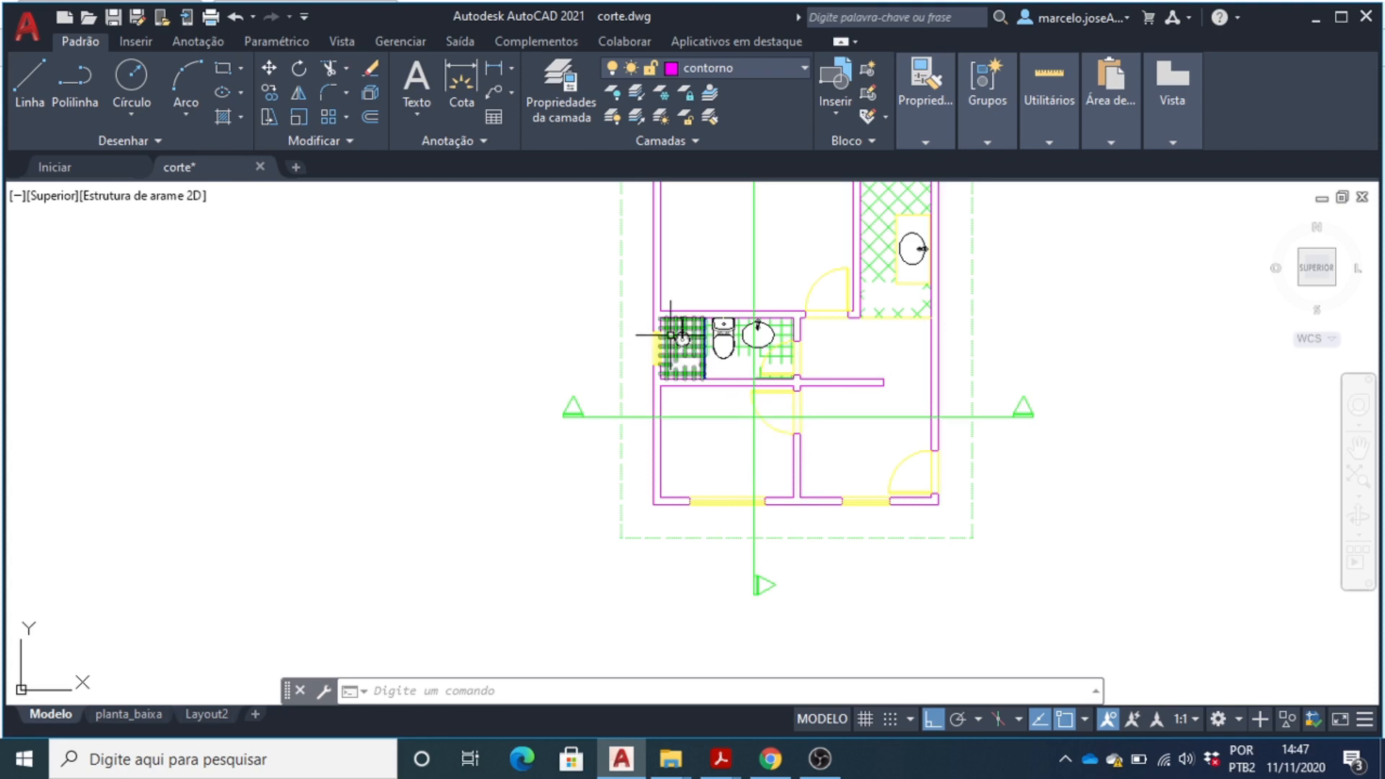
pyautogui.scroll(-4, 563, 339)
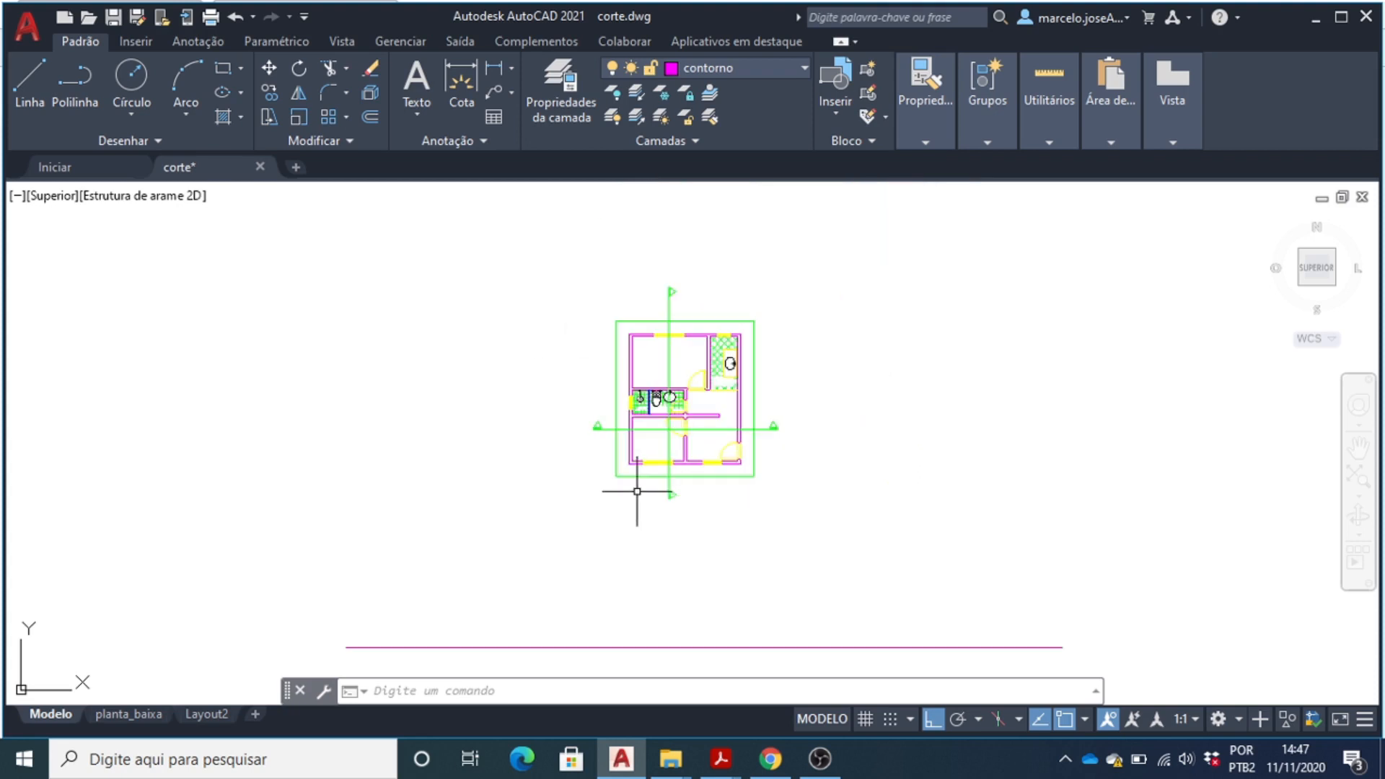
# - Draw a vertical line from the copied plan's lower-left outer wall corner down past the horizontal line below
pyautogui.press('Return')
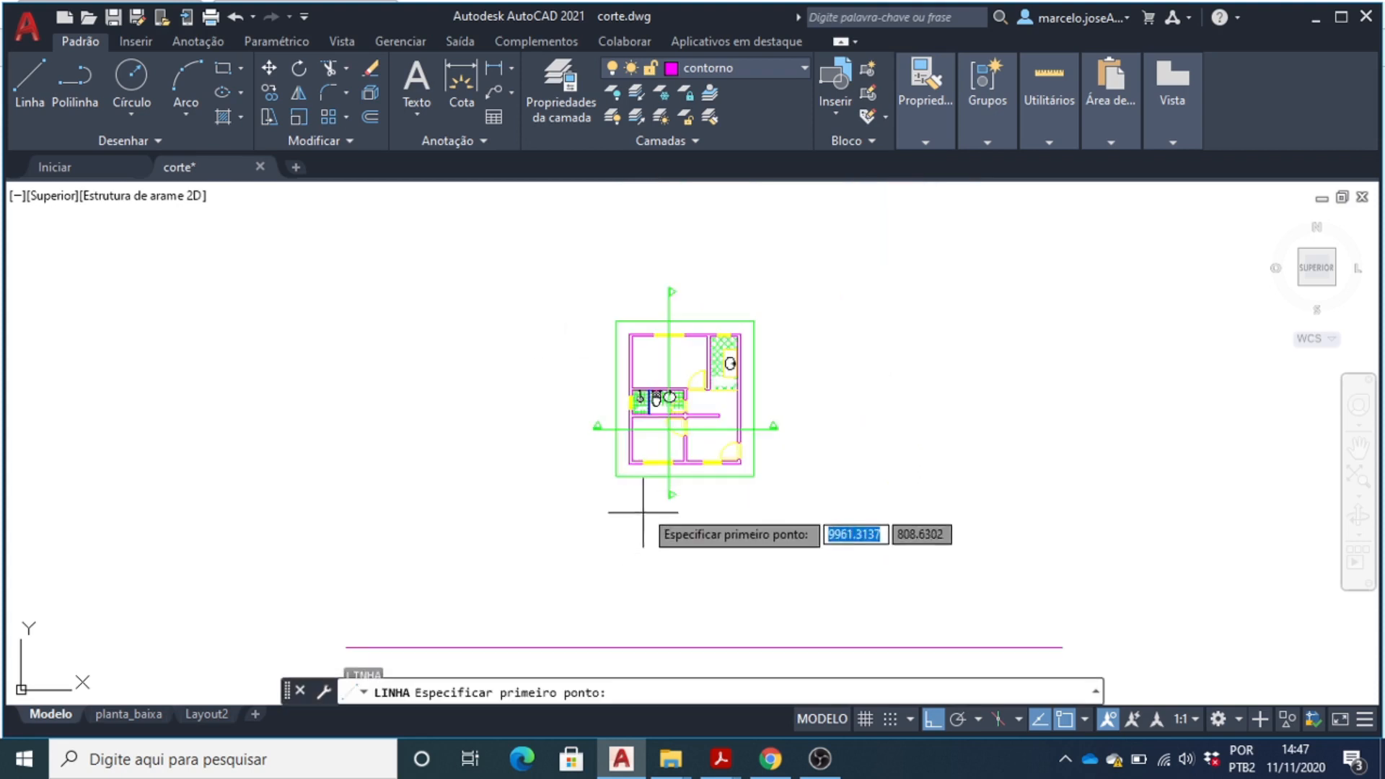
pyautogui.scroll(2, 641, 473)
pyautogui.scroll(2, 634, 474)
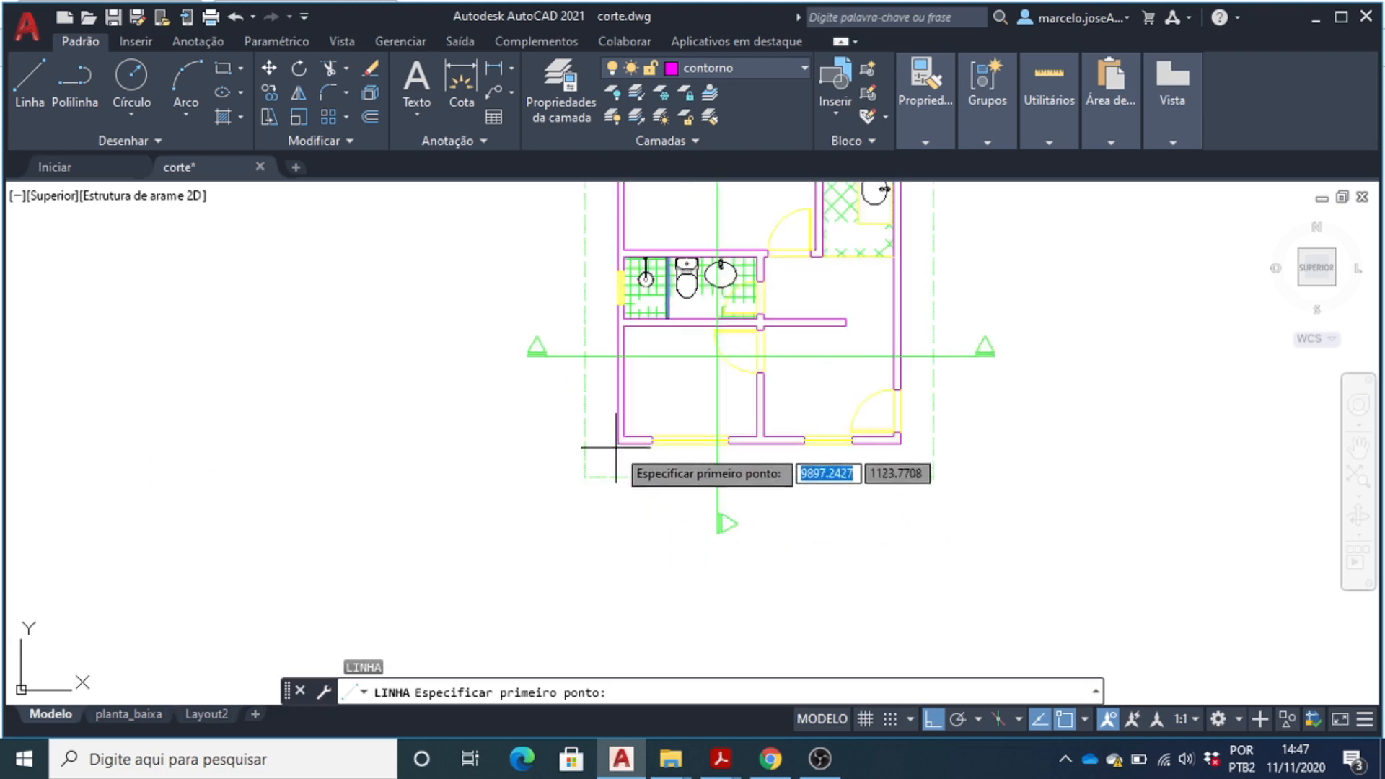
pyautogui.click(617, 443)
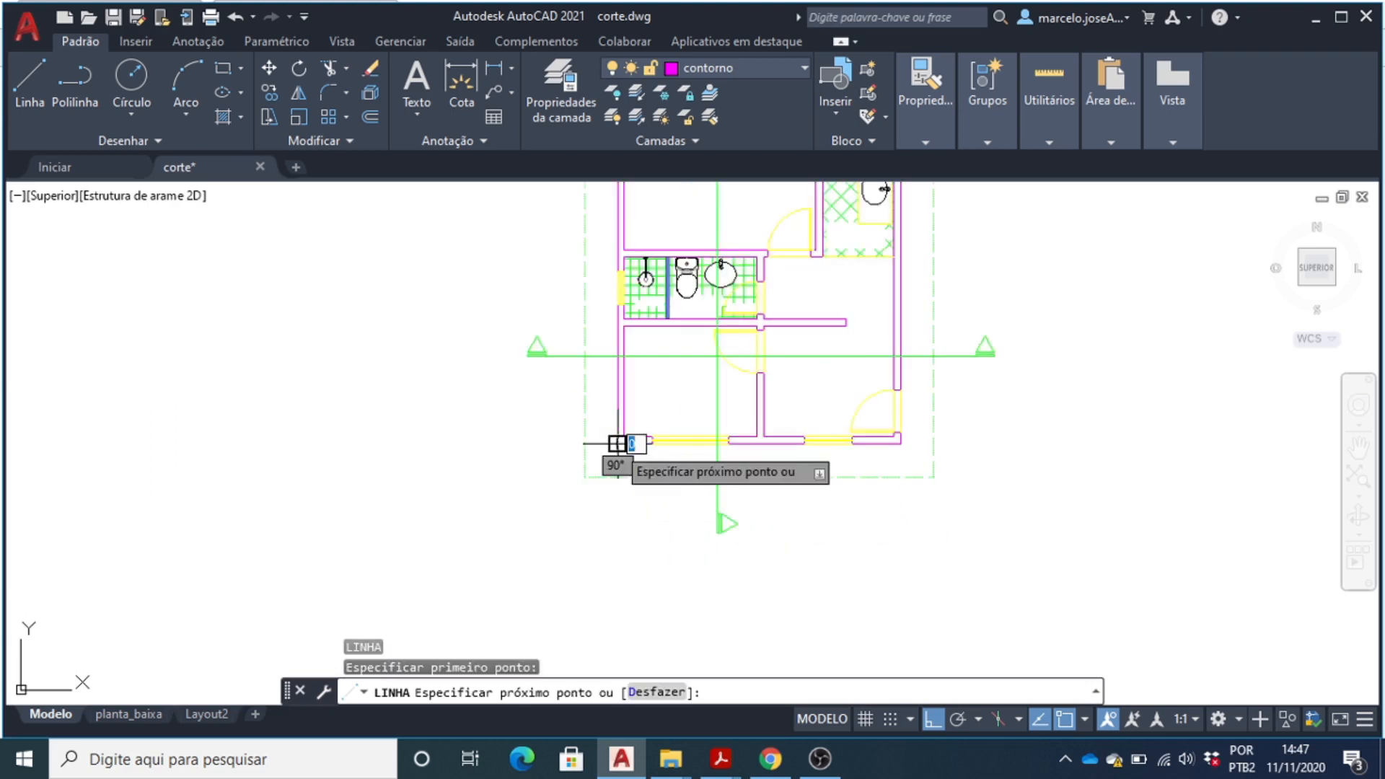
pyautogui.scroll(-4, 618, 443)
pyautogui.click(622, 586)
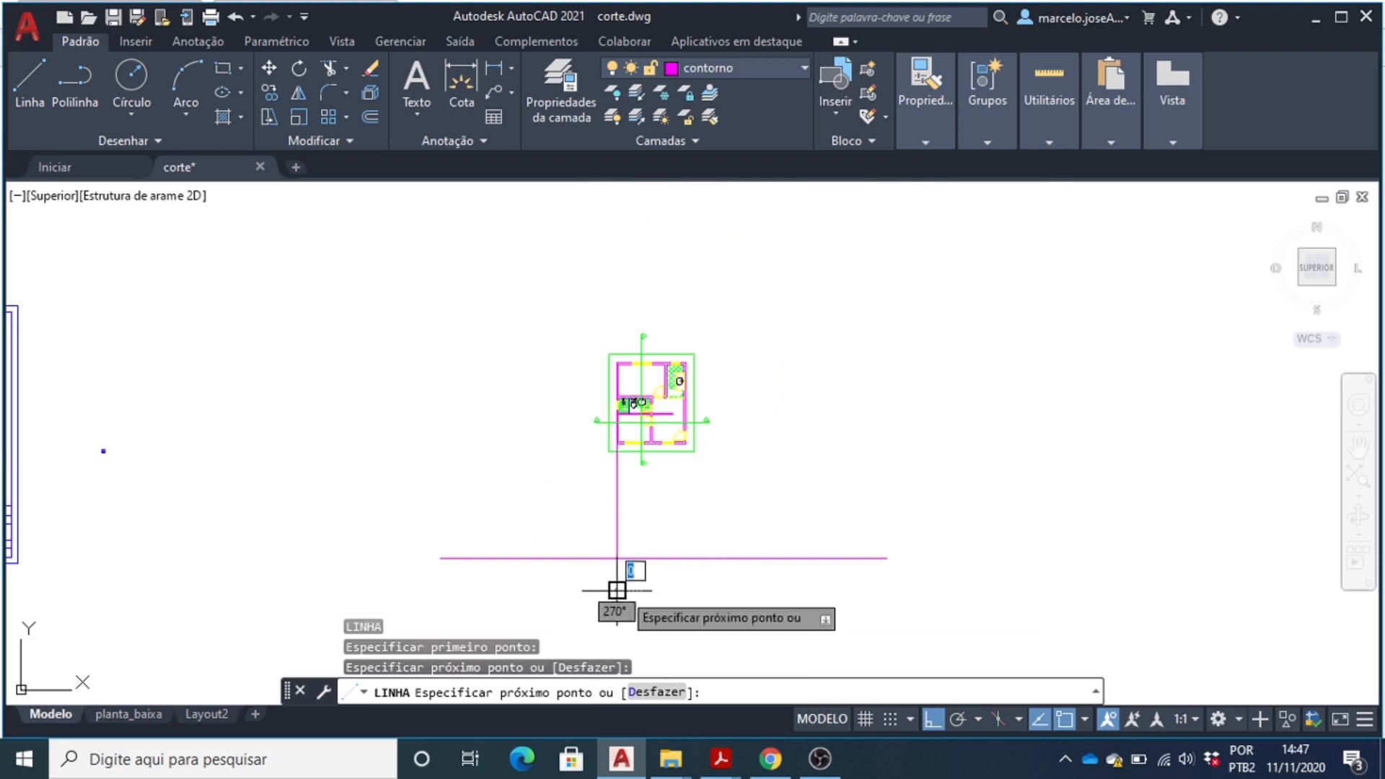
pyautogui.press('Return')
pyautogui.scroll(8, 628, 433)
pyautogui.press('Return')
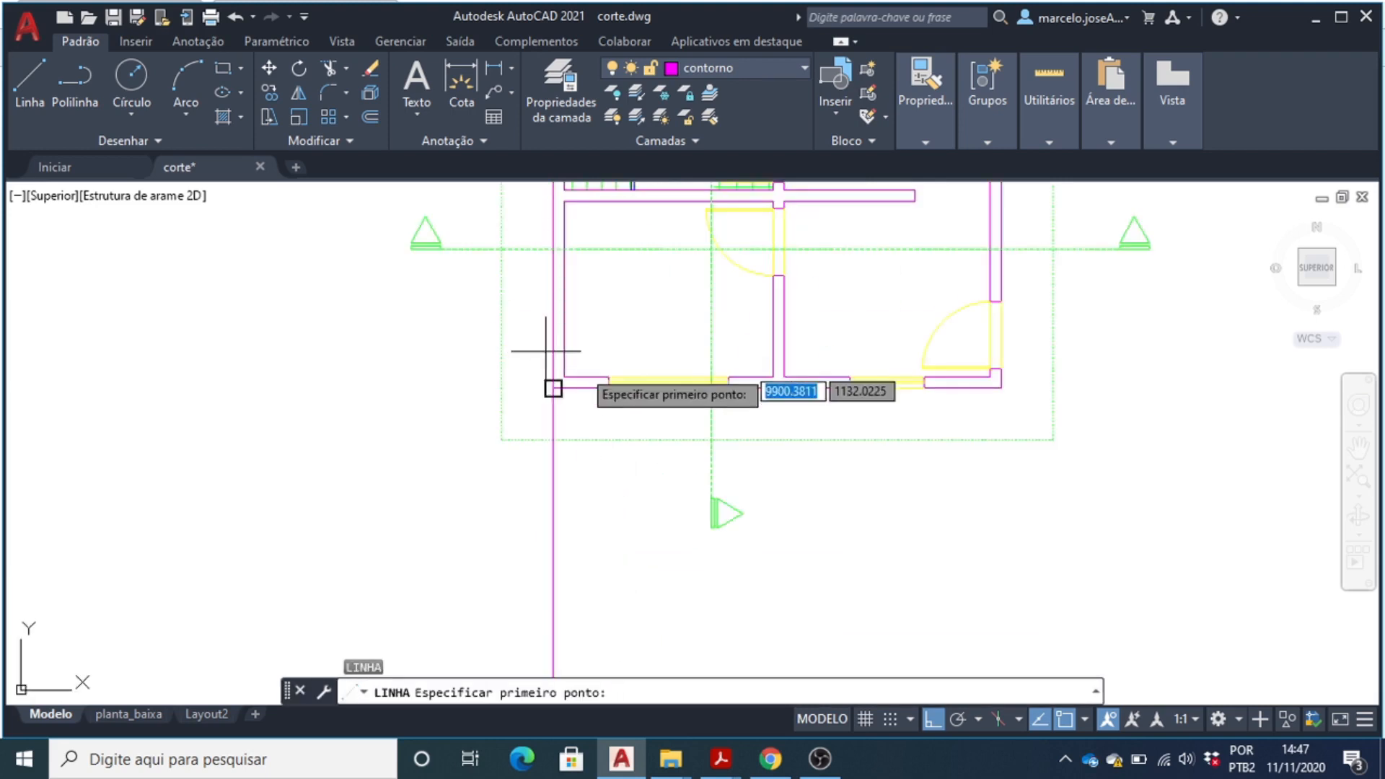
pyautogui.click(564, 376)
pyautogui.scroll(-5, 566, 390)
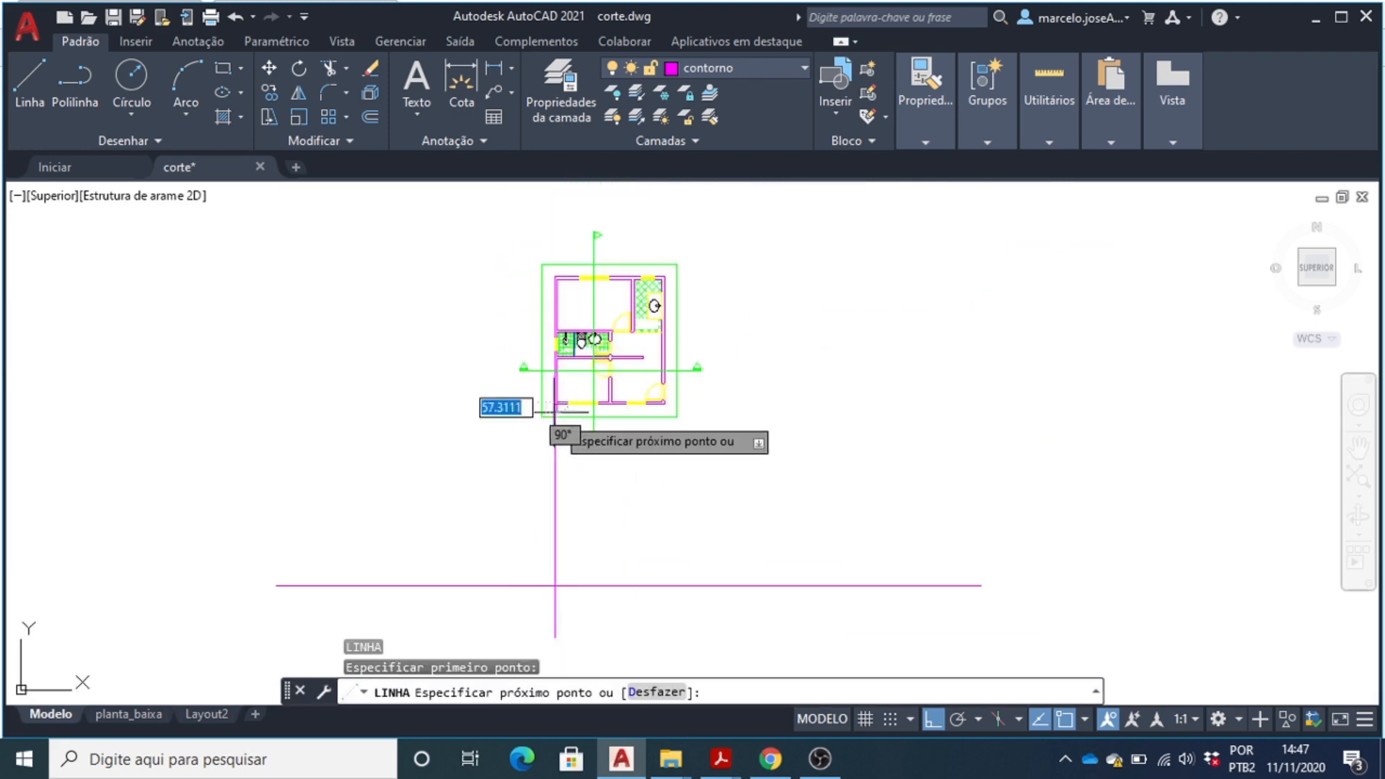
pyautogui.scroll(8, 570, 585)
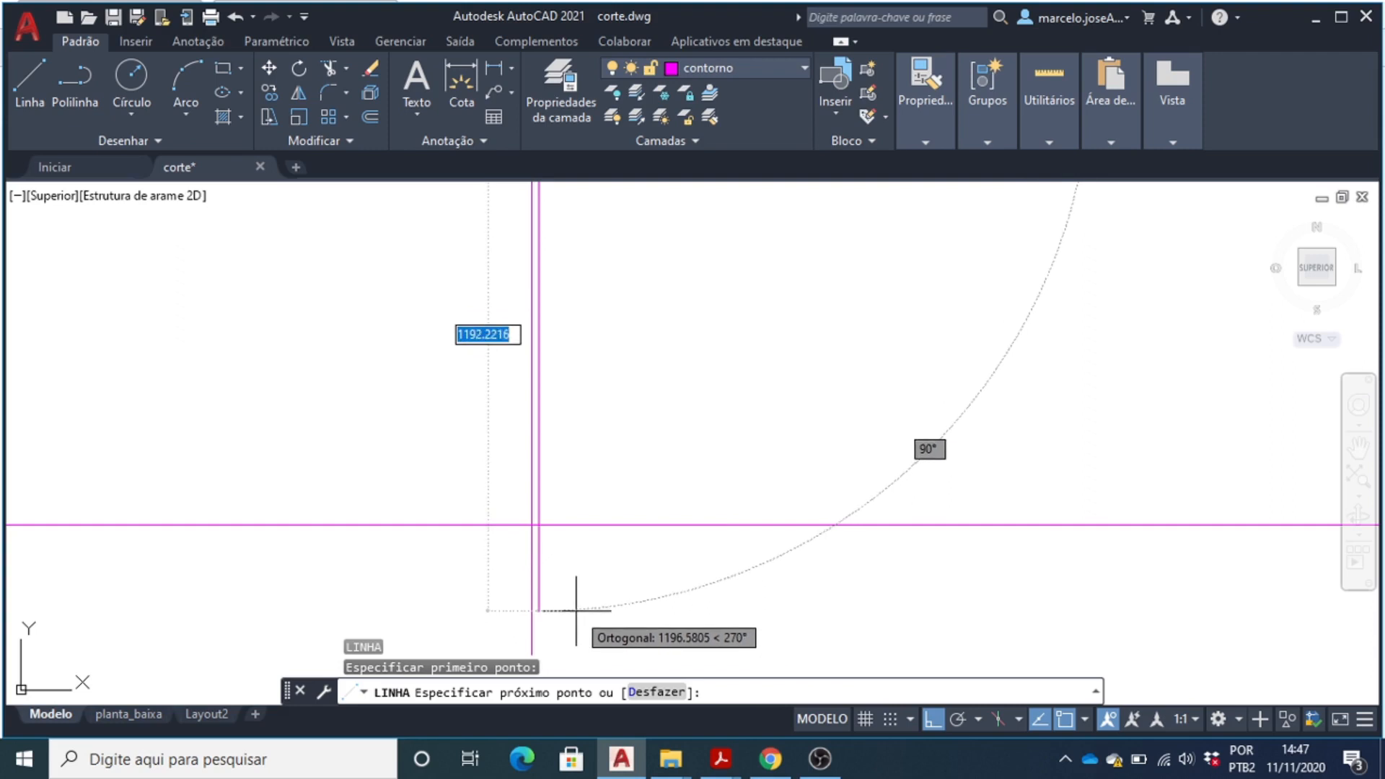
pyautogui.press('Return')
pyautogui.scroll(-5, 577, 583)
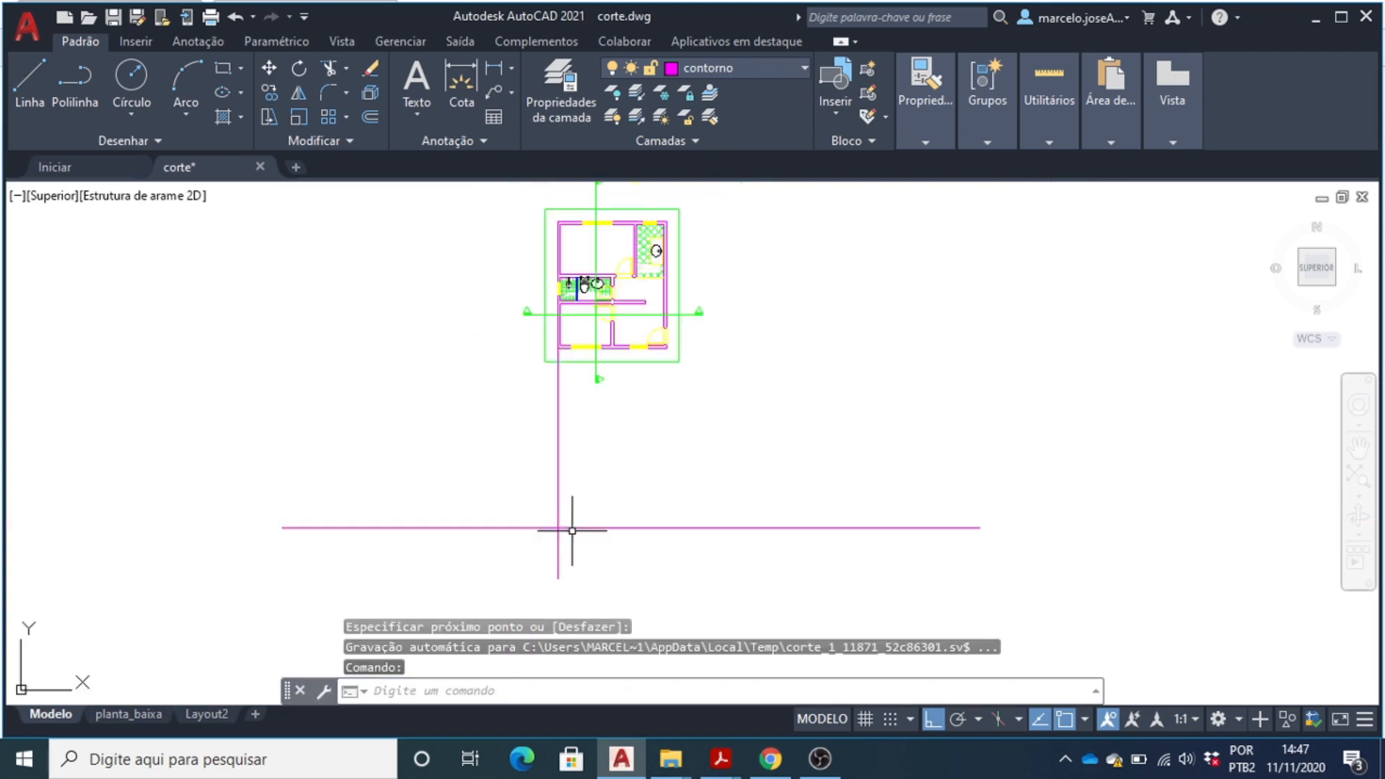
# - Draw a vertical line from the inner corner of the copied plan's lower-left walls down past the horizontal line
pyautogui.scroll(5, 563, 469)
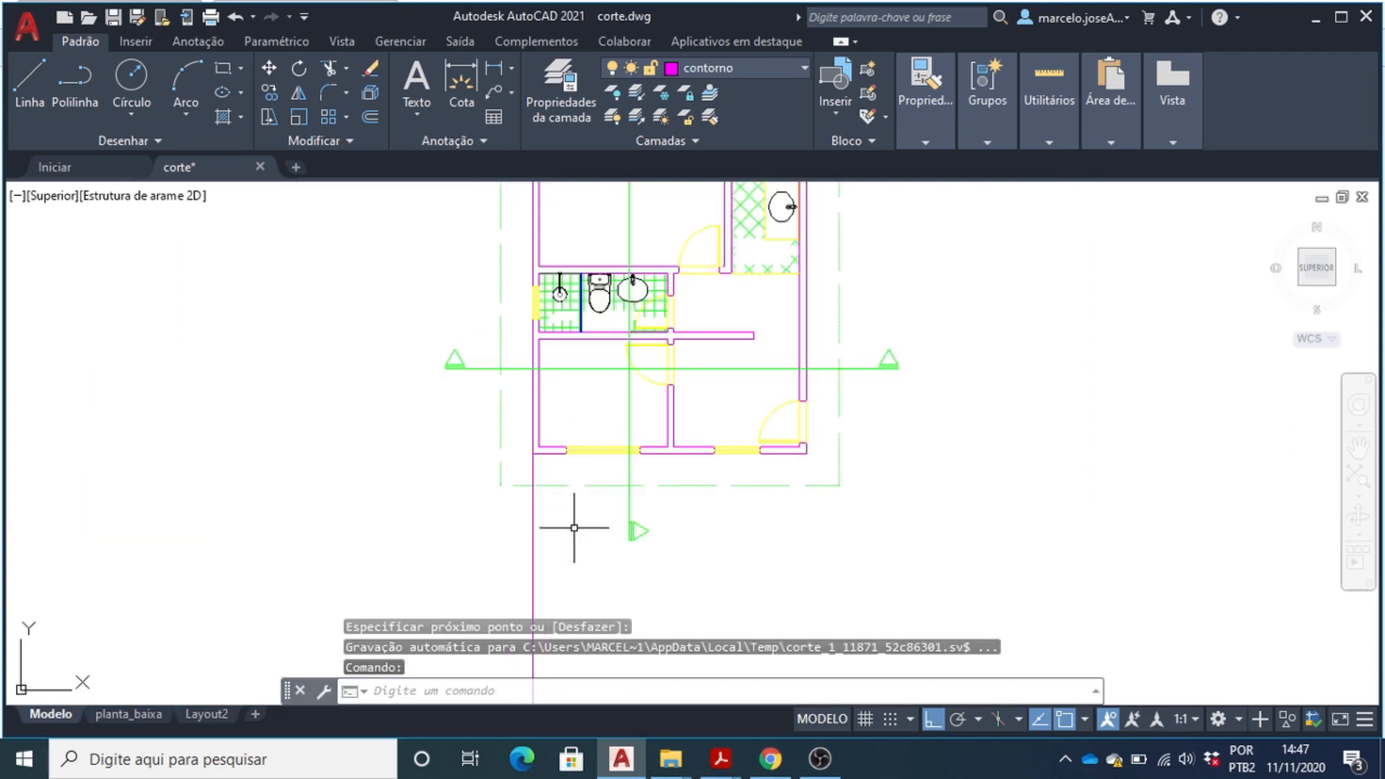
pyautogui.write('l')
pyautogui.press('Return')
pyautogui.scroll(3, 550, 532)
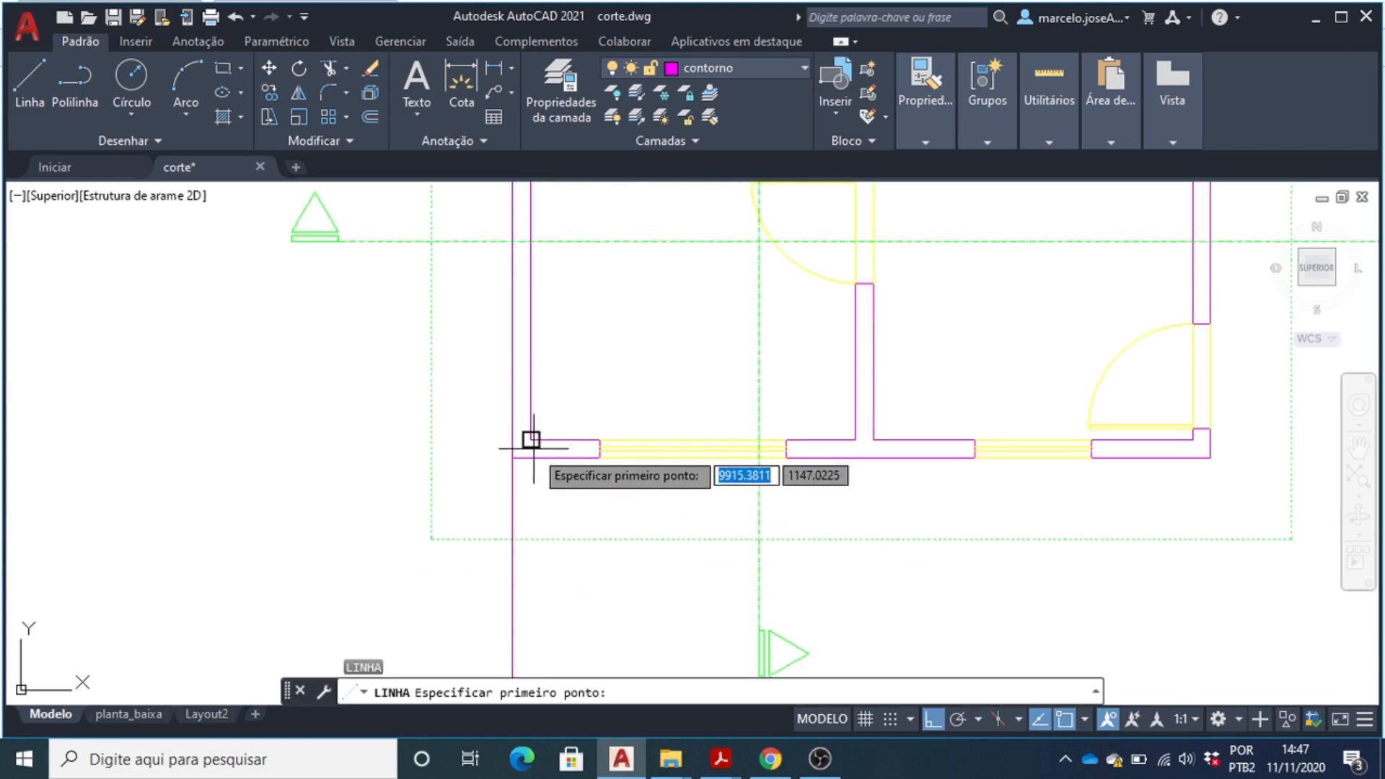
pyautogui.click(531, 439)
pyautogui.scroll(-5, 534, 455)
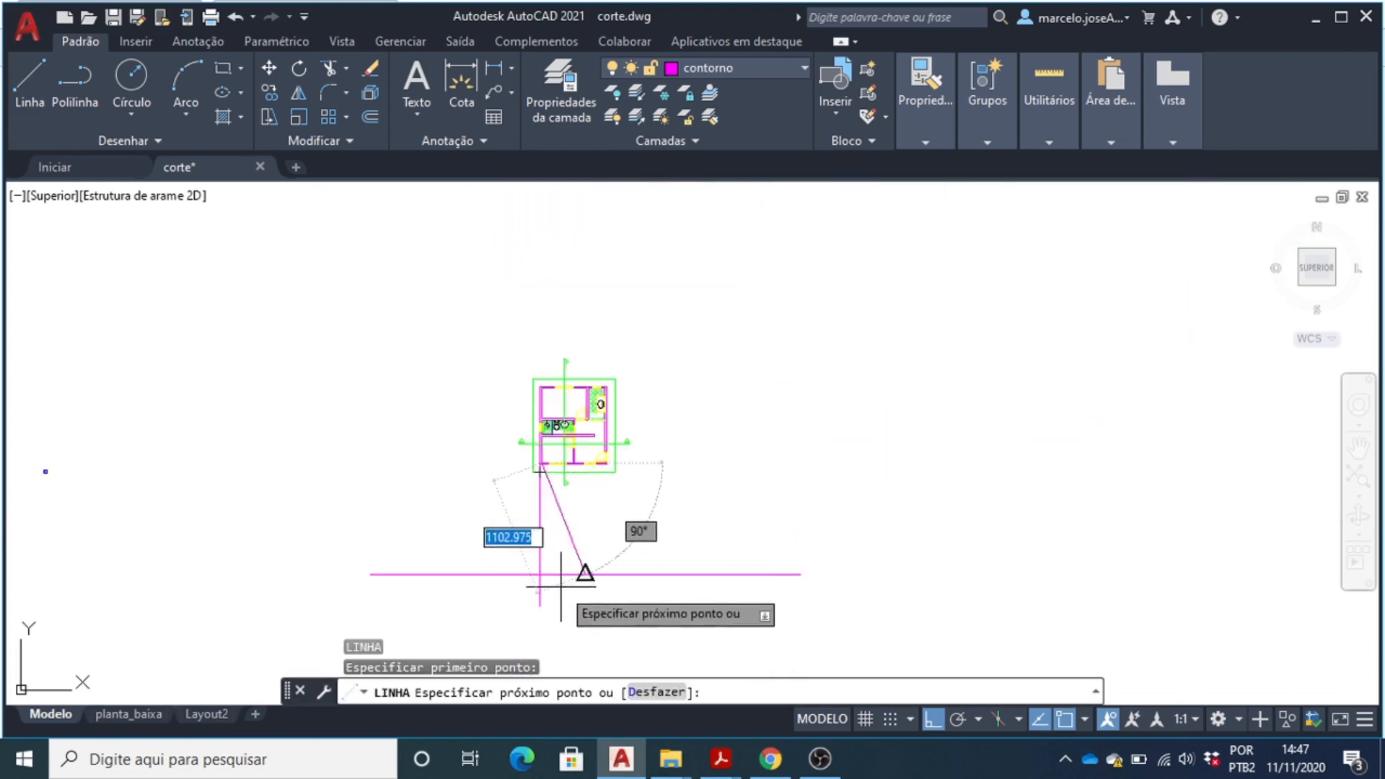
pyautogui.scroll(7, 563, 584)
pyautogui.click(533, 577)
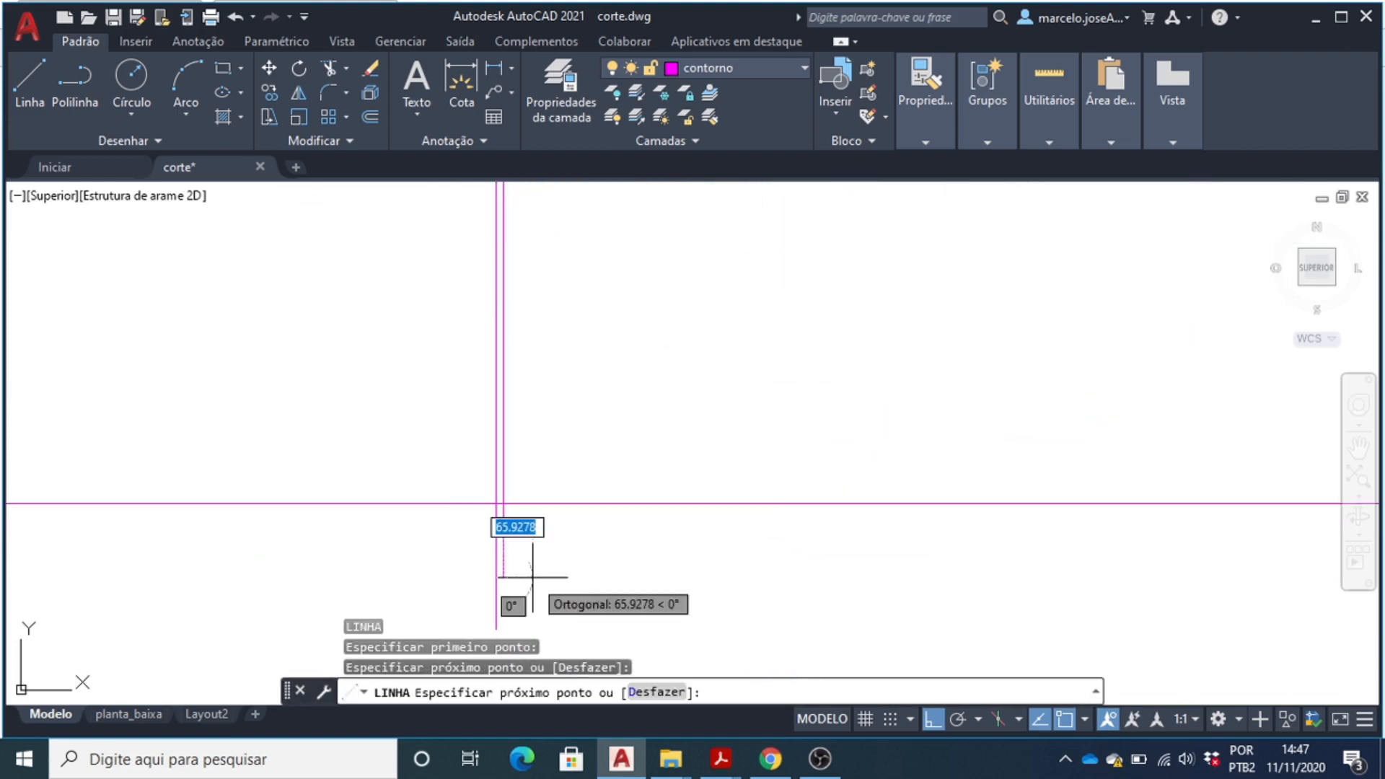
pyautogui.press('Return')
pyautogui.scroll(-5, 570, 505)
pyautogui.scroll(7, 587, 377)
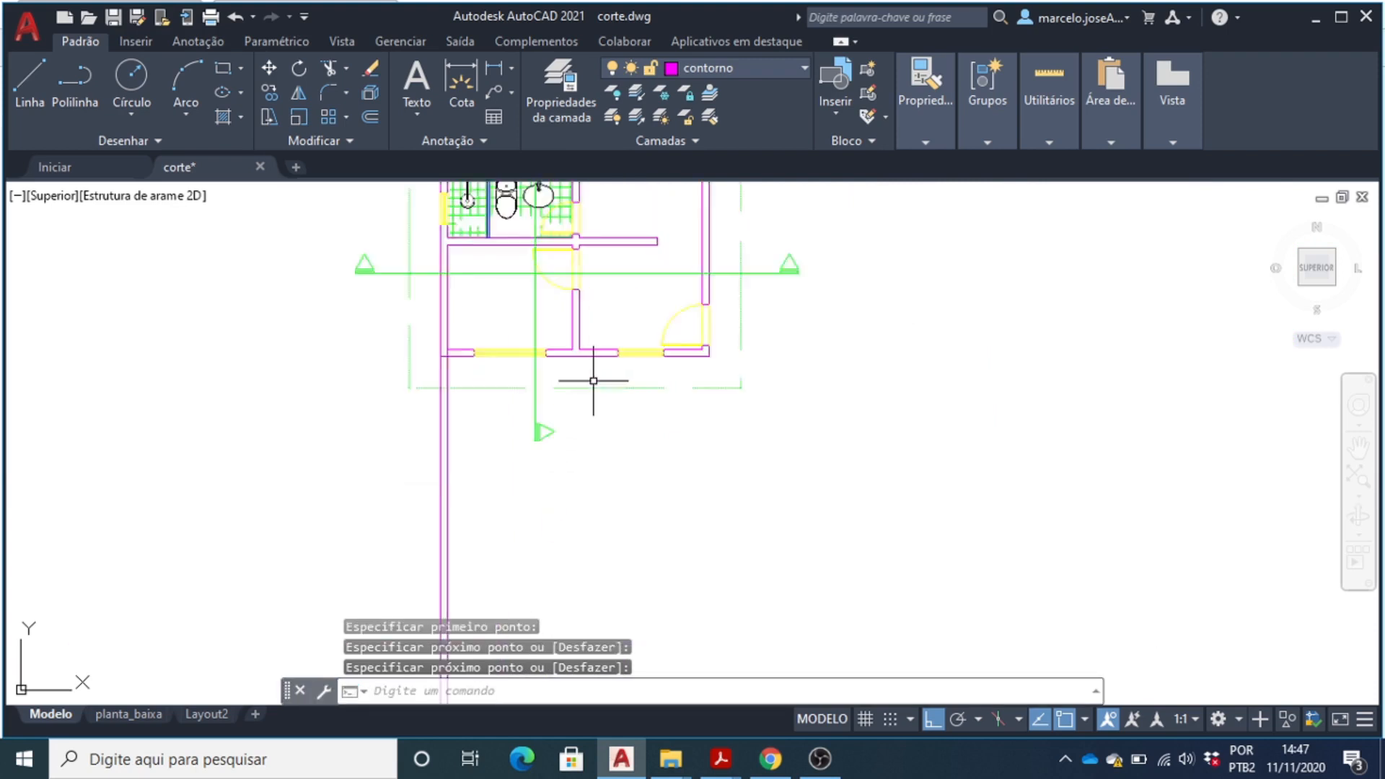
# - Draw a vertical line from the left face of the copied plan's interior partition wall down past the horizontal line
pyautogui.click(534, 304)
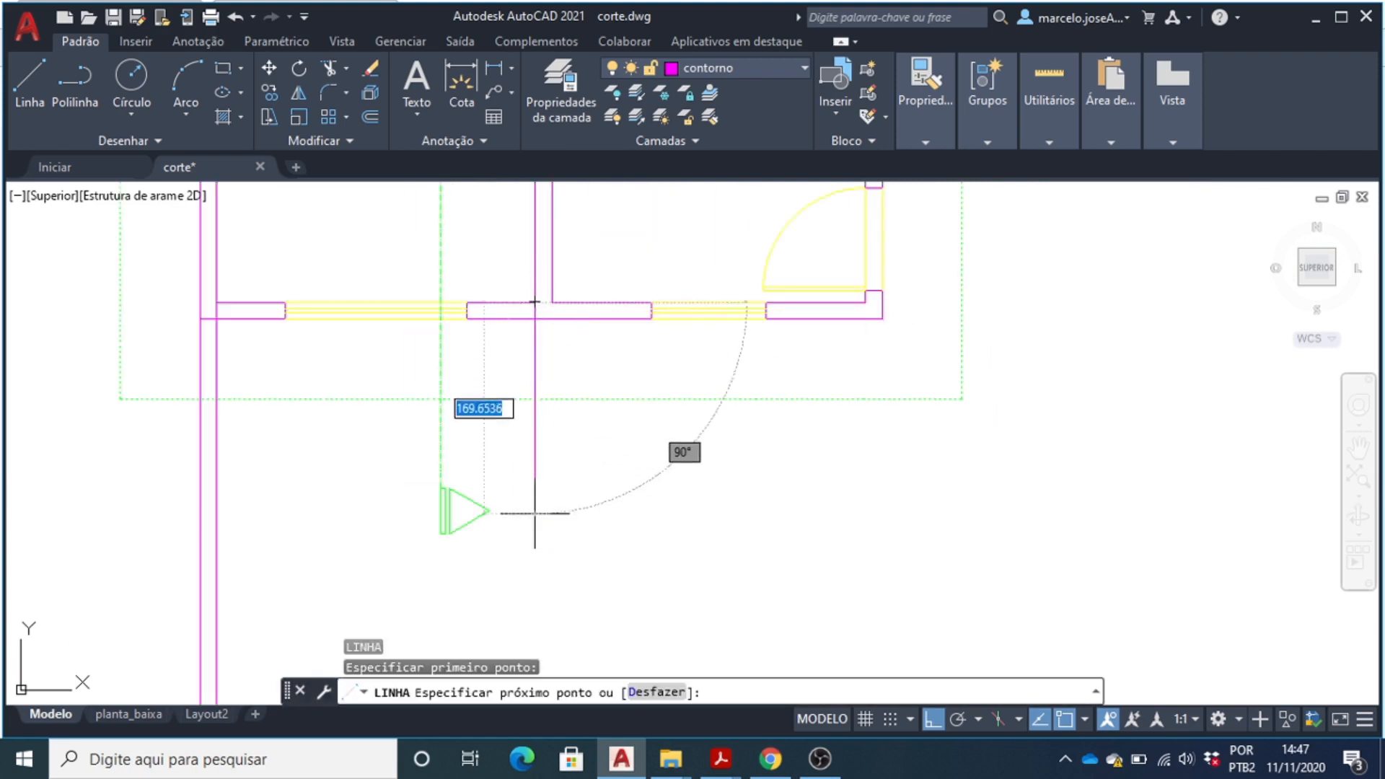
pyautogui.scroll(-5, 529, 514)
pyautogui.scroll(10, 537, 524)
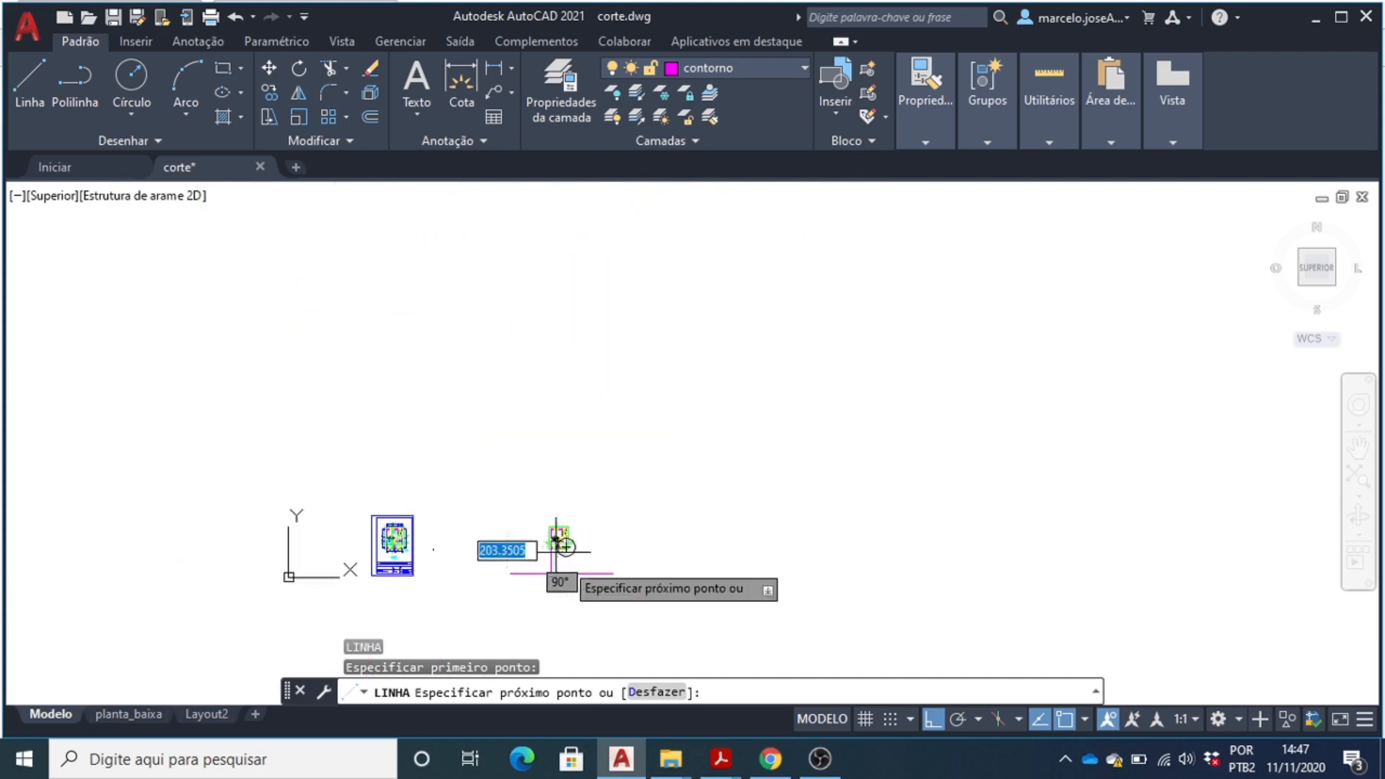
pyautogui.scroll(3, 534, 514)
pyautogui.click(522, 367)
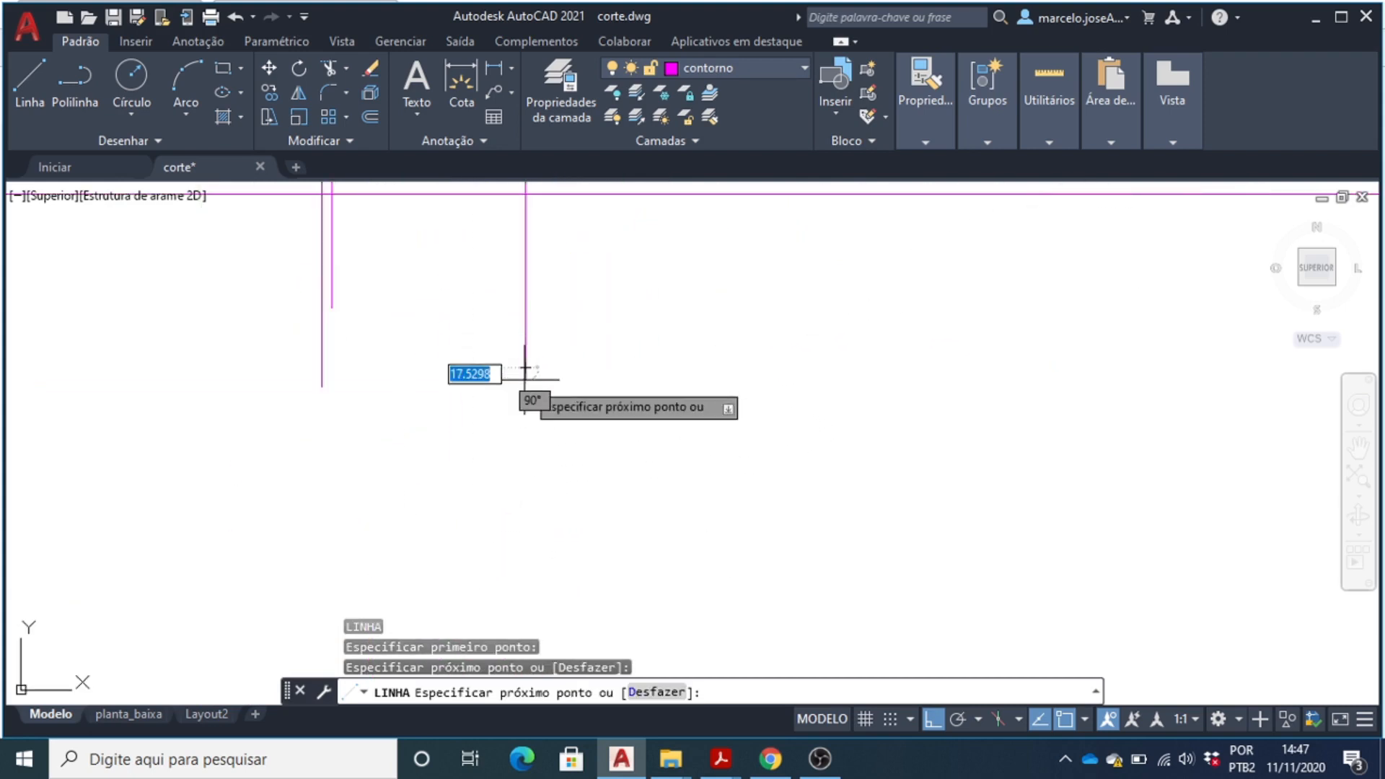
pyautogui.press('Return')
# - Draw a vertical line from the right face of the interior partition wall down past the horizontal base line
pyautogui.scroll(-4, 511, 419)
pyautogui.scroll(-6, 508, 422)
pyautogui.scroll(8, 519, 369)
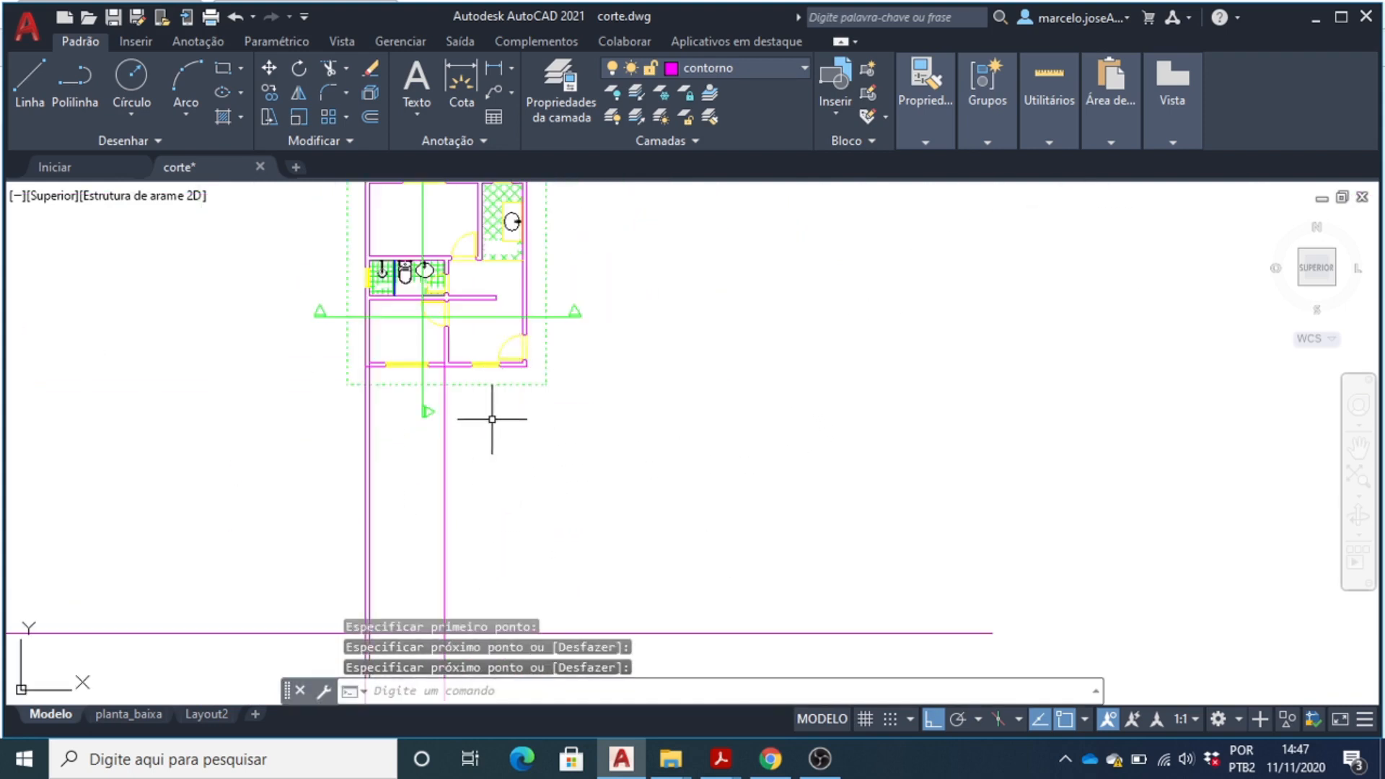
pyautogui.scroll(2, 429, 368)
pyautogui.press('Return')
pyautogui.scroll(4, 433, 366)
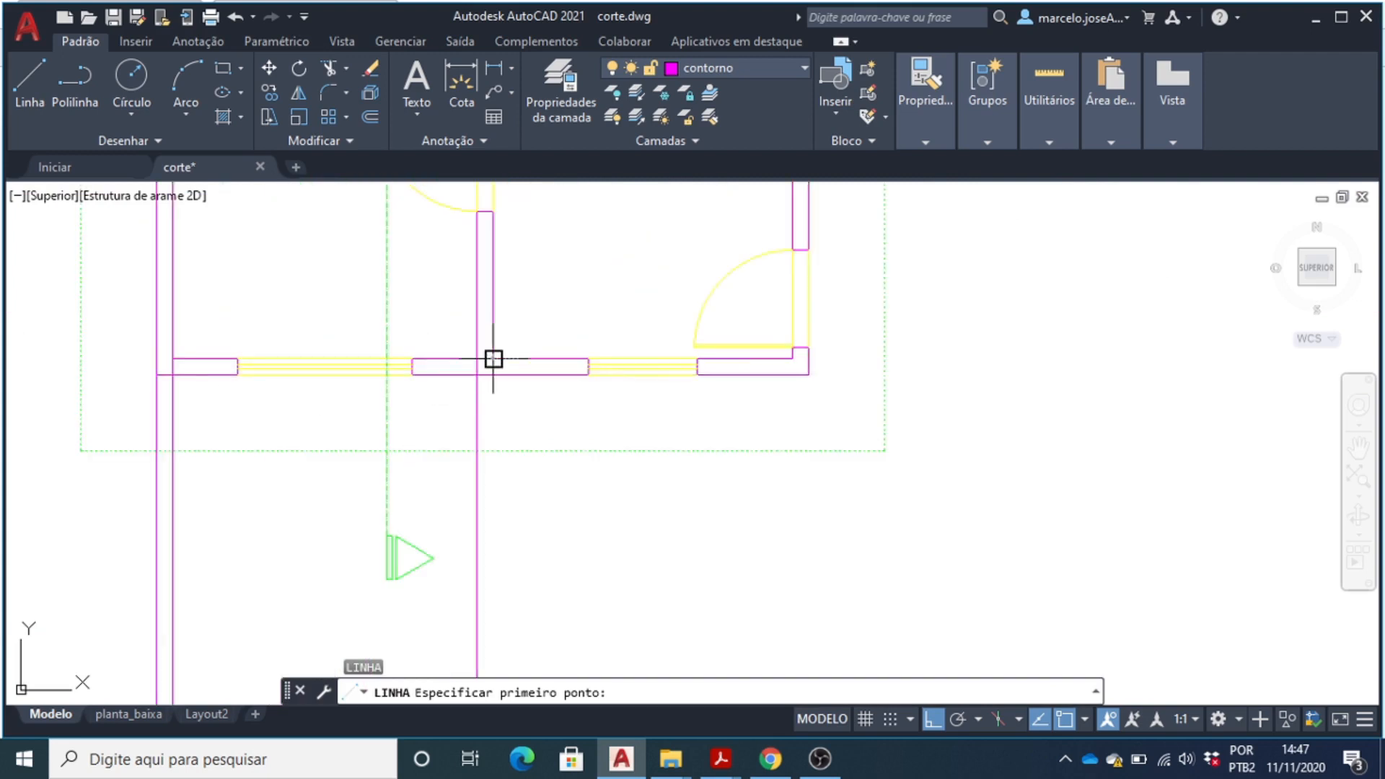
pyautogui.click(492, 361)
pyautogui.scroll(-10, 492, 359)
pyautogui.scroll(5, 495, 490)
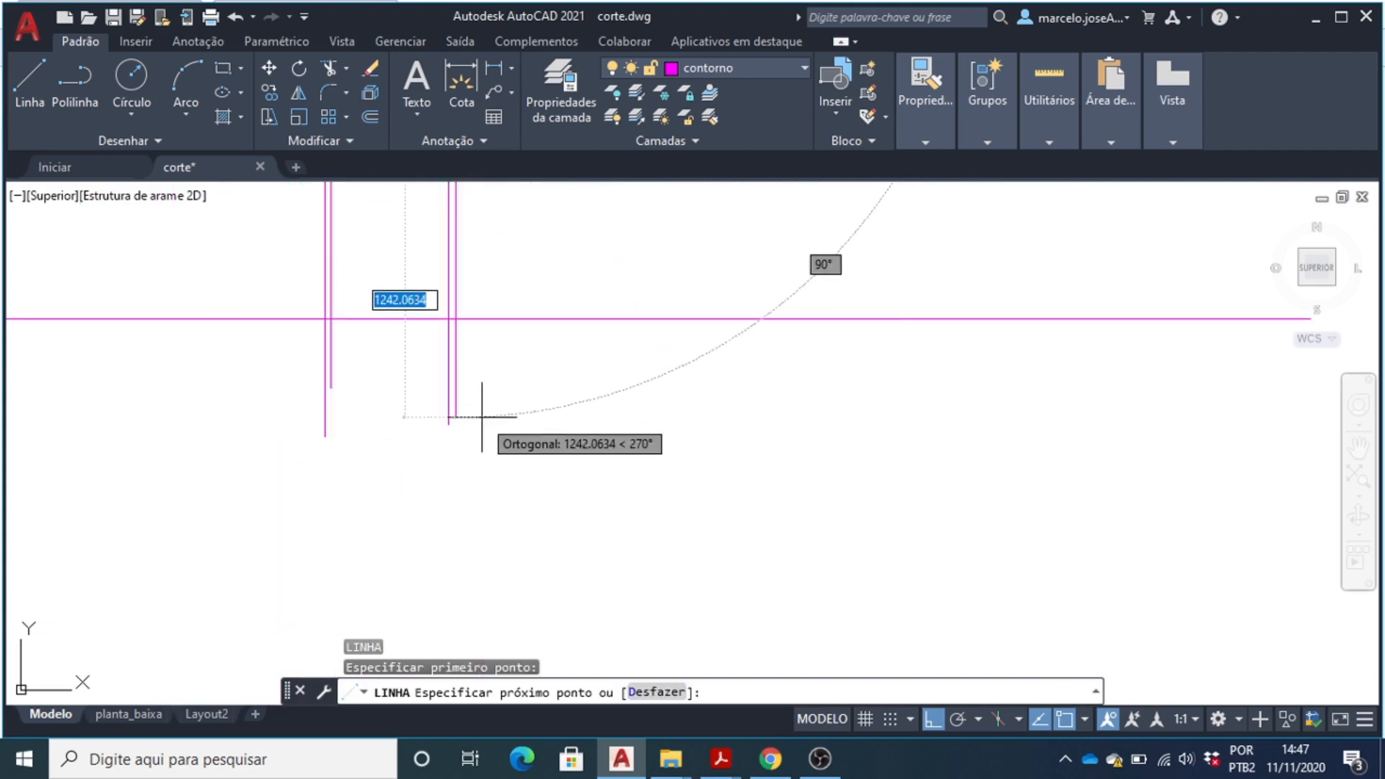
pyautogui.click(456, 448)
pyautogui.press('Return')
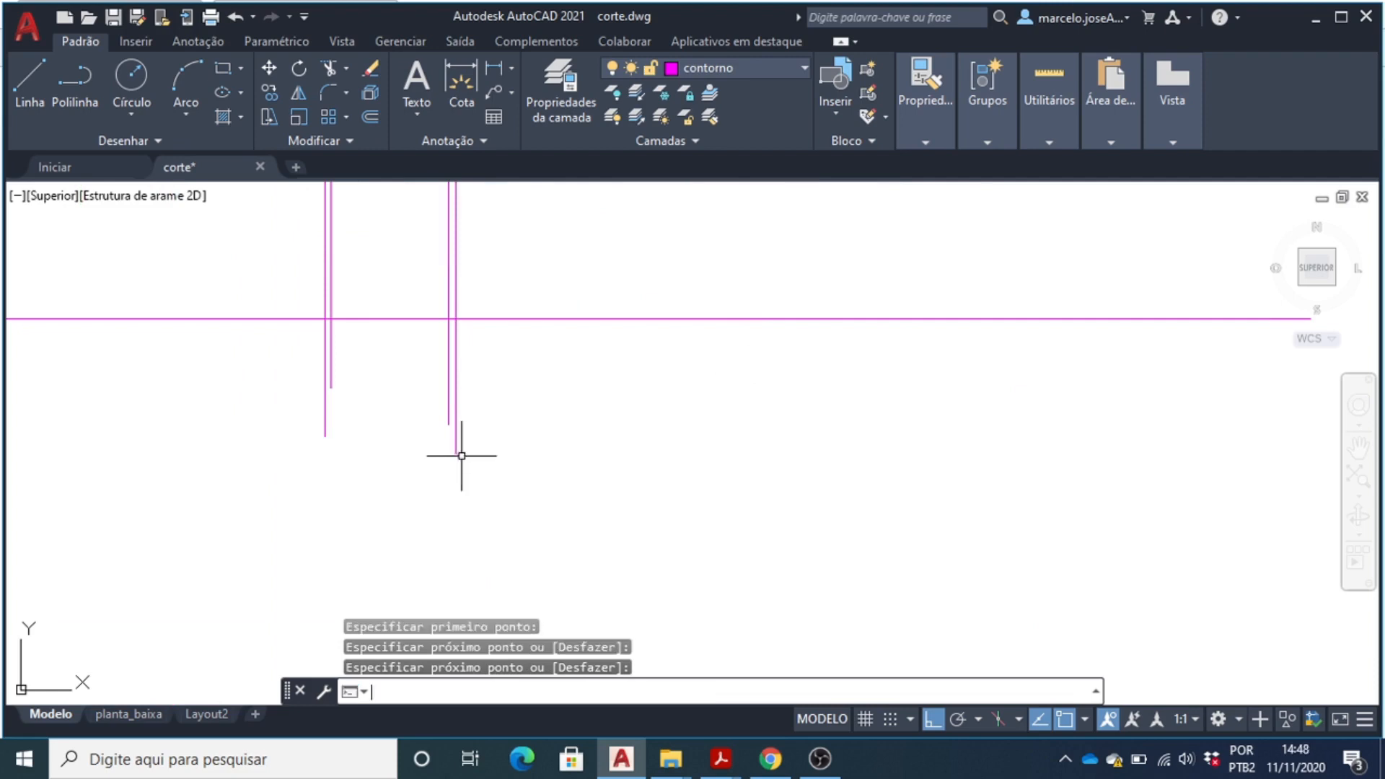
# - Draw a vertical line from the inner face of the copied plan's right outer wall down past the horizontal line
pyautogui.scroll(-3, 477, 447)
pyautogui.scroll(6, 505, 282)
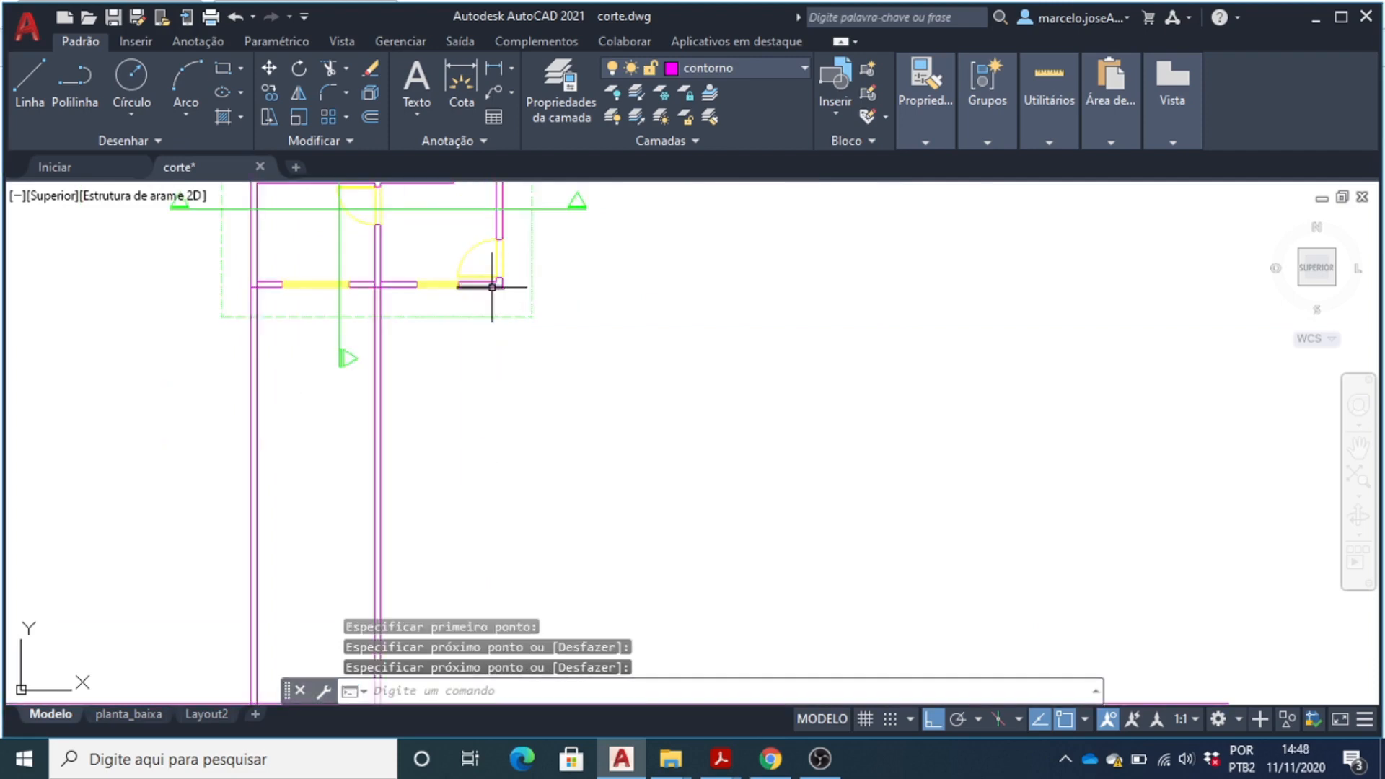
pyautogui.press('Return')
pyautogui.click(498, 256)
pyautogui.scroll(-3, 498, 257)
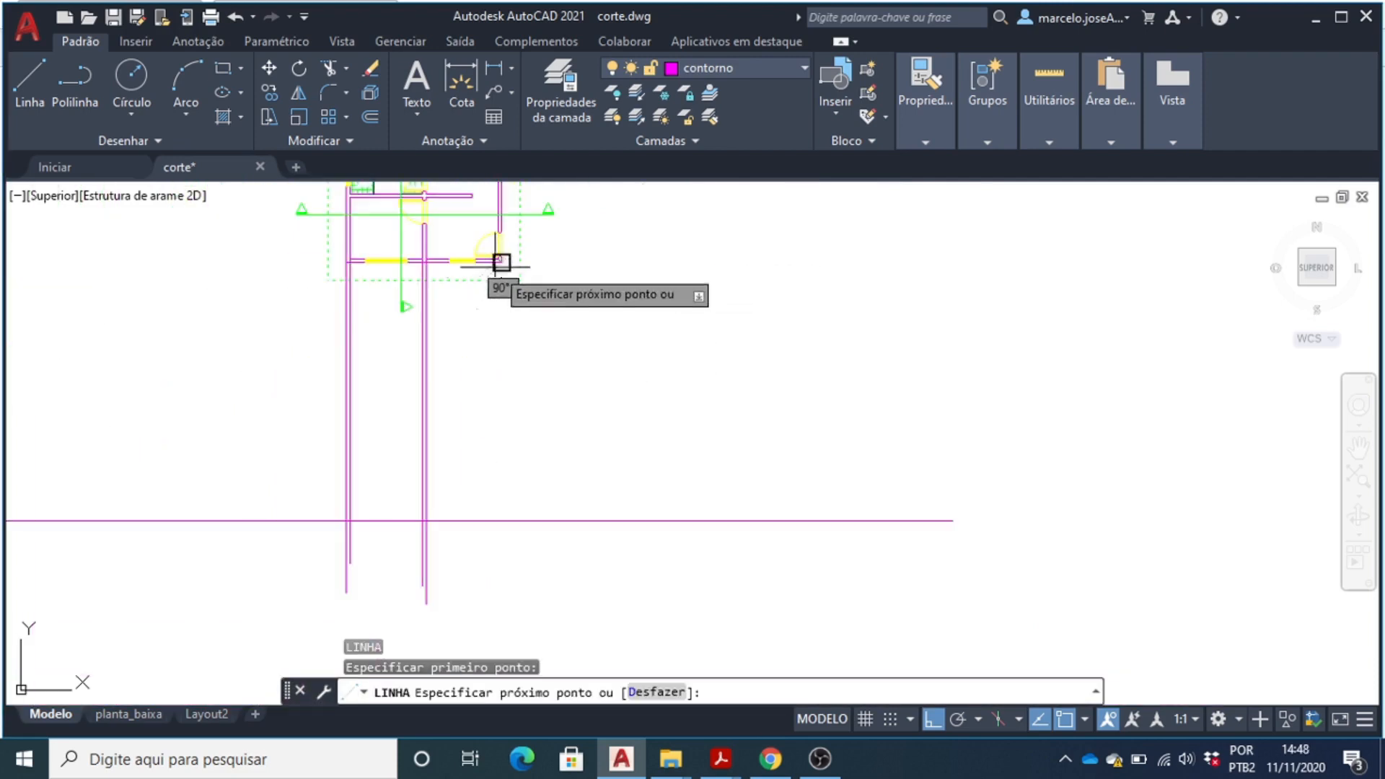
pyautogui.click(497, 564)
pyautogui.press('Return')
# - Draw a vertical line from the copied plan's lower-right outer wall corner down past the horizontal line
pyautogui.scroll(-3, 505, 548)
pyautogui.scroll(4, 520, 446)
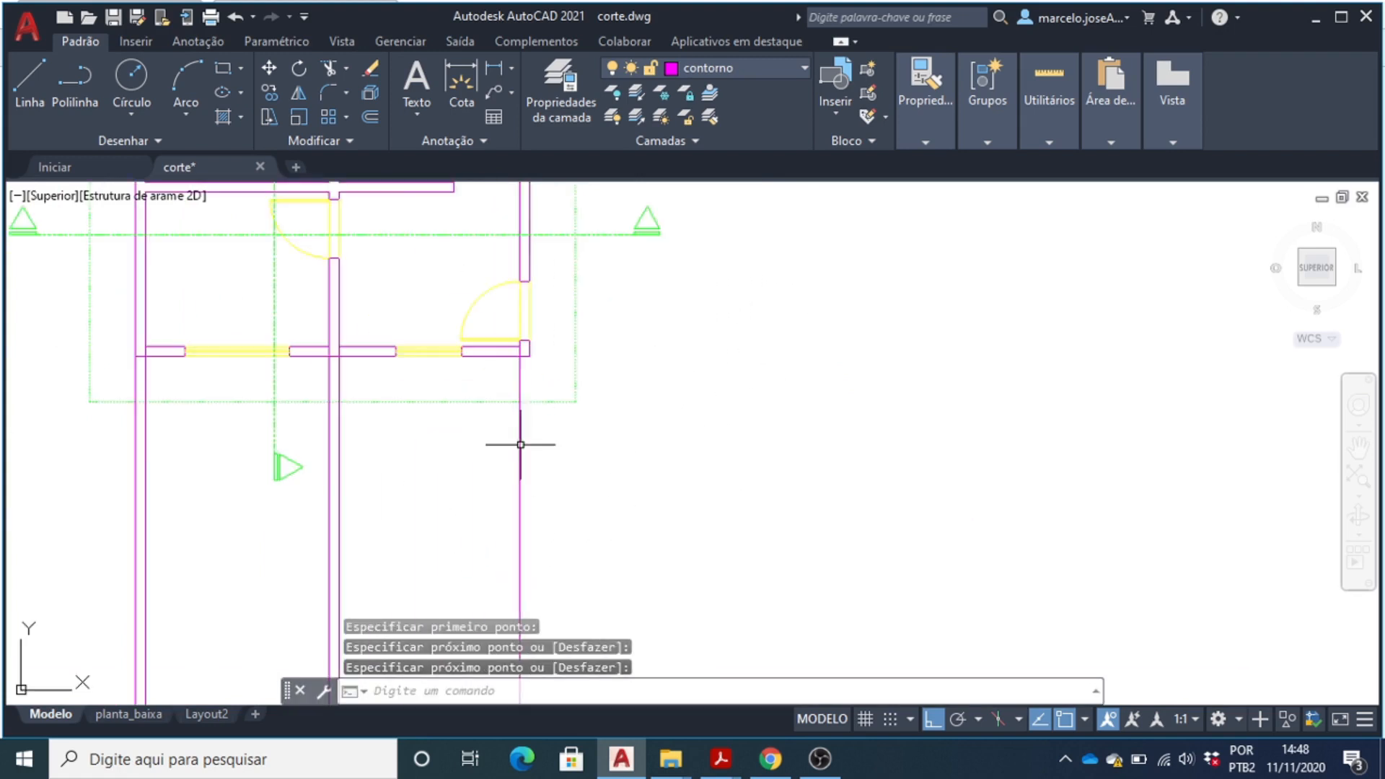
pyautogui.press('Return')
pyautogui.scroll(4, 524, 384)
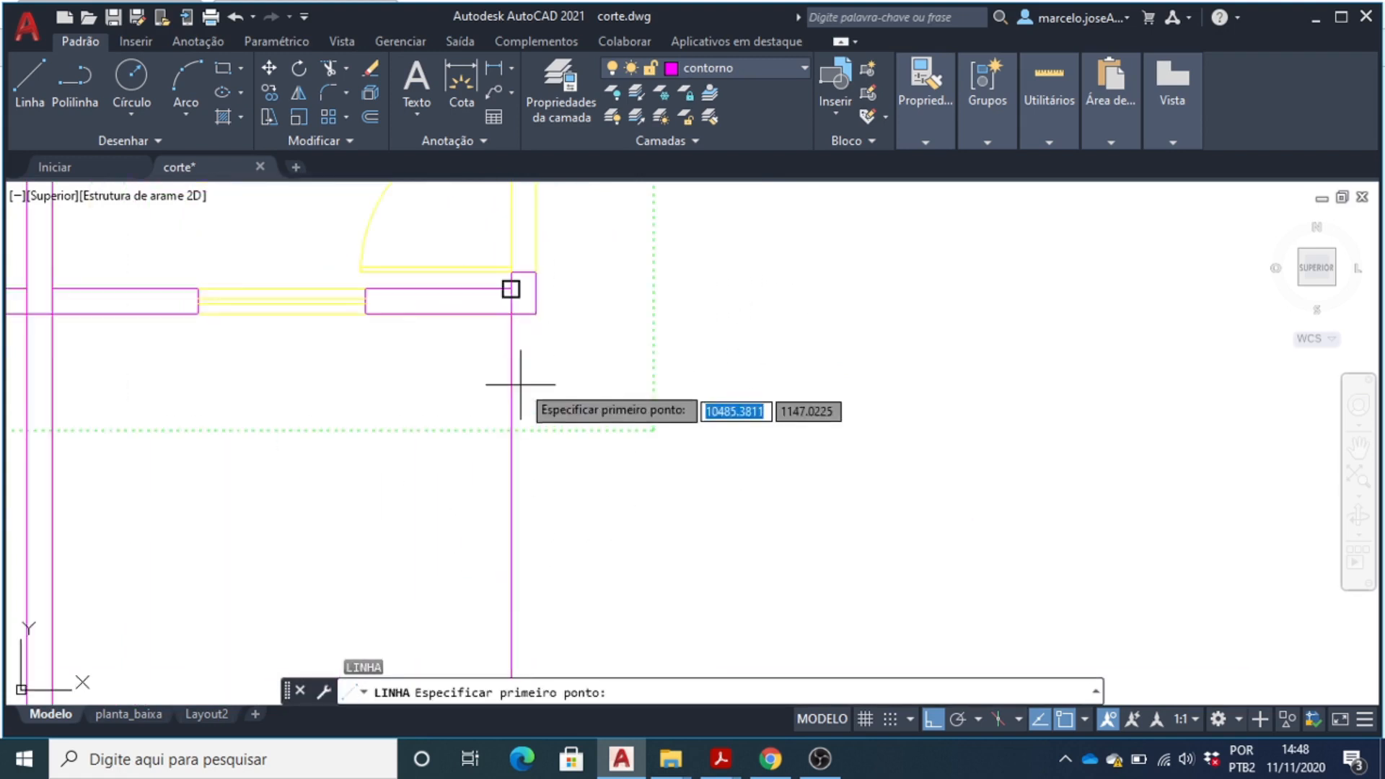
pyautogui.click(535, 313)
pyautogui.scroll(-4, 536, 329)
pyautogui.scroll(-4, 534, 339)
pyautogui.scroll(5, 541, 433)
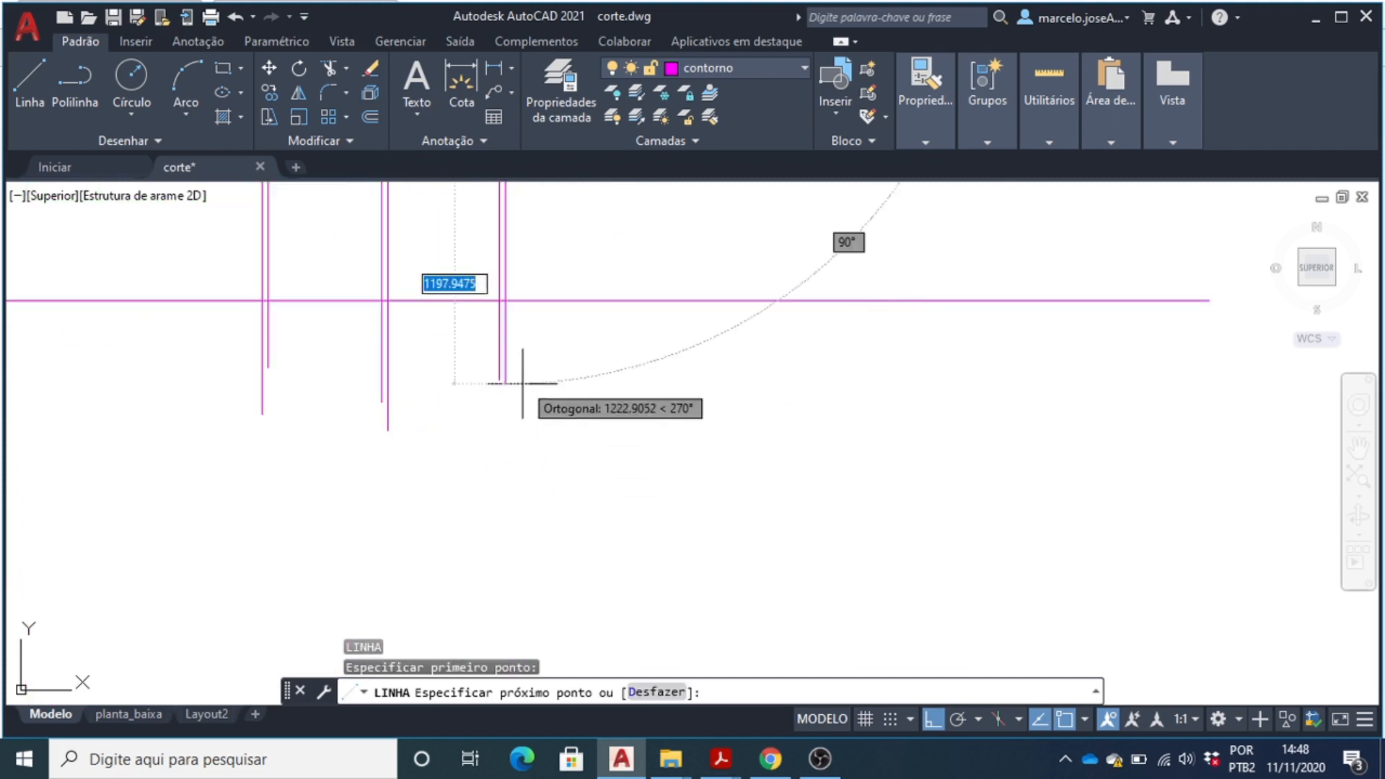
pyautogui.scroll(2, 512, 422)
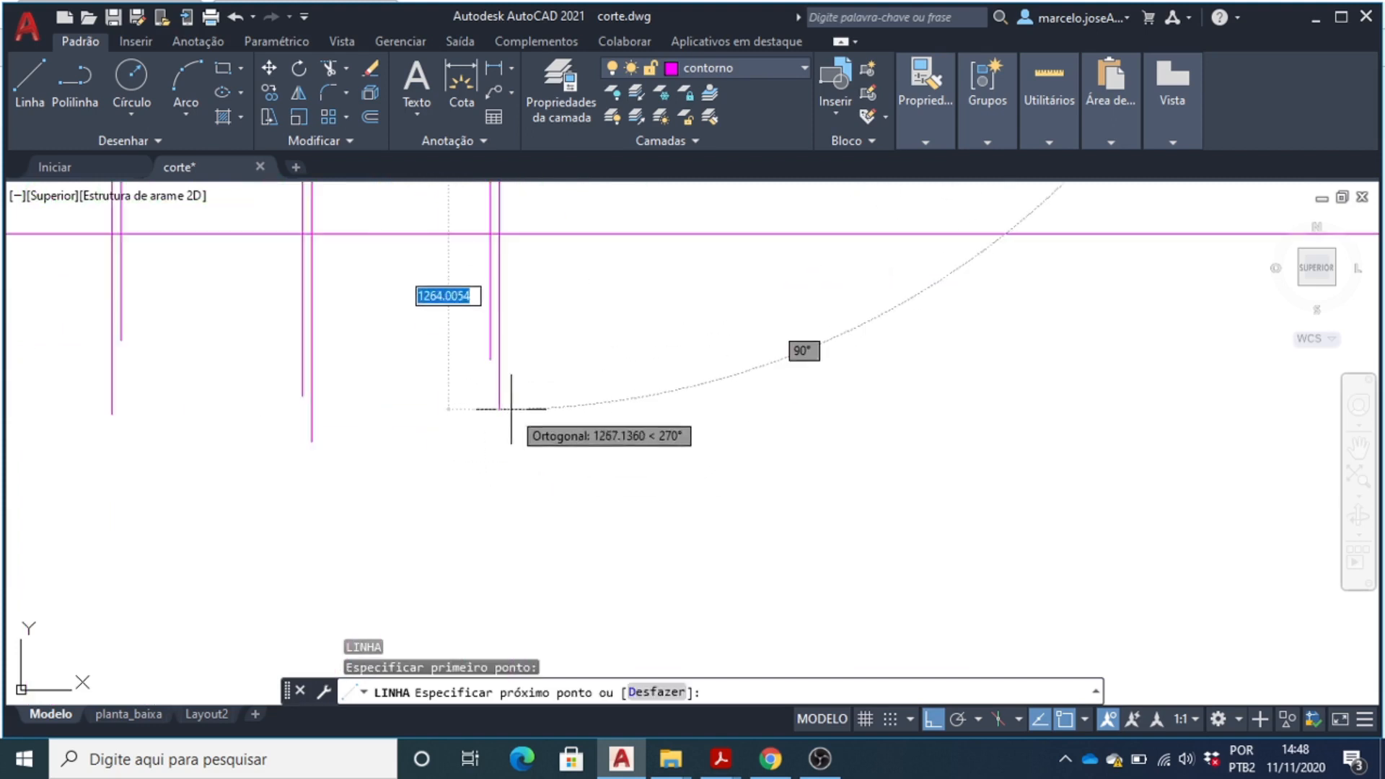
pyautogui.click(510, 372)
pyautogui.press('Return')
pyautogui.scroll(-3, 498, 404)
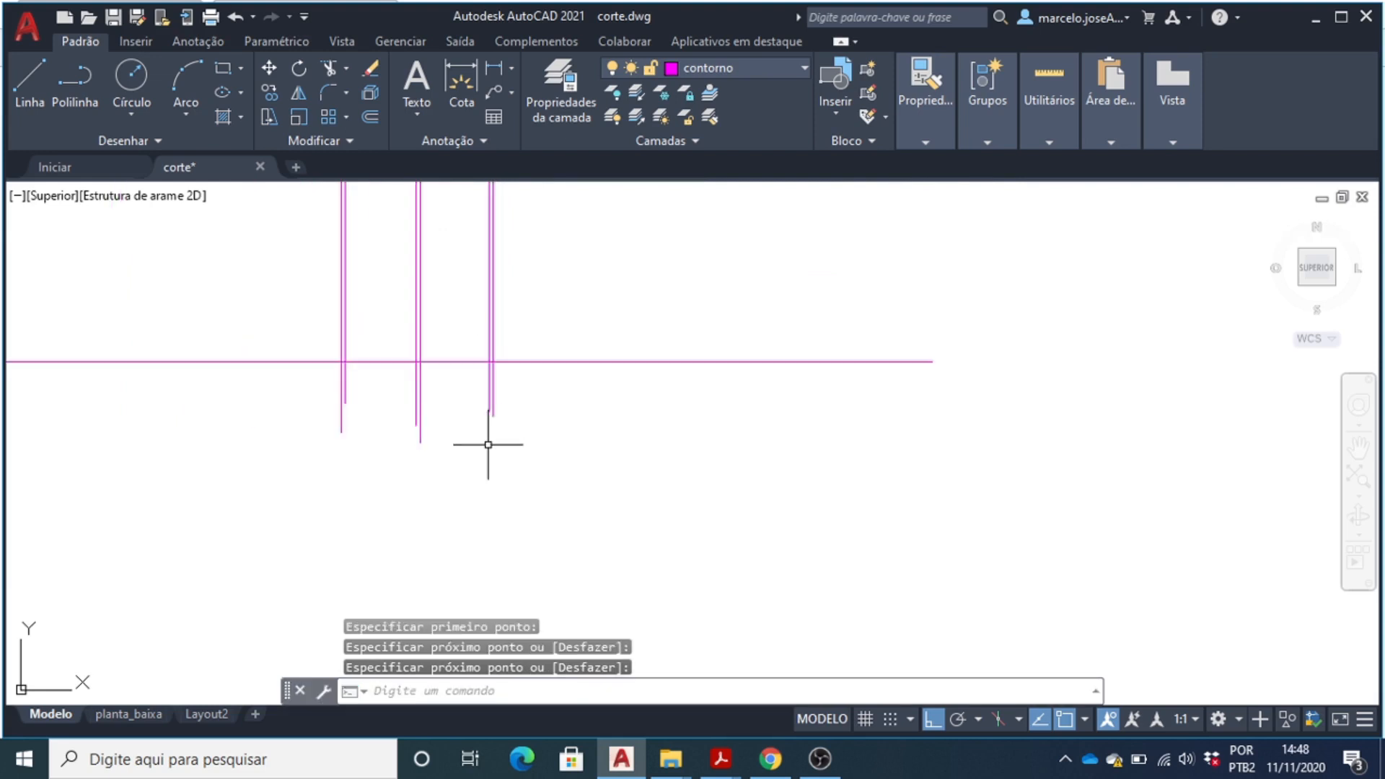
# - Switch to corte.pdf in Acrobat Reader and examine the foundation, floor and wall dimensions of CORTE AA at 200% zoom
pyautogui.scroll(-4, 421, 405)
pyautogui.scroll(4, 416, 360)
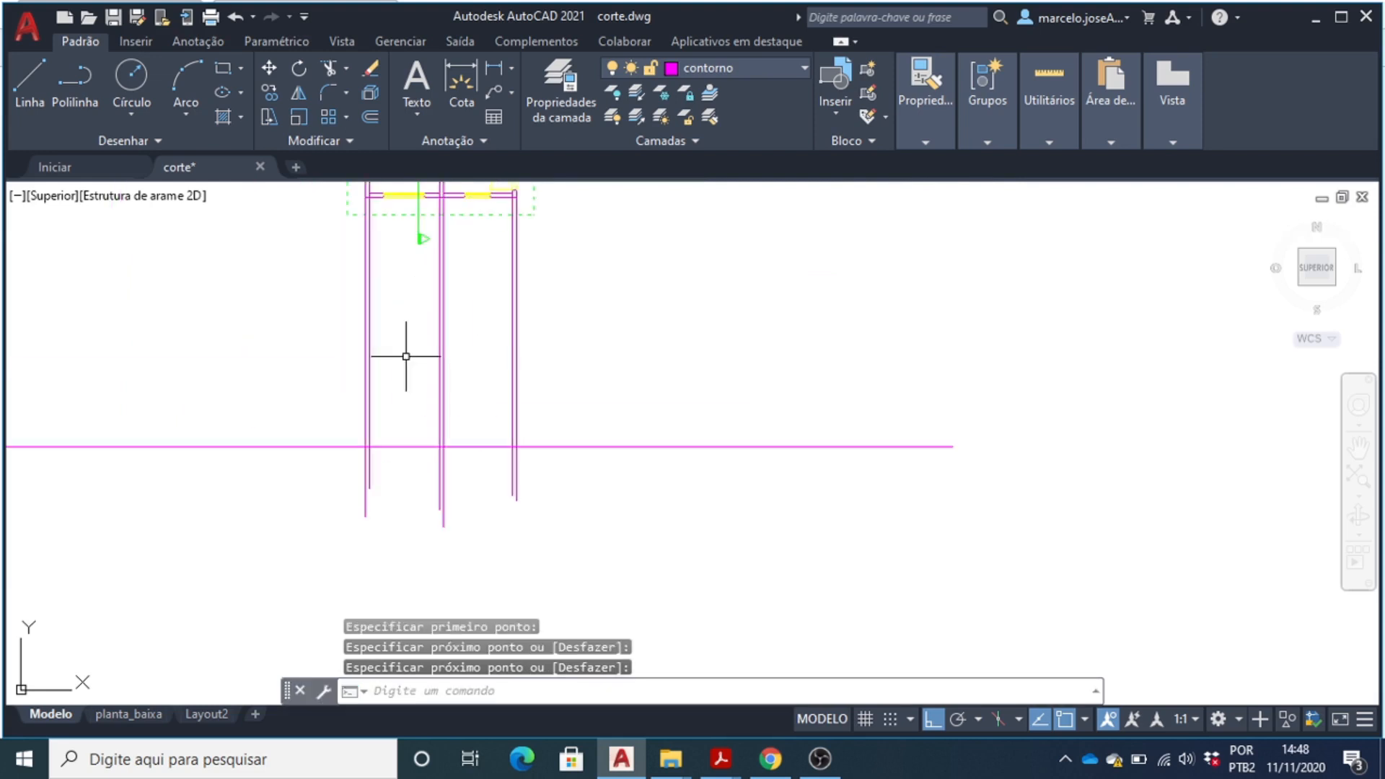
pyautogui.scroll(-5, 408, 368)
pyautogui.scroll(5, 389, 383)
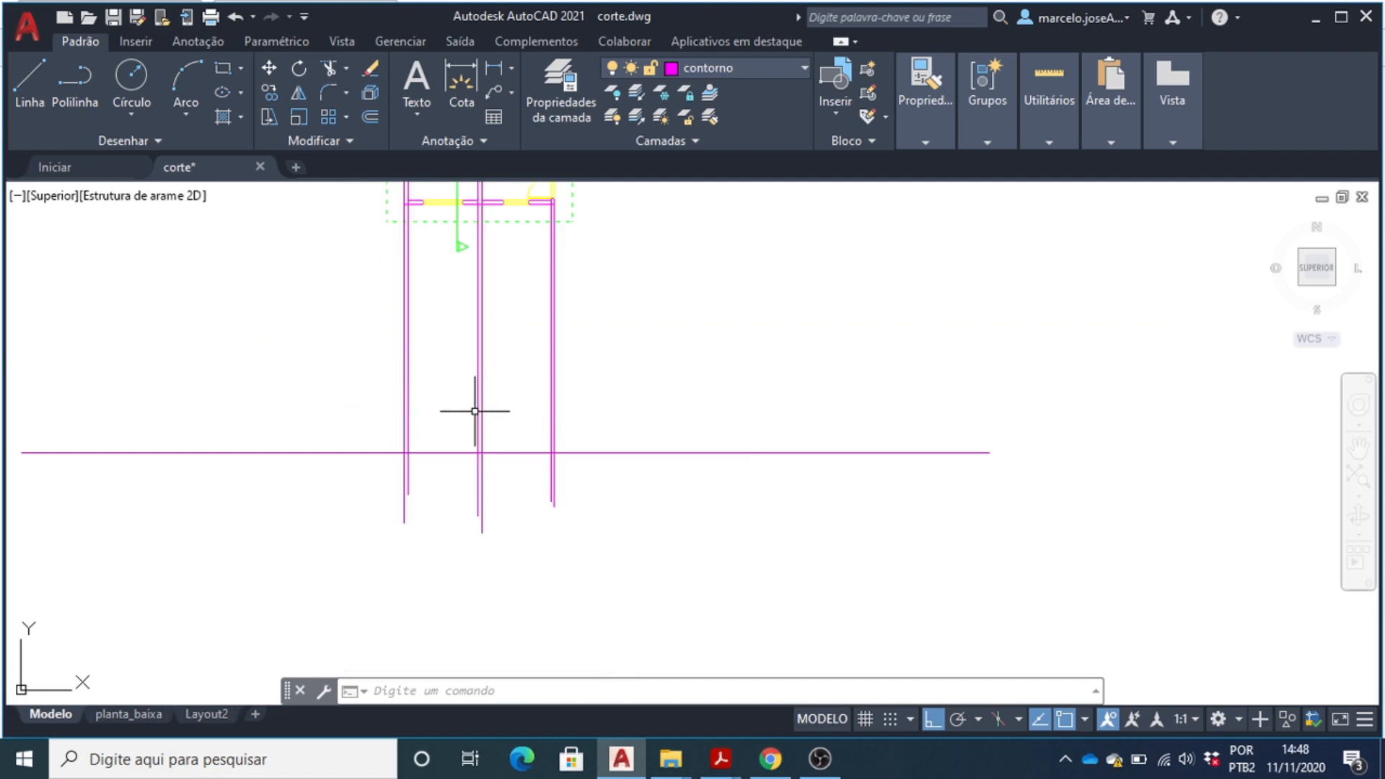
pyautogui.scroll(6, 427, 470)
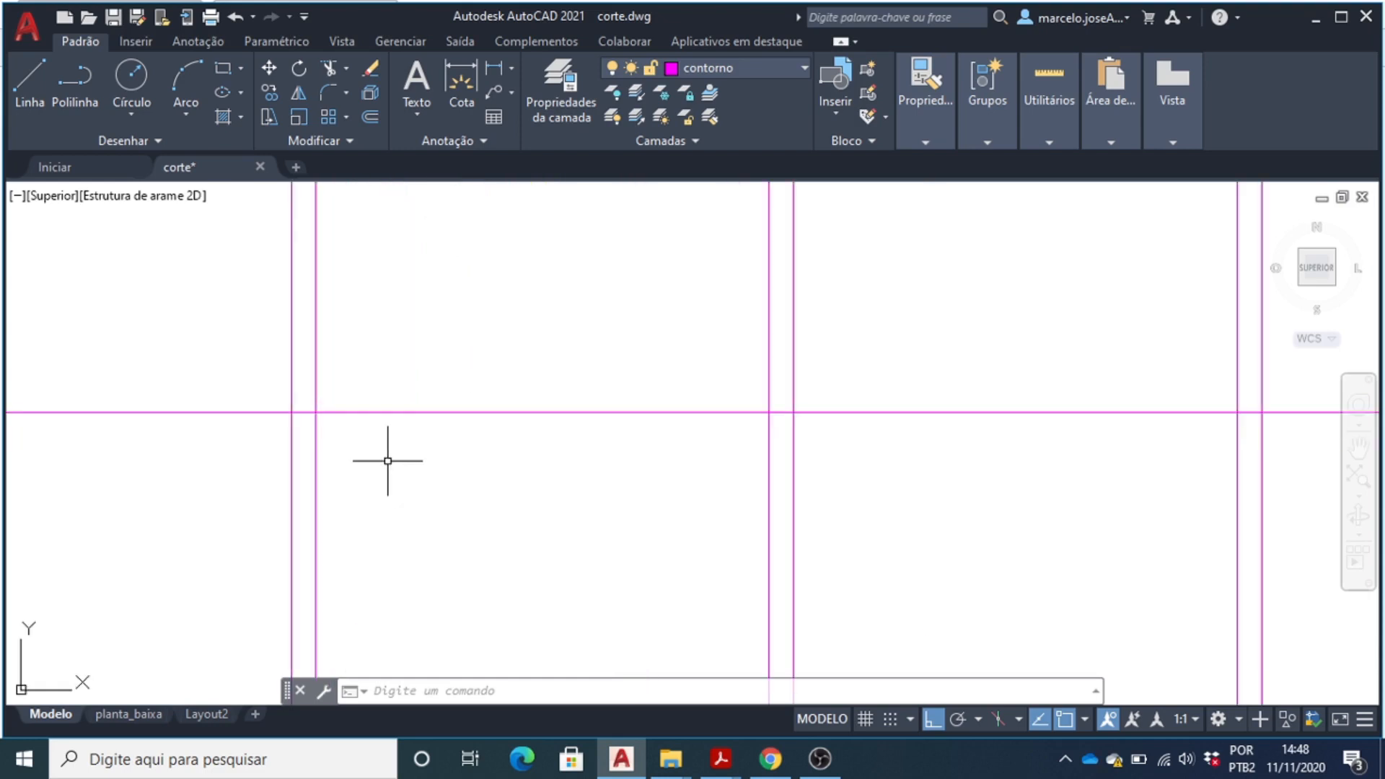
pyautogui.scroll(-2, 387, 460)
pyautogui.moveTo(718, 768)
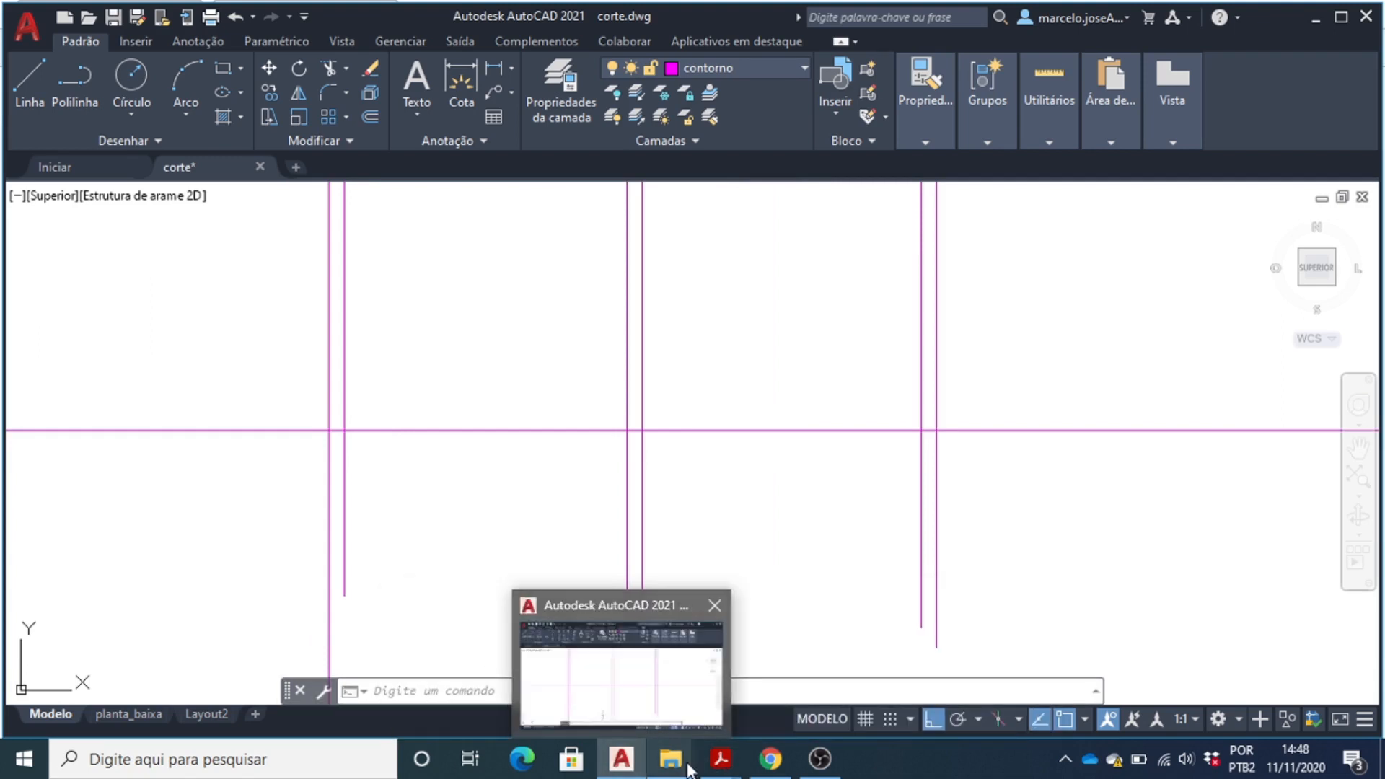
pyautogui.click(493, 684)
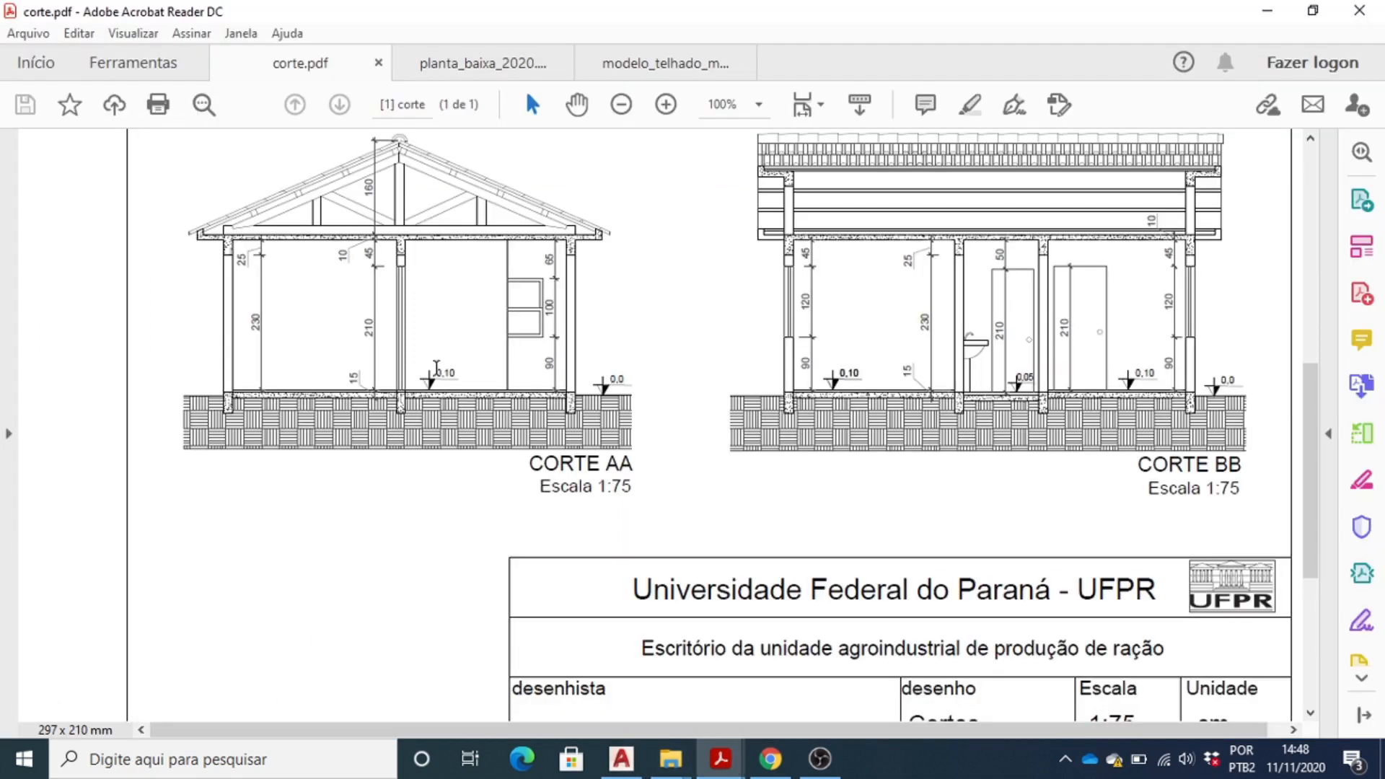
pyautogui.write('200')
pyautogui.press('Return')
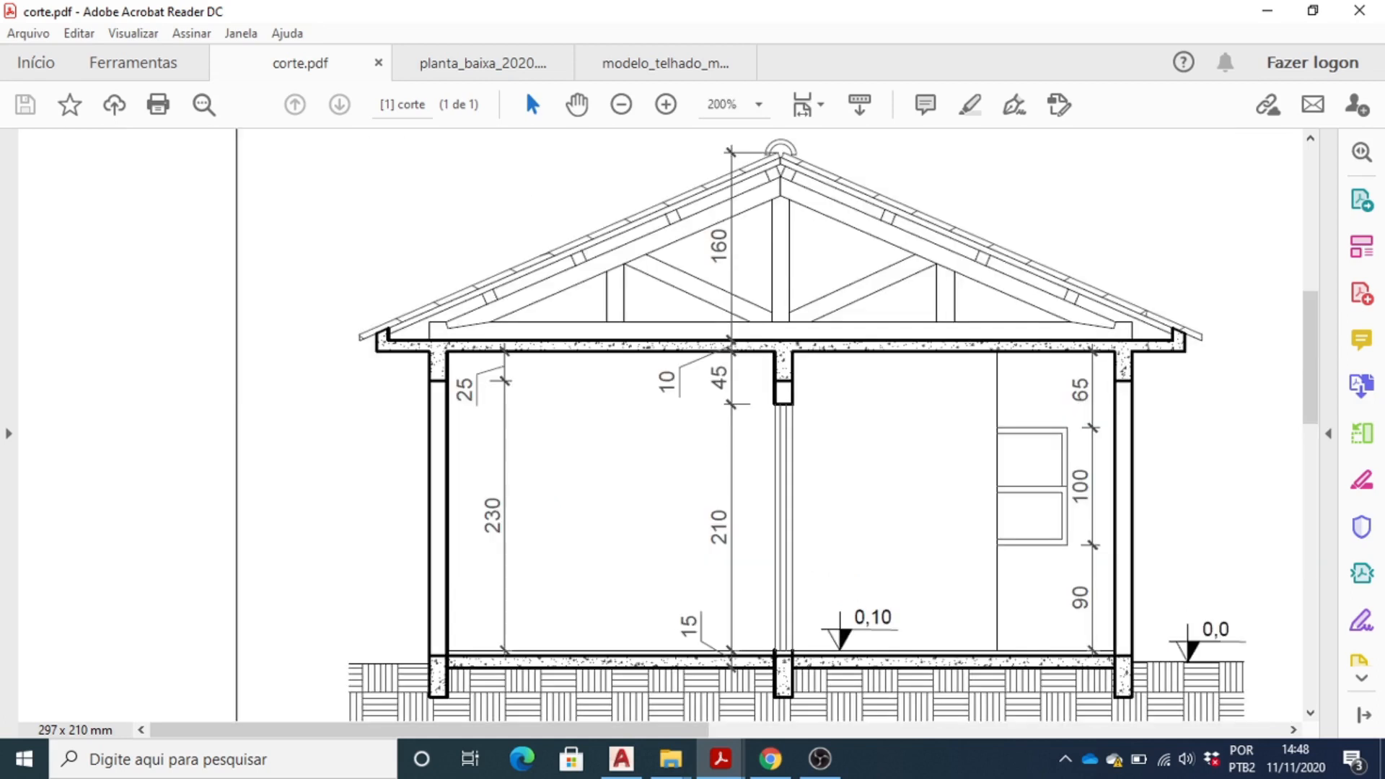
pyautogui.scroll(-2, 637, 216)
pyautogui.scroll(-4, 637, 216)
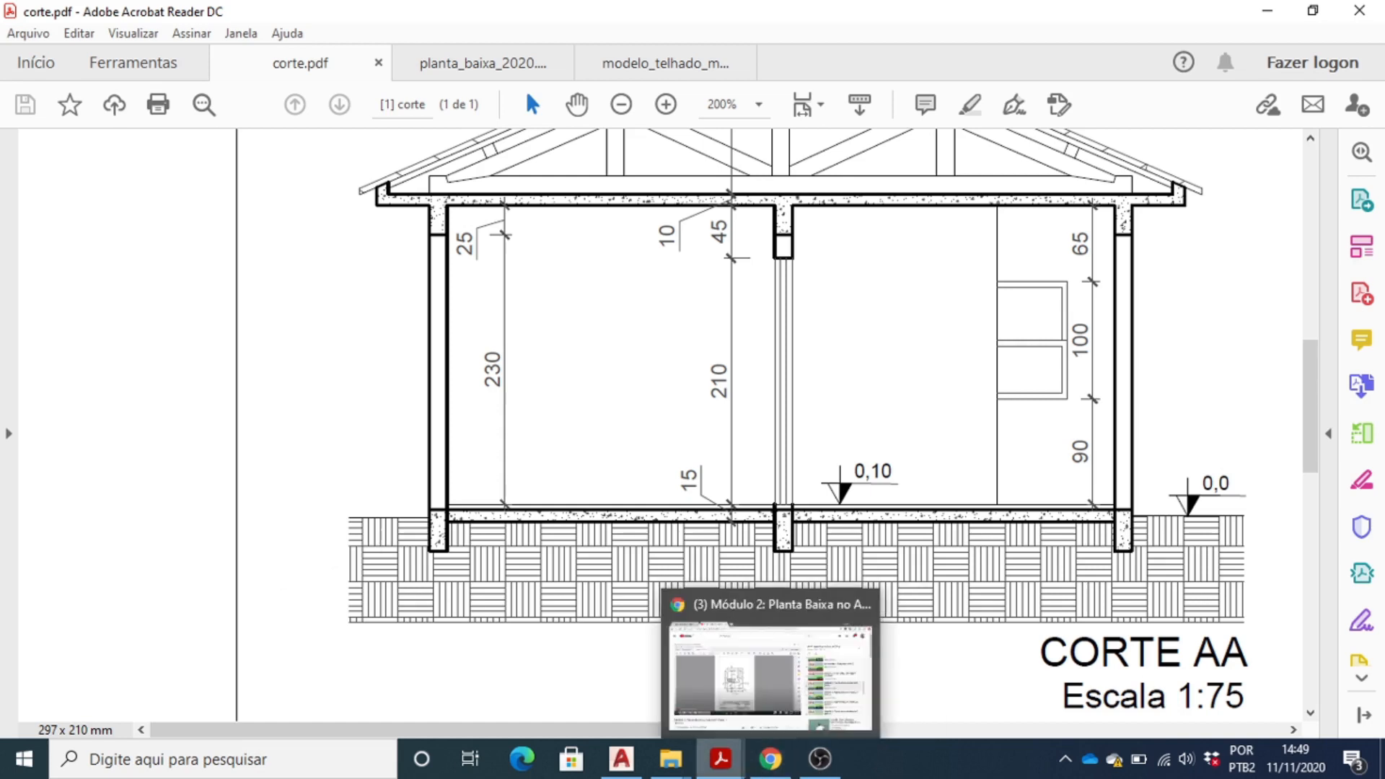
# - Switch back to AutoCAD and offset the horizontal base line 25 units downward
pyautogui.moveTo(618, 771)
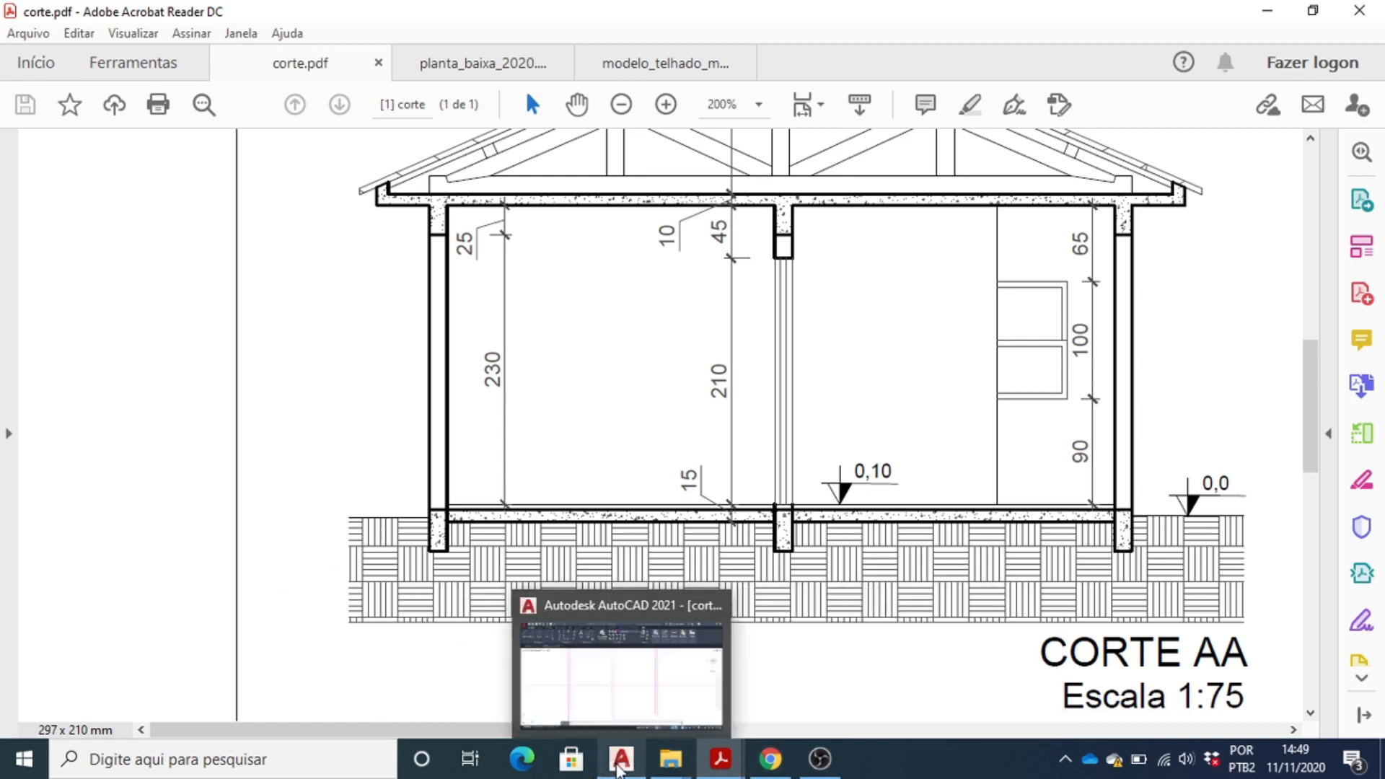
pyautogui.click(596, 690)
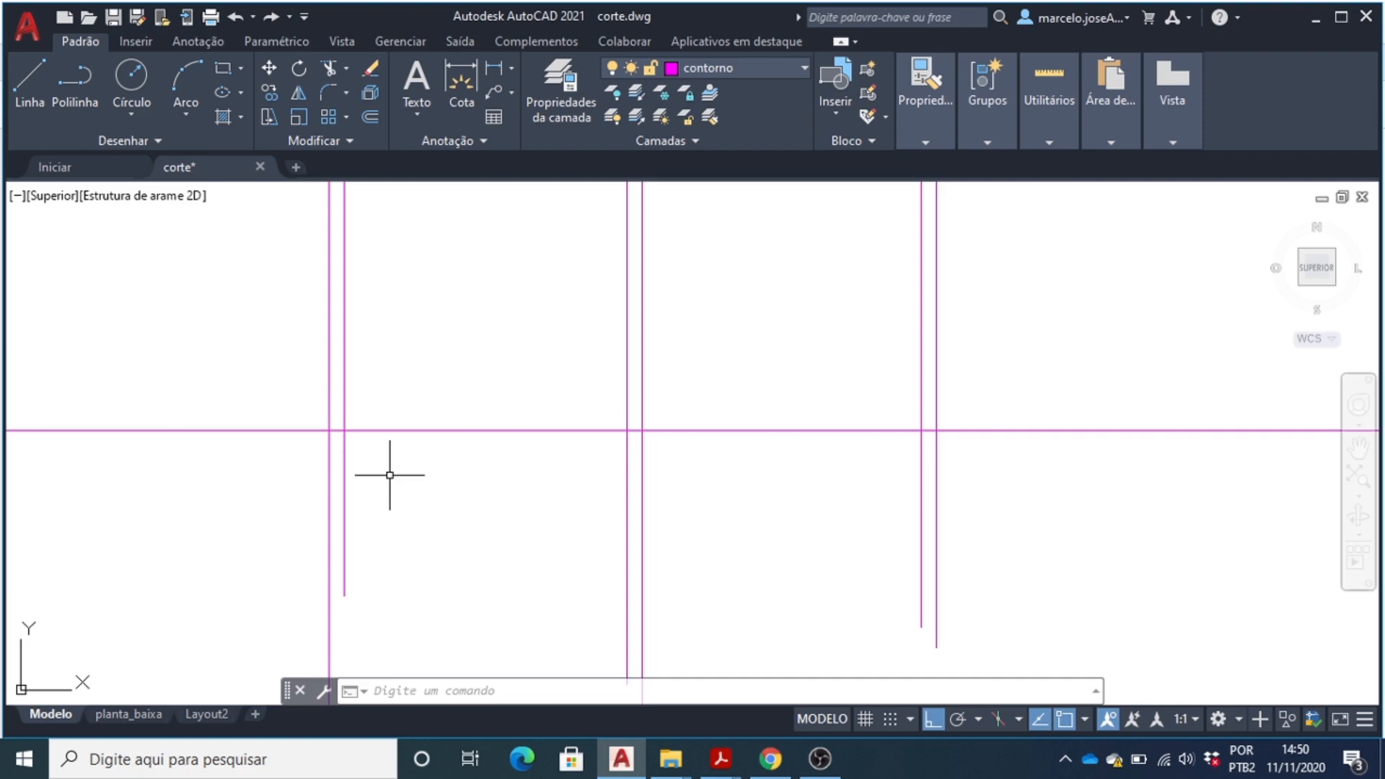
pyautogui.write('DESLOCAMENTO')
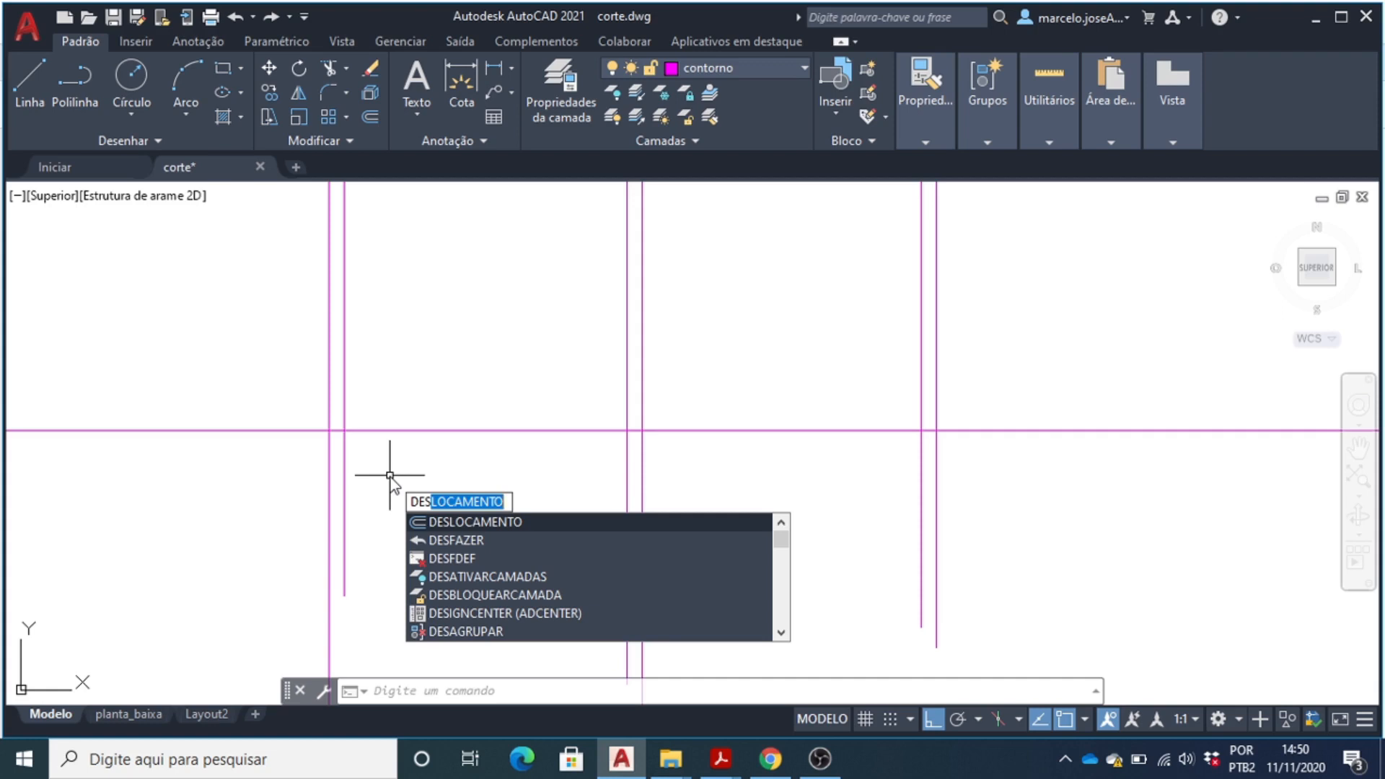
pyautogui.press('Return')
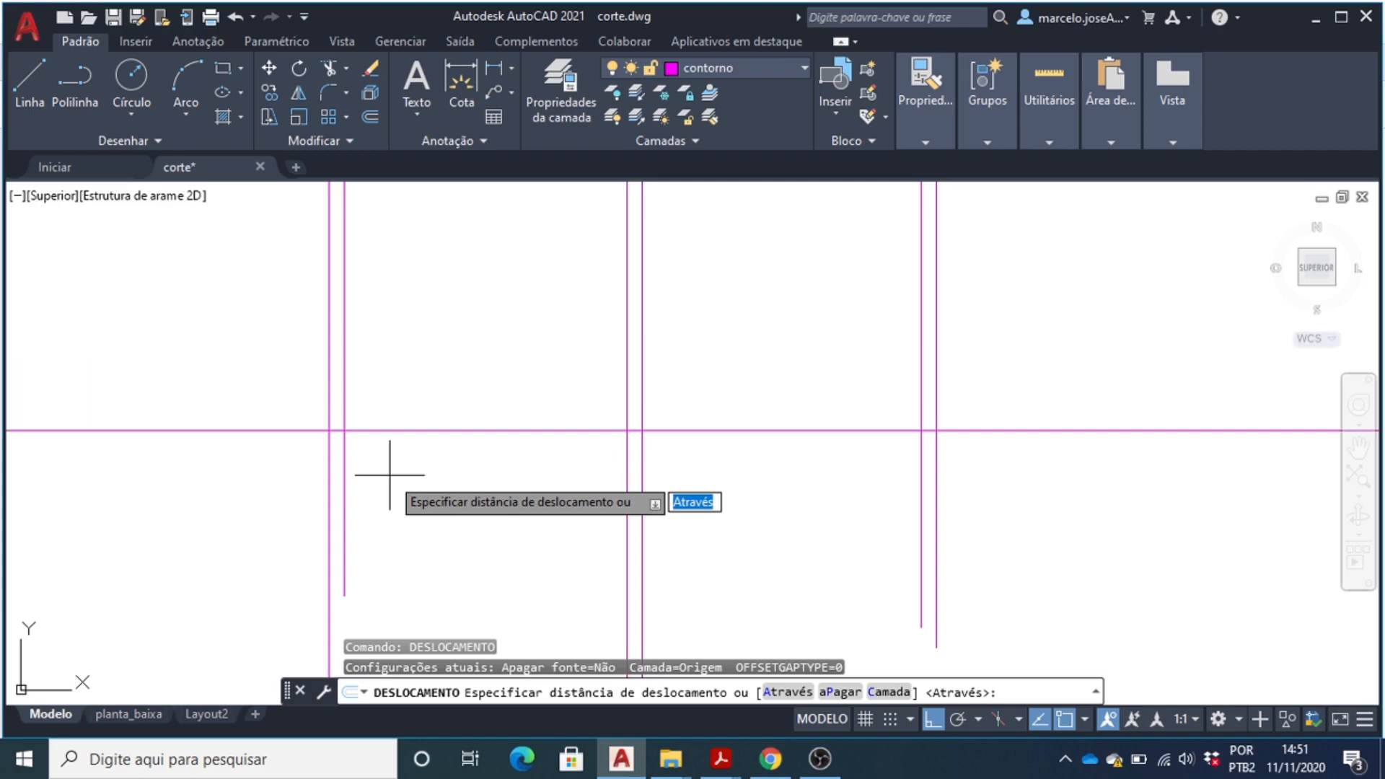
pyautogui.write('25')
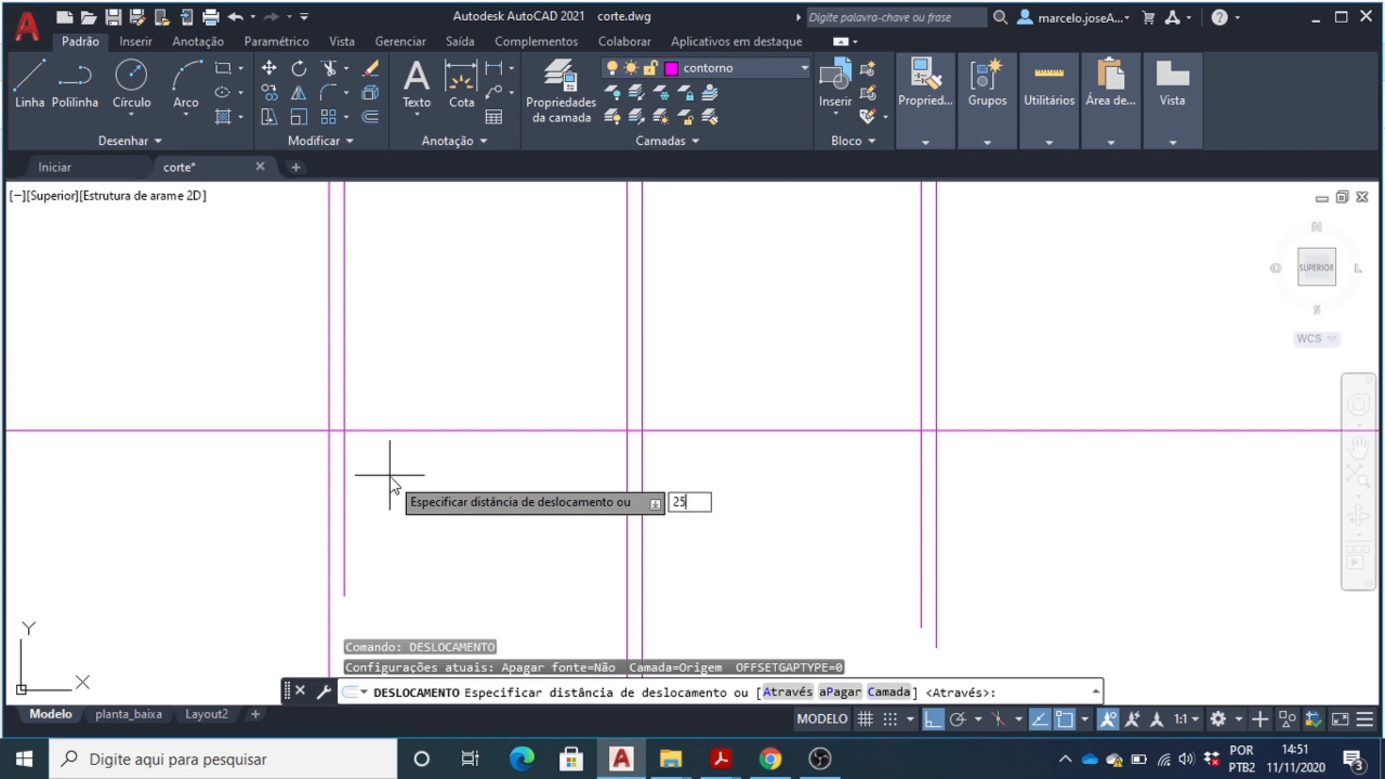
pyautogui.press('Return')
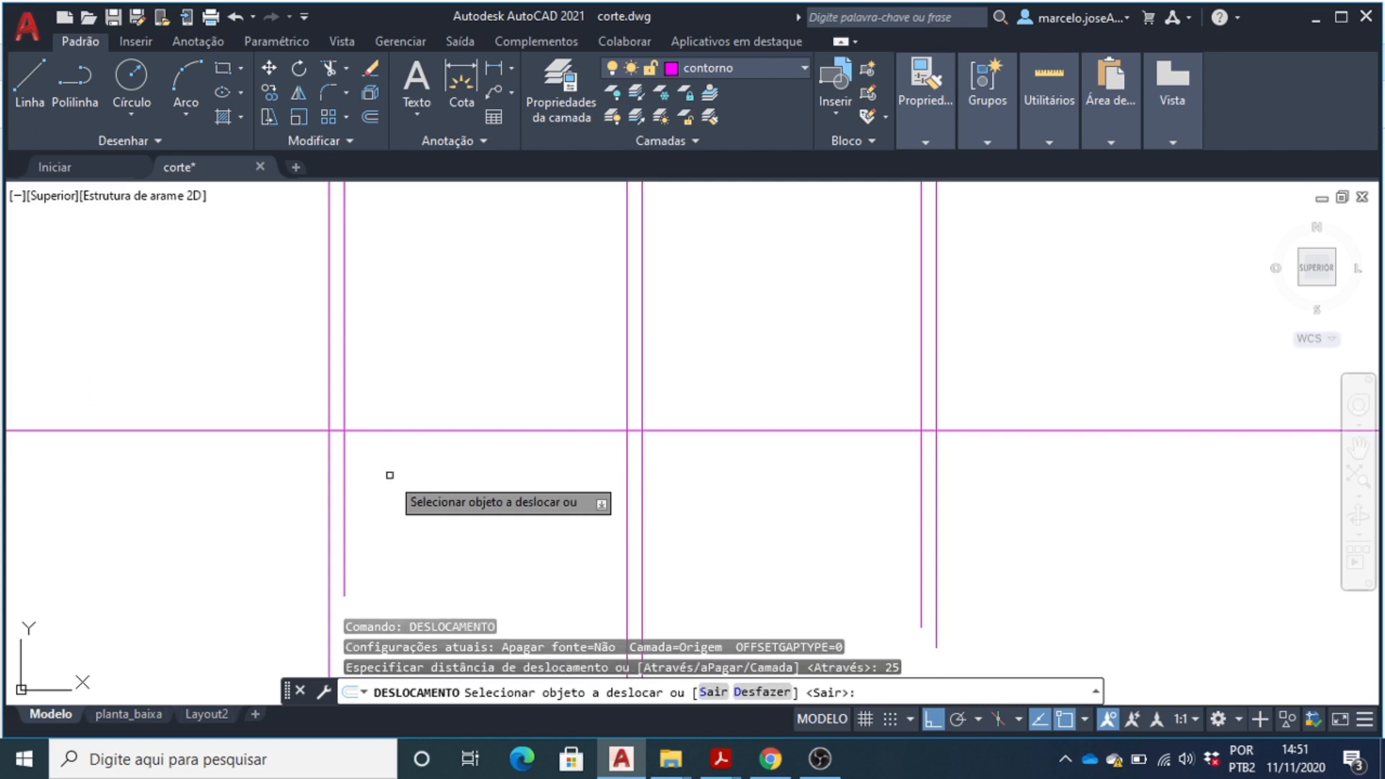
pyautogui.click(421, 431)
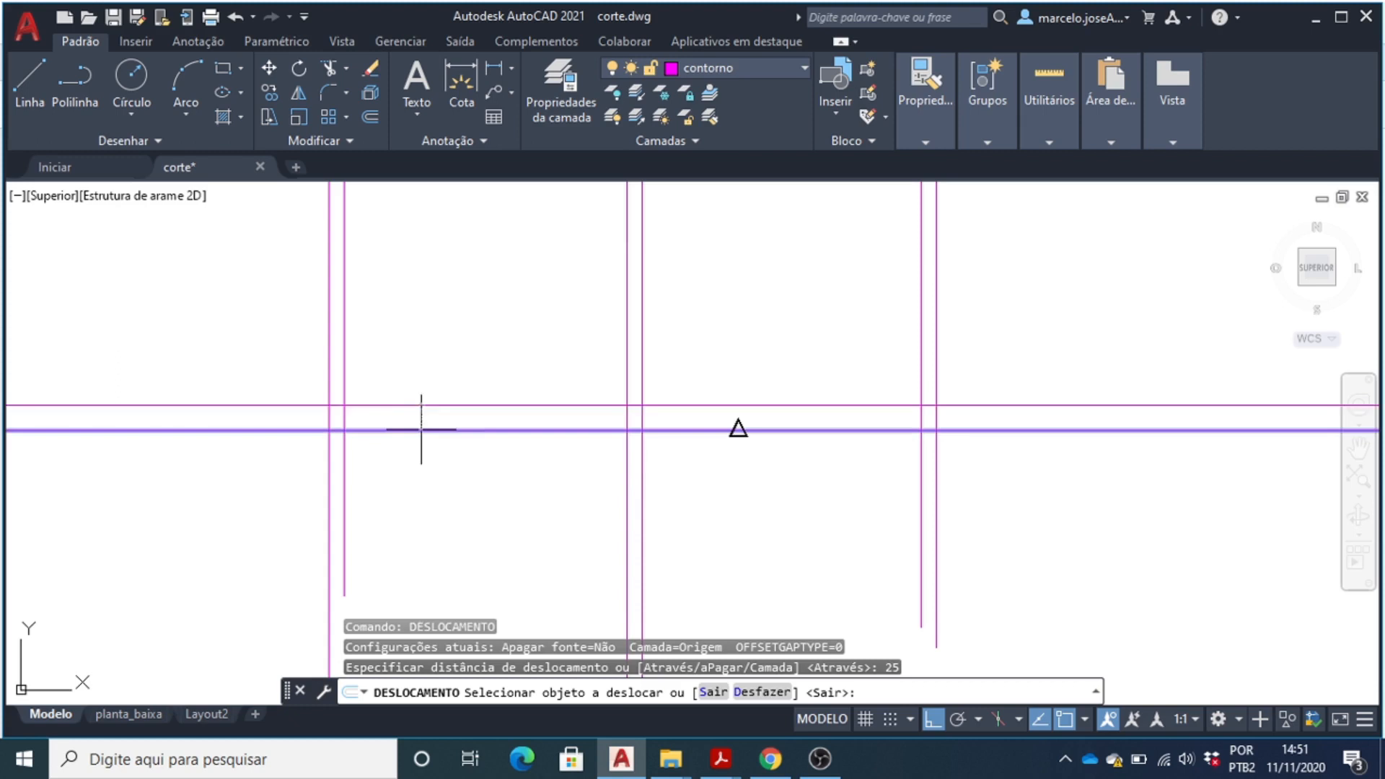
pyautogui.click(413, 514)
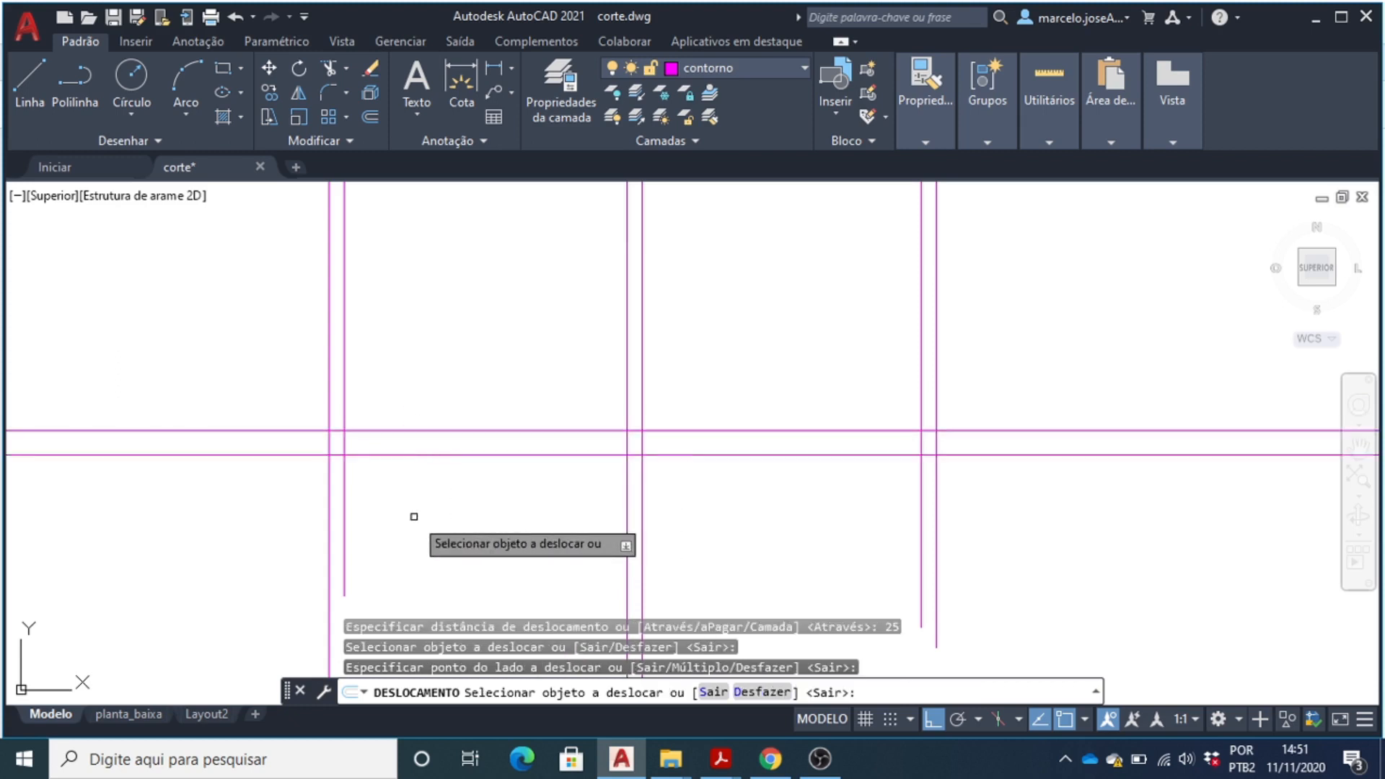
pyautogui.press('Return')
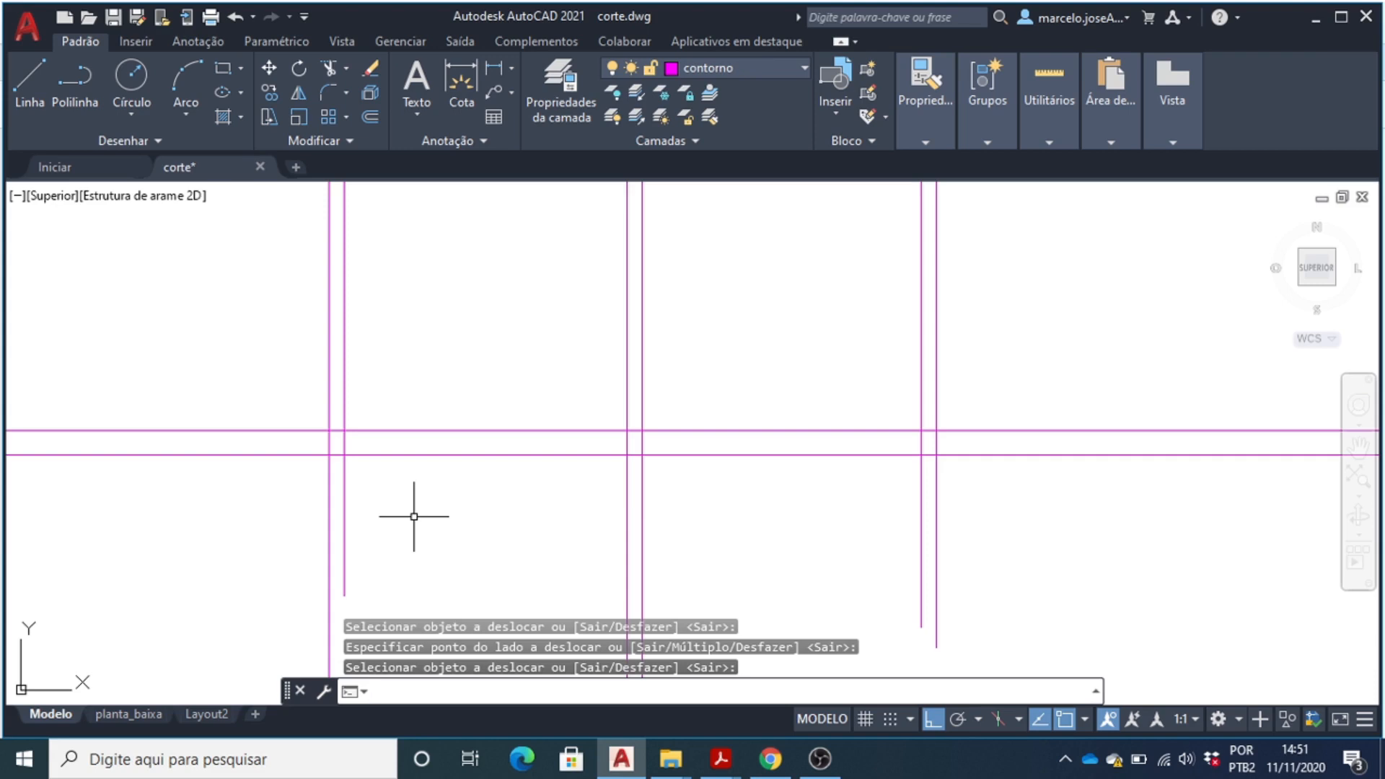
# - Trim the wall lines below the lower horizontal line and its excess segments, leaving closed foundation ends under the three walls and trimmed base line ends
pyautogui.write('t')
pyautogui.press('BackSpace')
pyautogui.write('atpa')
pyautogui.press('BackSpace')
pyautogui.press('BackSpace')
pyautogui.press('BackSpace')
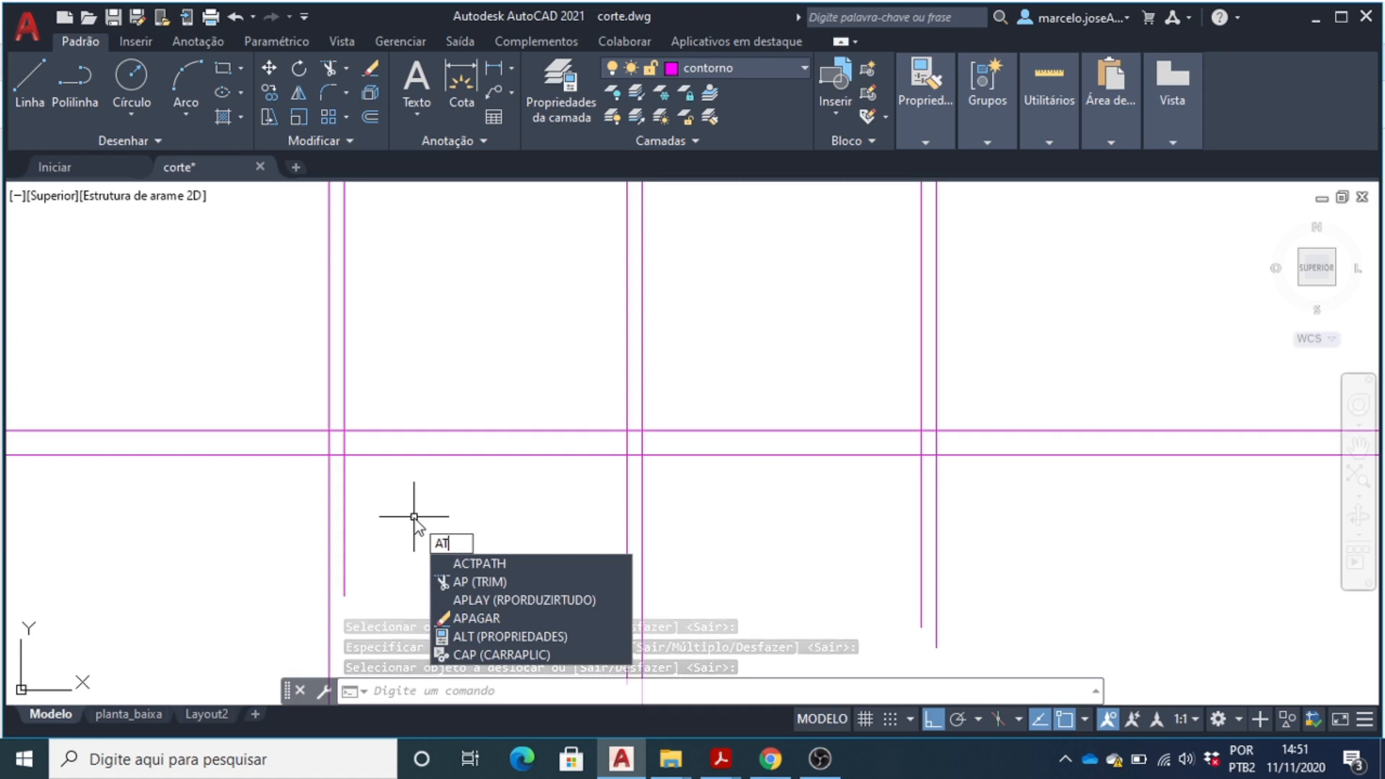
pyautogui.write('PAra')
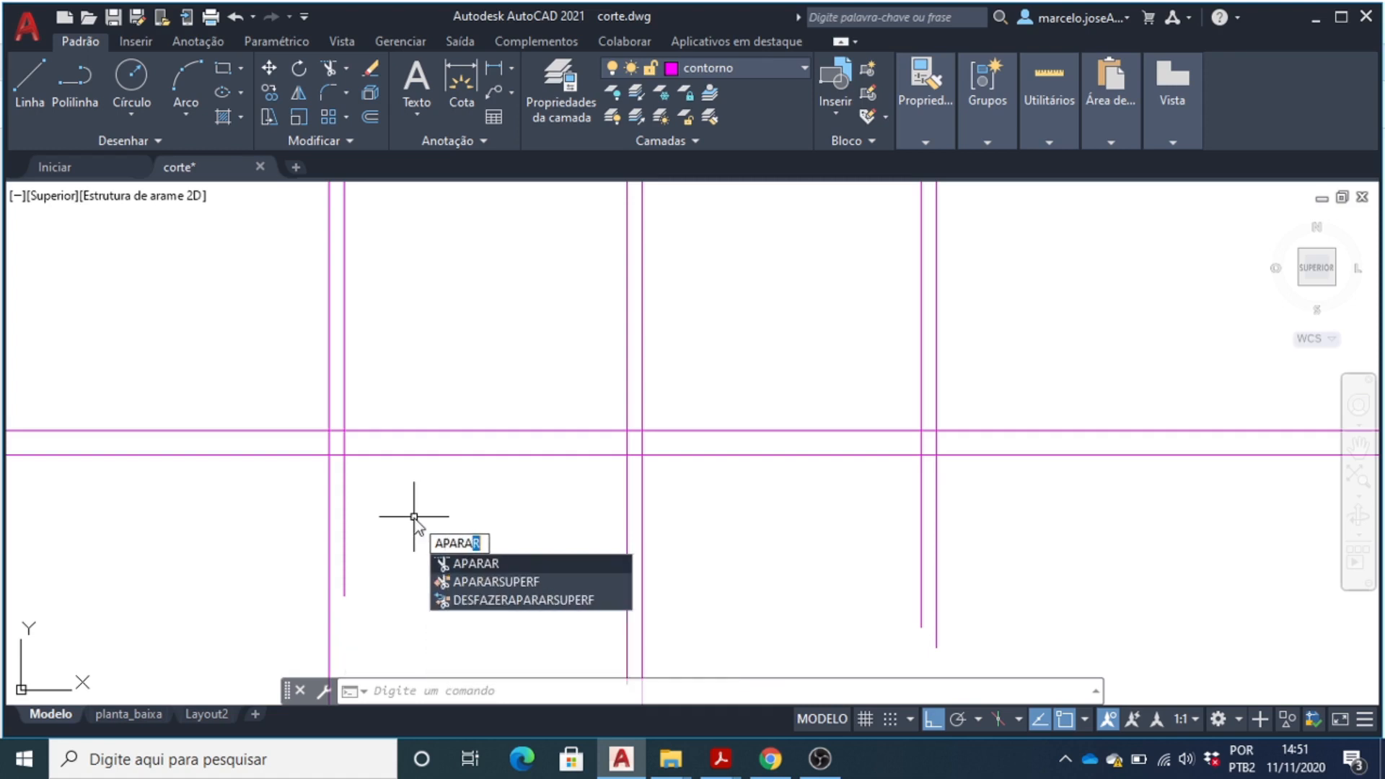
pyautogui.press('Return')
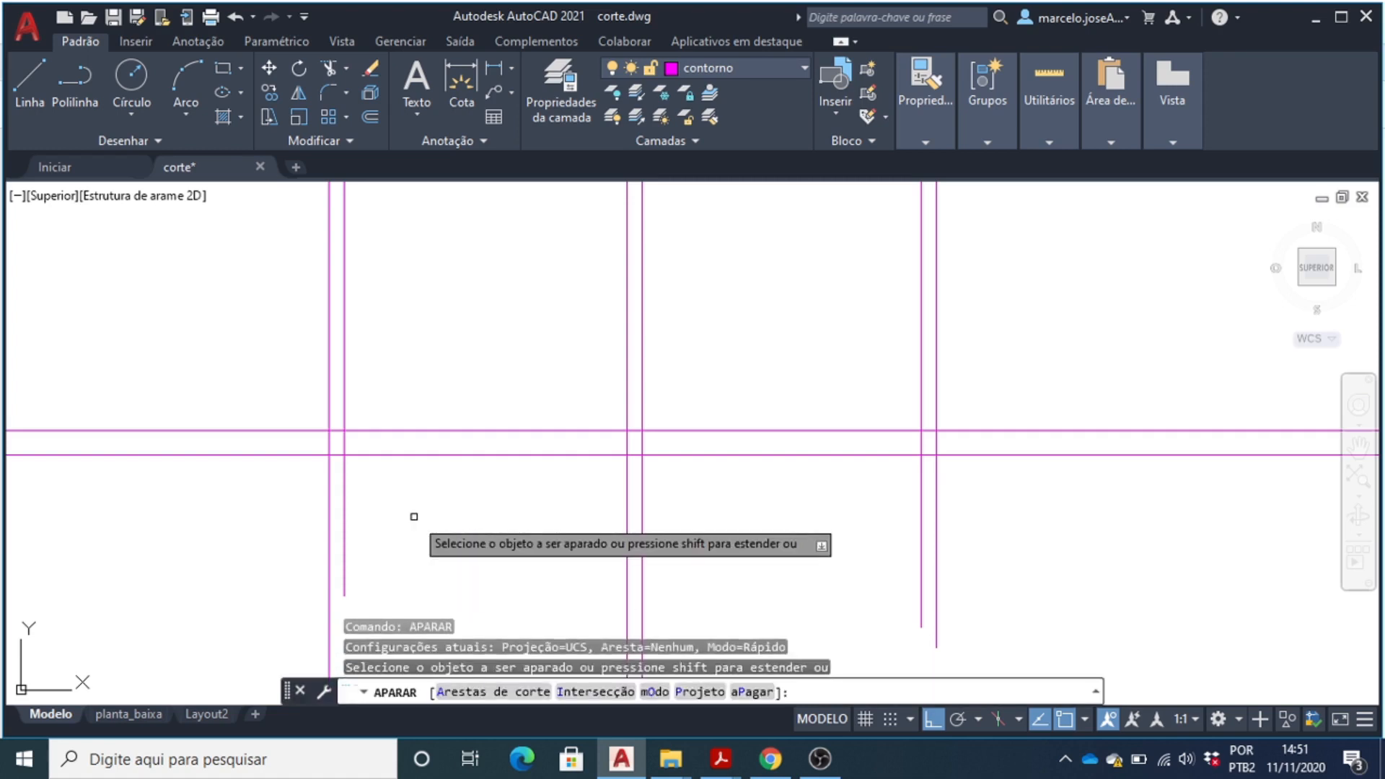
pyautogui.moveTo(415, 516)
pyautogui.mouseDown()
pyautogui.moveTo(278, 504)
pyautogui.moveTo(279, 404)
pyautogui.mouseUp()
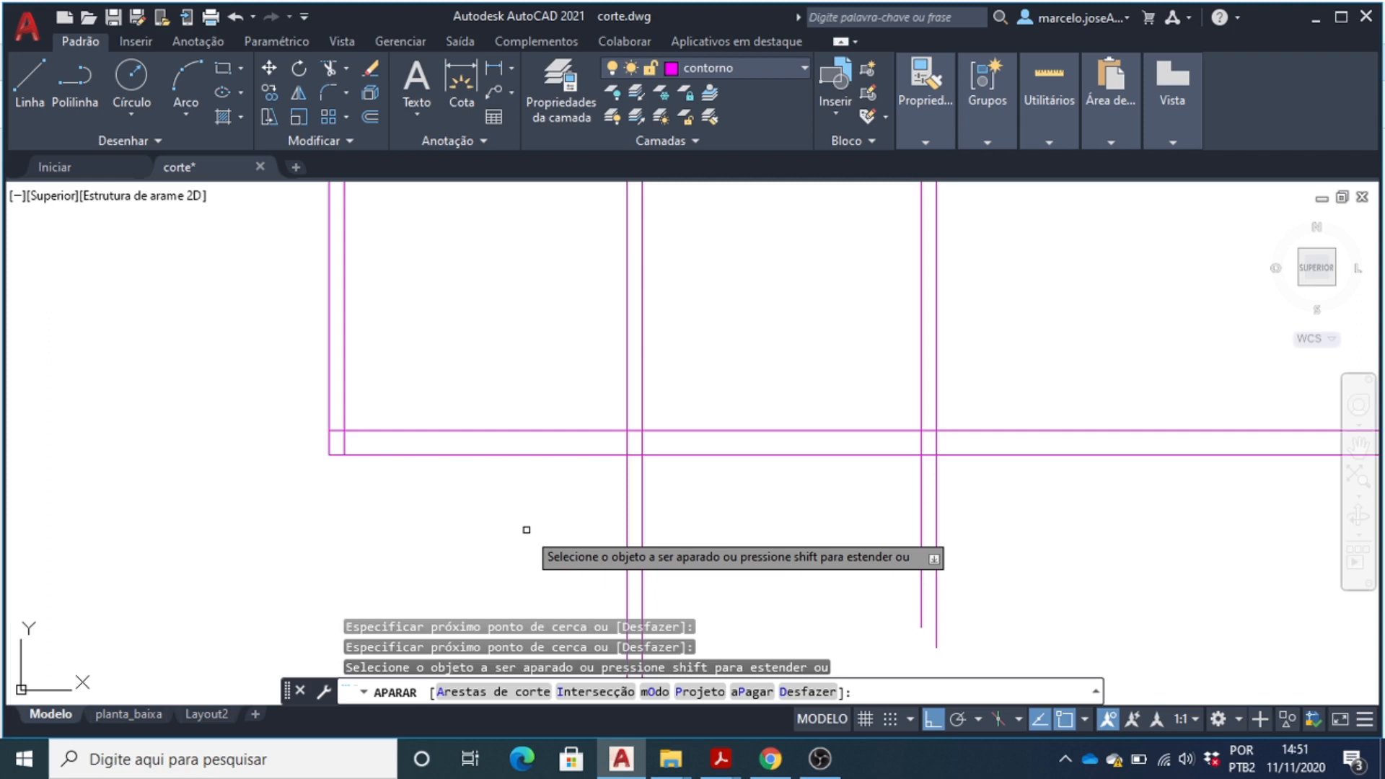
pyautogui.moveTo(527, 530); pyautogui.dragTo(469, 449)
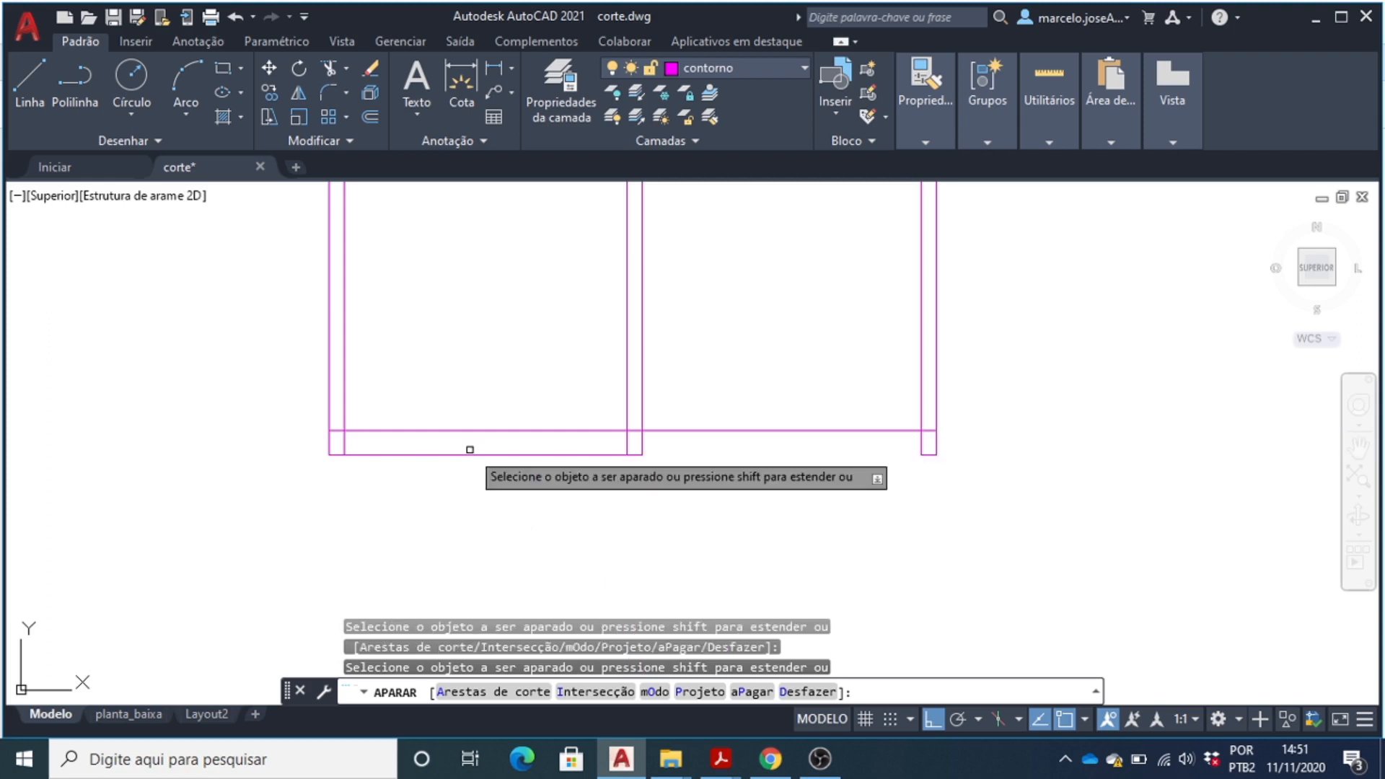
pyautogui.moveTo(470, 450); pyautogui.dragTo(460, 479)
pyautogui.press('Escape')
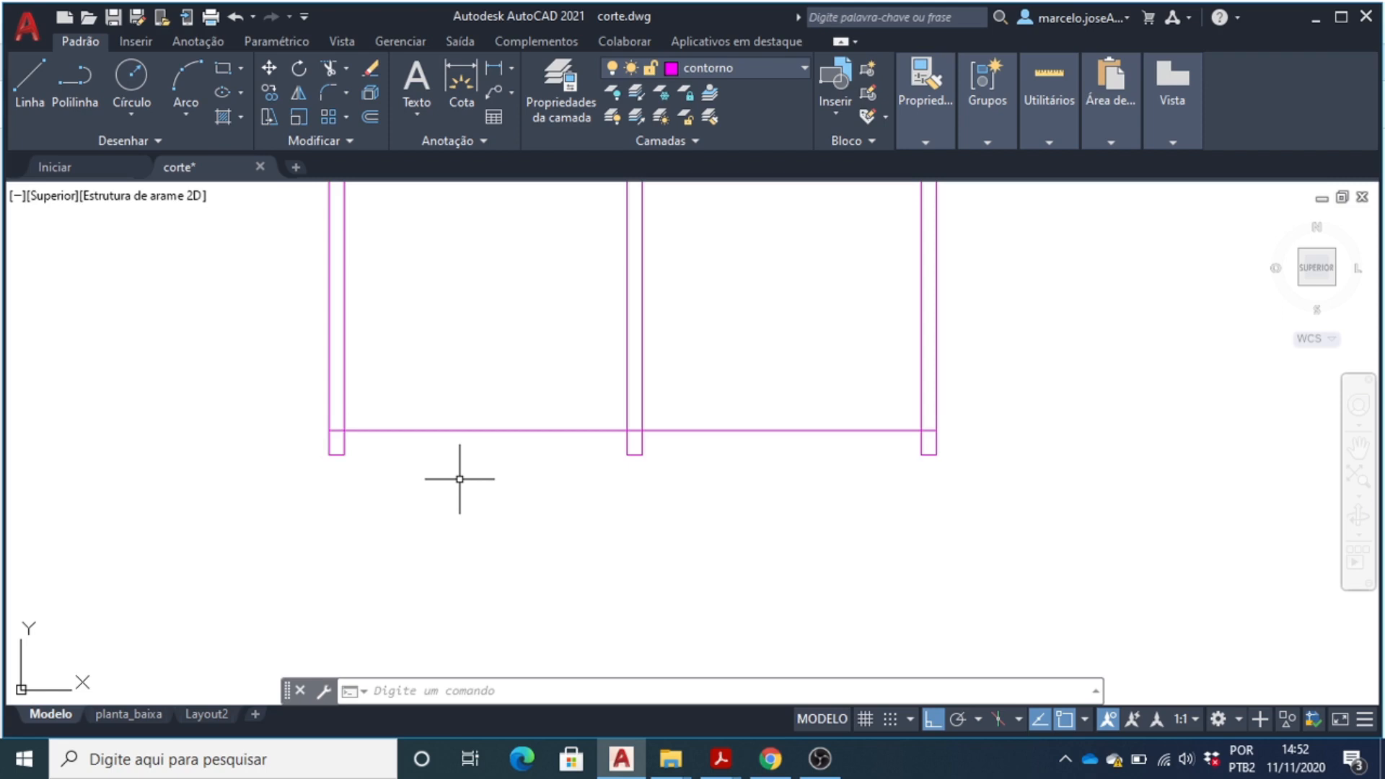
# - Offset the horizontal base line 8 units downward
pyautogui.write('DESLOCAMENTO')
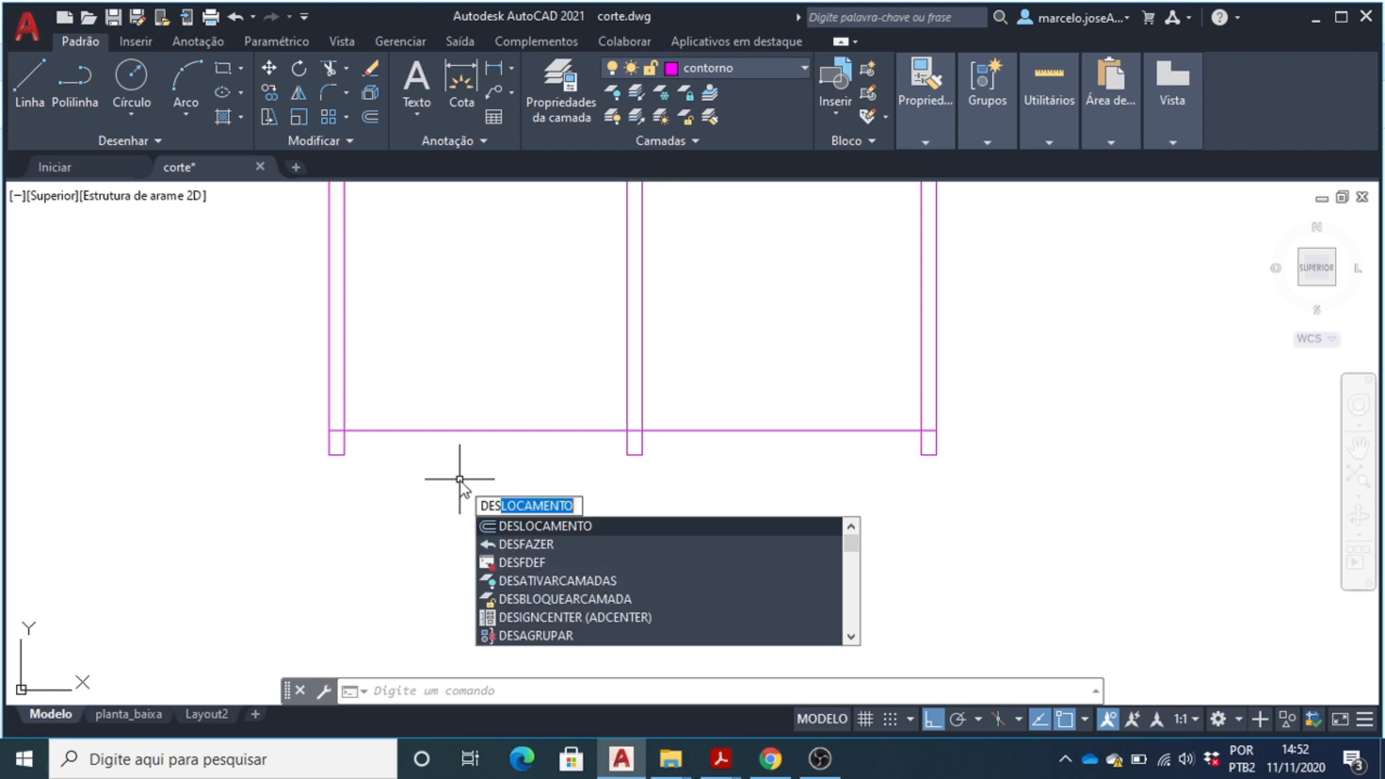
pyautogui.press('Return')
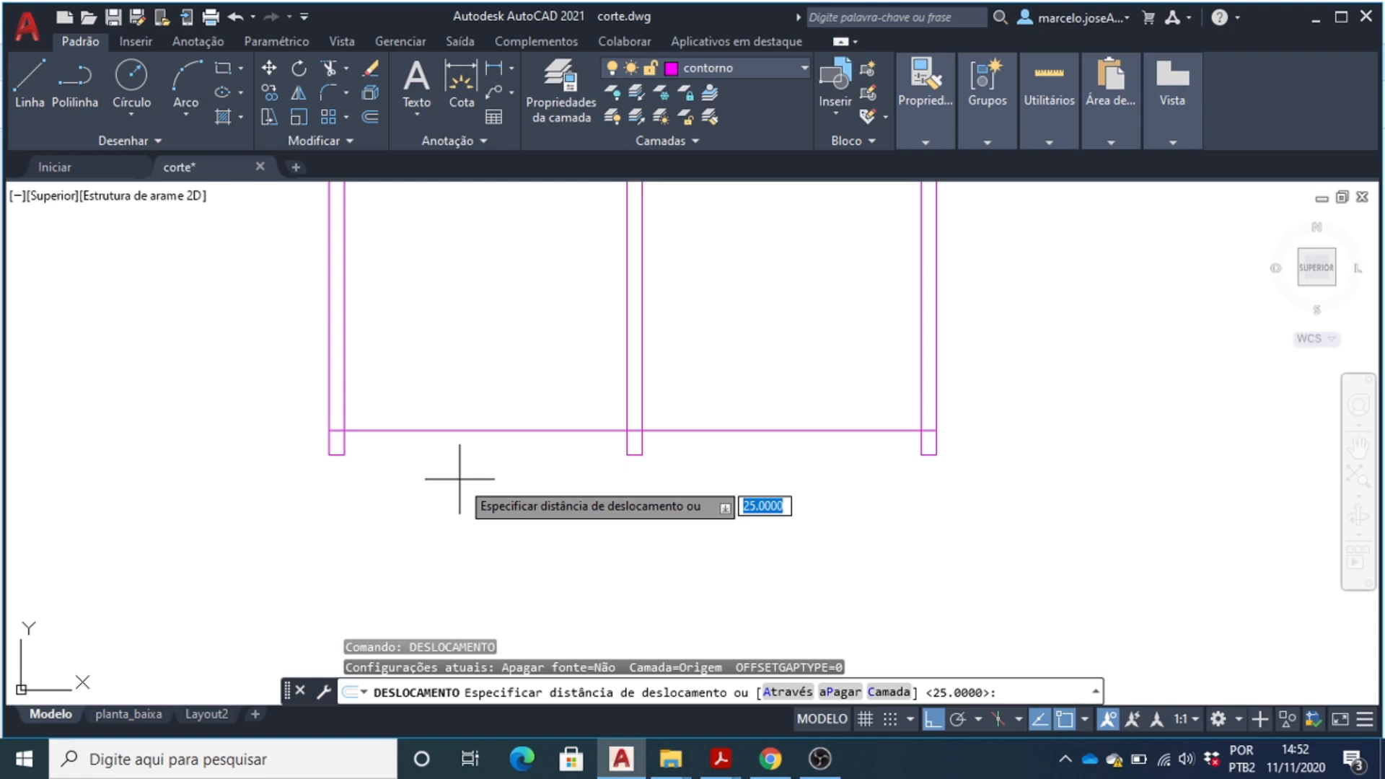
pyautogui.write('8')
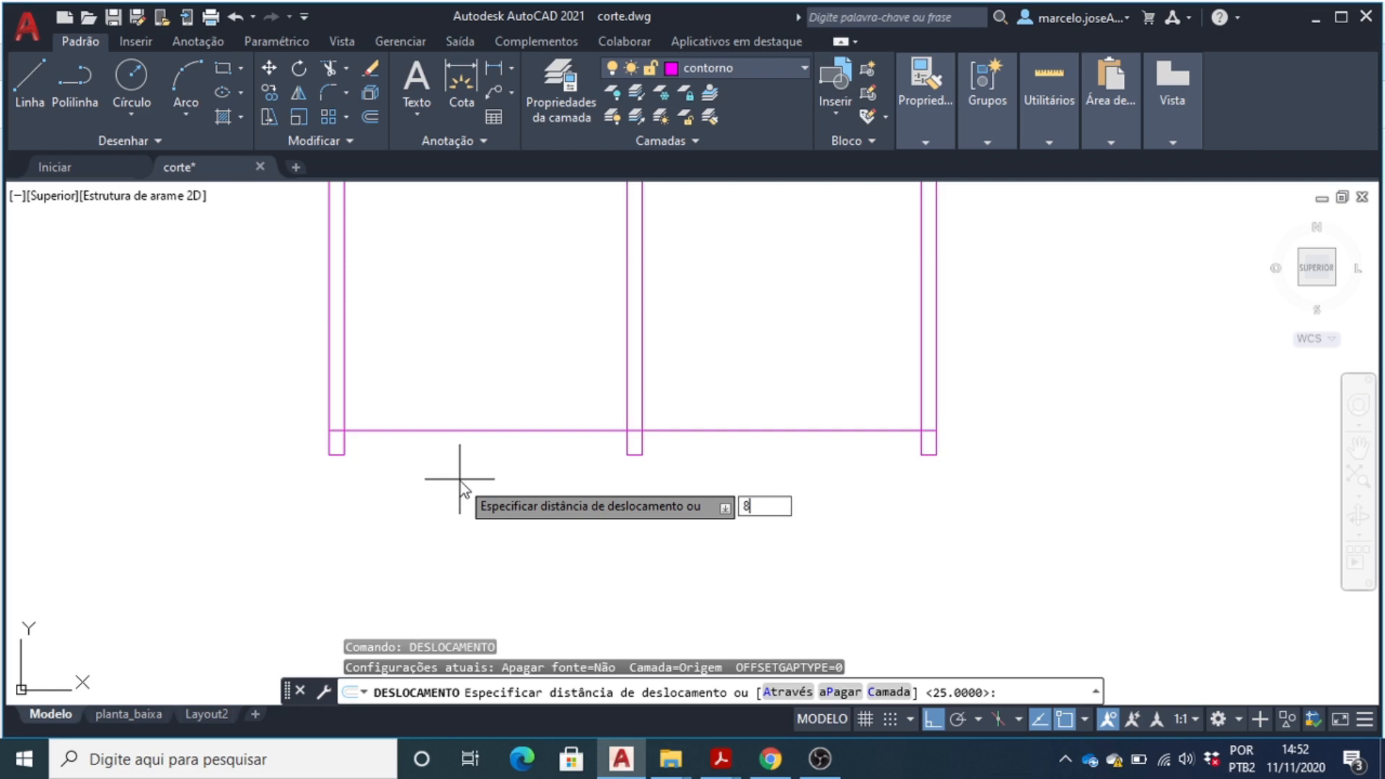
pyautogui.press('Return')
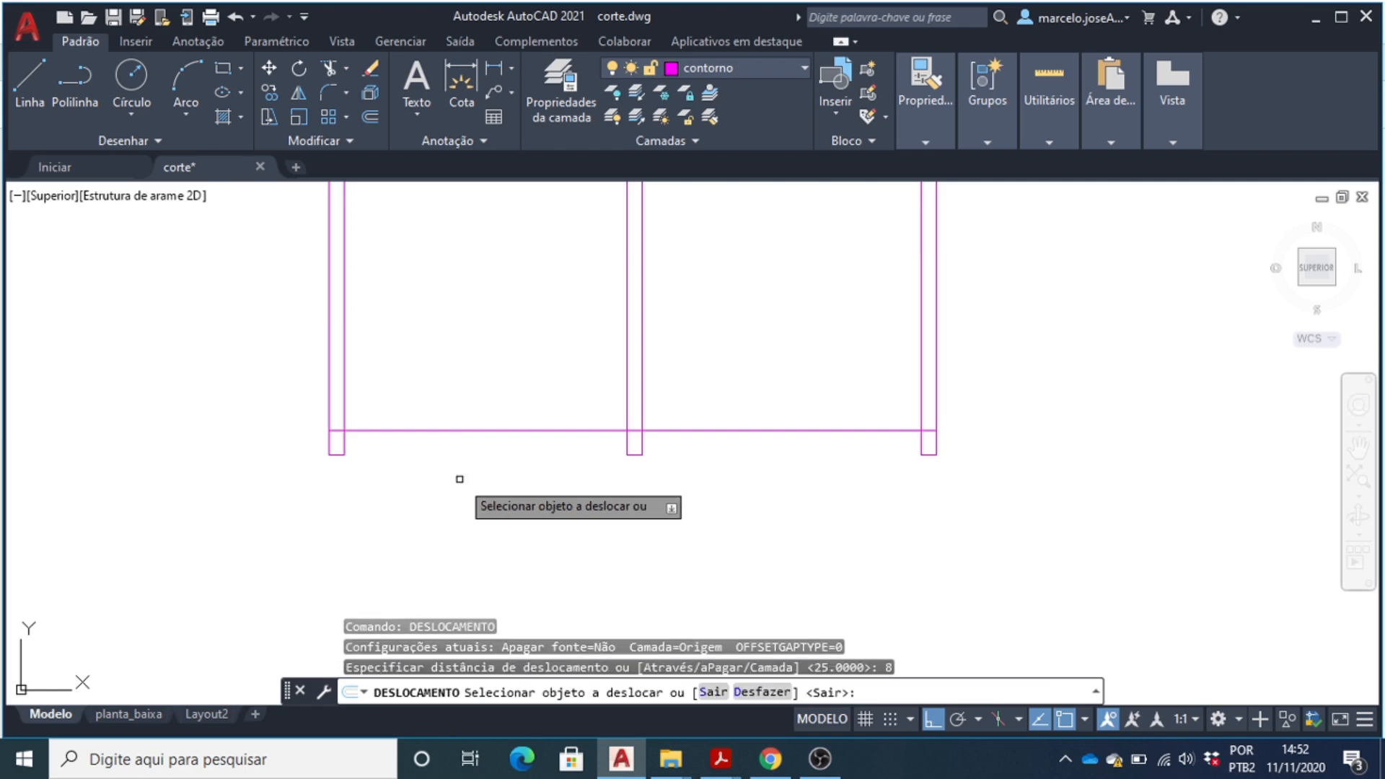
pyautogui.click(458, 432)
pyautogui.click(469, 466)
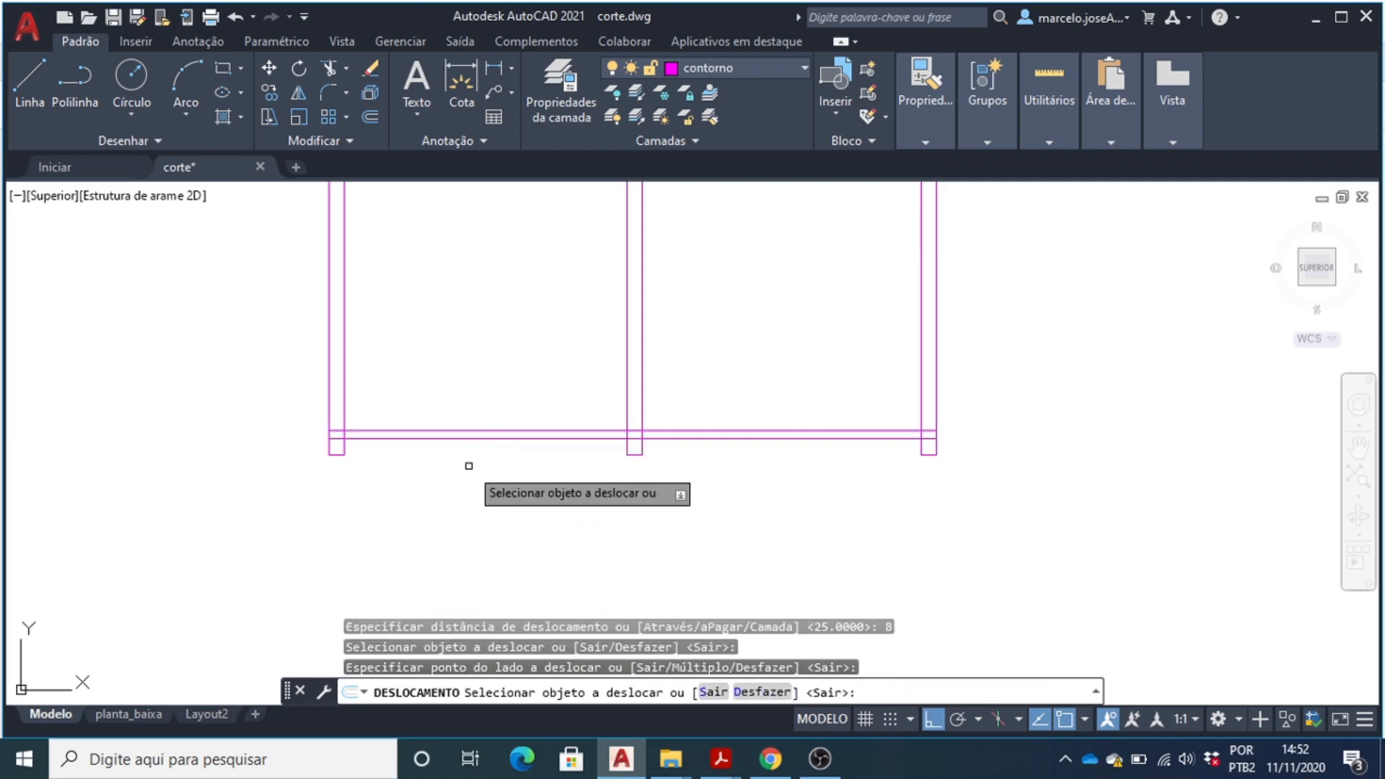
pyautogui.press('Escape')
# - Trim the slab's underside line where it crosses the left, middle and right walls
pyautogui.scroll(6, 322, 432)
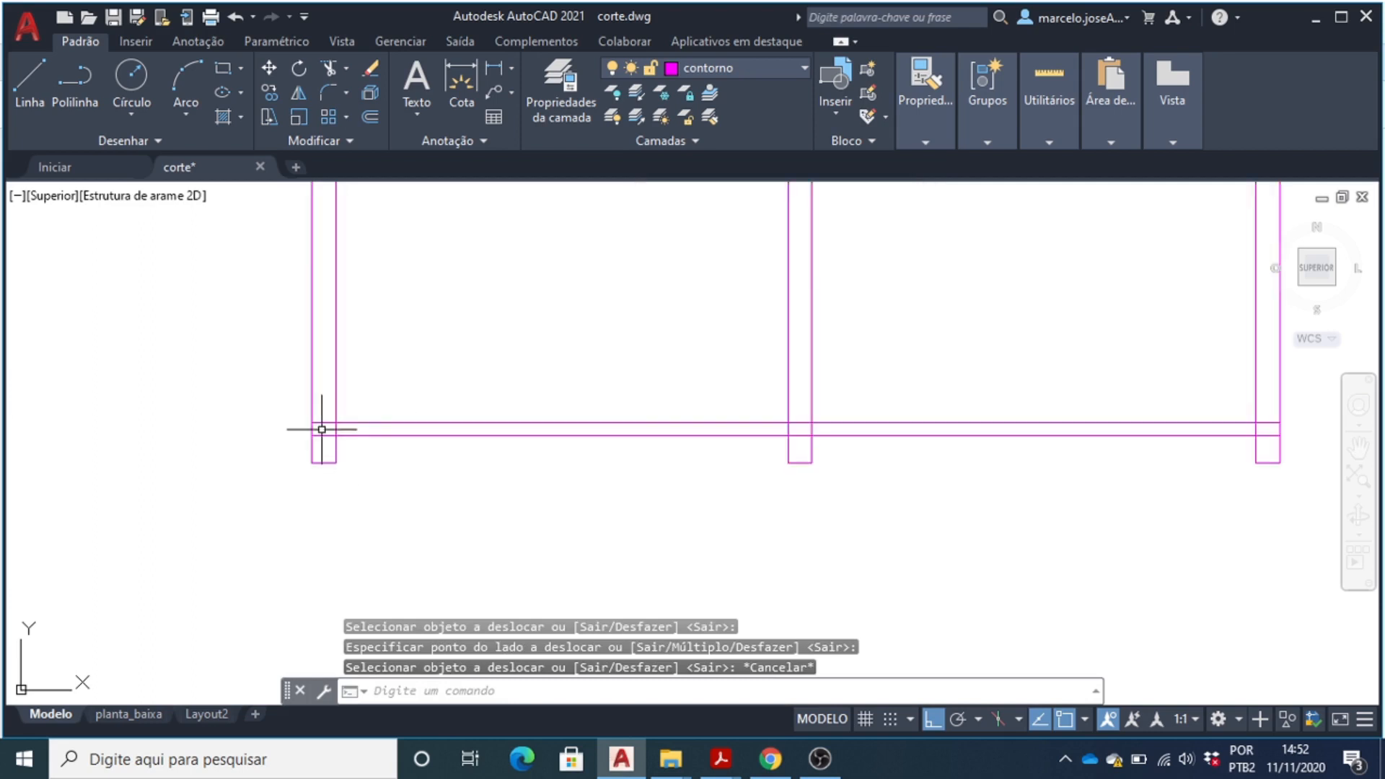
pyautogui.write('Ap')
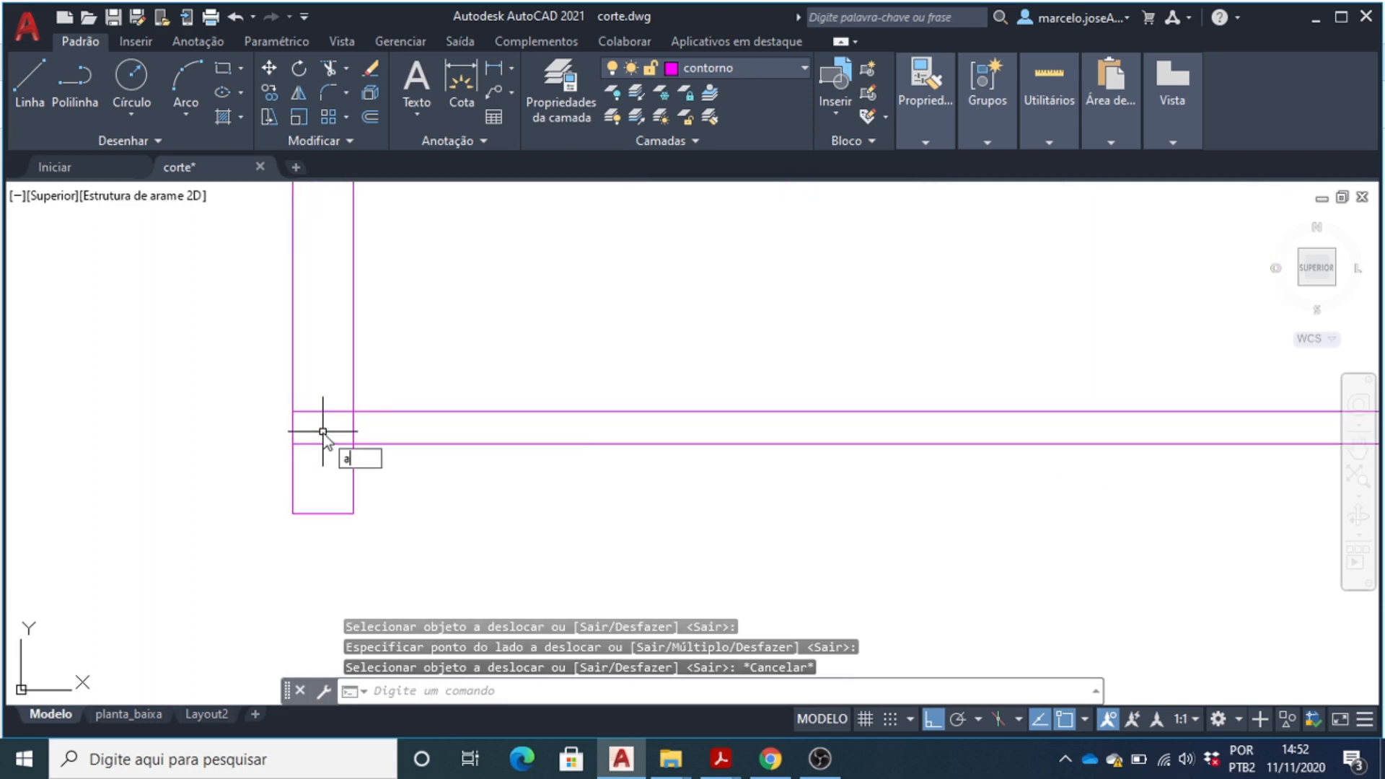
pyautogui.write('a')
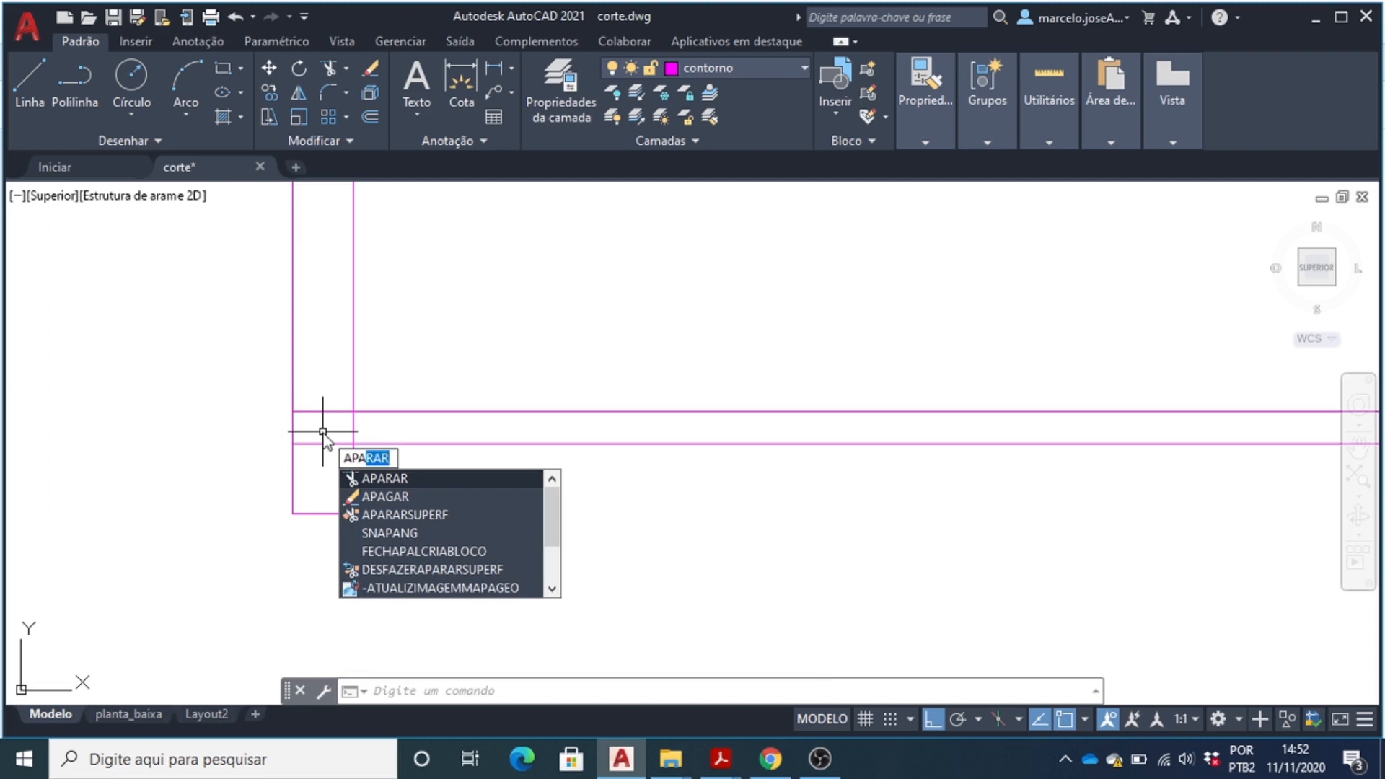
pyautogui.press('Return')
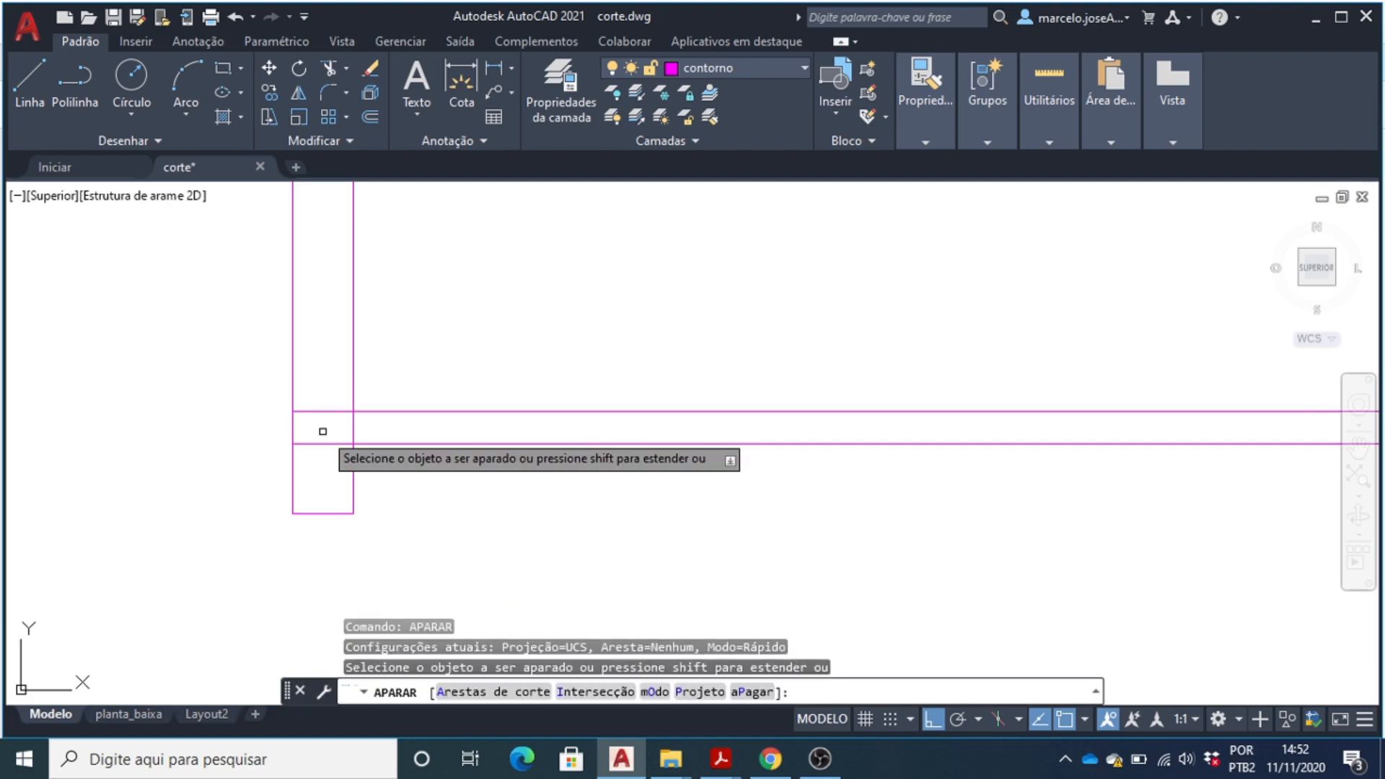
pyautogui.click(322, 432)
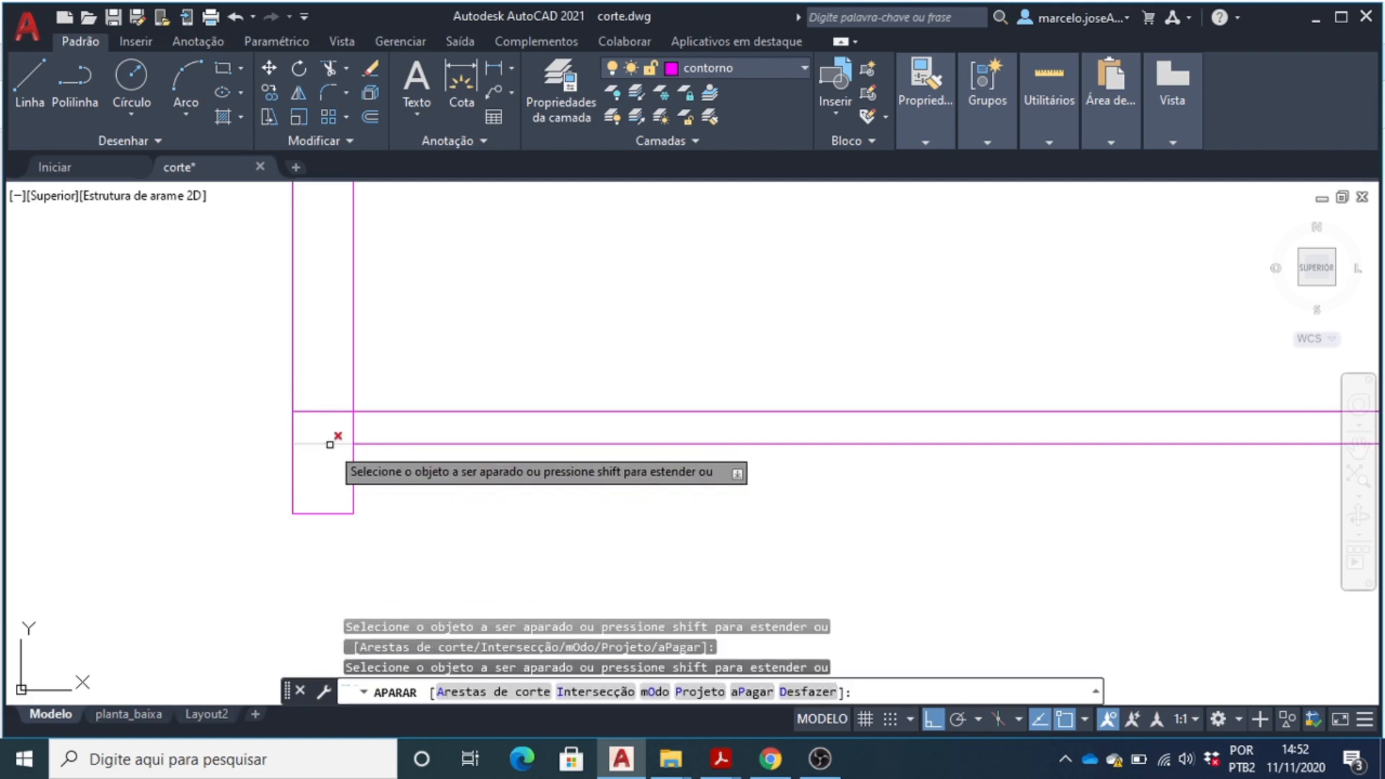
pyautogui.scroll(-2, 329, 445)
pyautogui.moveTo(325, 442)
pyautogui.mouseDown(button='middle')
pyautogui.moveTo(509, 448)
pyautogui.moveTo(482, 423)
pyautogui.mouseUp(button='middle')
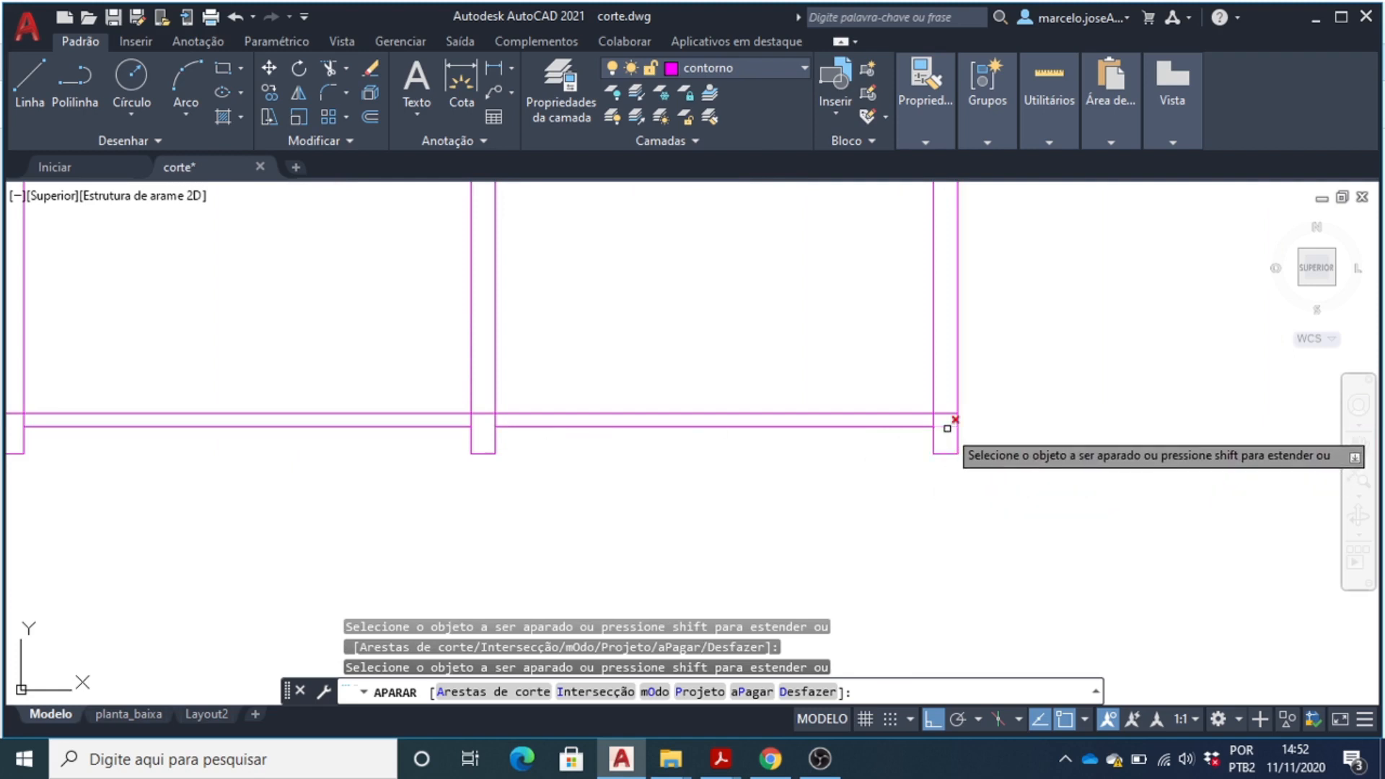
pyautogui.press('Escape')
pyautogui.scroll(-2, 829, 454)
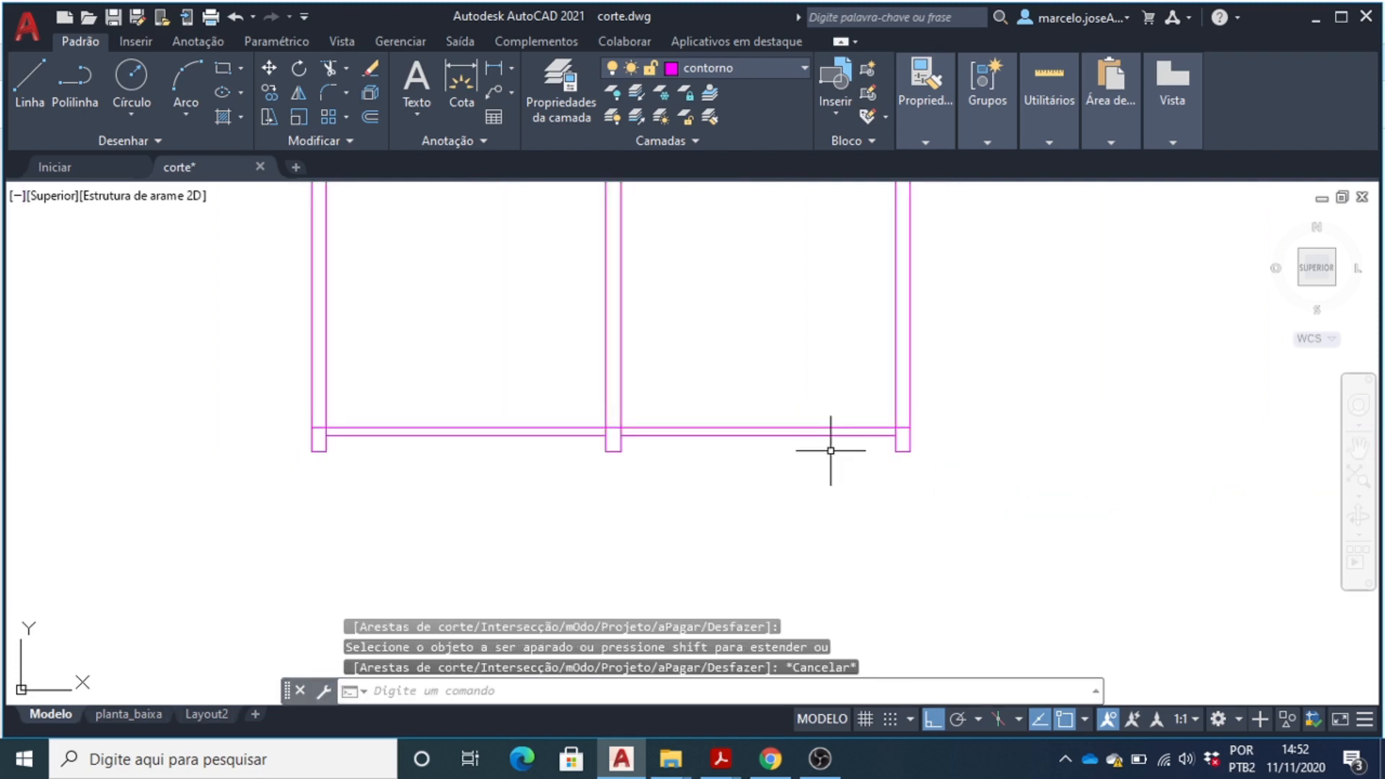
# - Offset the horizontal base line 3 units upward for the floor finish
pyautogui.scroll(4, 565, 437)
pyautogui.scroll(-2, 573, 416)
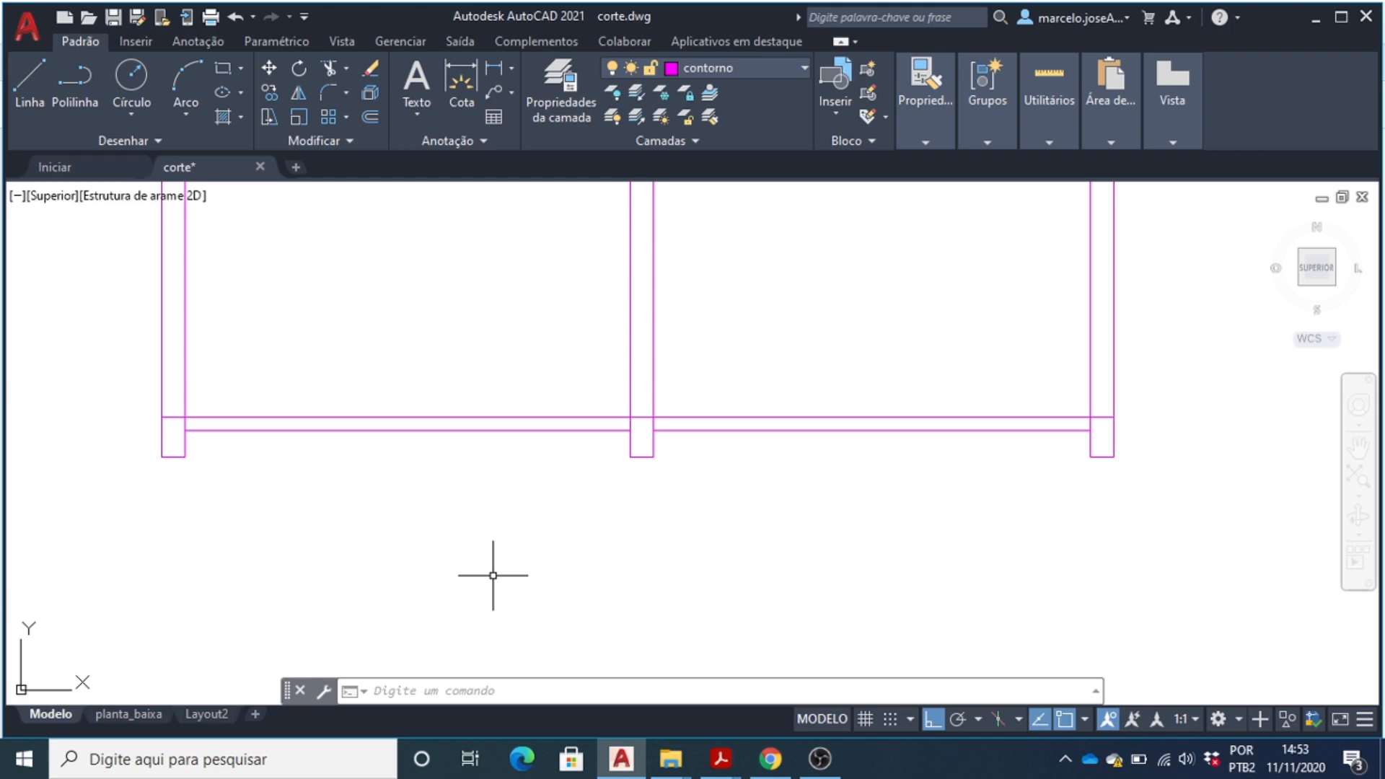
pyautogui.write('des')
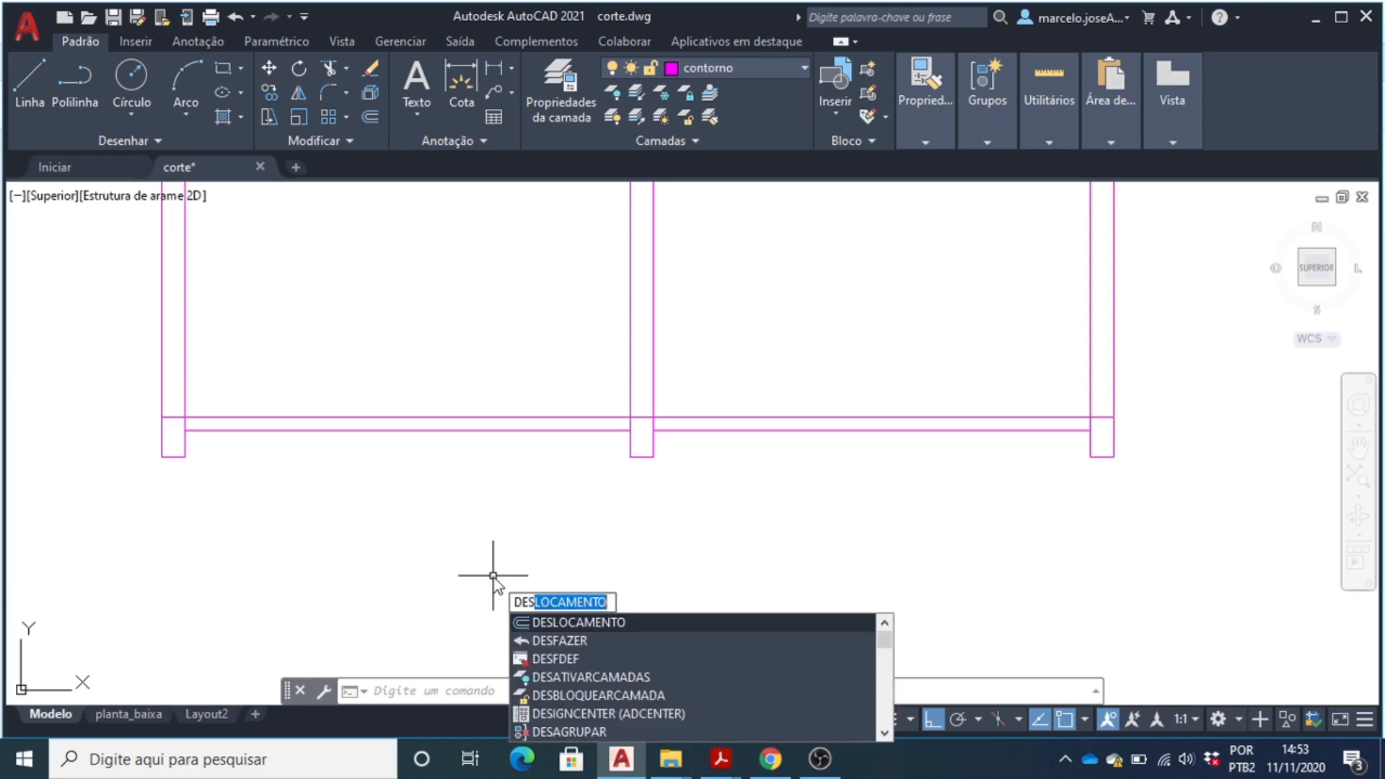
pyautogui.press('Return')
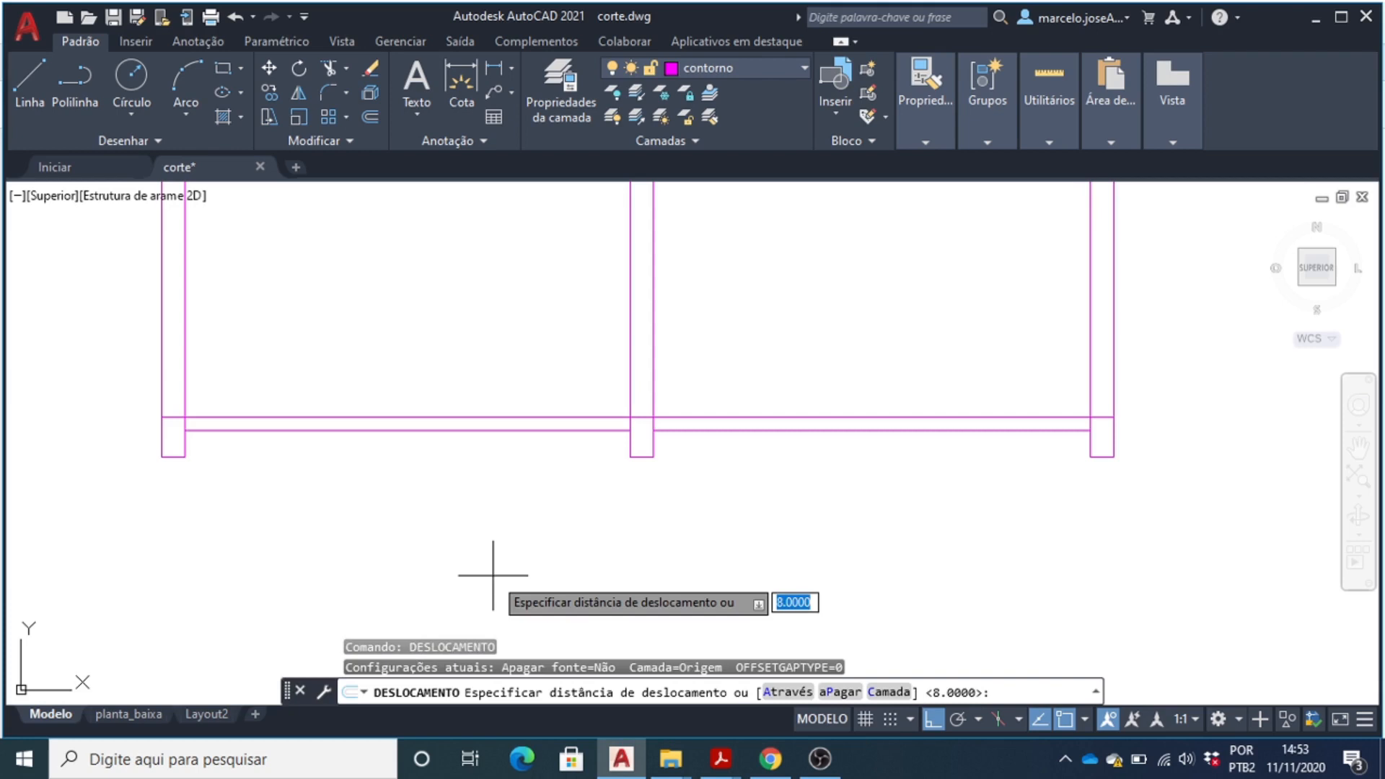
pyautogui.write('3')
pyautogui.press('Return')
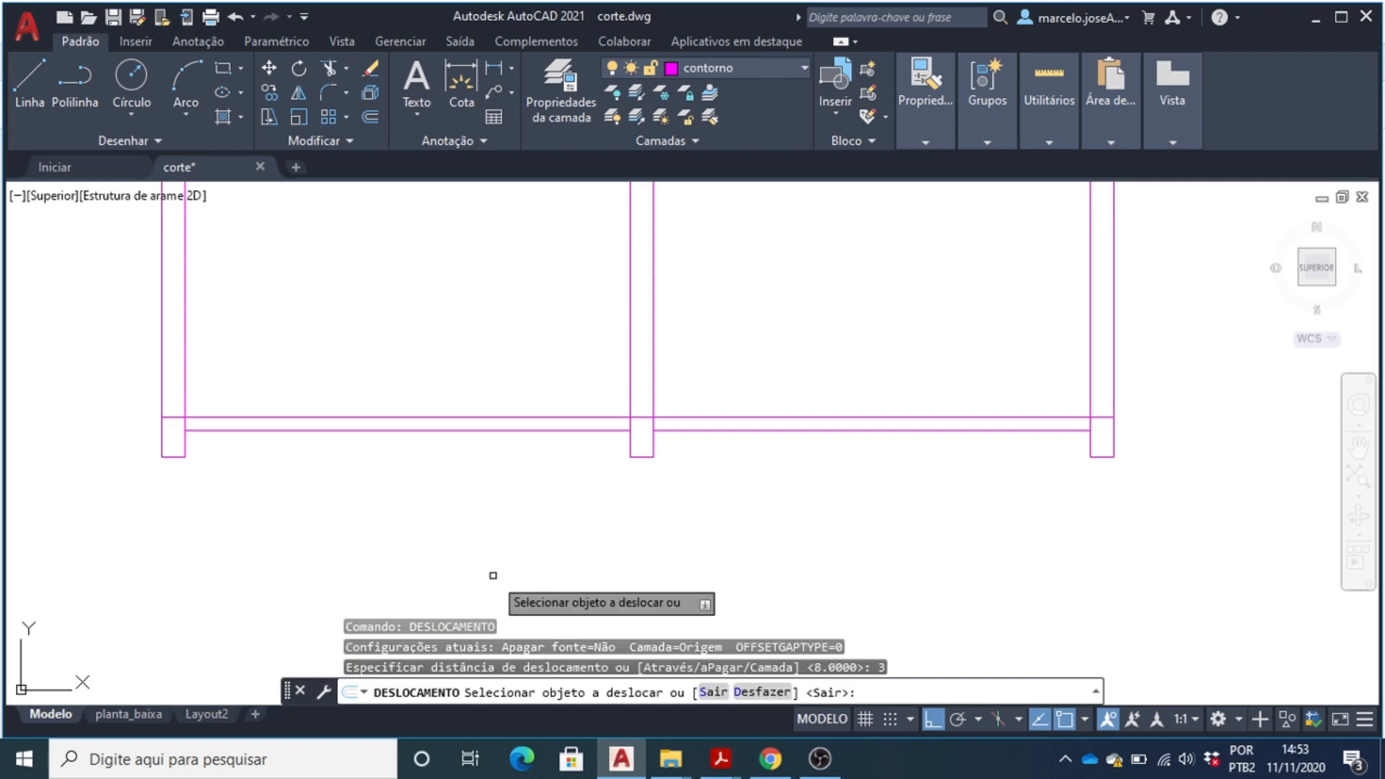
pyautogui.click(496, 417)
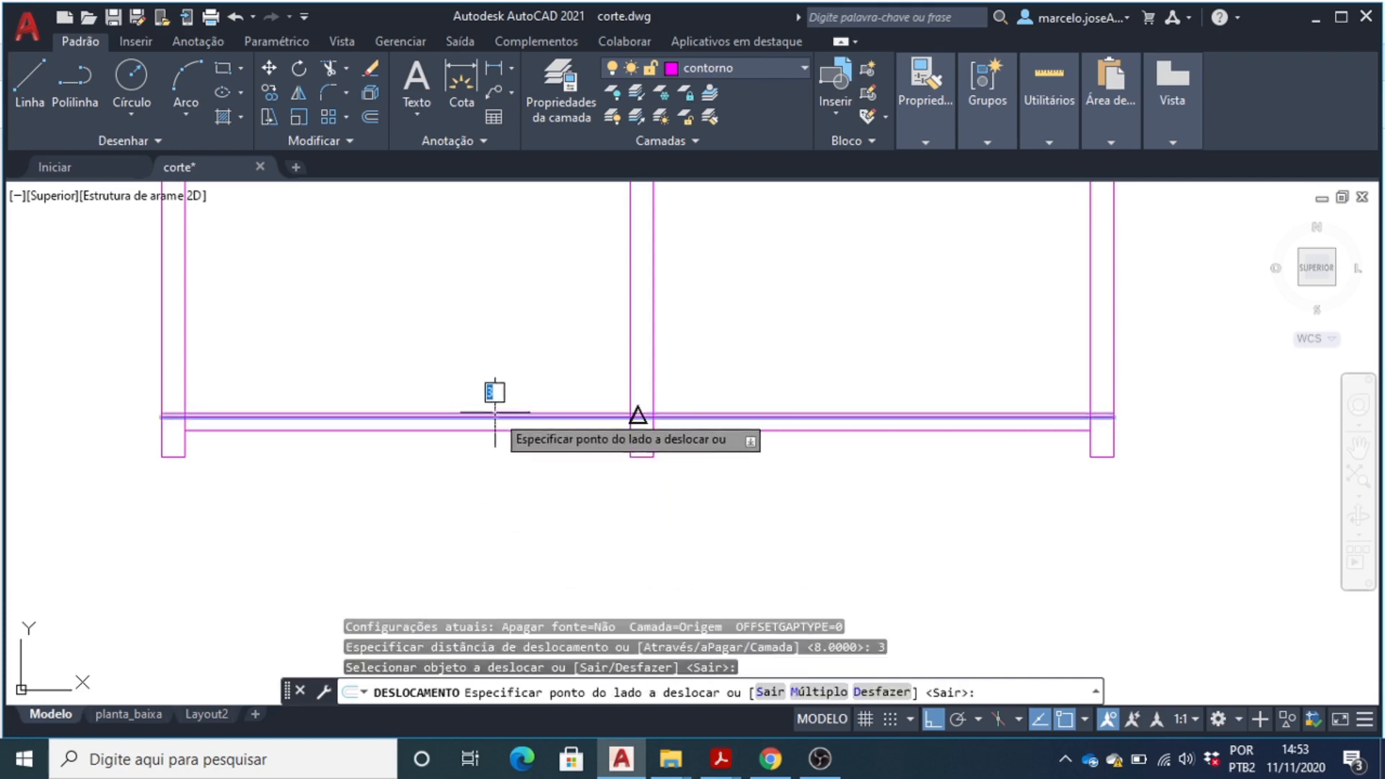
pyautogui.click(491, 399)
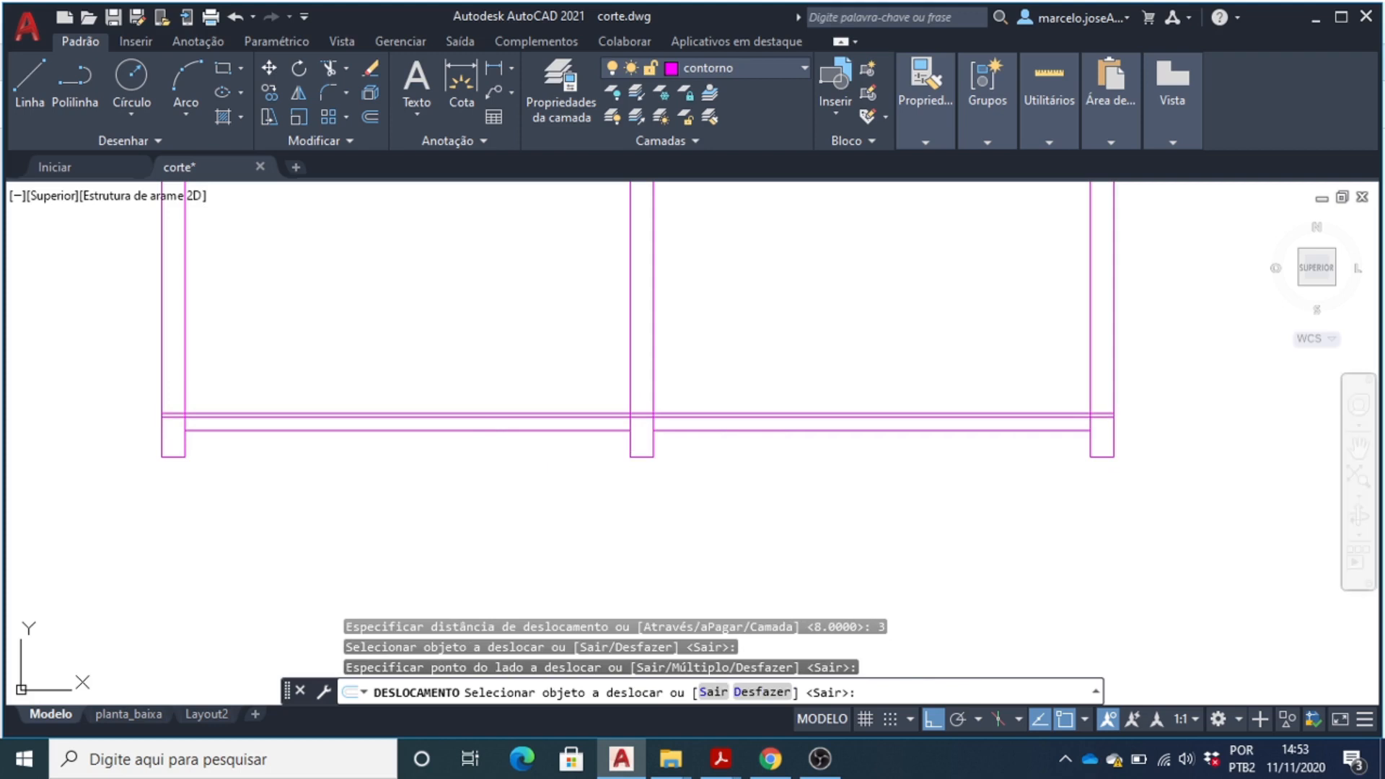
pyautogui.press('Escape')
# - Trim the uppermost floor line where it crosses the left, middle and right walls
pyautogui.scroll(8, 166, 415)
pyautogui.scroll(-4, 166, 412)
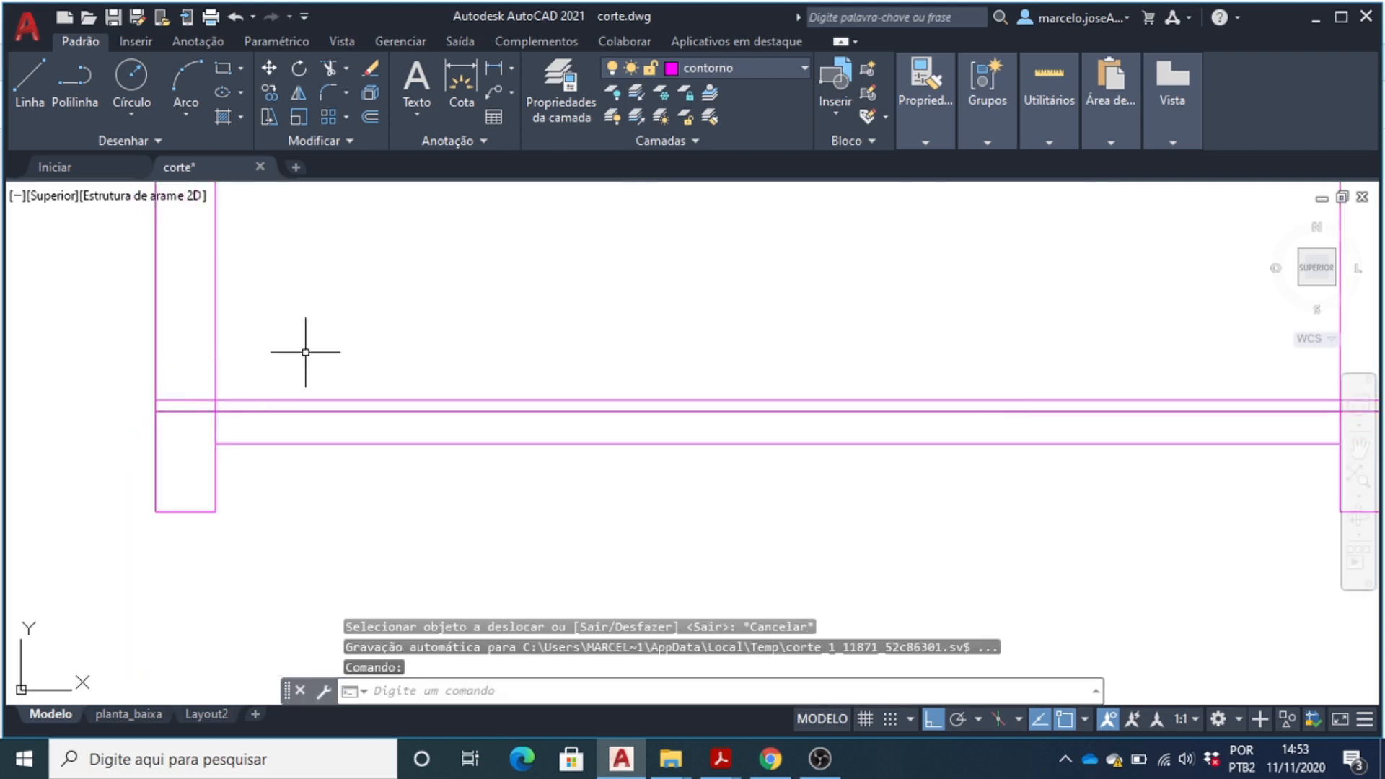
pyautogui.scroll(-4, 303, 350)
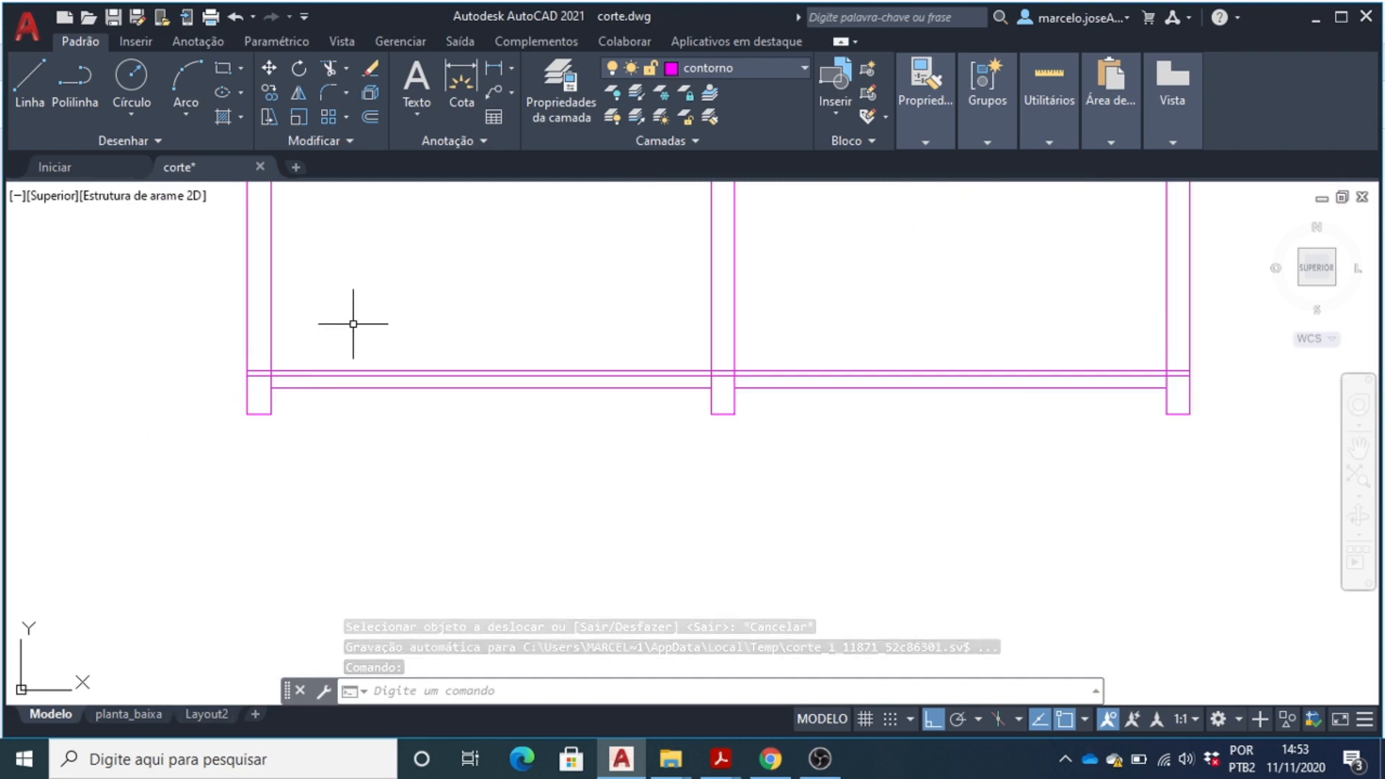
pyautogui.write('apa')
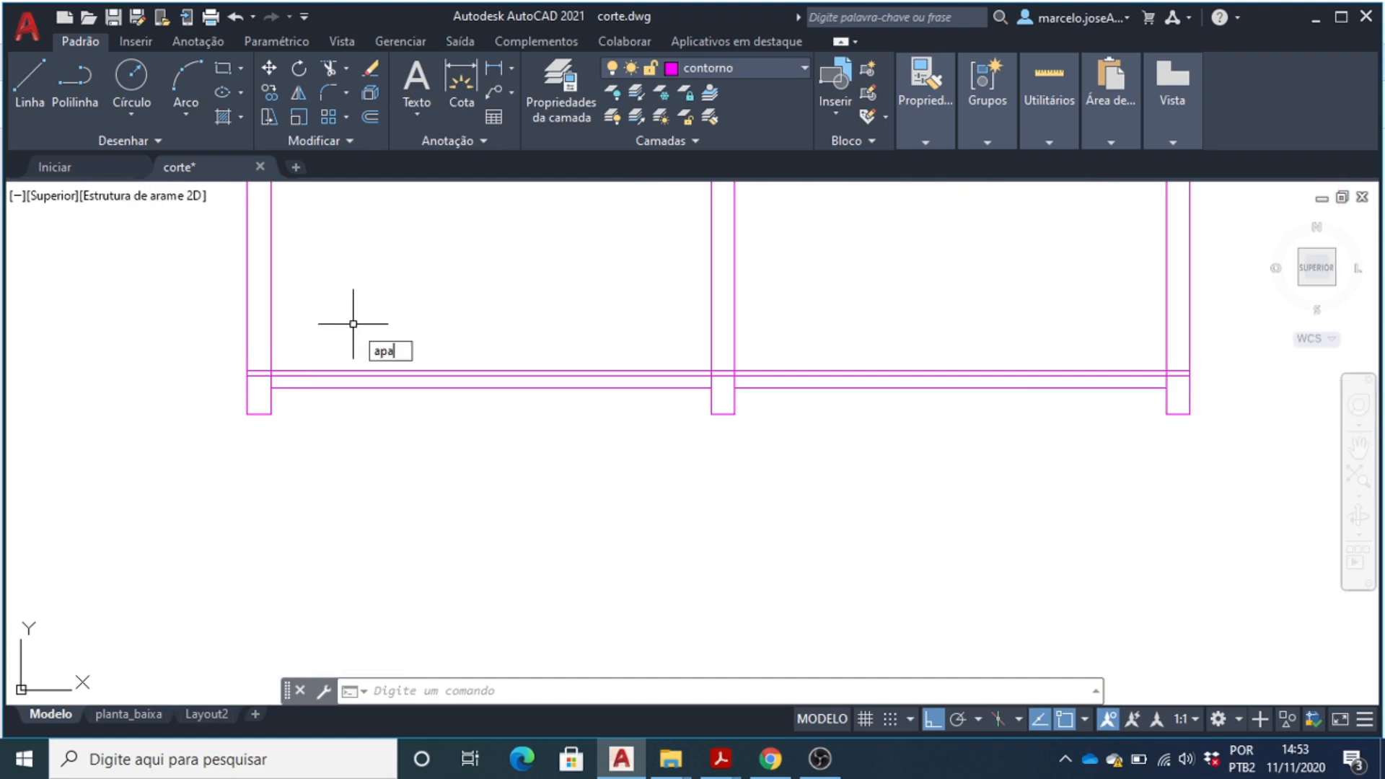
pyautogui.press('Return')
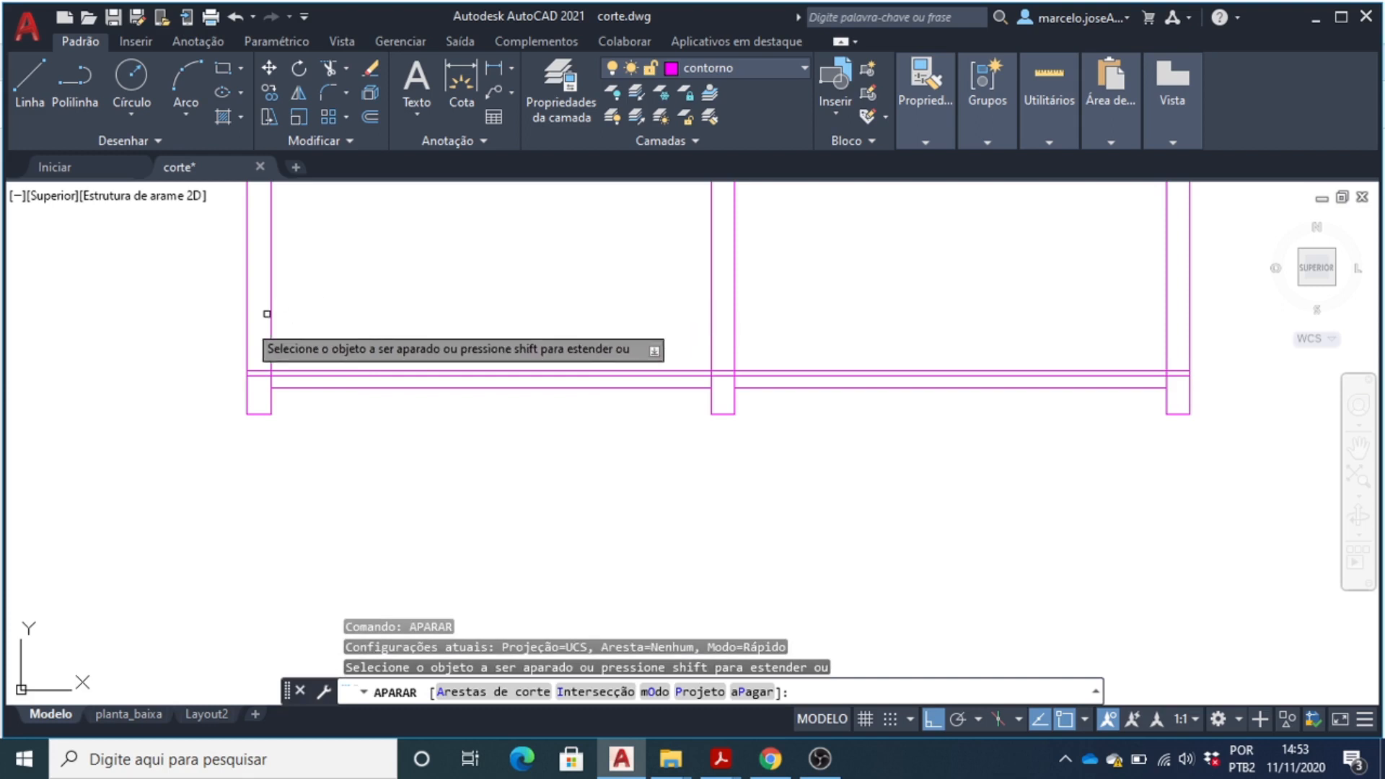
pyautogui.scroll(2, 254, 369)
pyautogui.click(254, 370)
pyautogui.moveTo(255, 369); pyautogui.dragTo(1017, 361, button='middle')
pyautogui.click(726, 372)
pyautogui.scroll(-2, 725, 372)
pyautogui.click(1018, 348)
pyautogui.scroll(-2, 1019, 346)
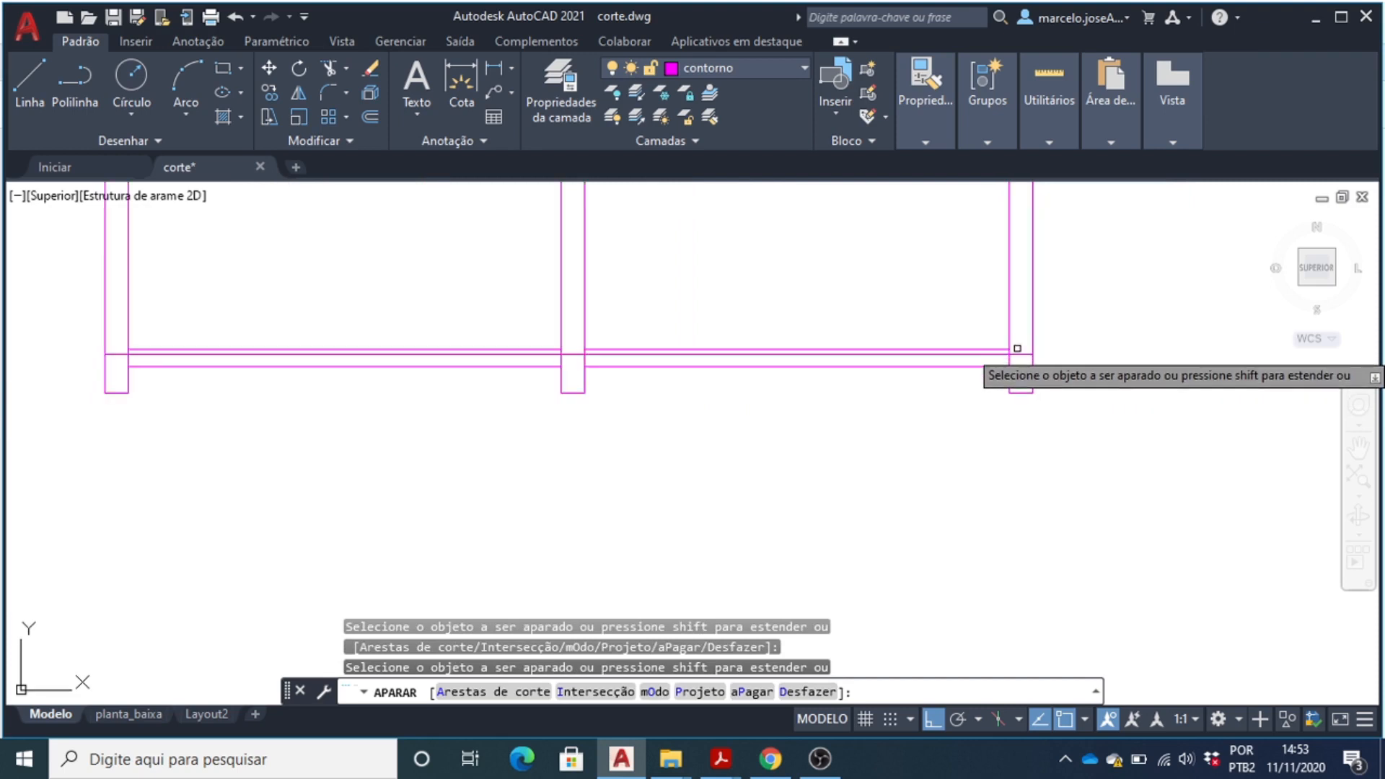
pyautogui.press('Escape')
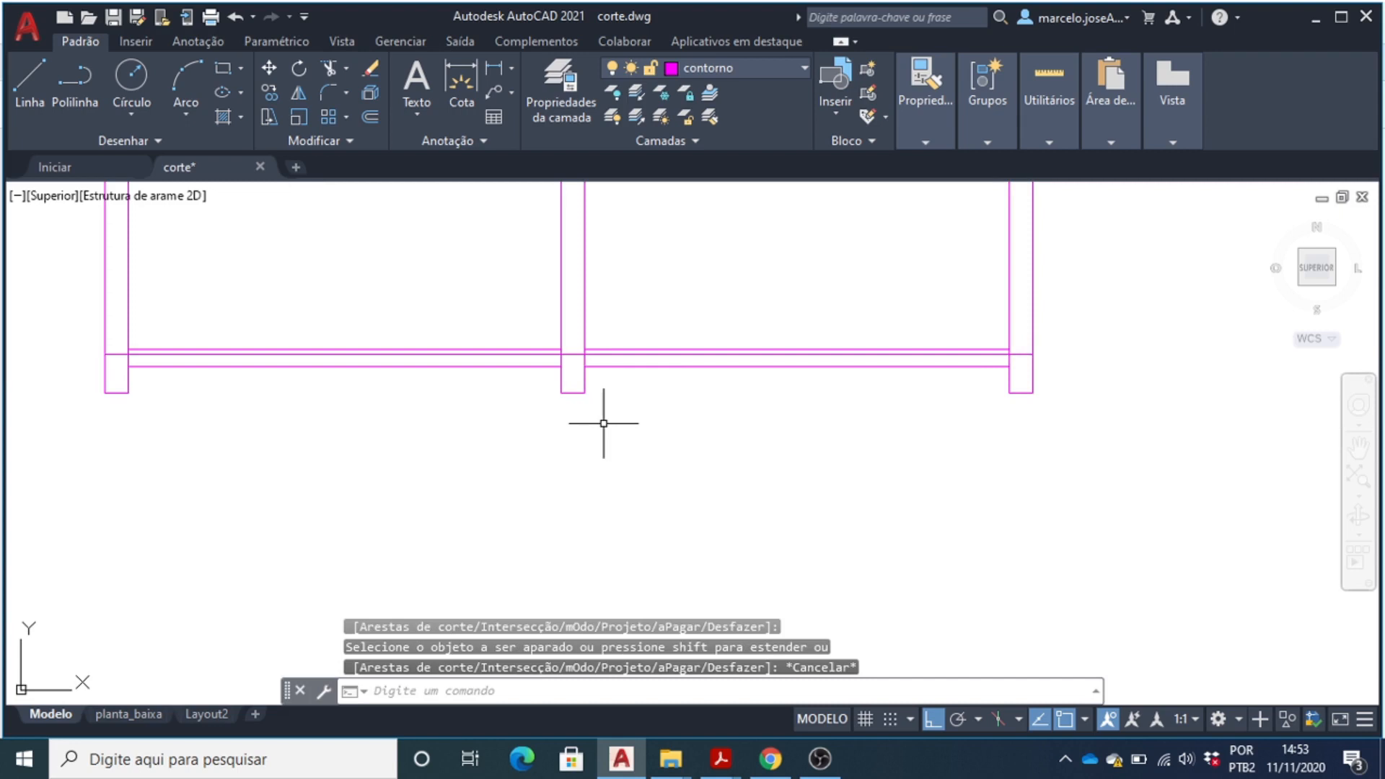
# - Draw a short horizontal line across the middle wall at the level of the uppermost floor line
pyautogui.write('l')
pyautogui.press('Escape')
pyautogui.press('Return')
pyautogui.scroll(3, 515, 335)
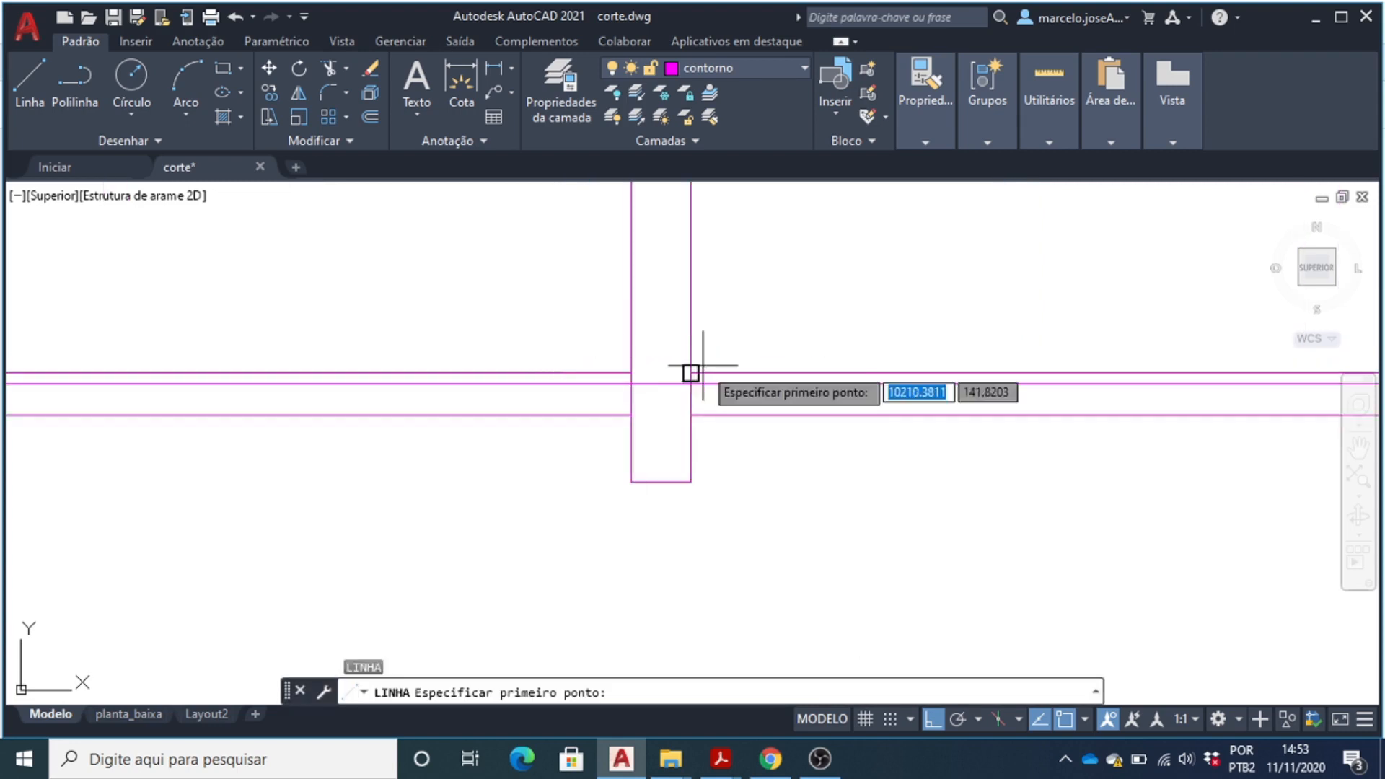
pyautogui.click(687, 373)
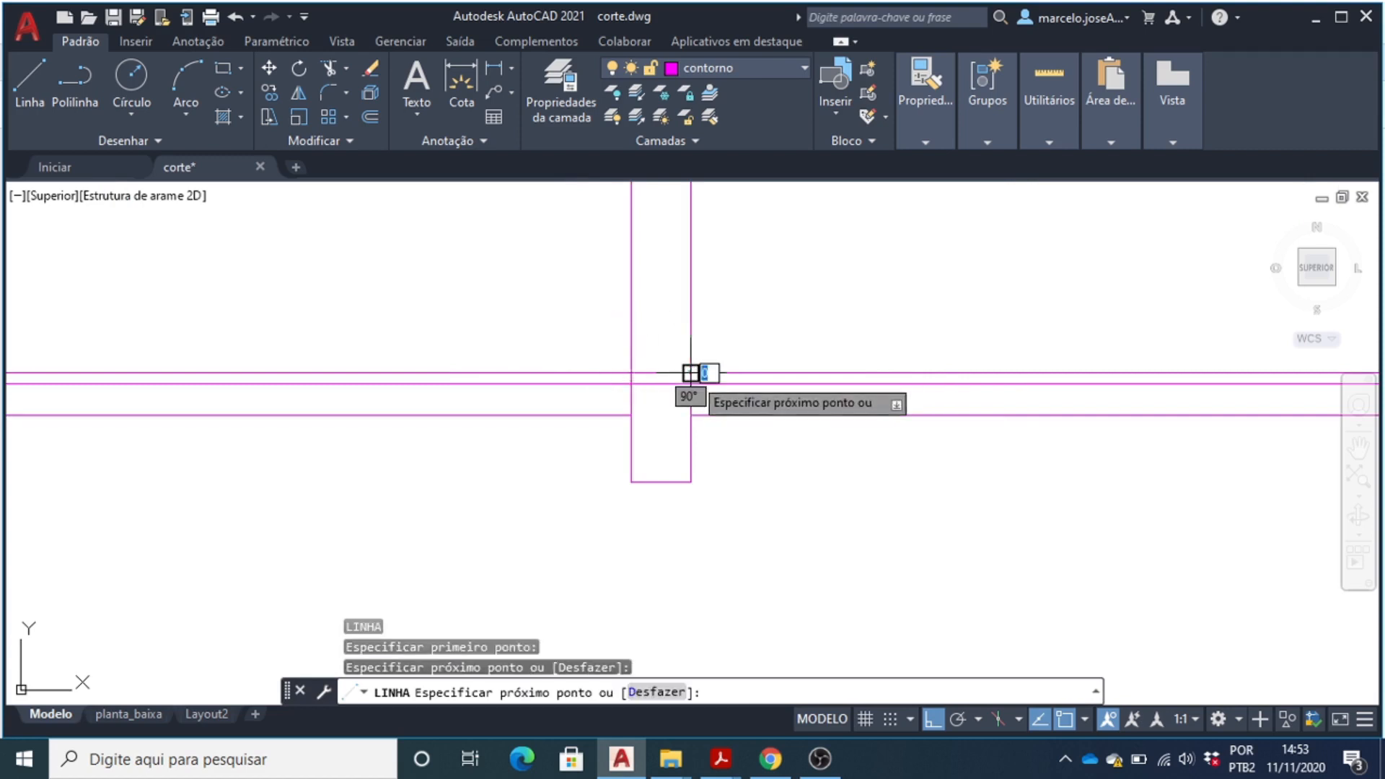
pyautogui.press('Escape')
pyautogui.scroll(-3, 652, 435)
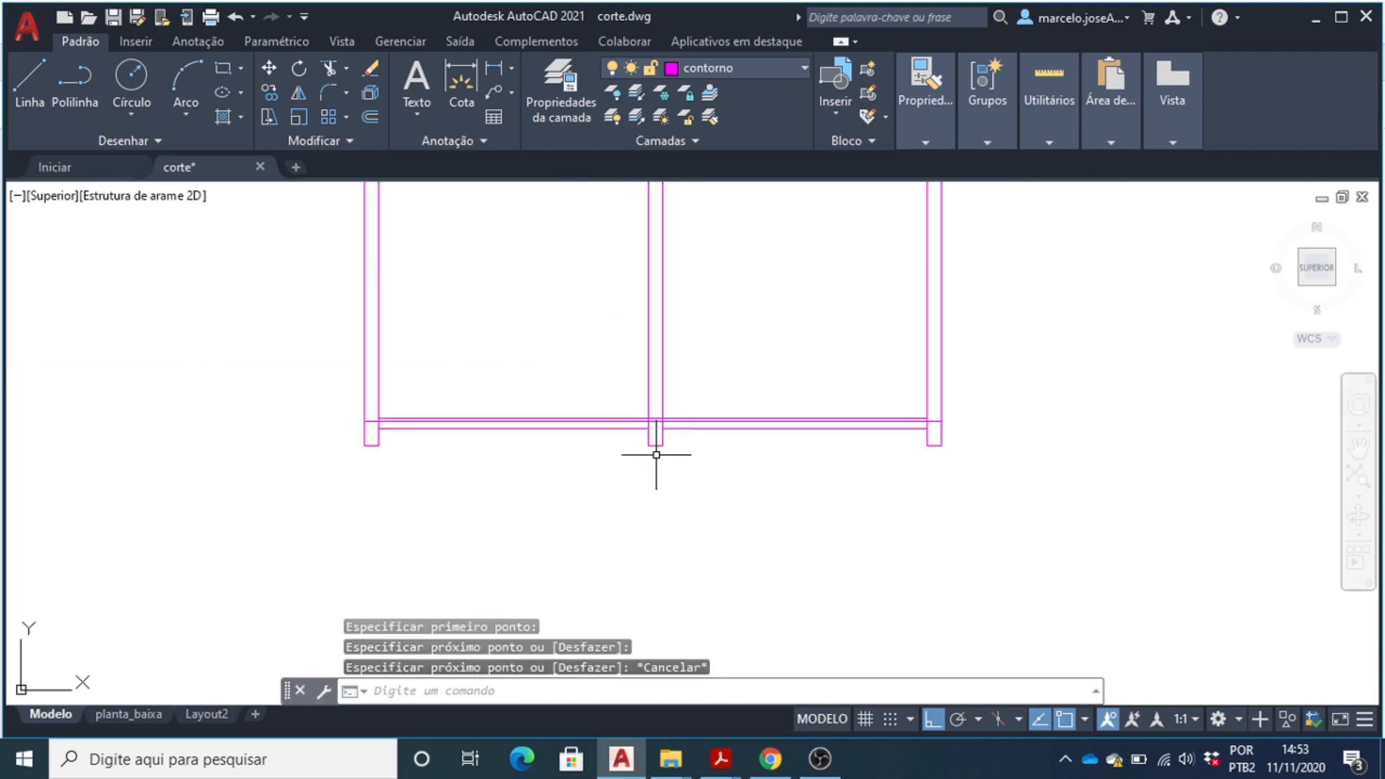
# - Erase the short horizontal line across the middle wall at the uppermost floor level
pyautogui.scroll(3, 628, 399)
pyautogui.click(689, 414)
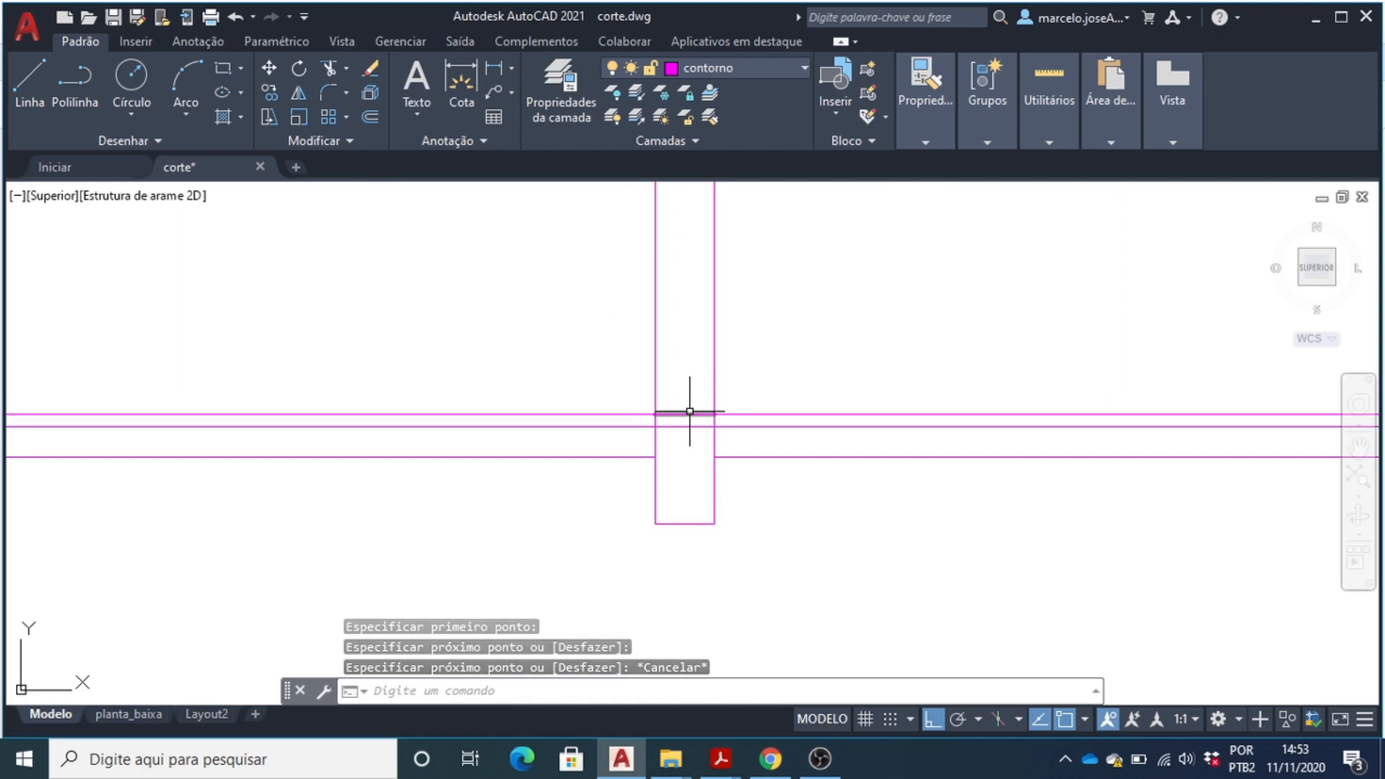
pyautogui.press('Delete')
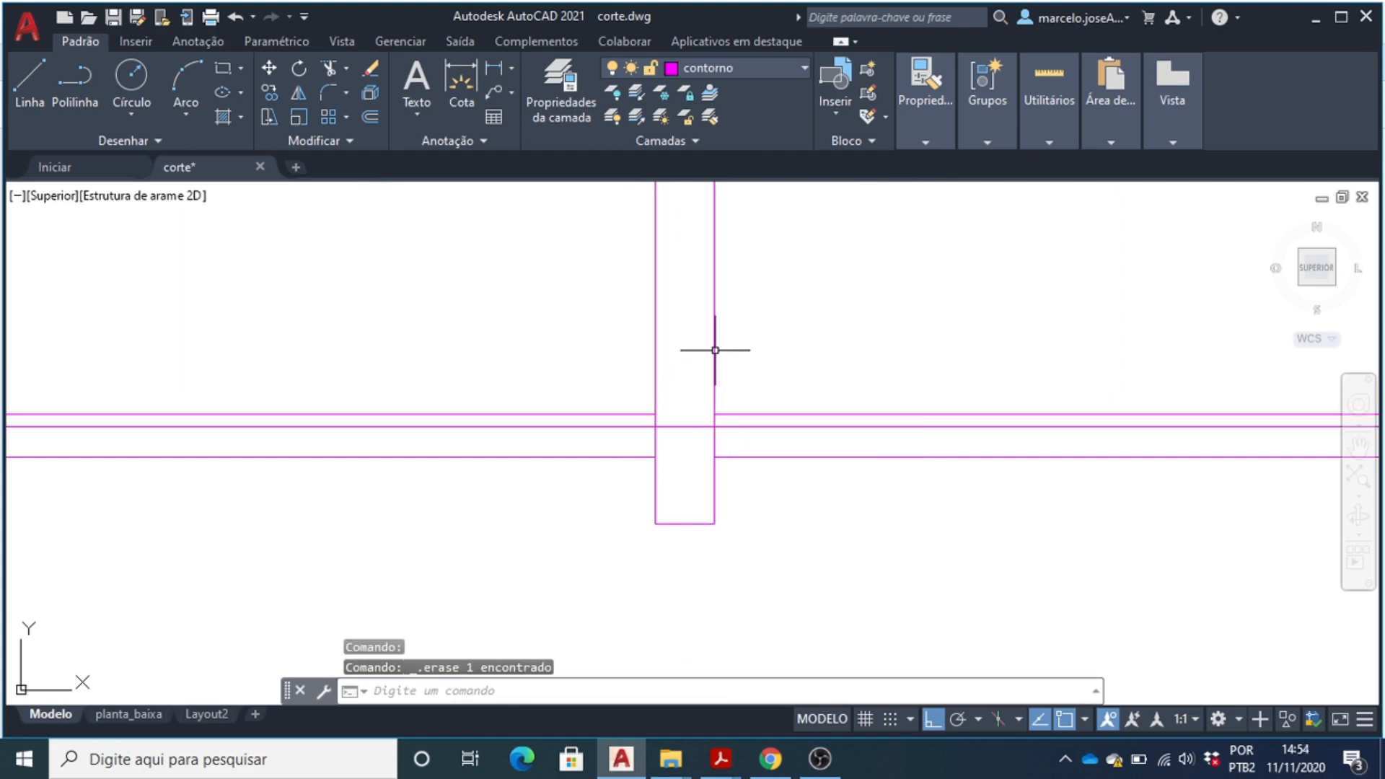
# - Check the wall heights and slab thickness of CORTE AA in corte.pdf, then return to the AutoCAD drawing
pyautogui.scroll(-6, 705, 469)
pyautogui.scroll(-4, 680, 480)
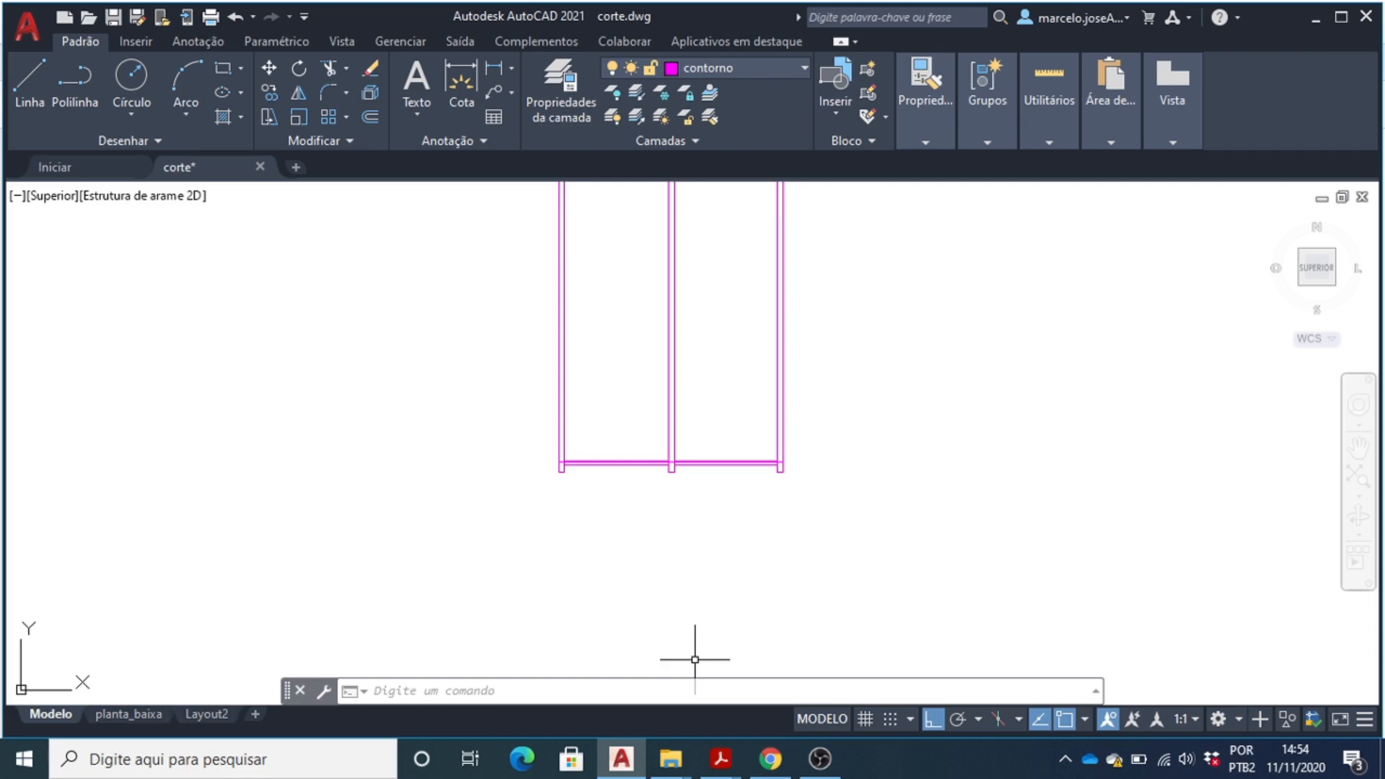
pyautogui.moveTo(715, 754)
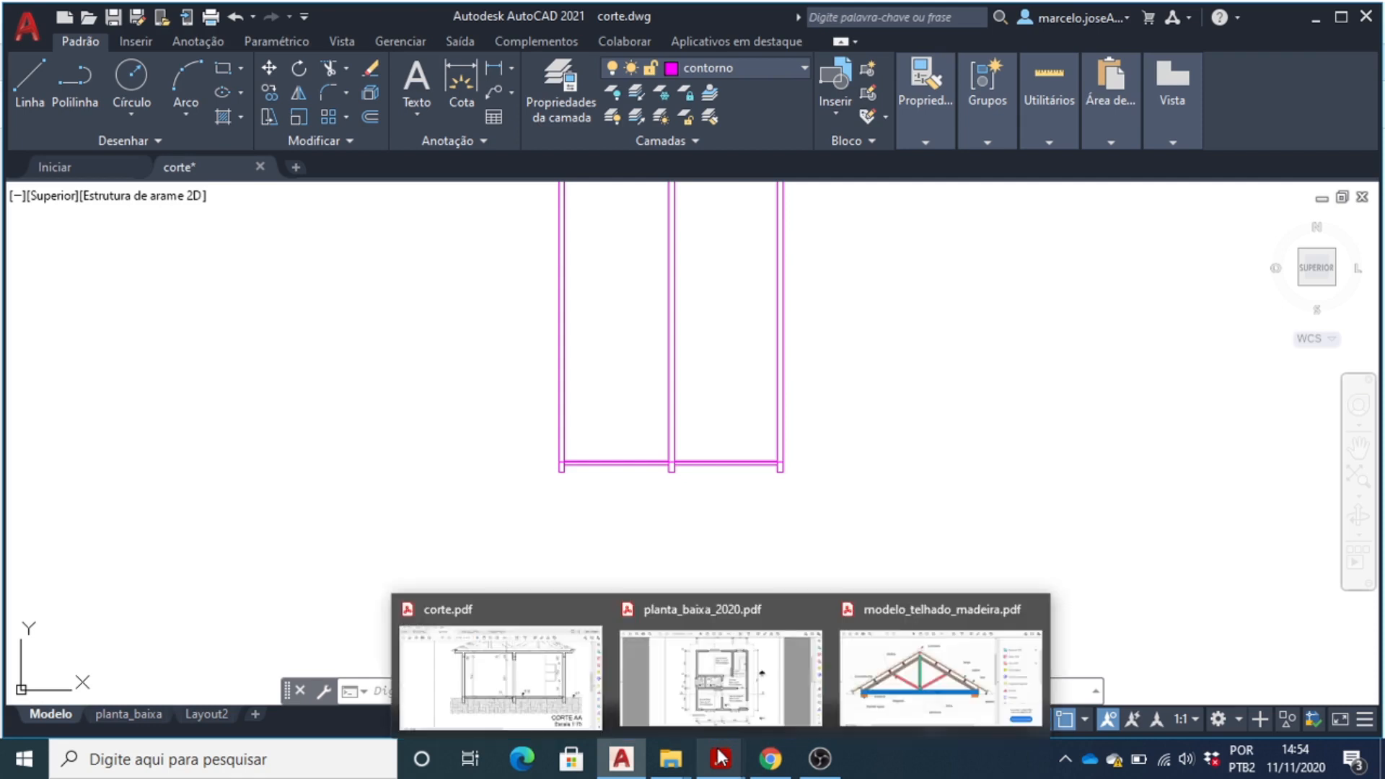
pyautogui.click(514, 680)
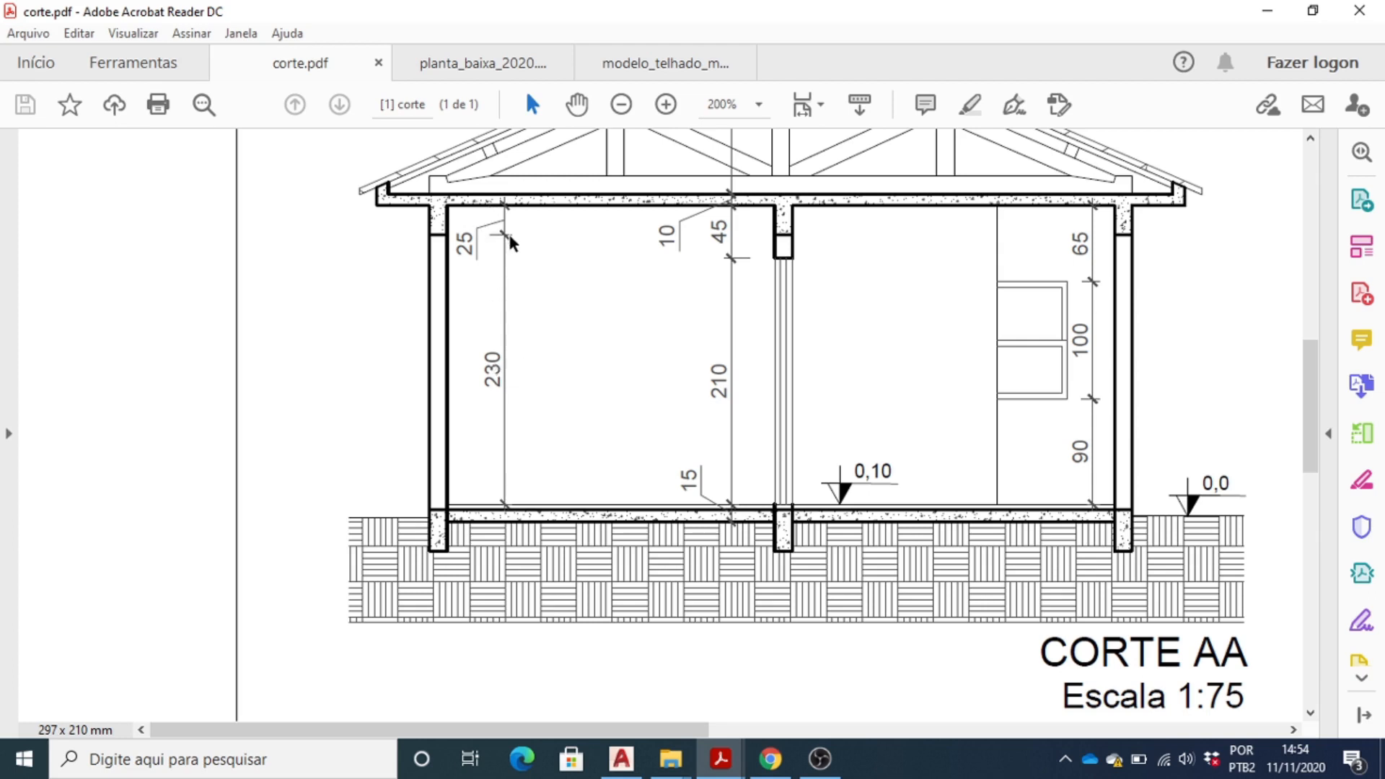
pyautogui.click(1266, 16)
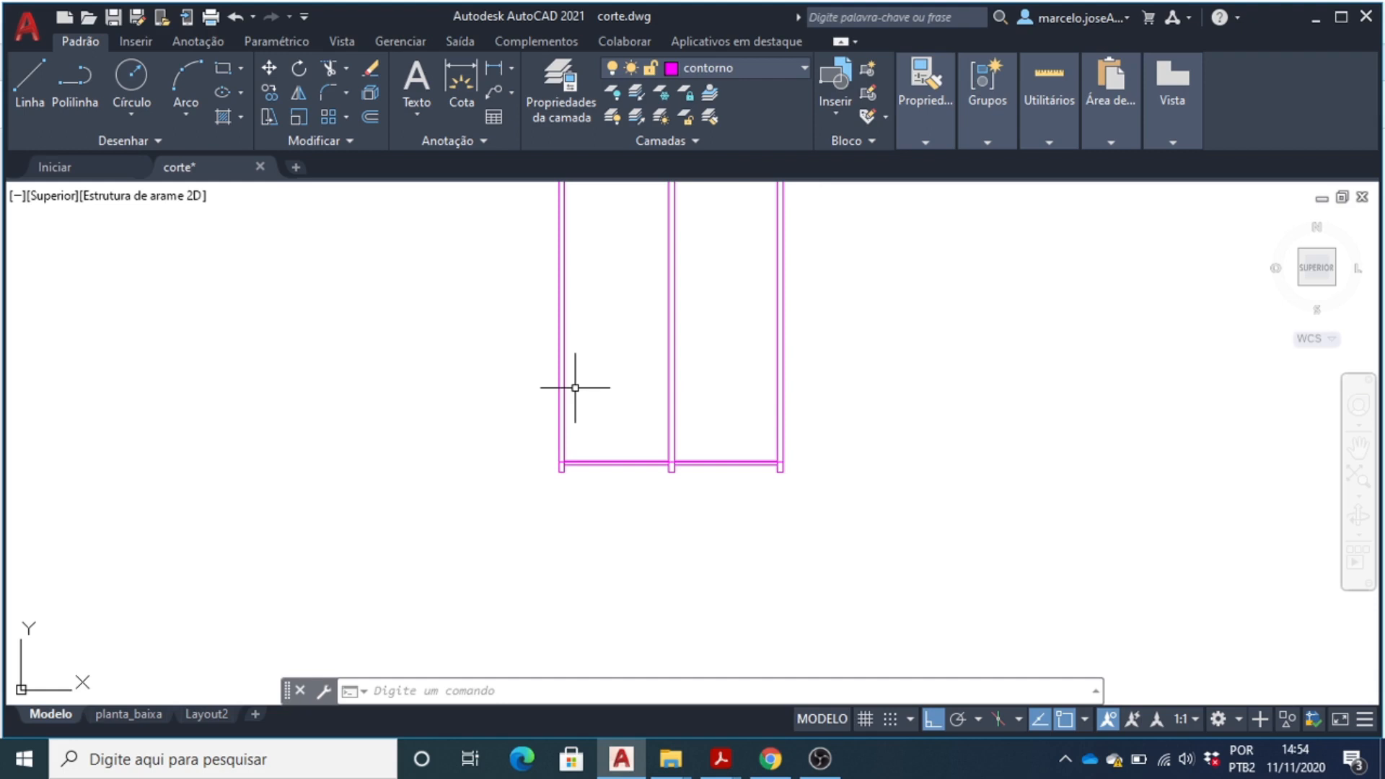
# - Offset the uppermost floor line between the left and middle walls 255 units upward
pyautogui.write('des')
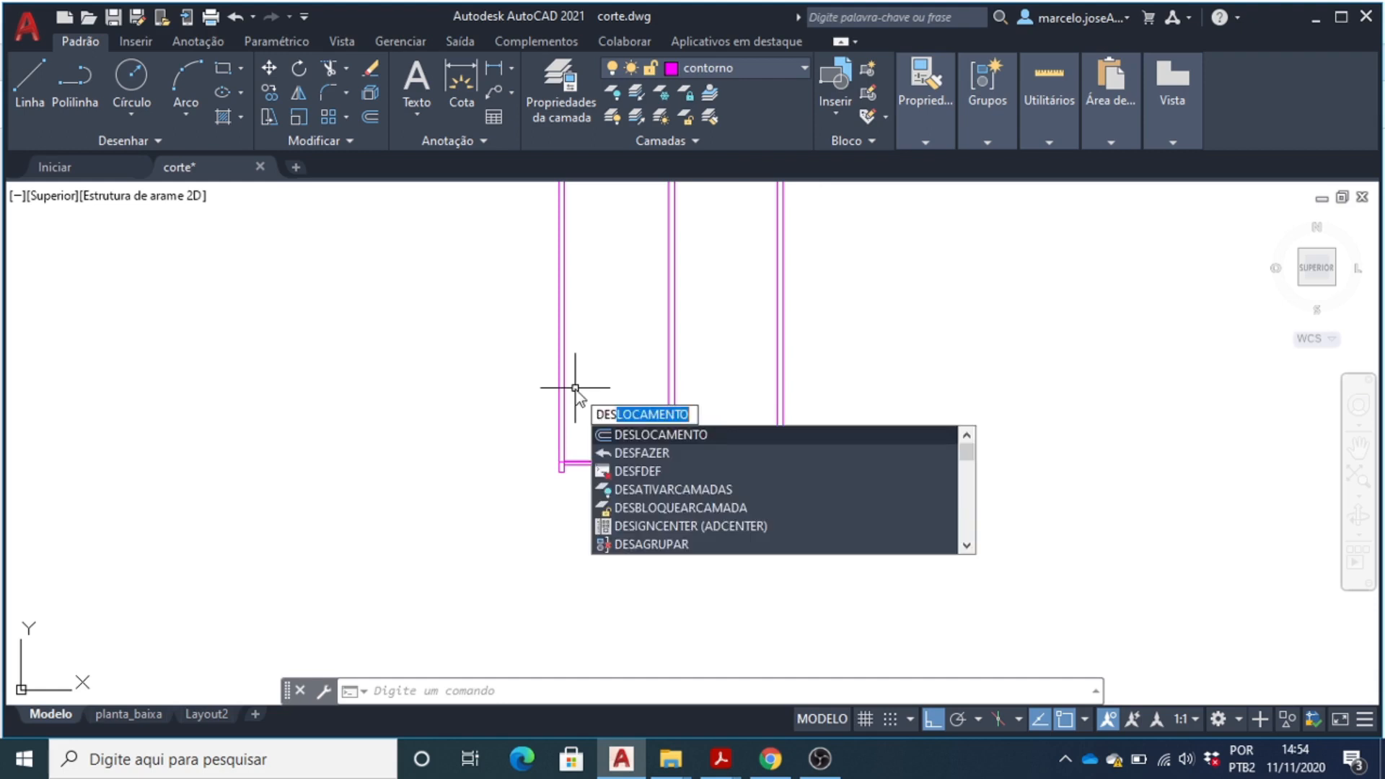
pyautogui.press('Return')
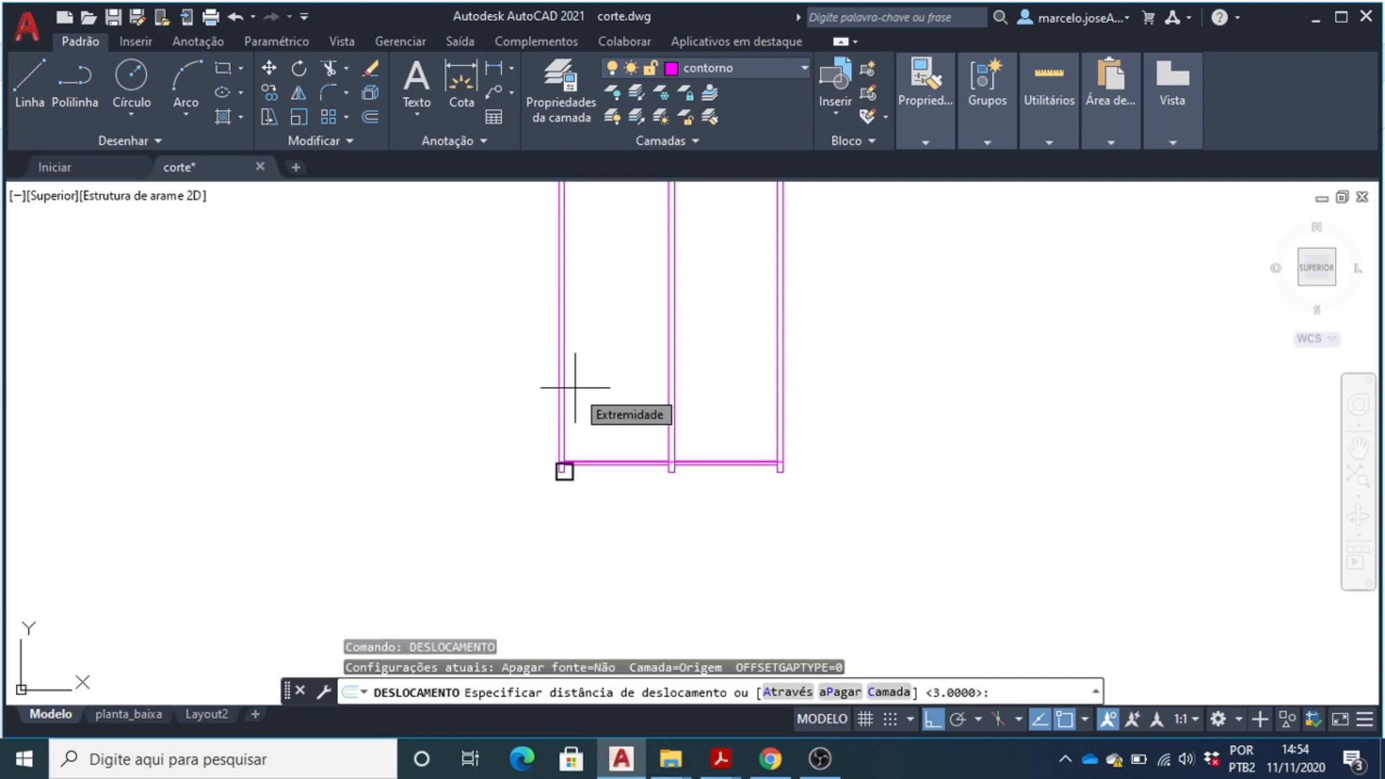
pyautogui.write('255')
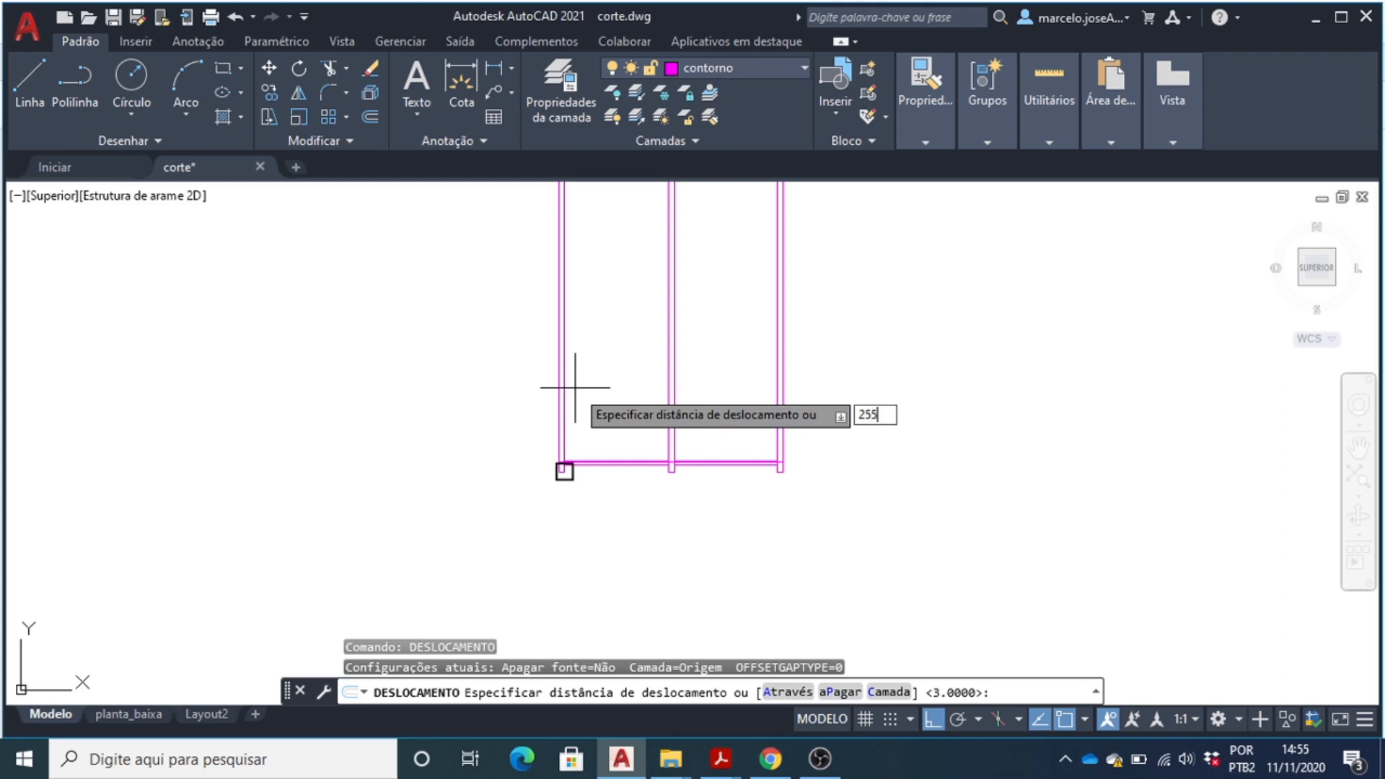
pyautogui.press('Return')
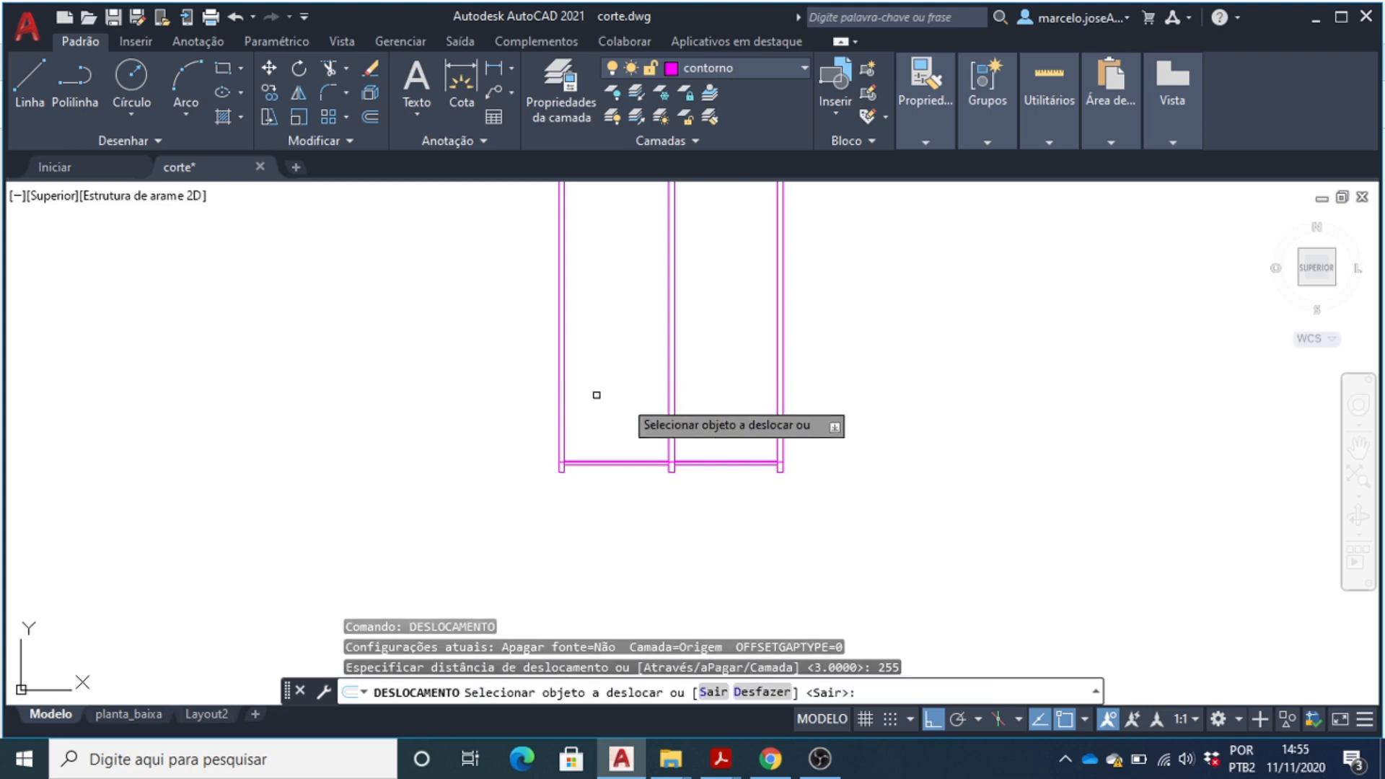
pyautogui.scroll(2, 668, 454)
pyautogui.scroll(3, 666, 454)
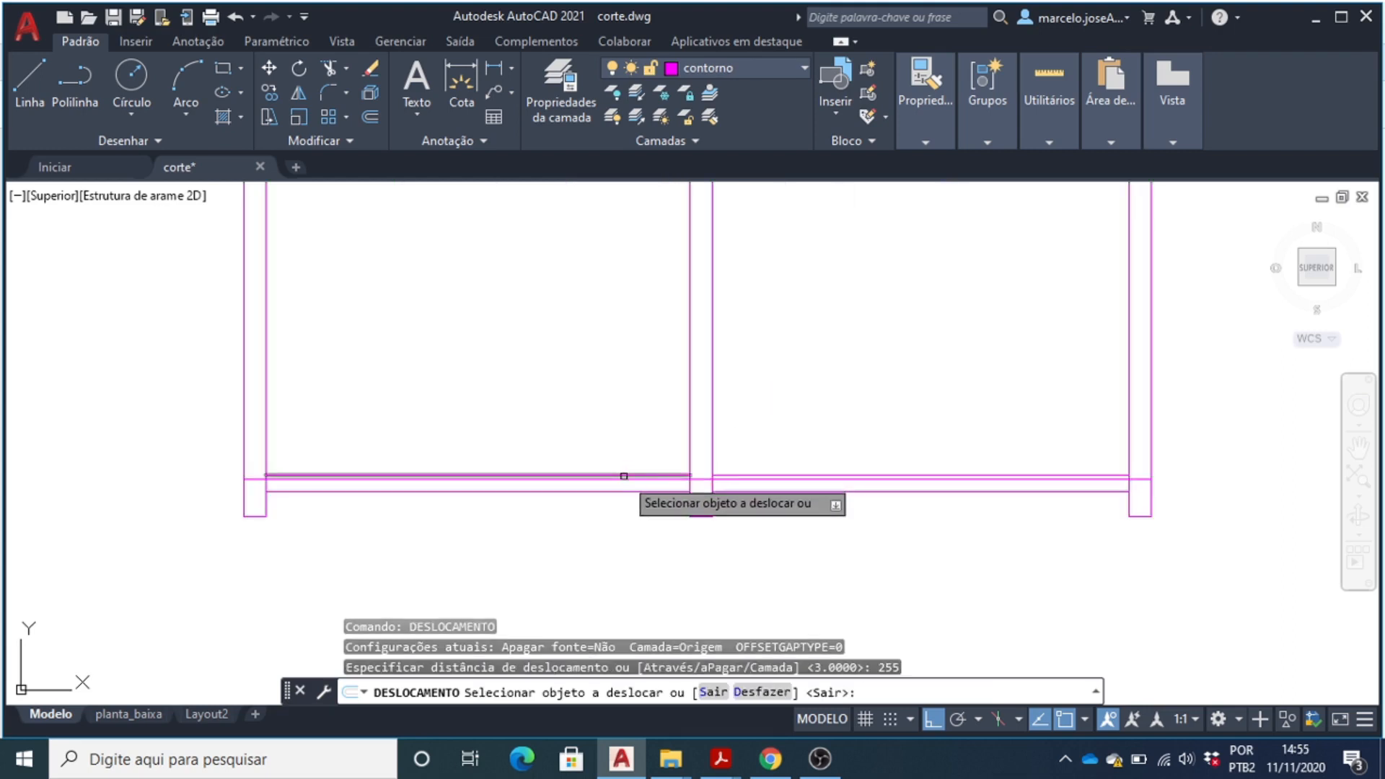
pyautogui.click(624, 475)
pyautogui.scroll(-4, 626, 310)
pyautogui.click(628, 328)
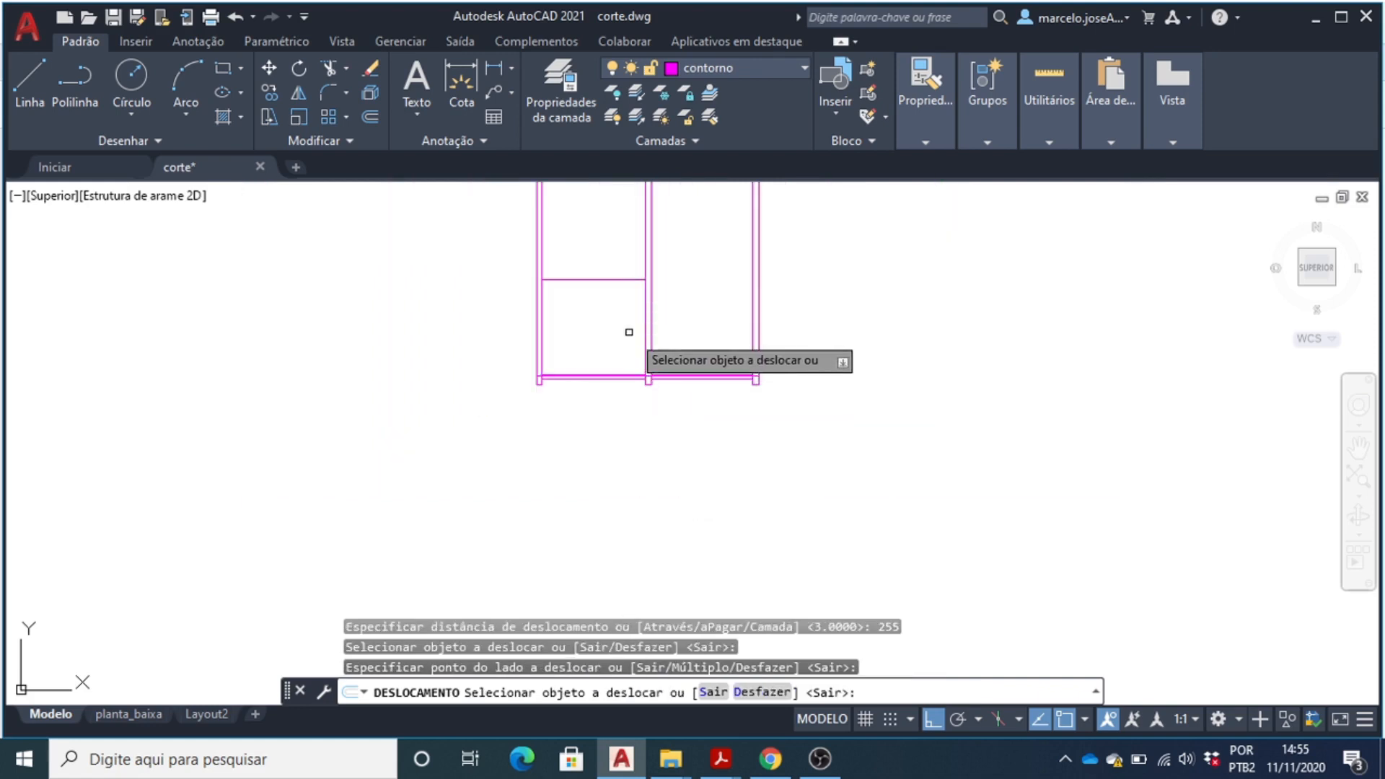
# - Offset the uppermost floor line between the middle and right walls 255 units upward
pyautogui.scroll(2, 692, 371)
pyautogui.click(692, 374)
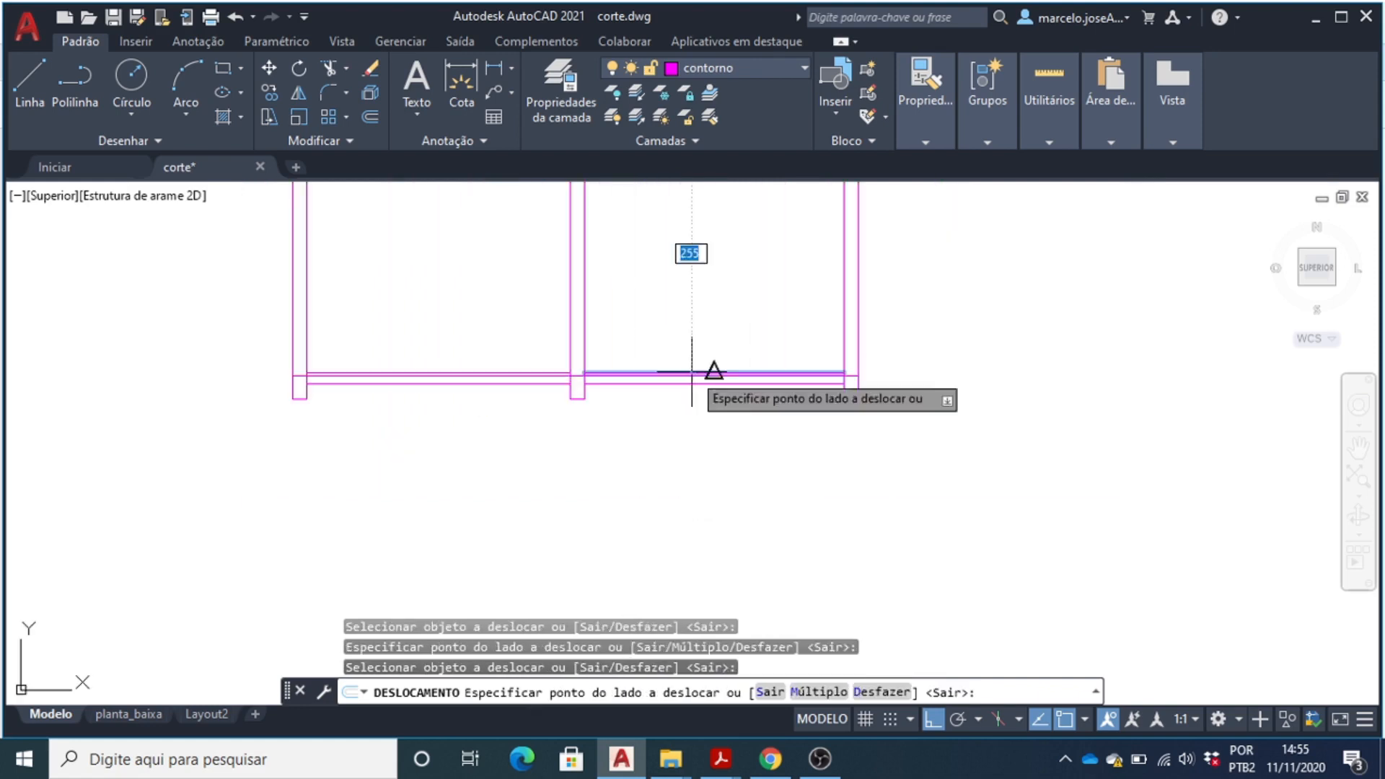
pyautogui.scroll(-3, 718, 325)
pyautogui.click(727, 275)
pyautogui.press('Escape')
# - Join the two upper horizontal lines into one continuous line across the middle wall
pyautogui.scroll(2, 706, 228)
pyautogui.scroll(3, 705, 229)
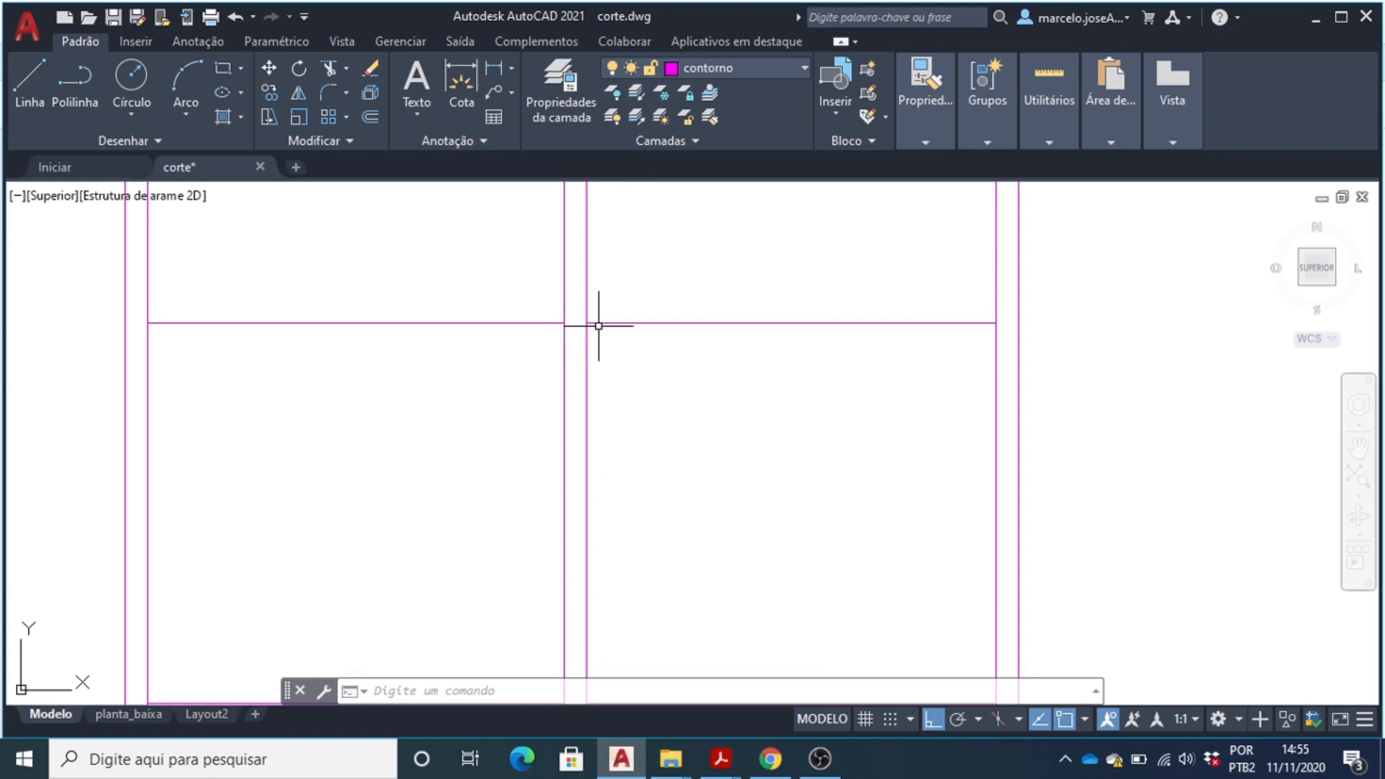
pyautogui.write('UNIFICAR')
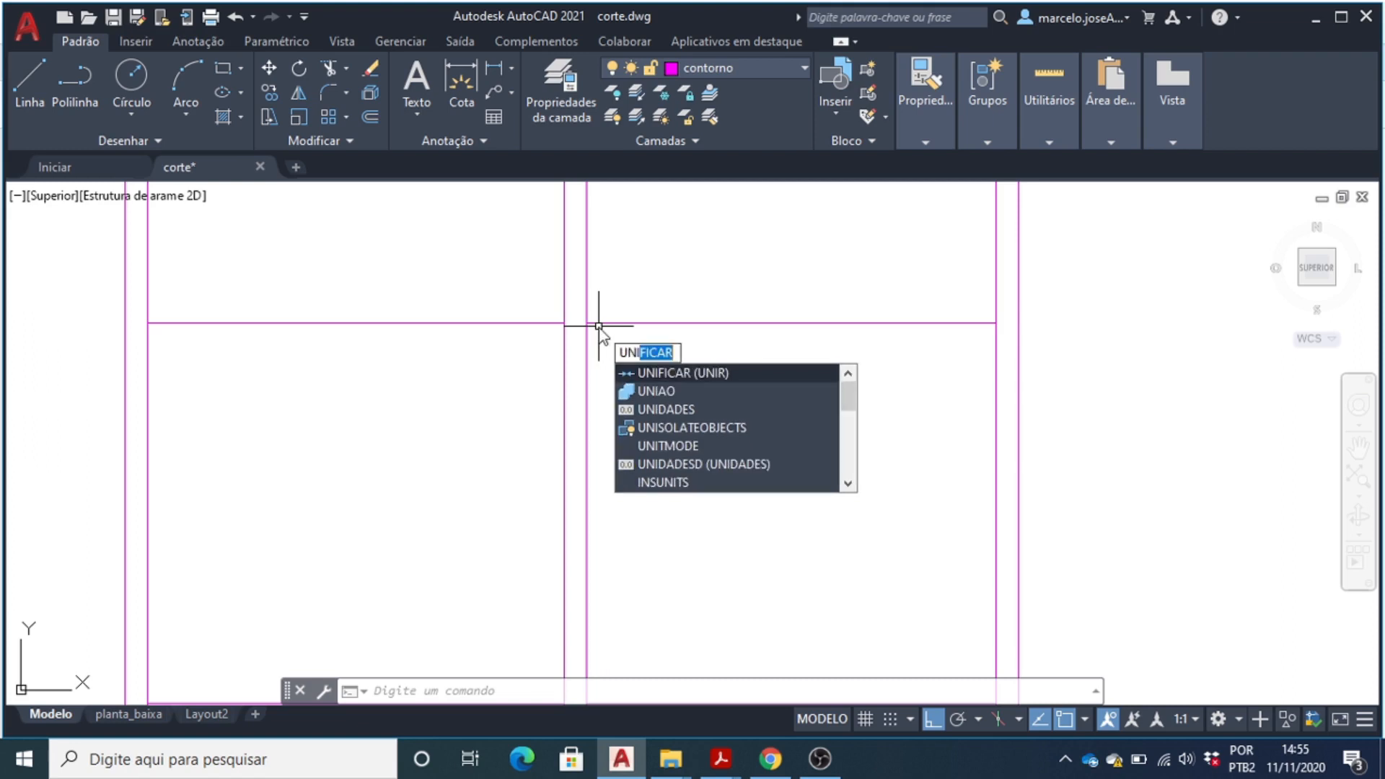
pyautogui.press('Return')
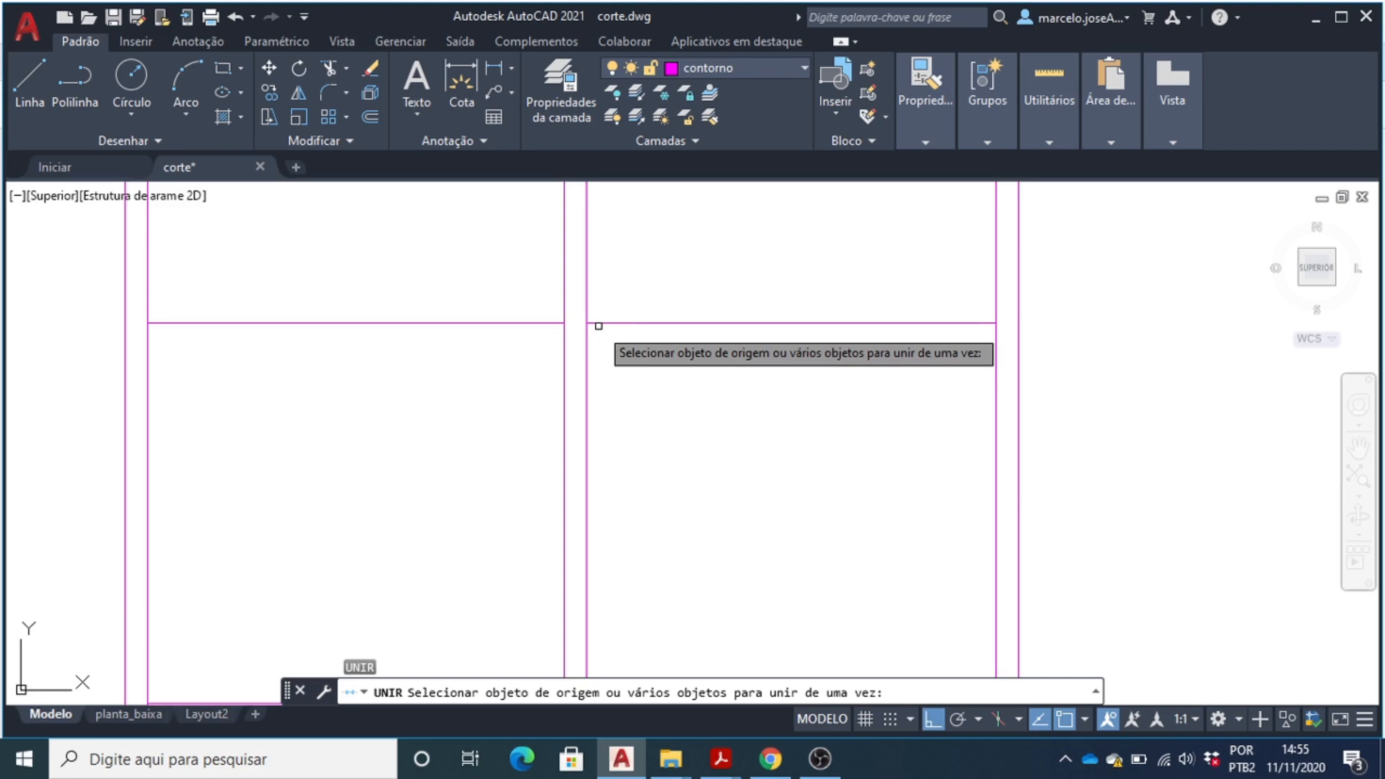
pyautogui.click(599, 324)
pyautogui.click(510, 323)
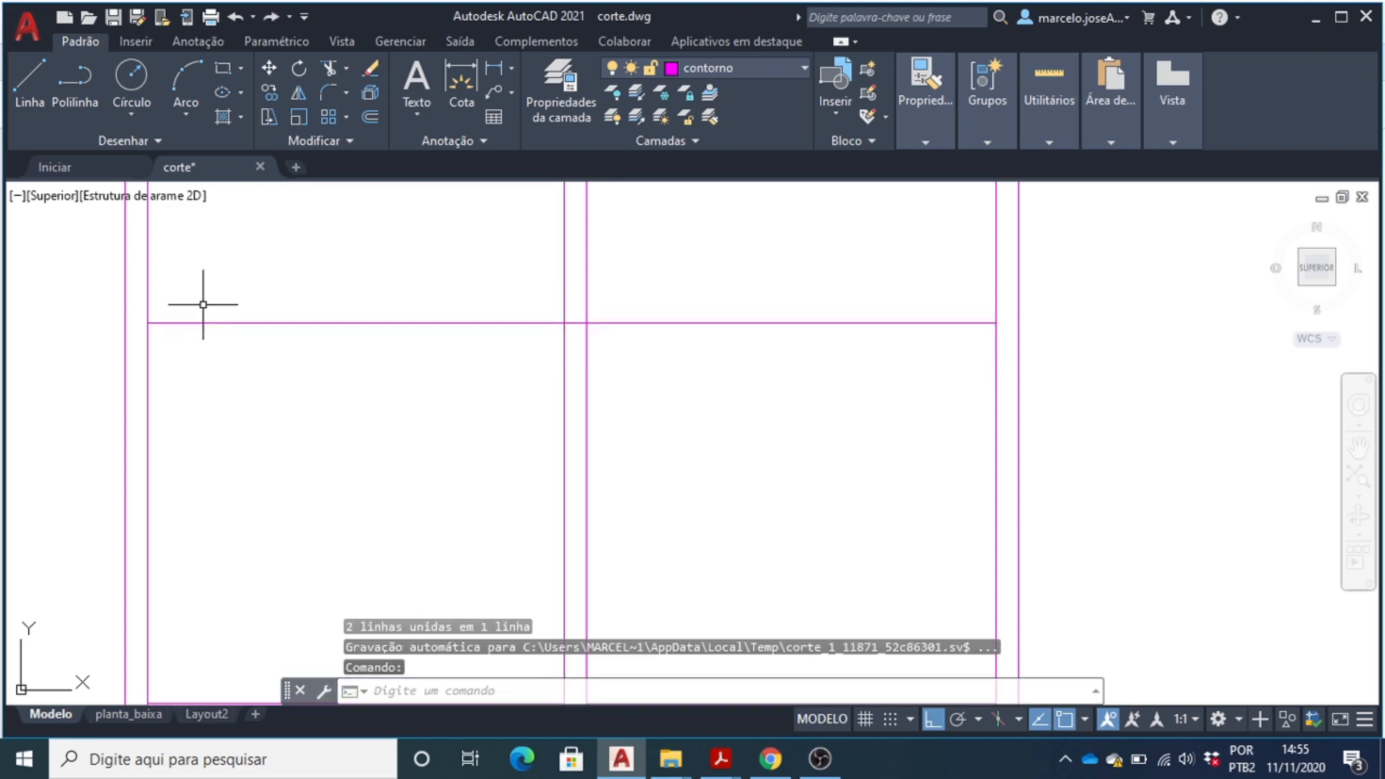
# - Extend both ends of the joined horizontal line to the outer faces of the left and right walls
pyautogui.scroll(-1, 252, 319)
pyautogui.scroll(2, 247, 316)
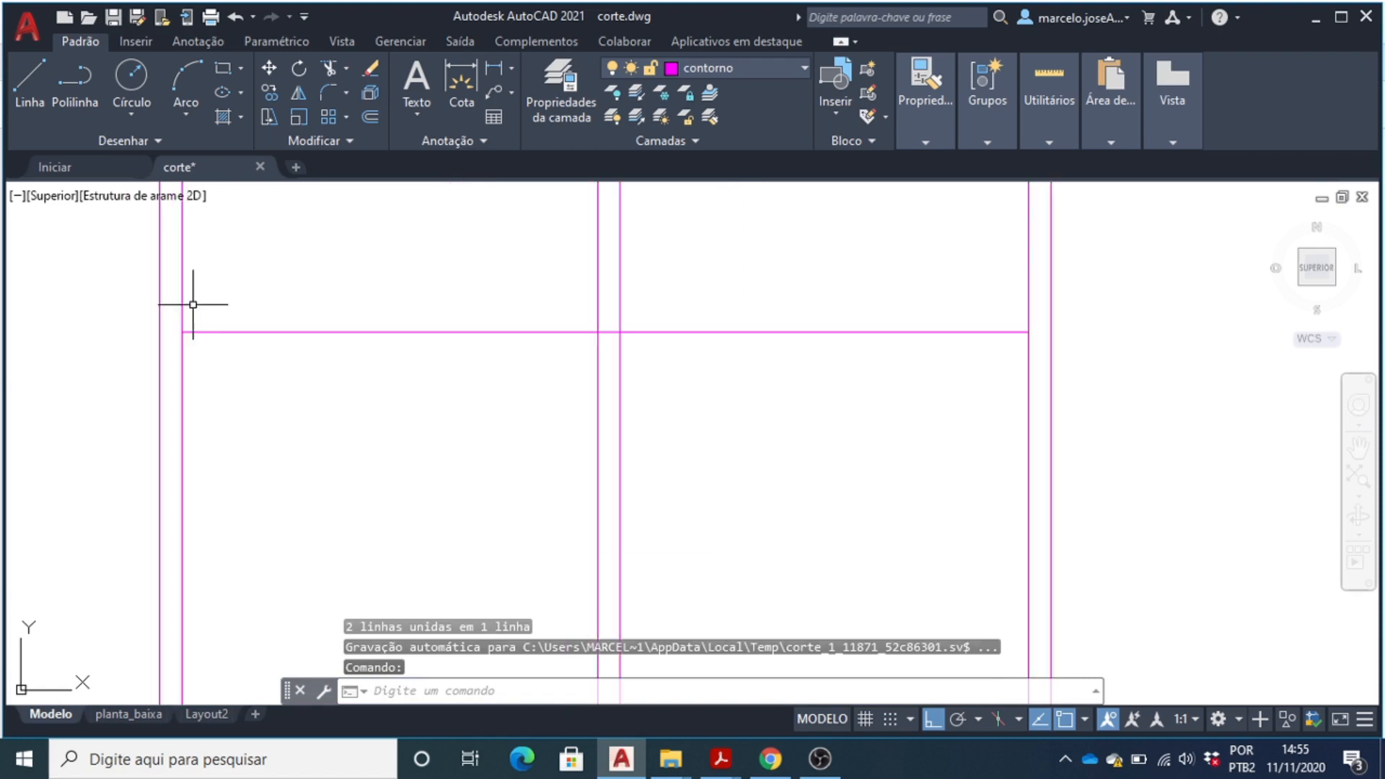
pyautogui.scroll(1, 221, 310)
pyautogui.scroll(-1, 236, 339)
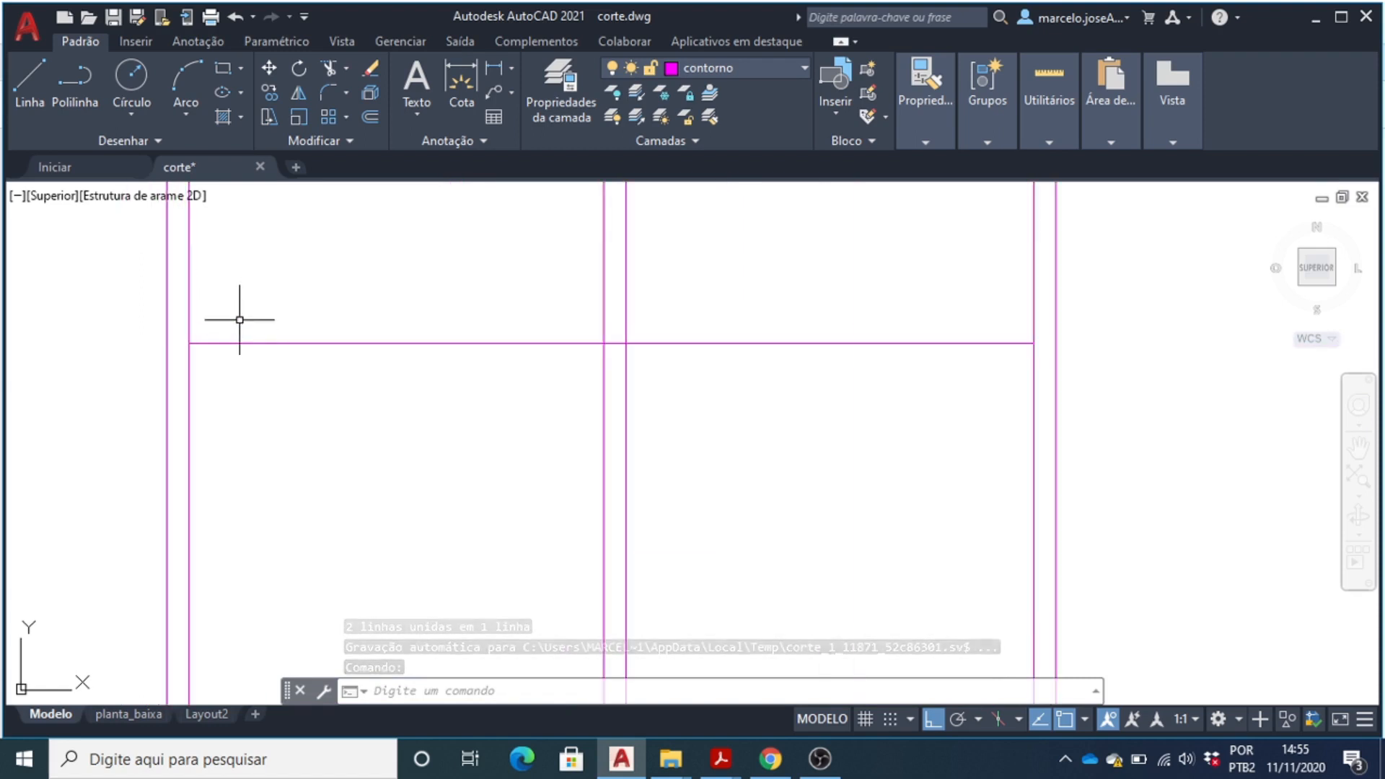
pyautogui.write('EX')
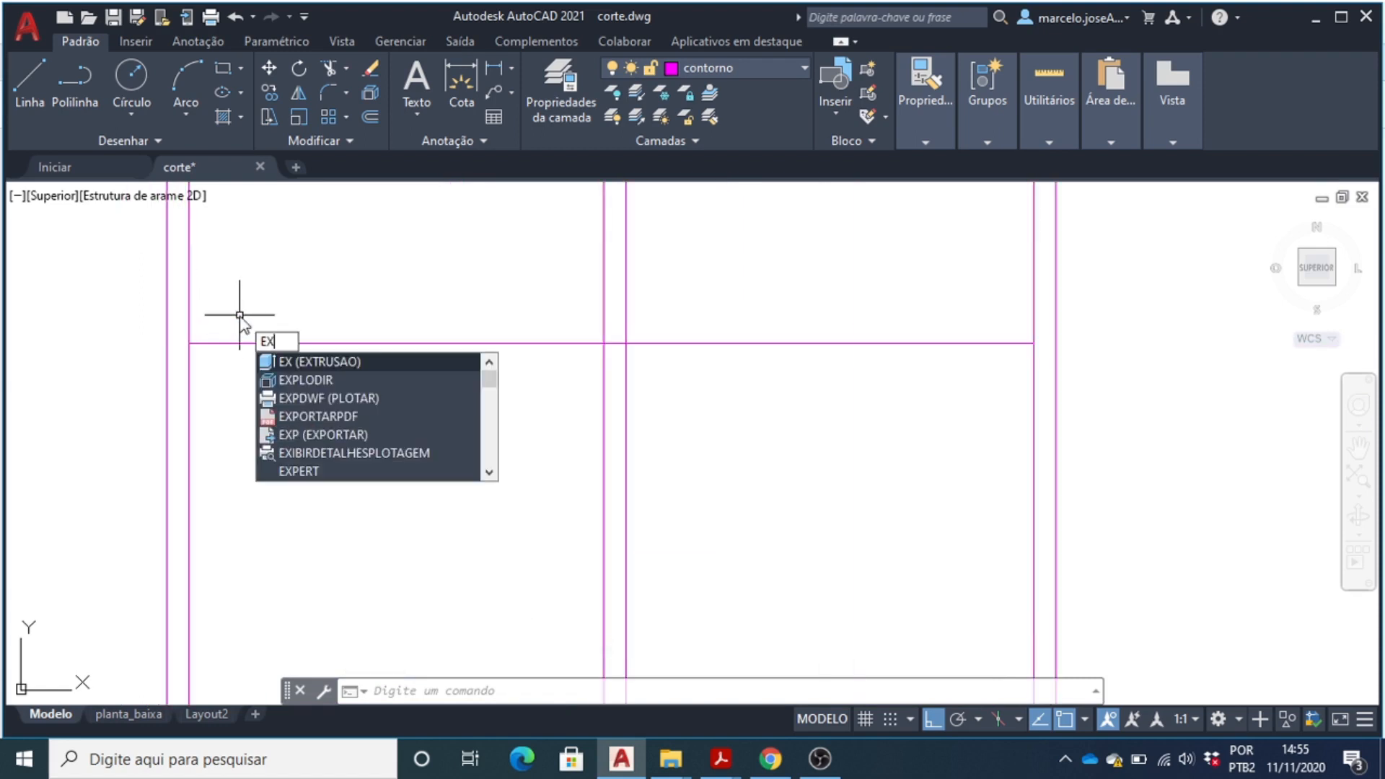
pyautogui.press('BackSpace')
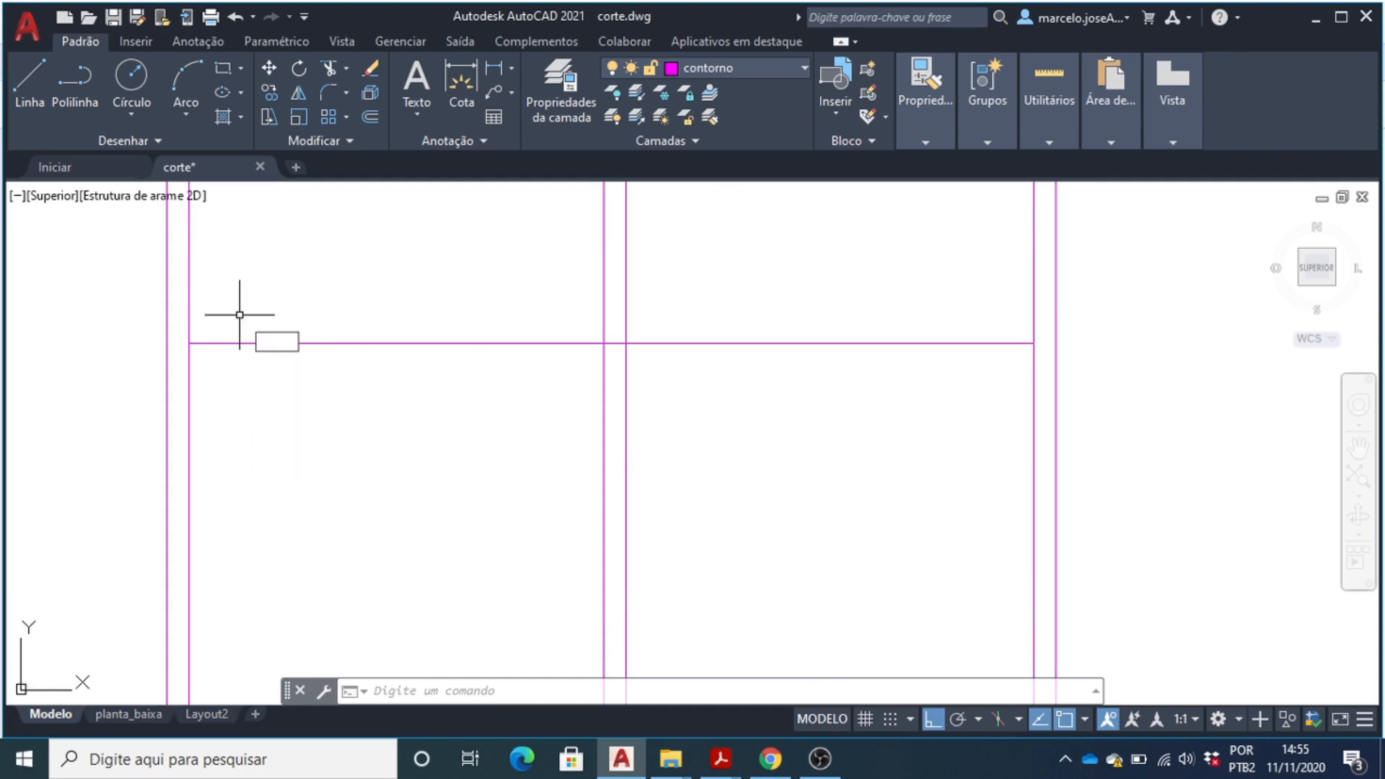
pyautogui.write('ES')
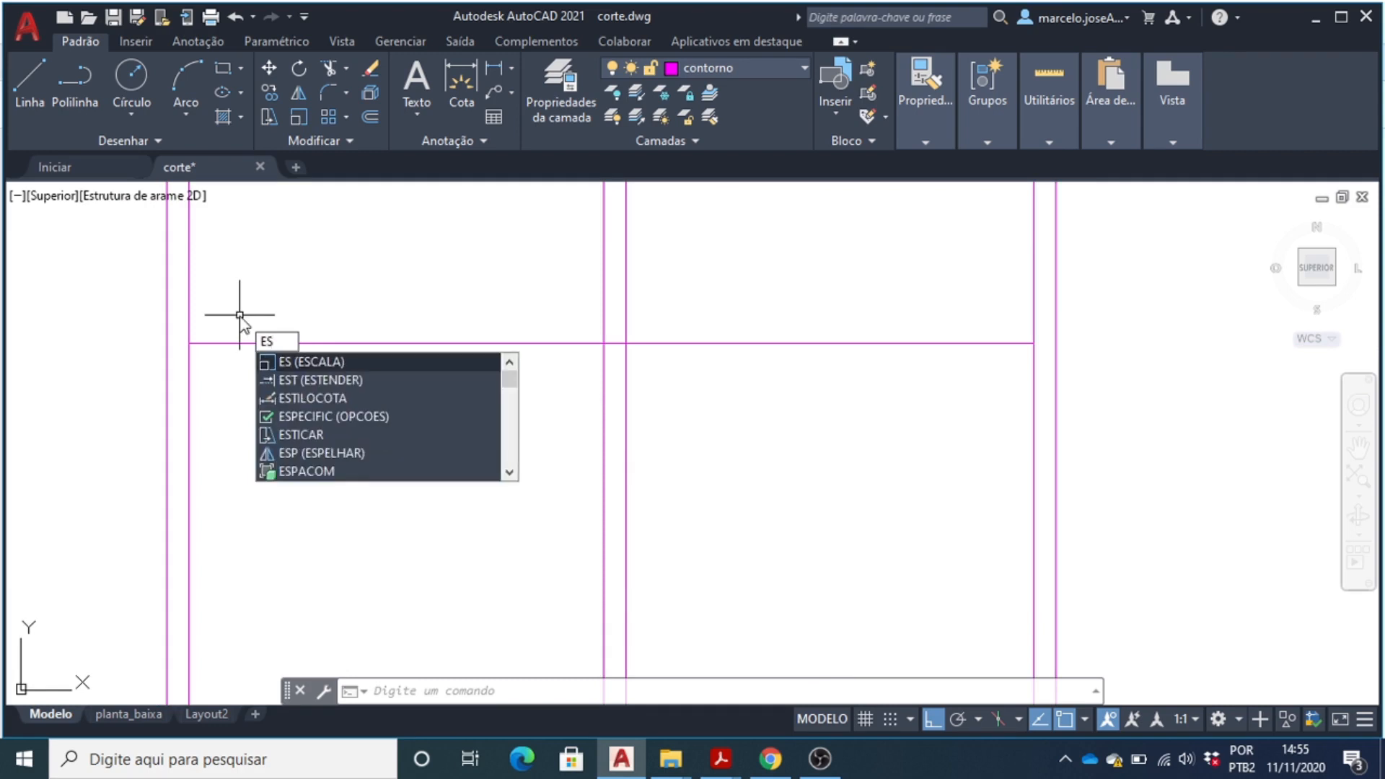
pyautogui.write('T')
pyautogui.press('Return')
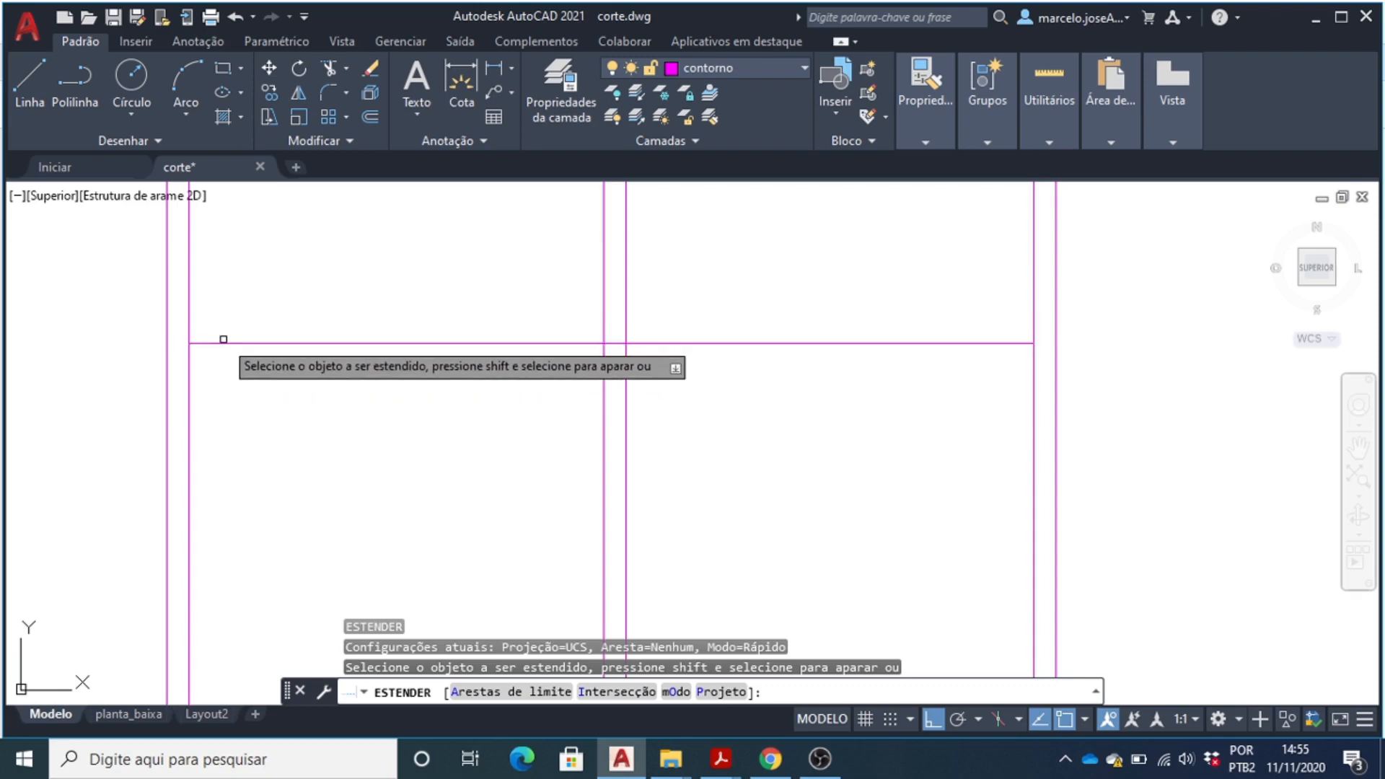
pyautogui.click(220, 341)
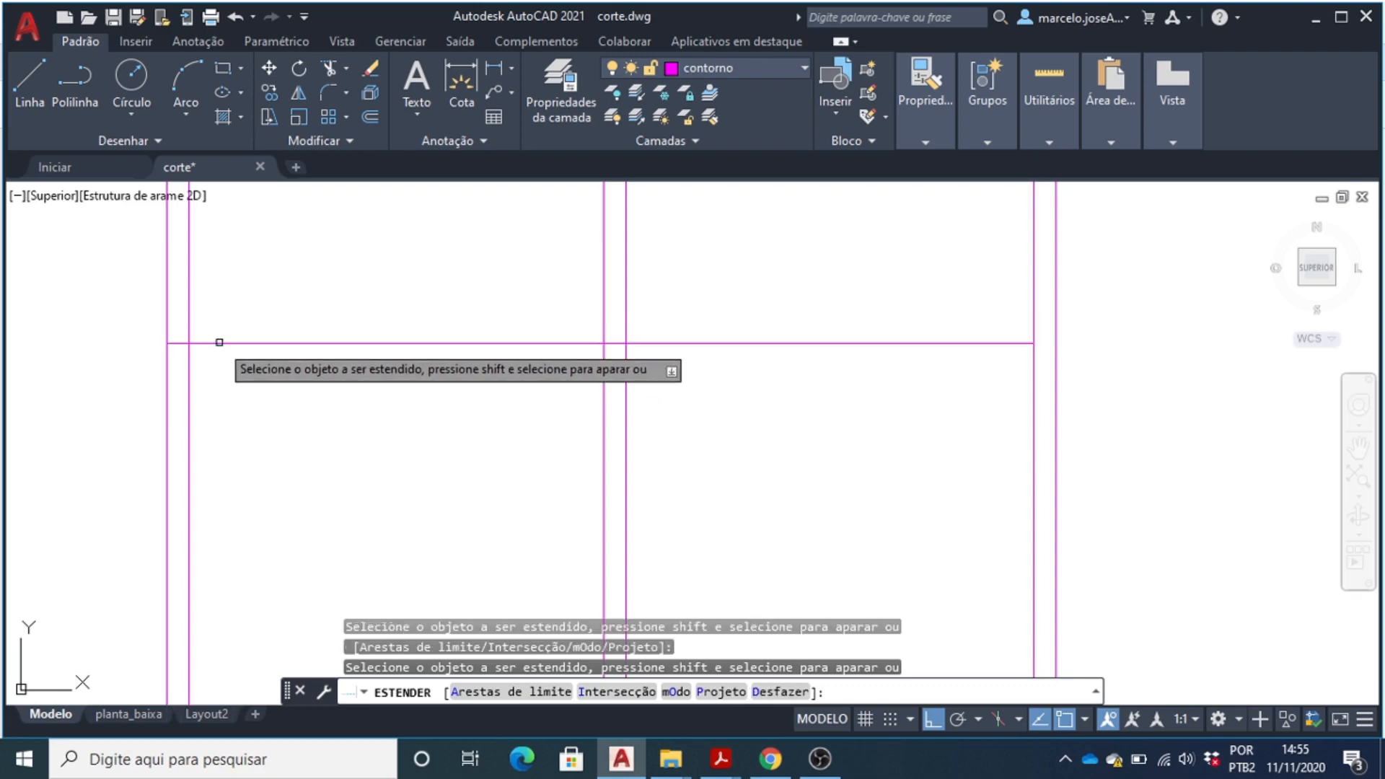
pyautogui.click(969, 339)
pyautogui.press('Return')
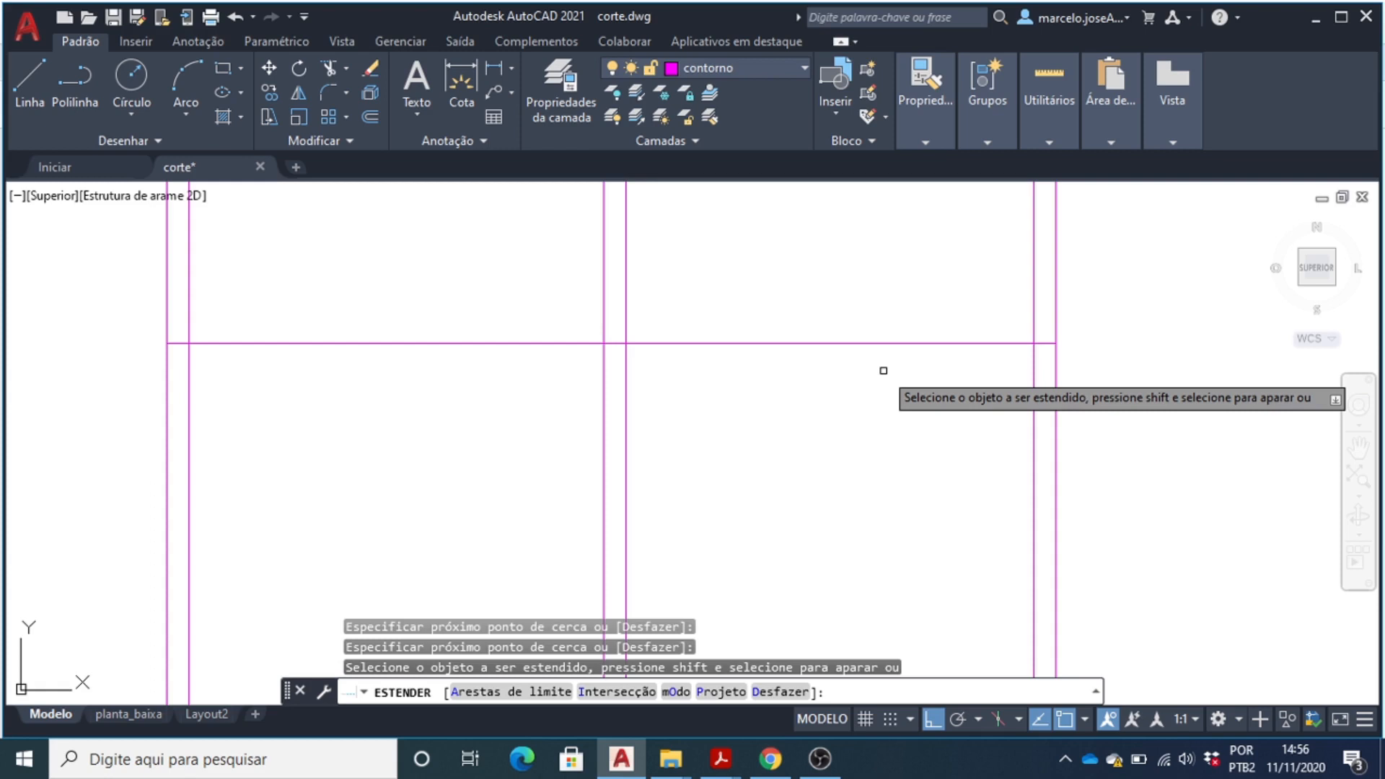
pyautogui.press('Escape')
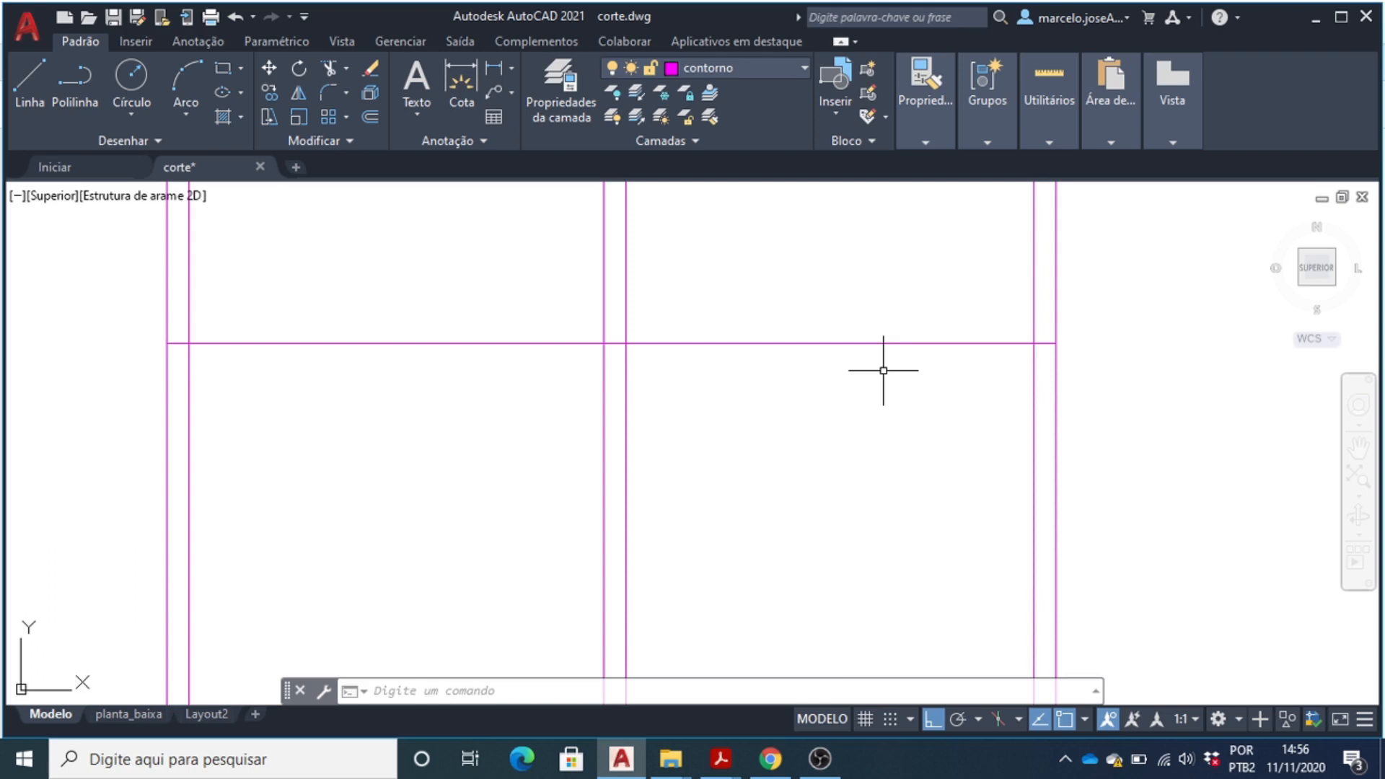
# - Offset the extended horizontal line 10 units upward for the ceiling slab thickness
pyautogui.write('des')
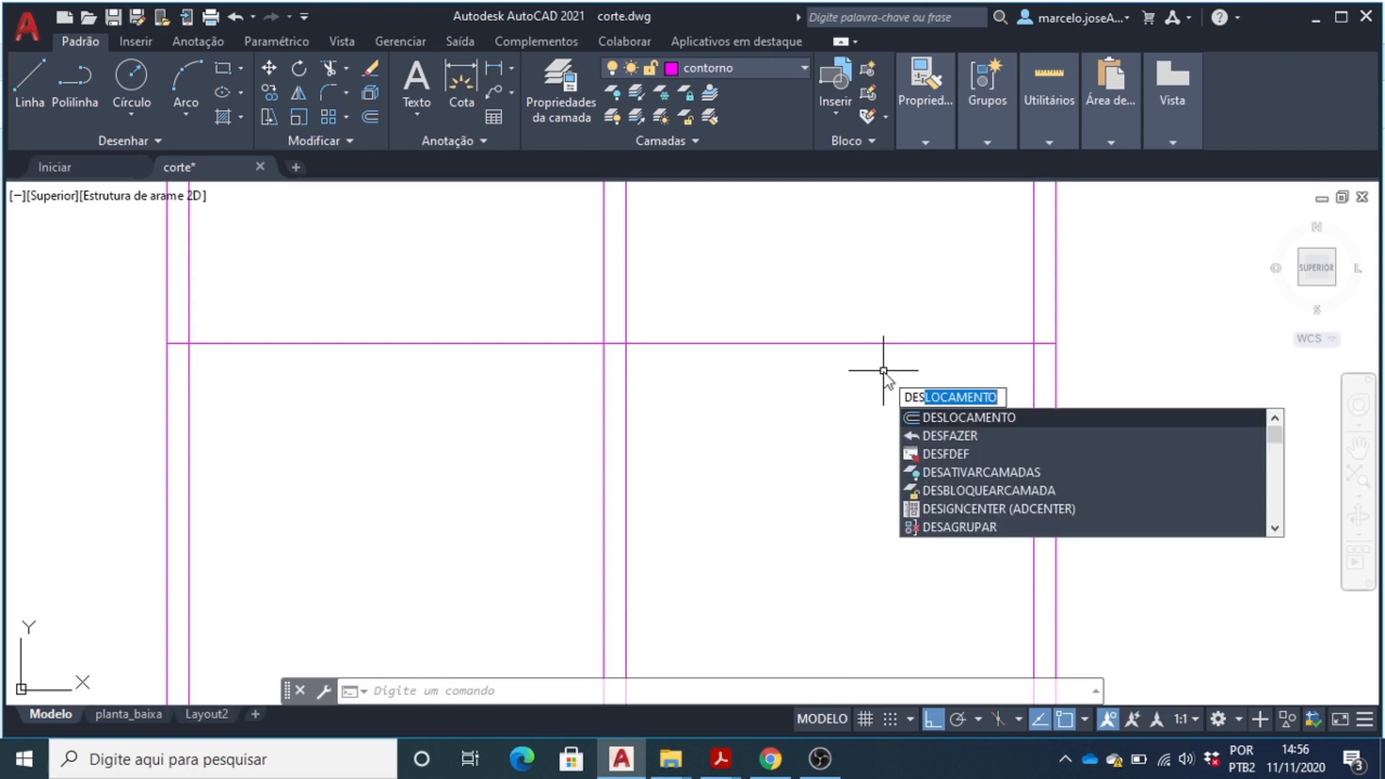
pyautogui.press('Return')
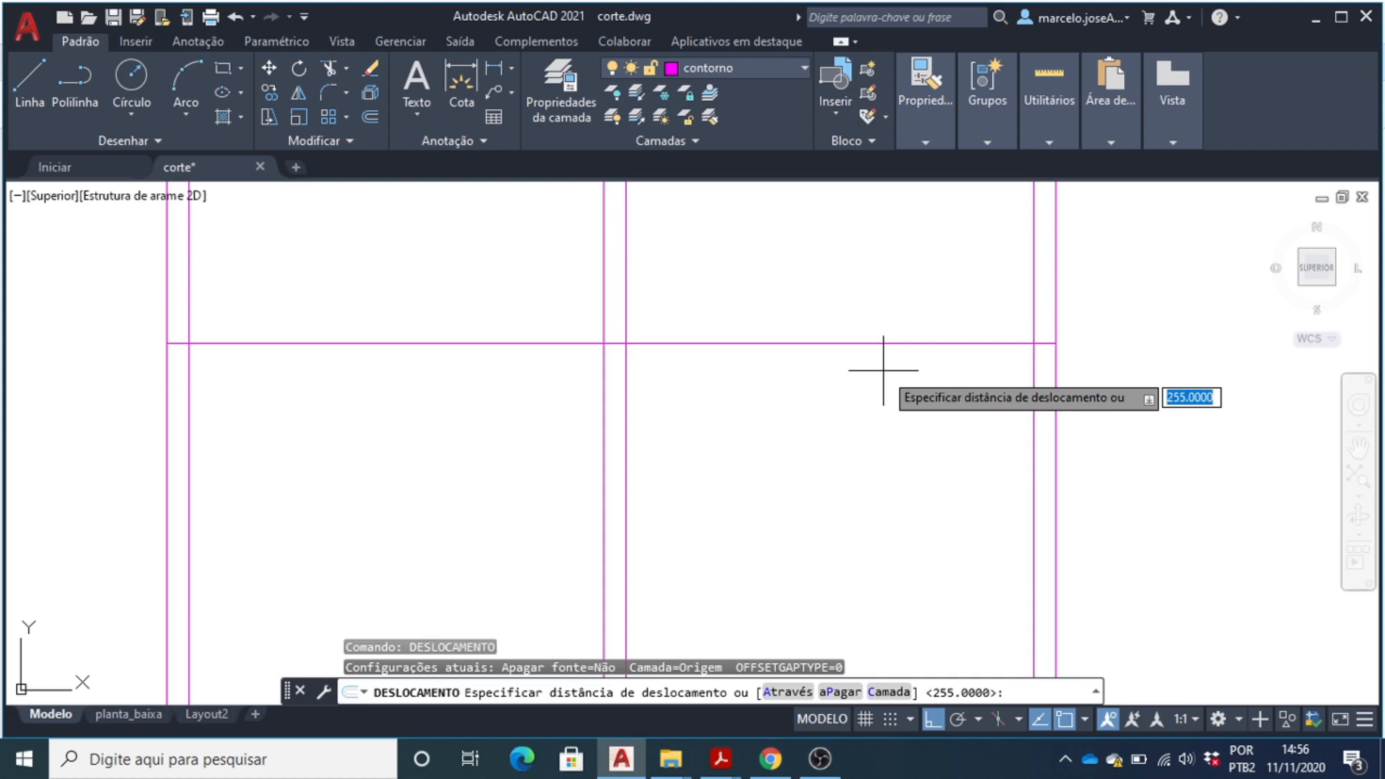
pyautogui.write('10')
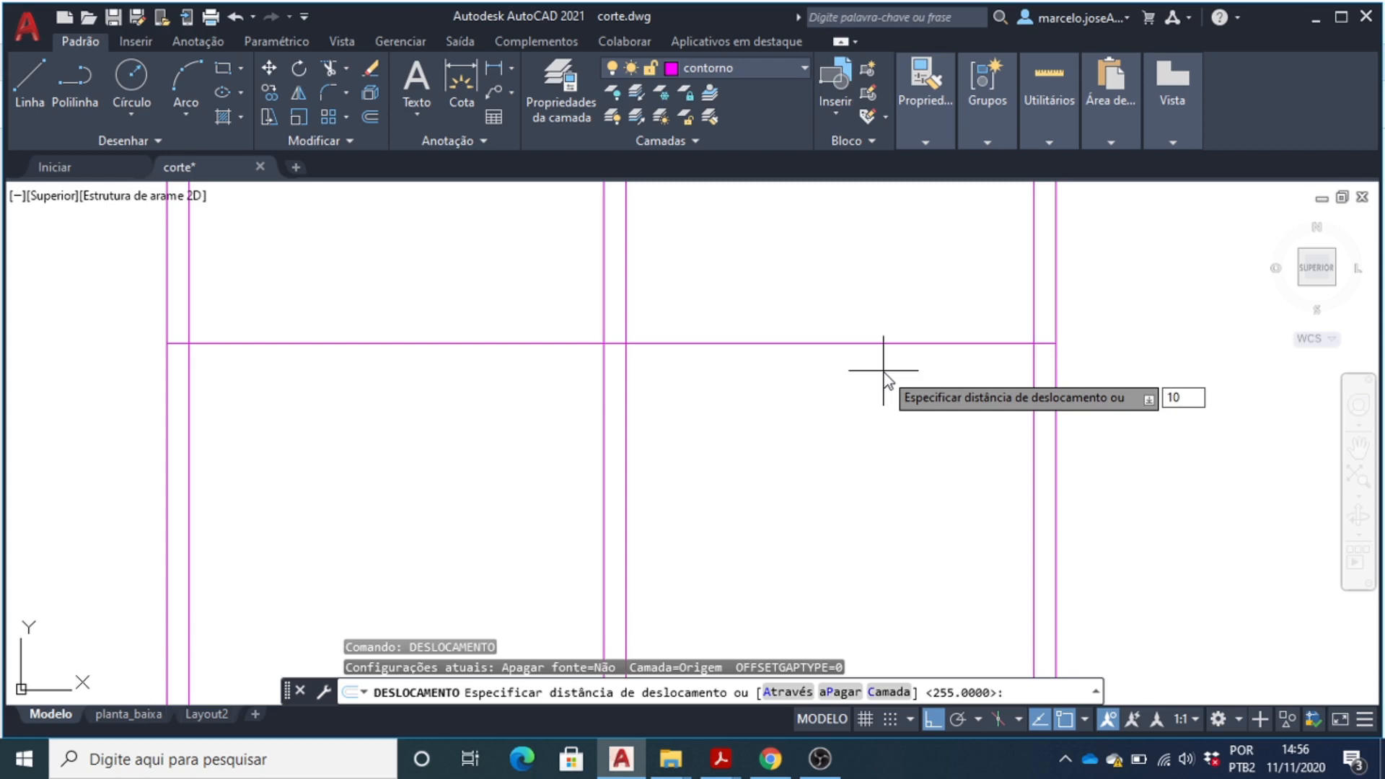
pyautogui.press('Return')
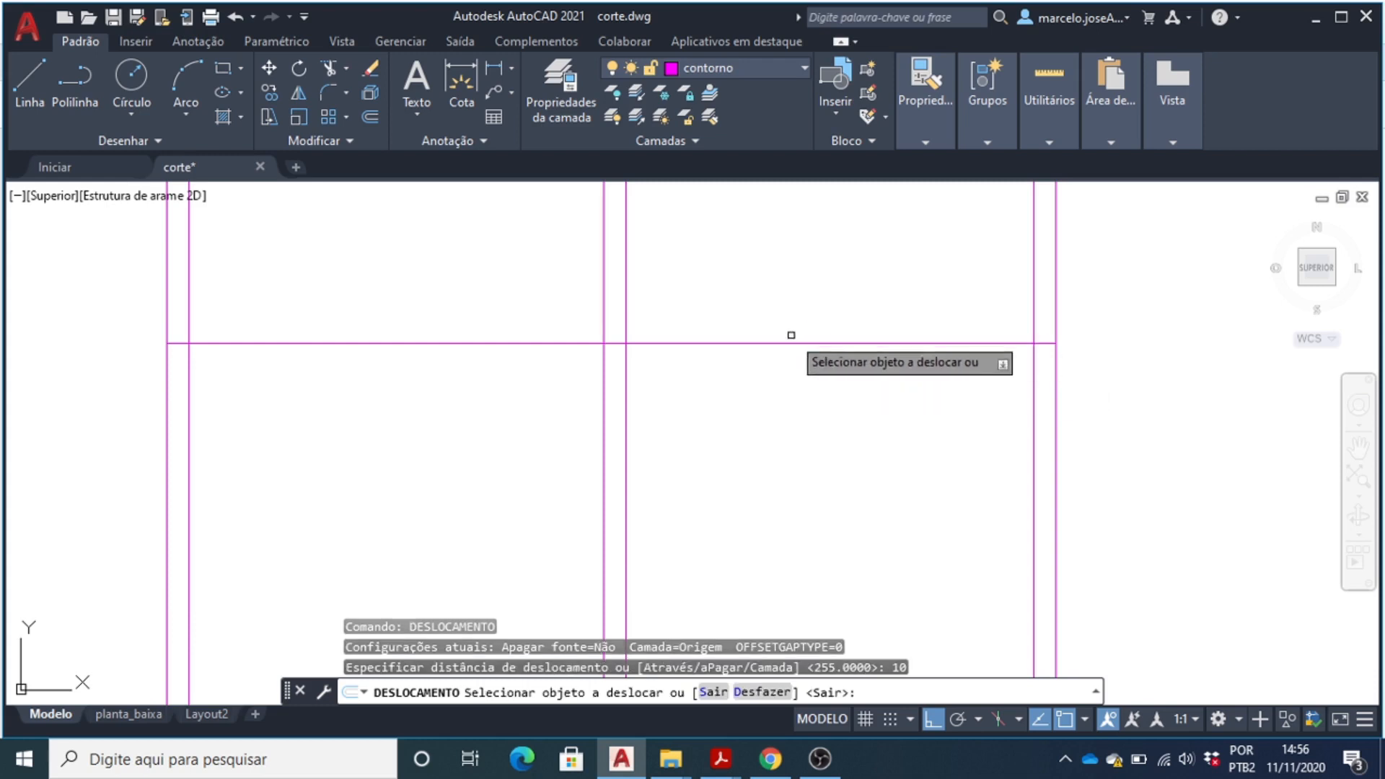
pyautogui.click(772, 345)
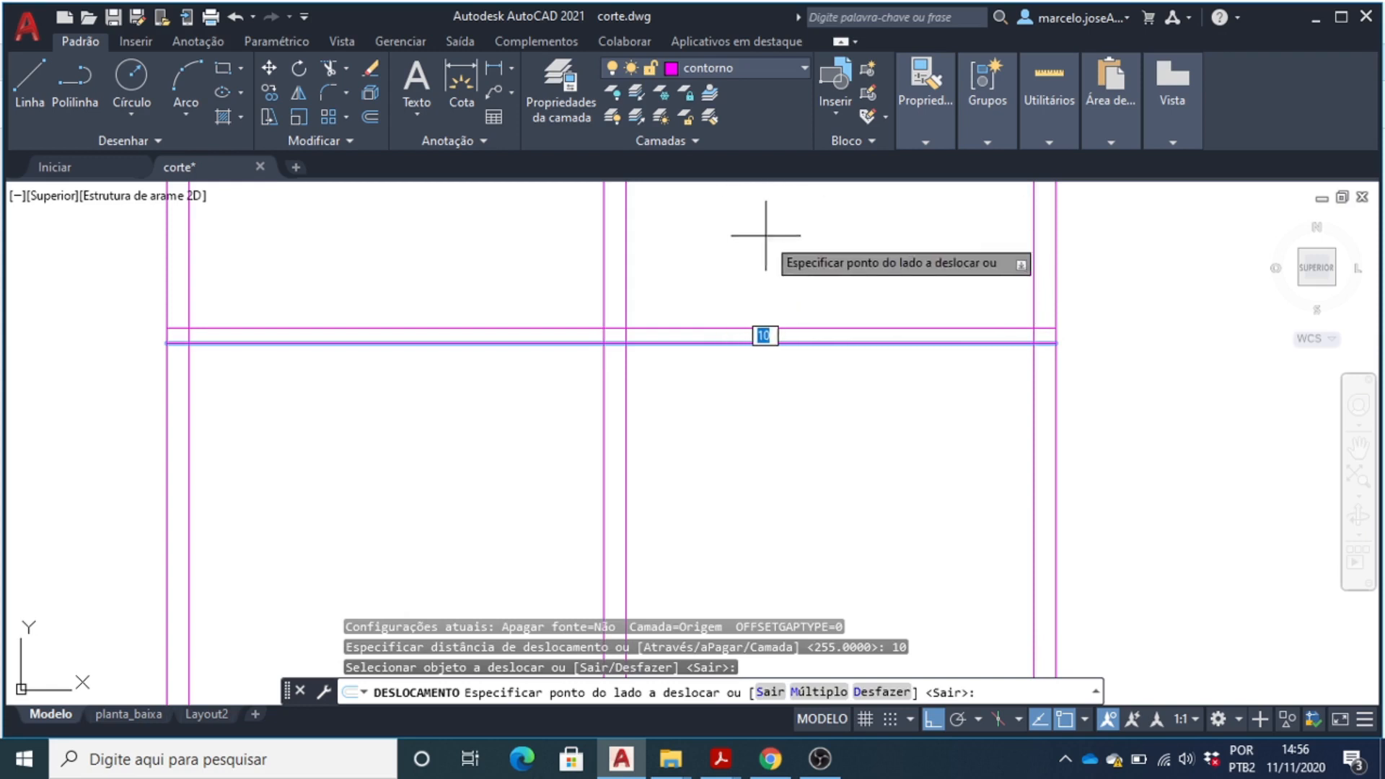
pyautogui.click(746, 275)
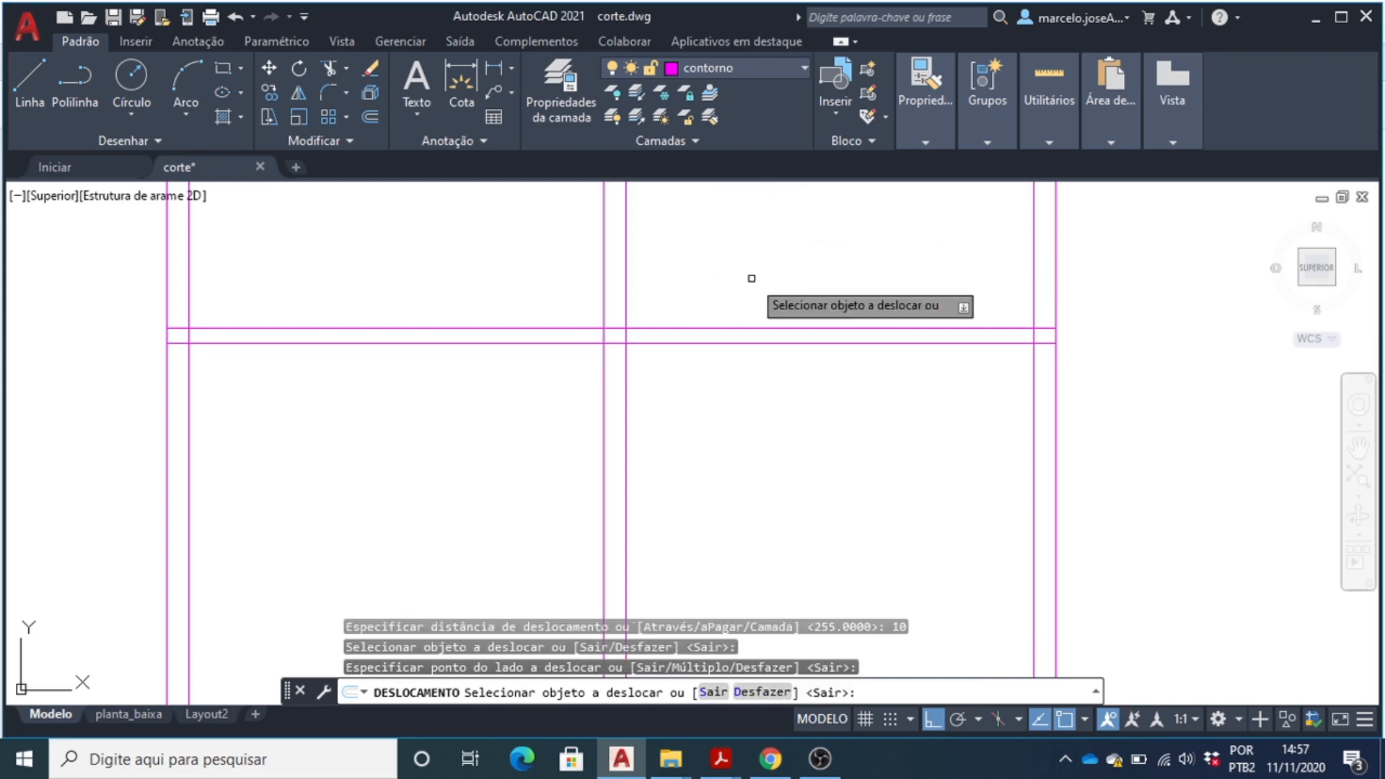
pyautogui.press('Return')
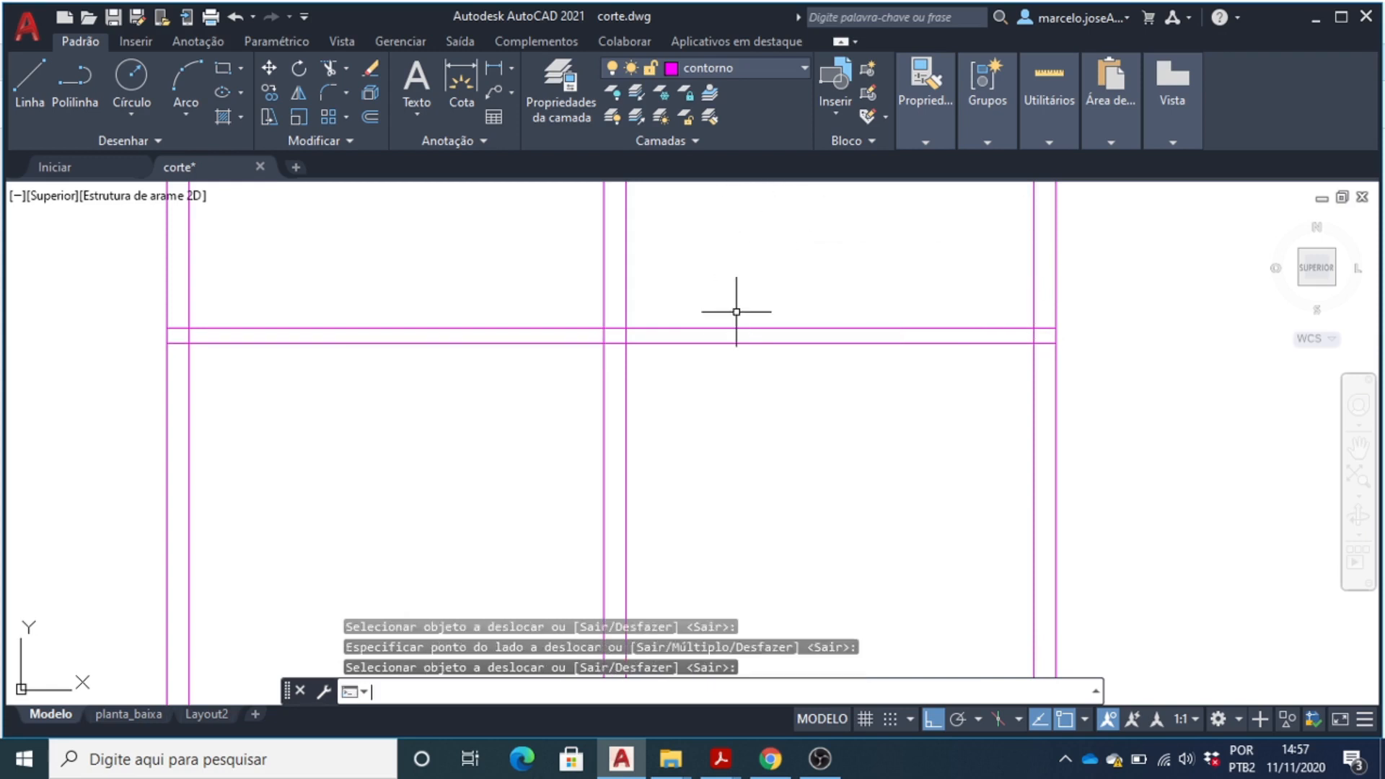
# - Examine the section's walls and ceiling slab together with the roof outline on the floor plan above
pyautogui.scroll(-5, 736, 306)
pyautogui.scroll(-2, 564, 399)
pyautogui.scroll(2, 553, 378)
pyautogui.scroll(-1, 564, 386)
pyautogui.scroll(-1, 573, 377)
pyautogui.scroll(3, 566, 371)
pyautogui.scroll(-3, 541, 382)
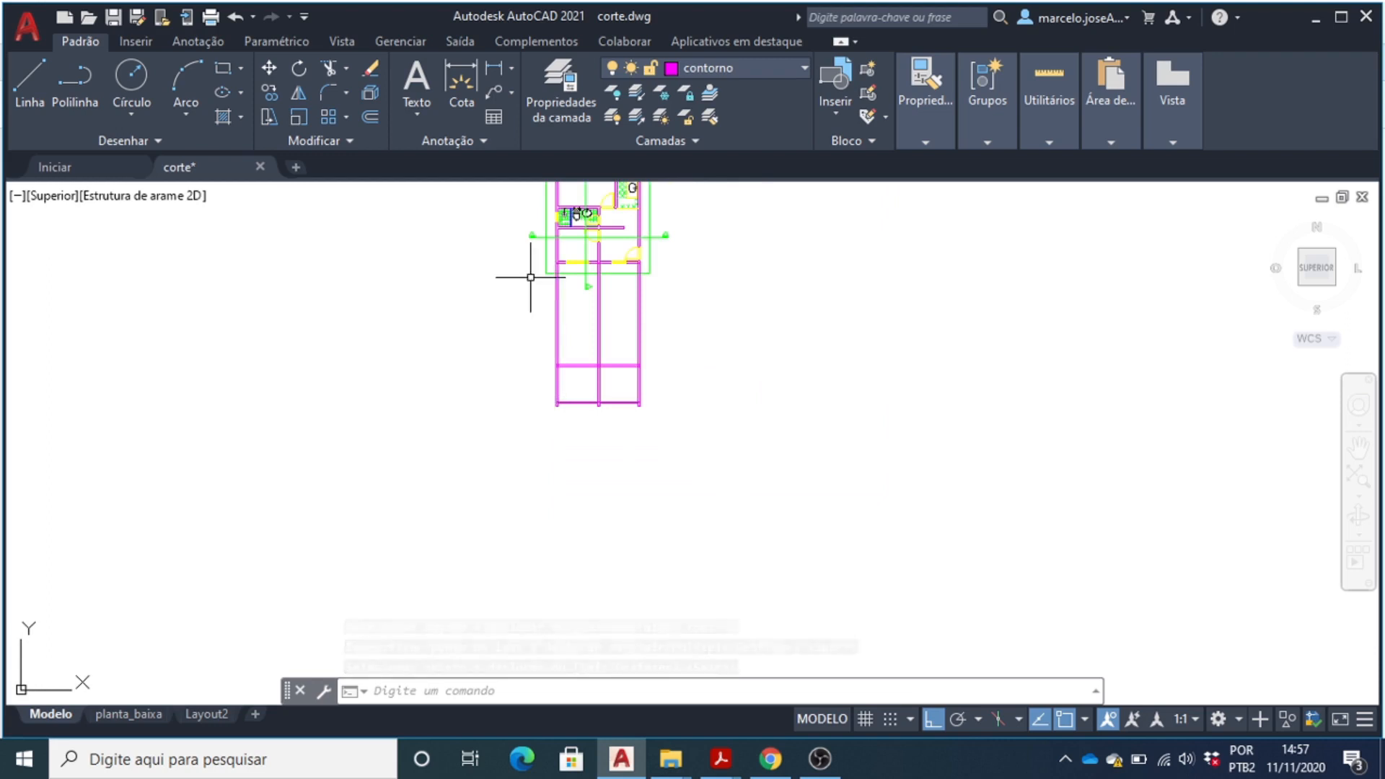
pyautogui.scroll(1, 544, 294)
pyautogui.scroll(-2, 539, 271)
pyautogui.scroll(3, 540, 271)
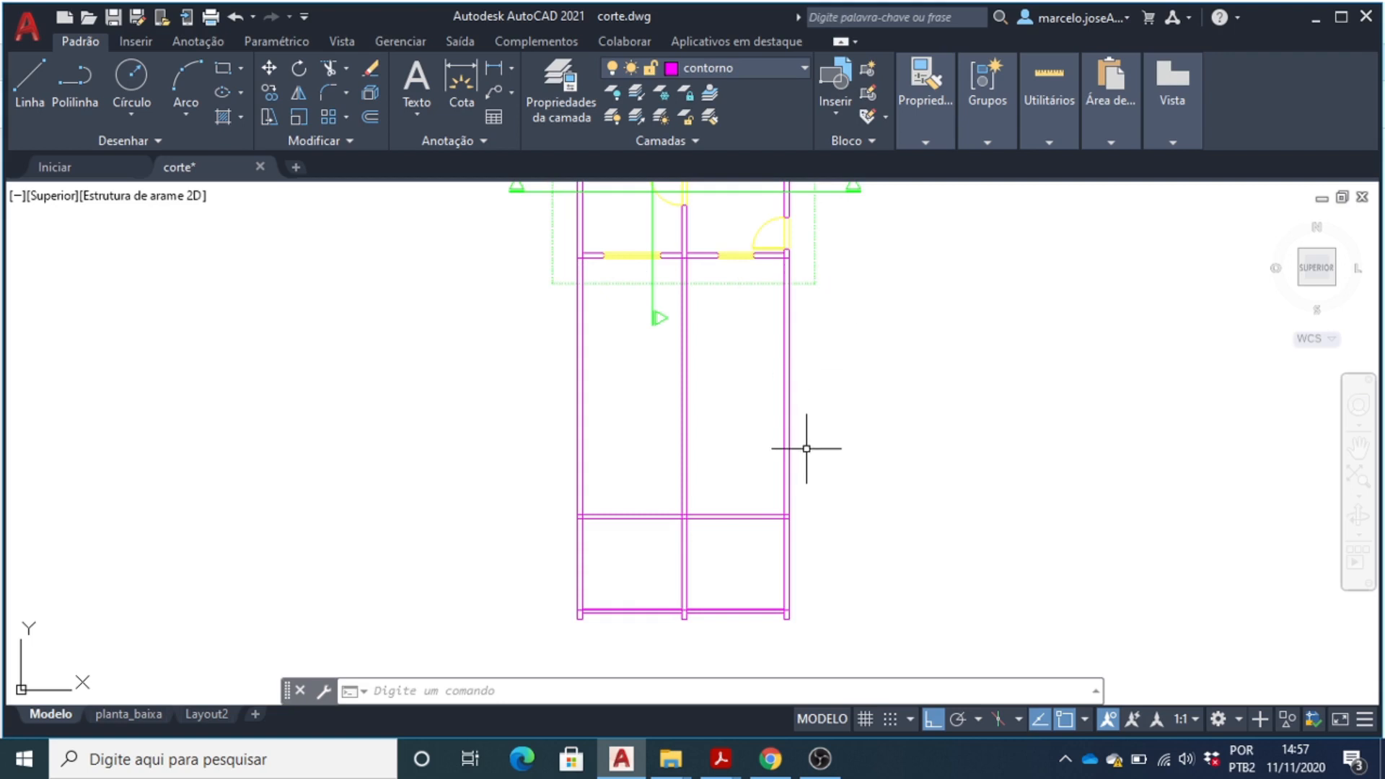
pyautogui.press('Return')
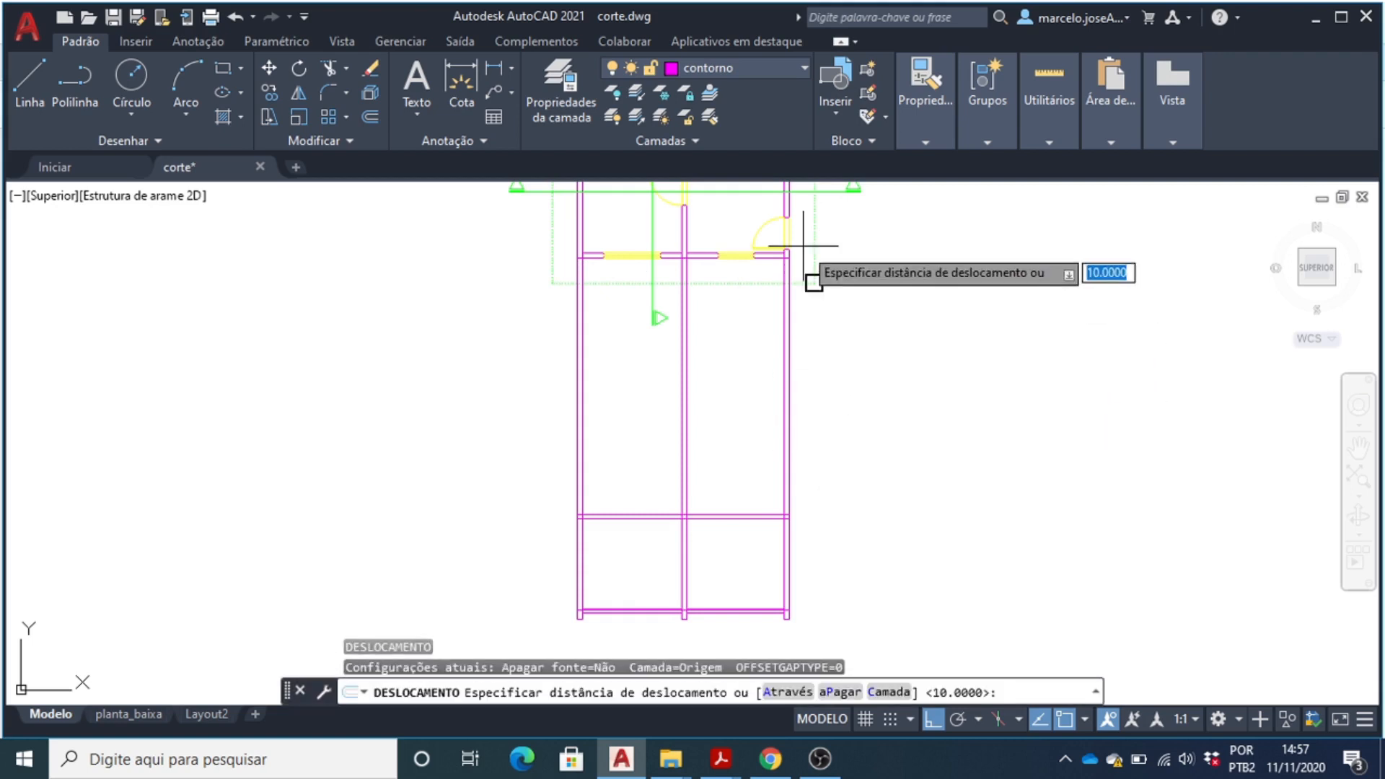
pyautogui.scroll(2, 817, 284)
pyautogui.scroll(-4, 816, 285)
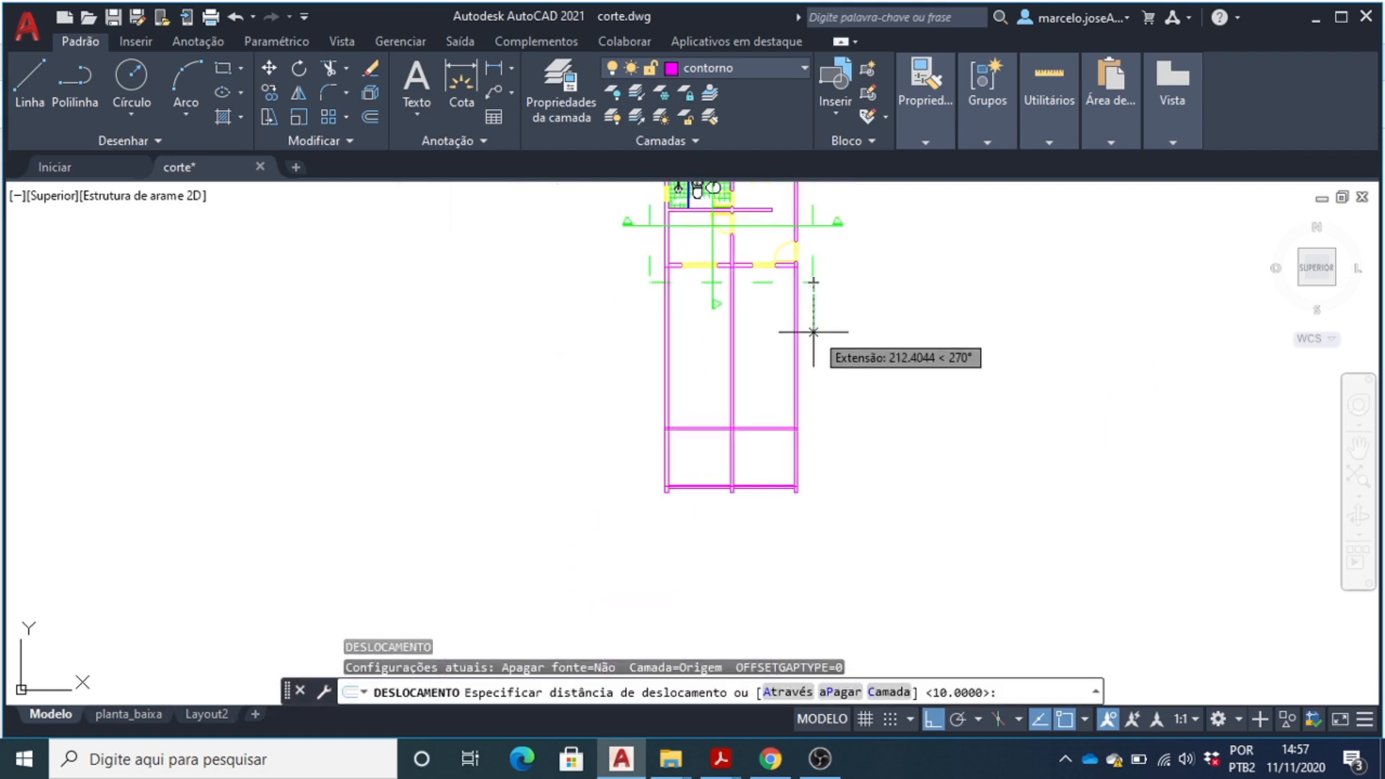
pyautogui.click(814, 282)
pyautogui.scroll(4, 829, 464)
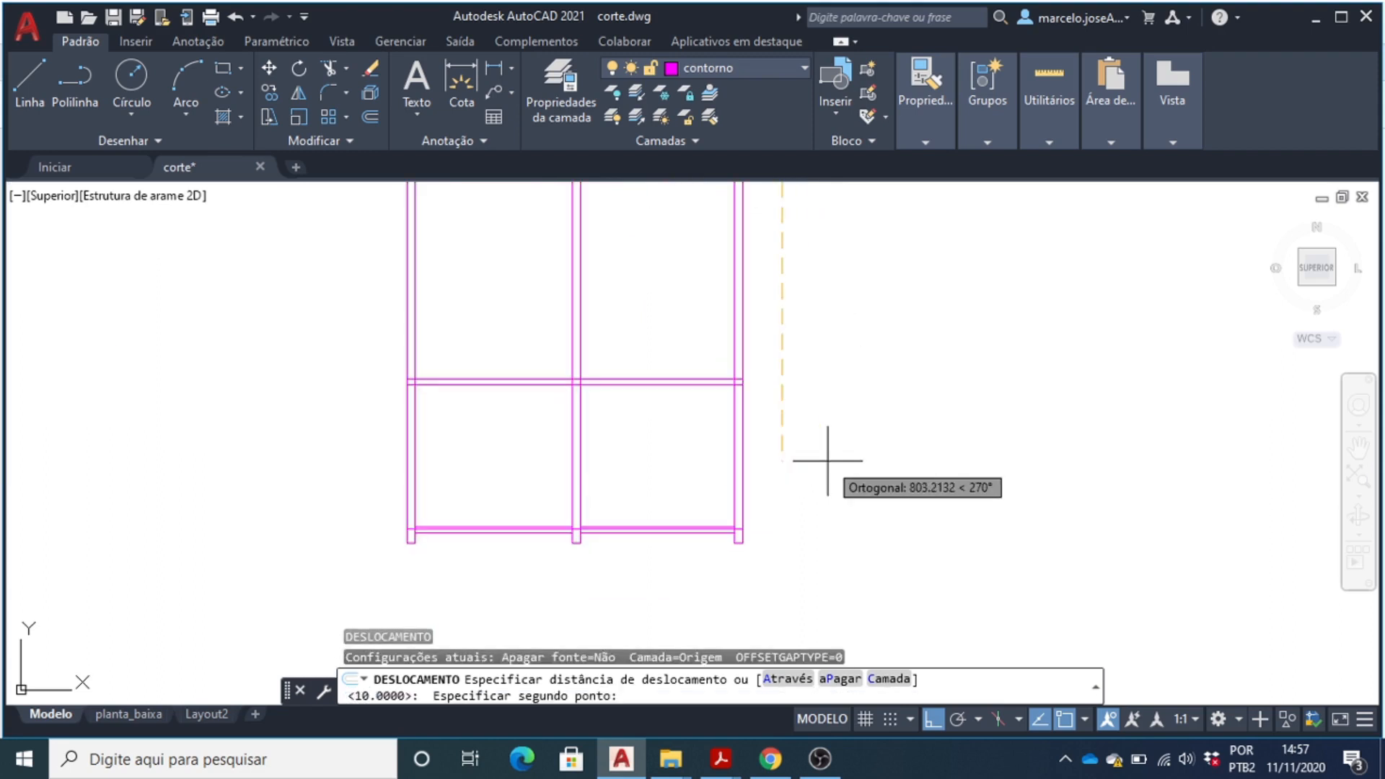
pyautogui.click(794, 406)
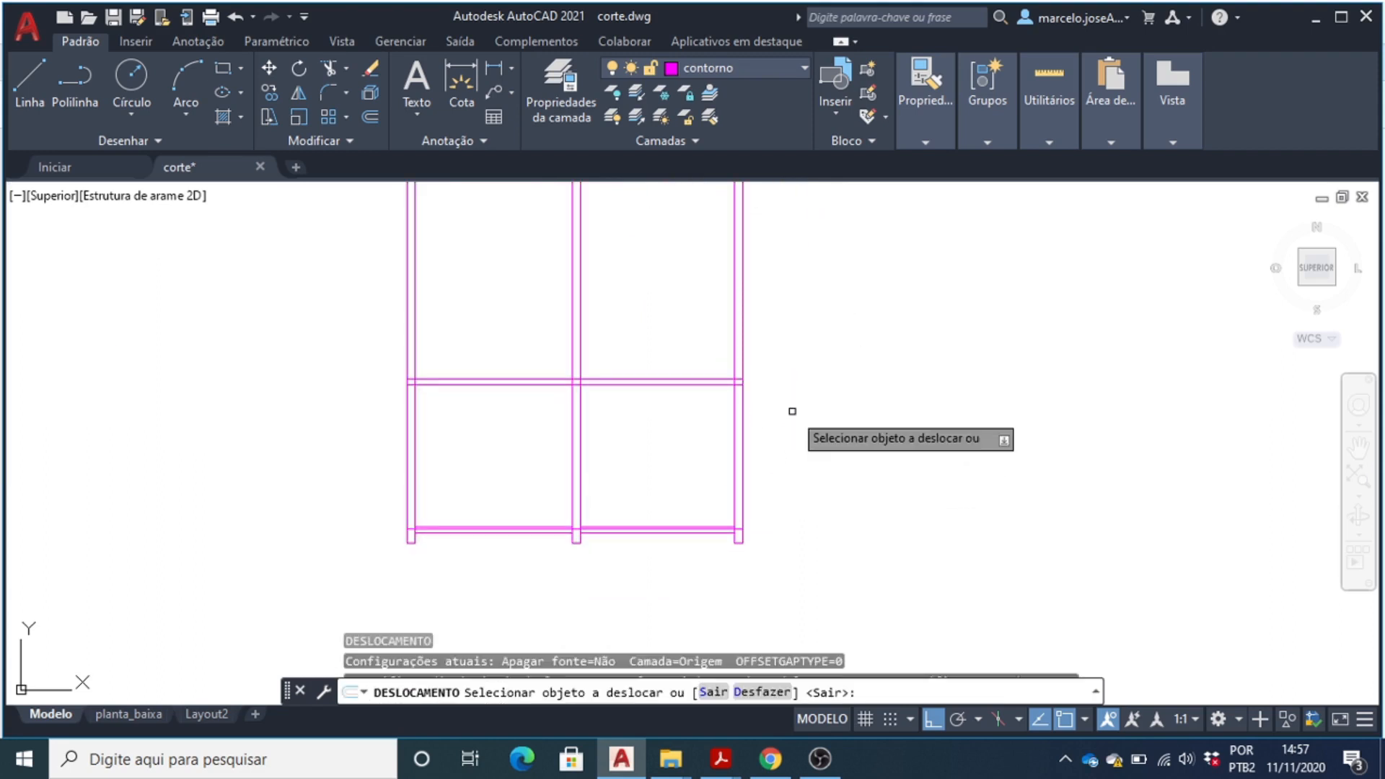
pyautogui.press('Escape')
# - Draw a vertical line from the roof outline's lower-right corner down to between the ceiling slab and the floor
pyautogui.write('l')
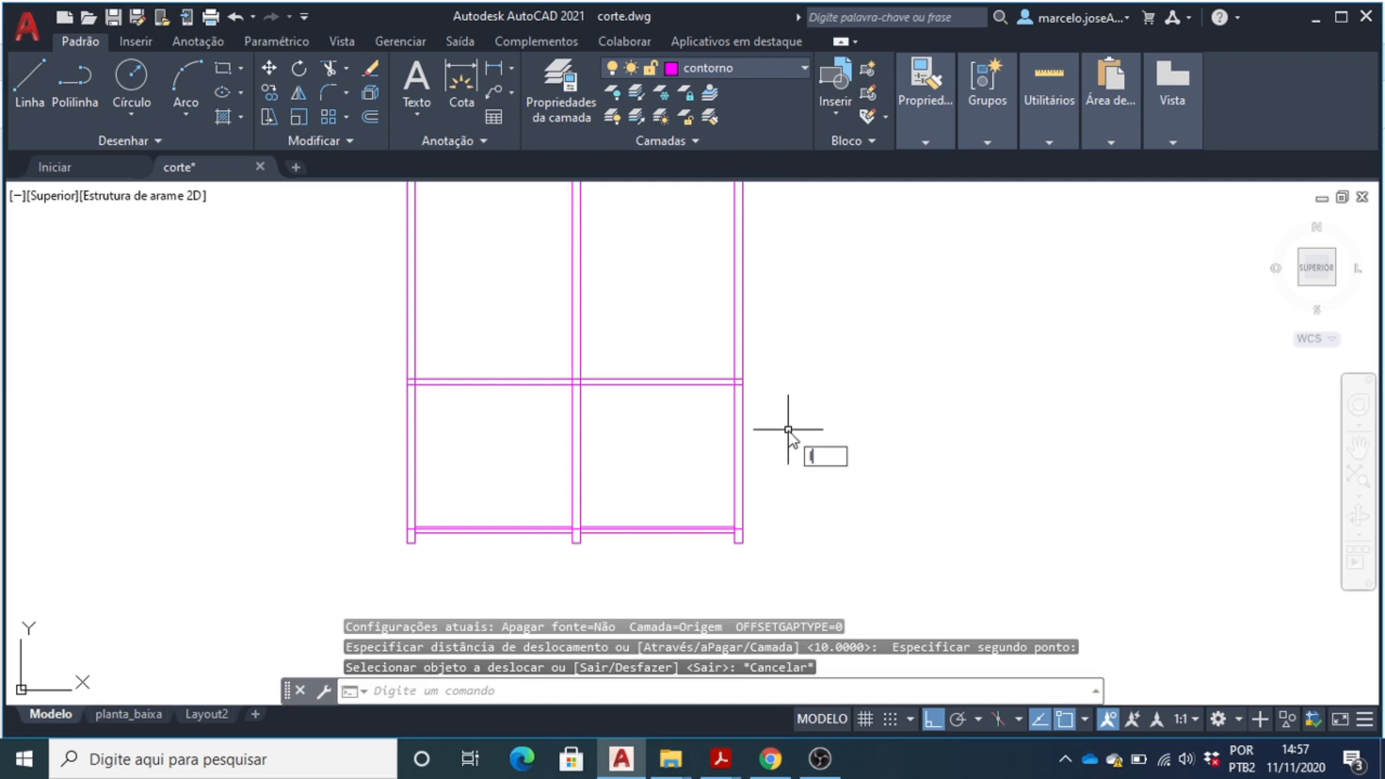
pyautogui.press('Return')
pyautogui.scroll(-8, 792, 405)
pyautogui.scroll(8, 791, 404)
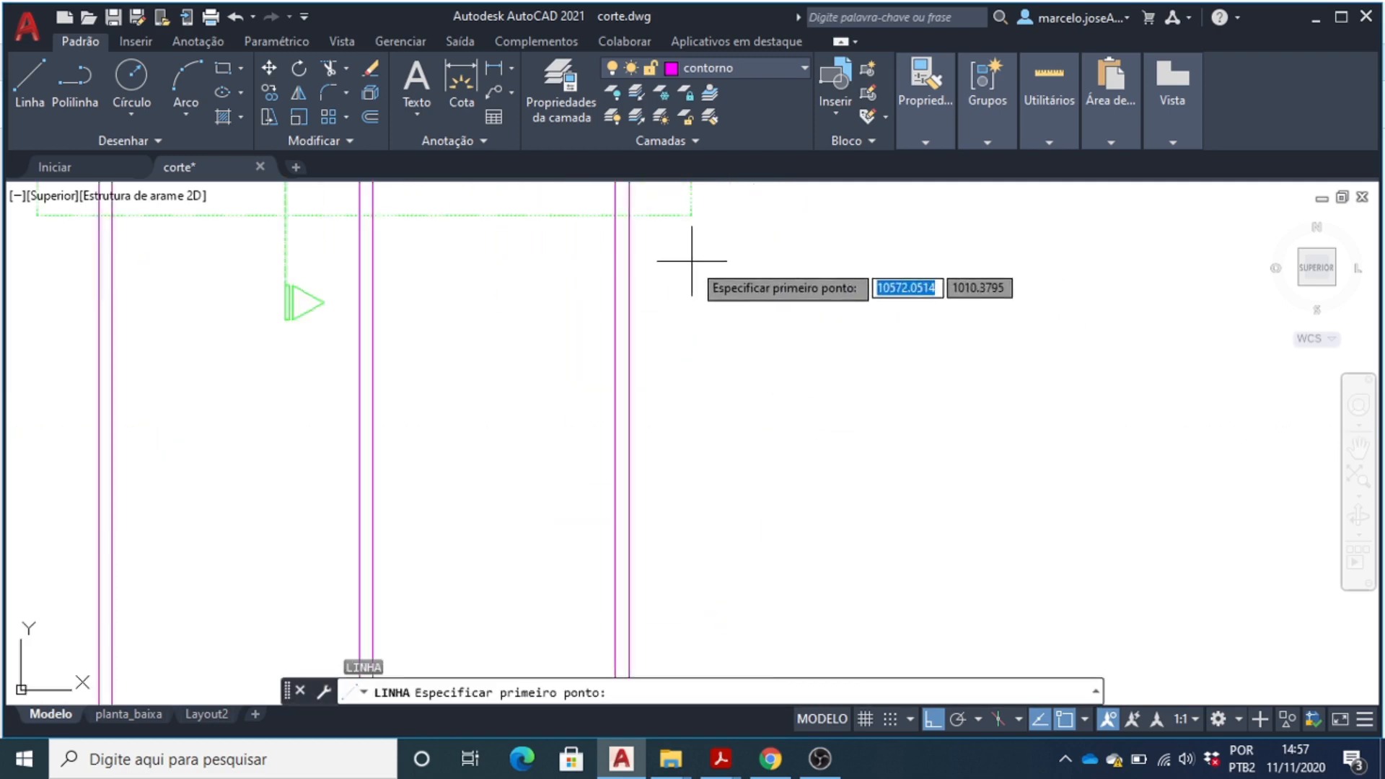
pyautogui.click(691, 215)
pyautogui.scroll(-5, 729, 282)
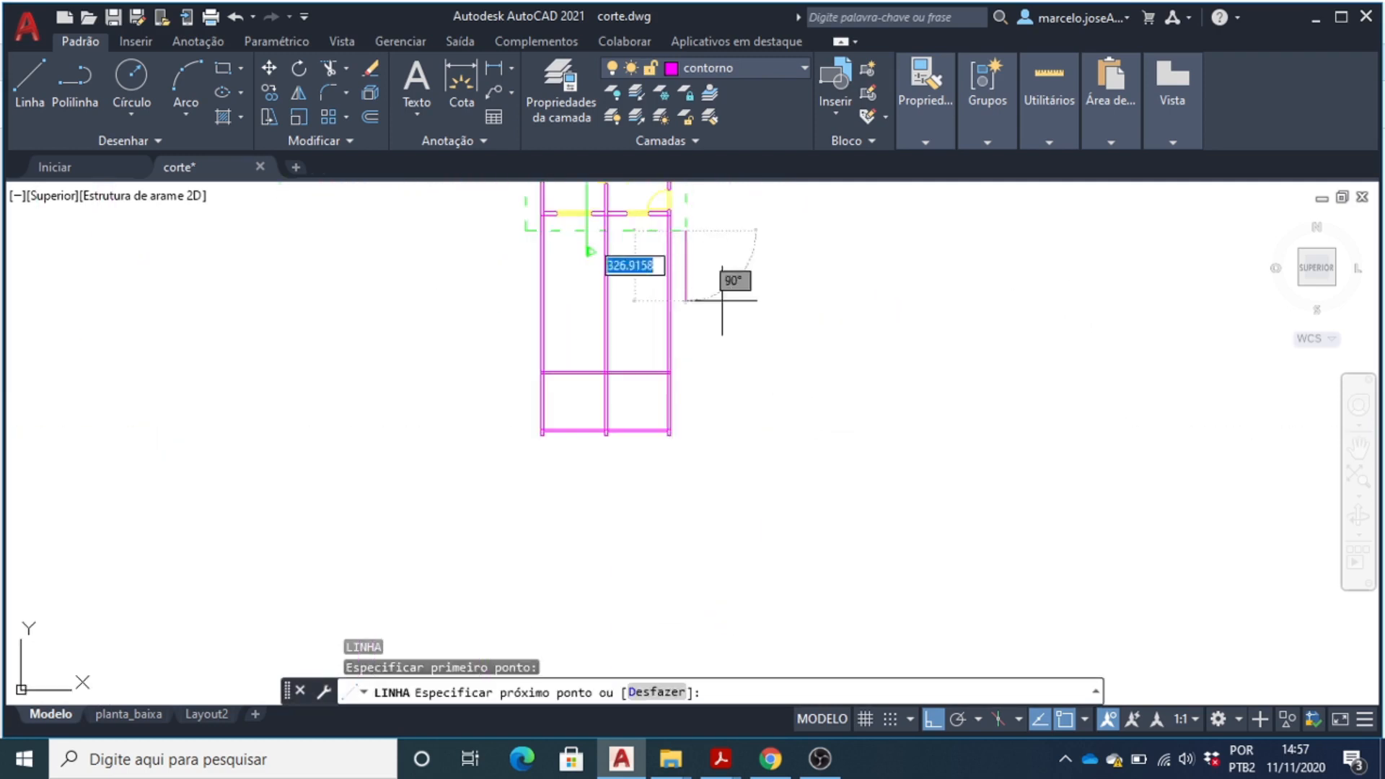
pyautogui.scroll(5, 692, 403)
pyautogui.click(691, 402)
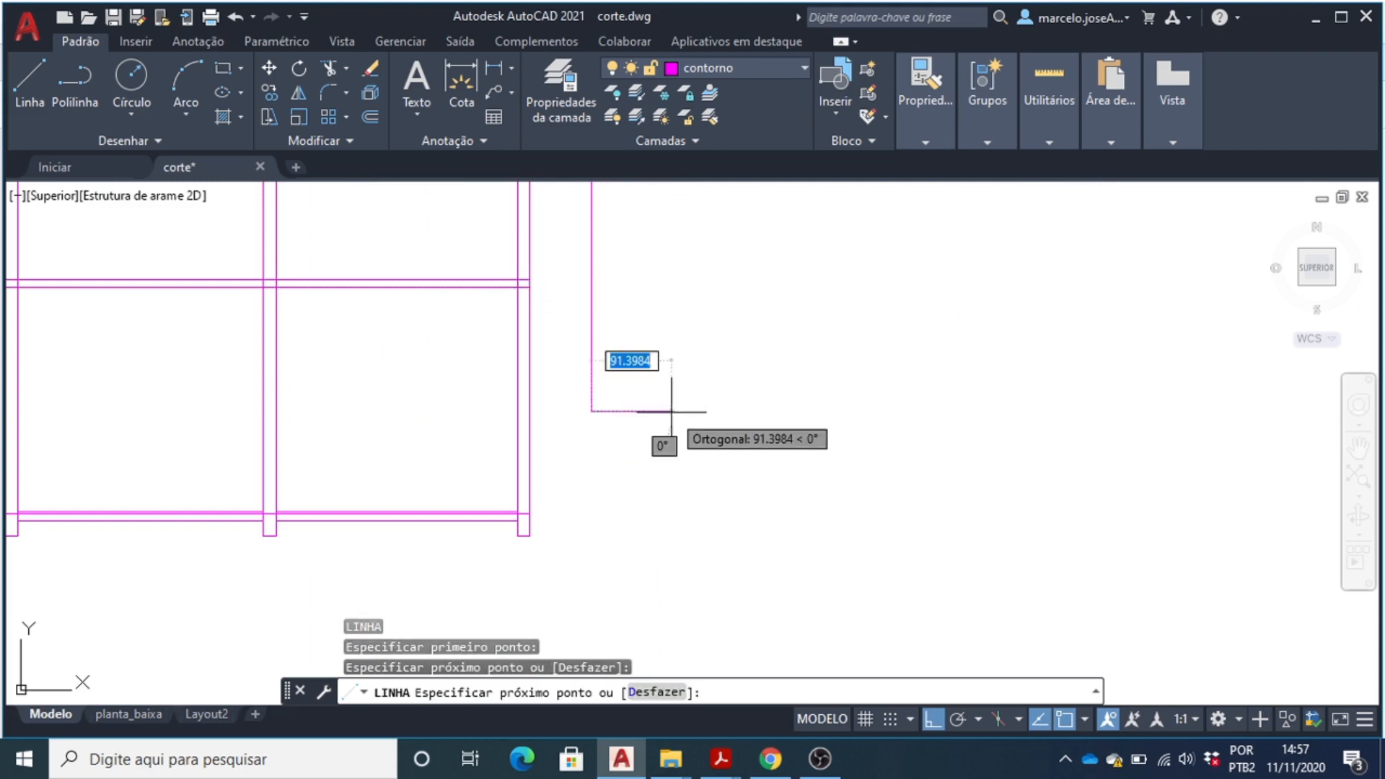
pyautogui.press('Return')
# - Draw a vertical line about 720 units long down from the roof outline's lower-left corner, ending just below the ceiling slab
pyautogui.scroll(-4, 671, 423)
pyautogui.scroll(4, 433, 238)
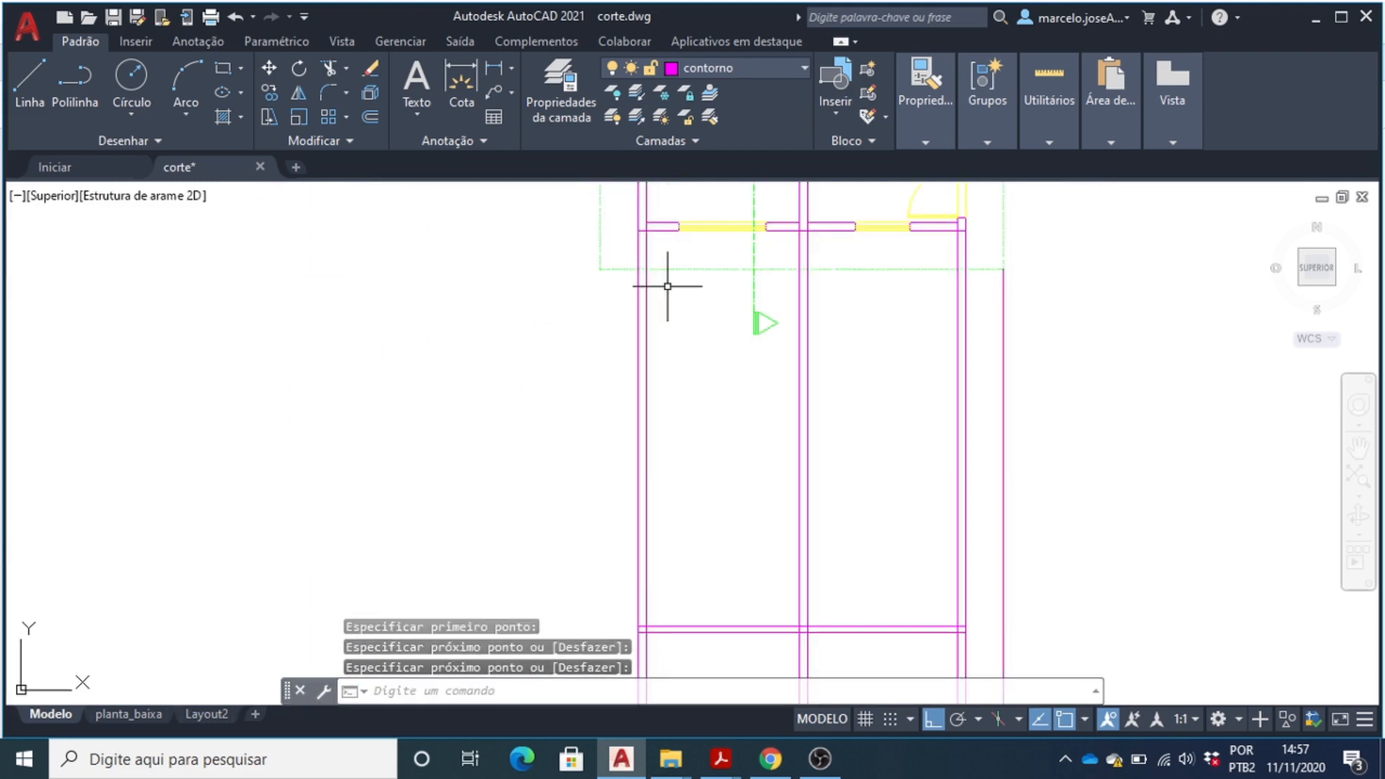
pyautogui.press('Return')
pyautogui.click(600, 269)
pyautogui.scroll(-4, 570, 462)
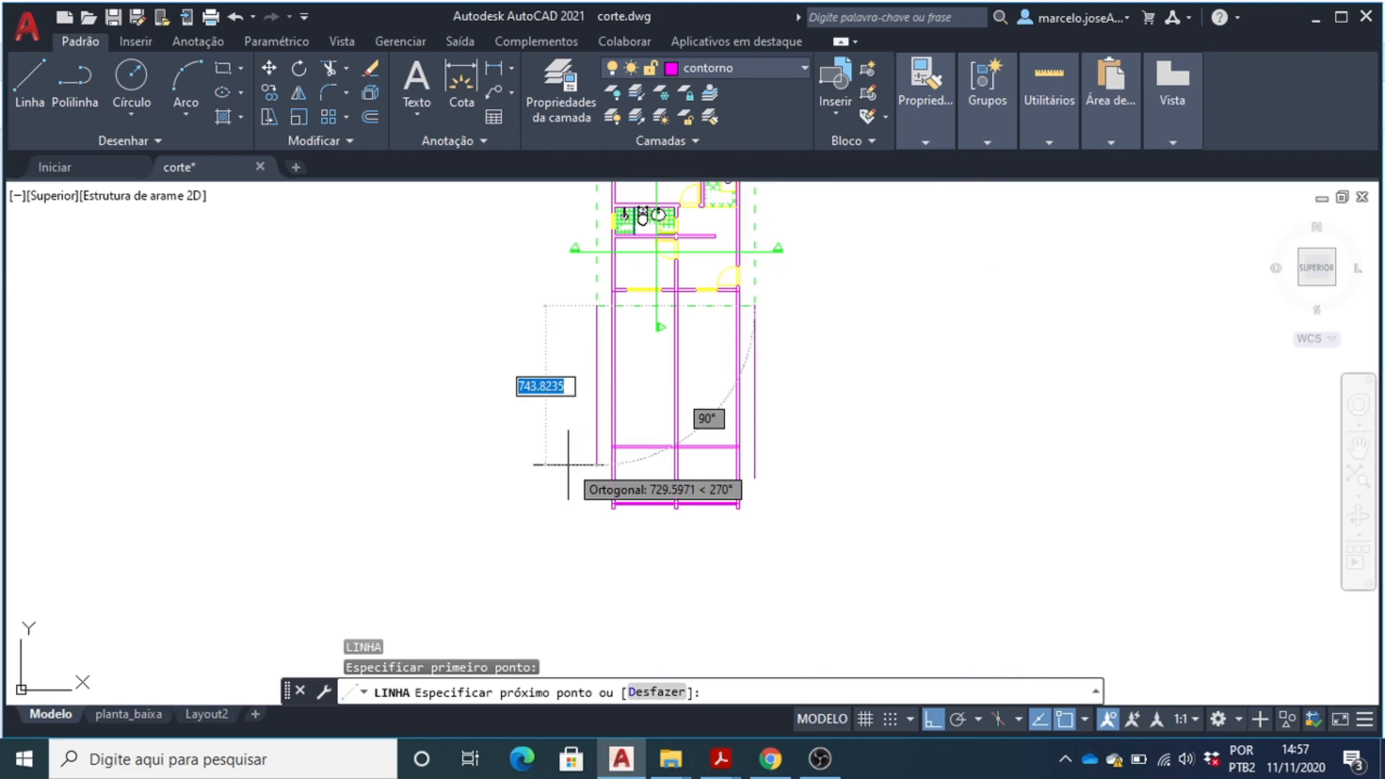
pyautogui.scroll(4, 595, 465)
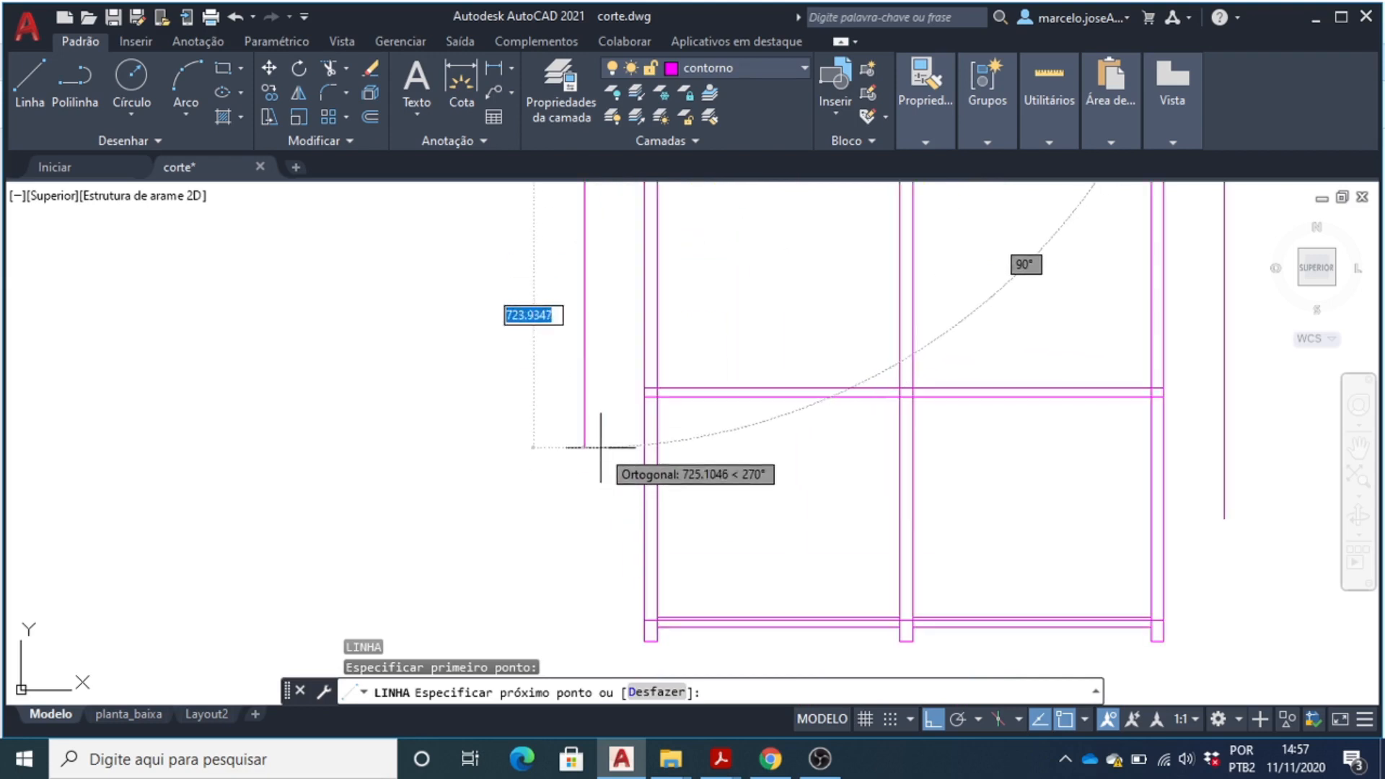
pyautogui.press('Escape')
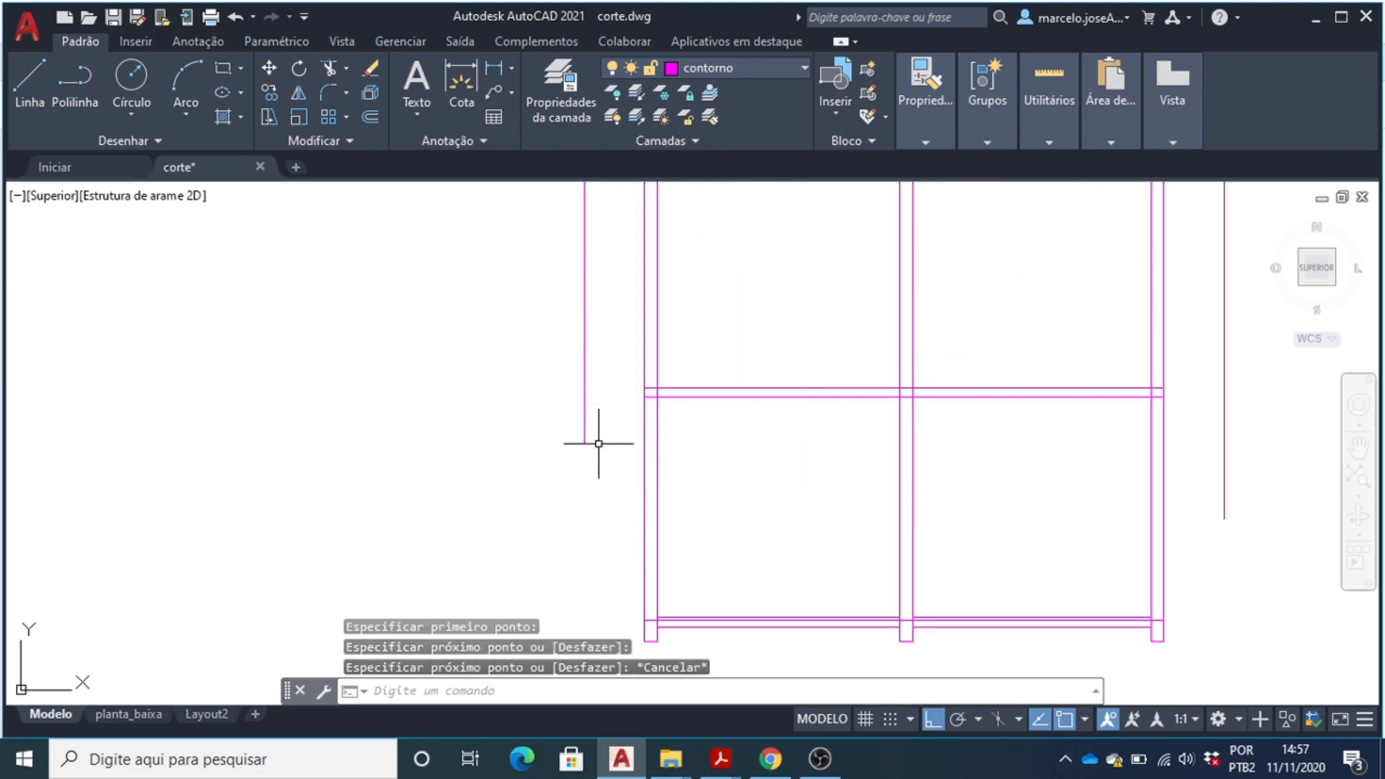
# - Examine the two projected roof-edge lines and their position relative to the outer walls and the ceiling slab
pyautogui.scroll(2, 619, 386)
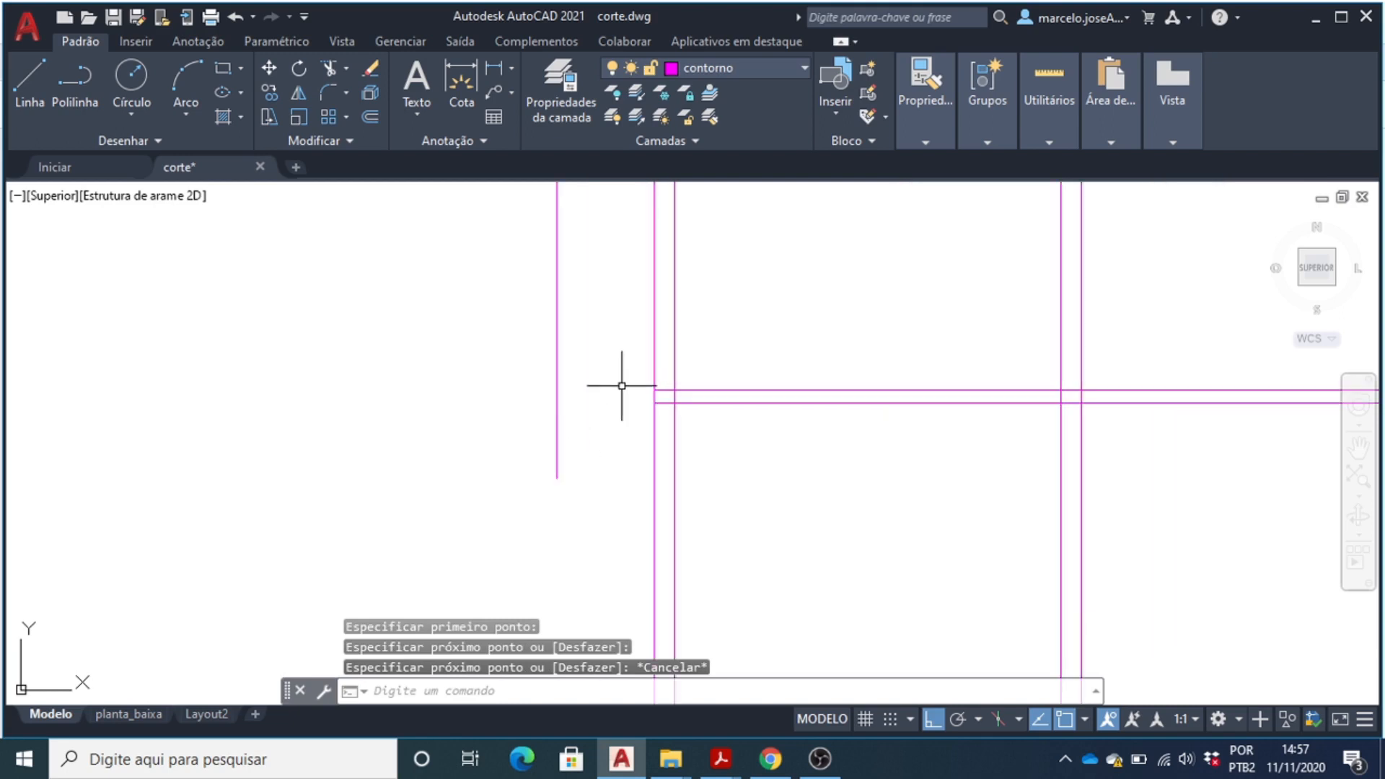
pyautogui.scroll(-2, 572, 393)
pyautogui.scroll(-3, 572, 334)
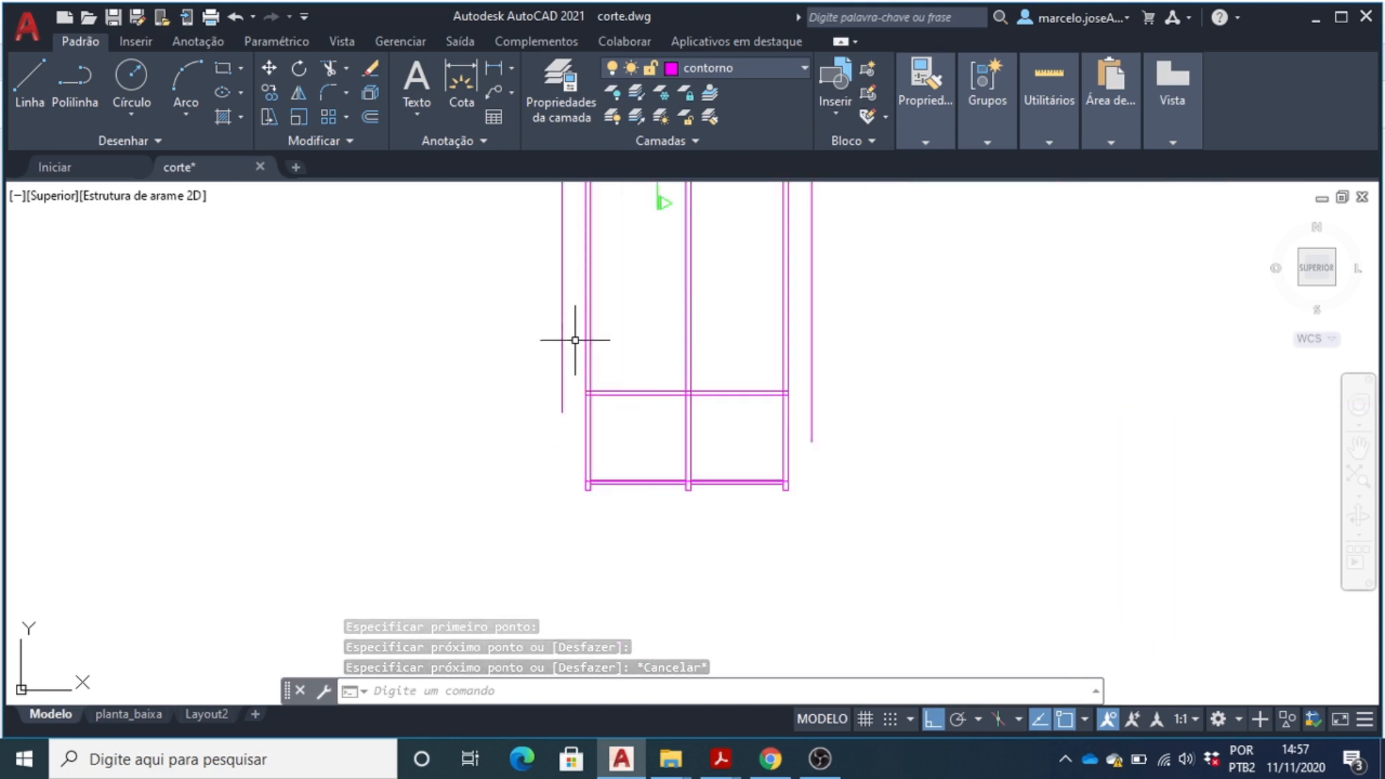
pyautogui.scroll(5, 566, 433)
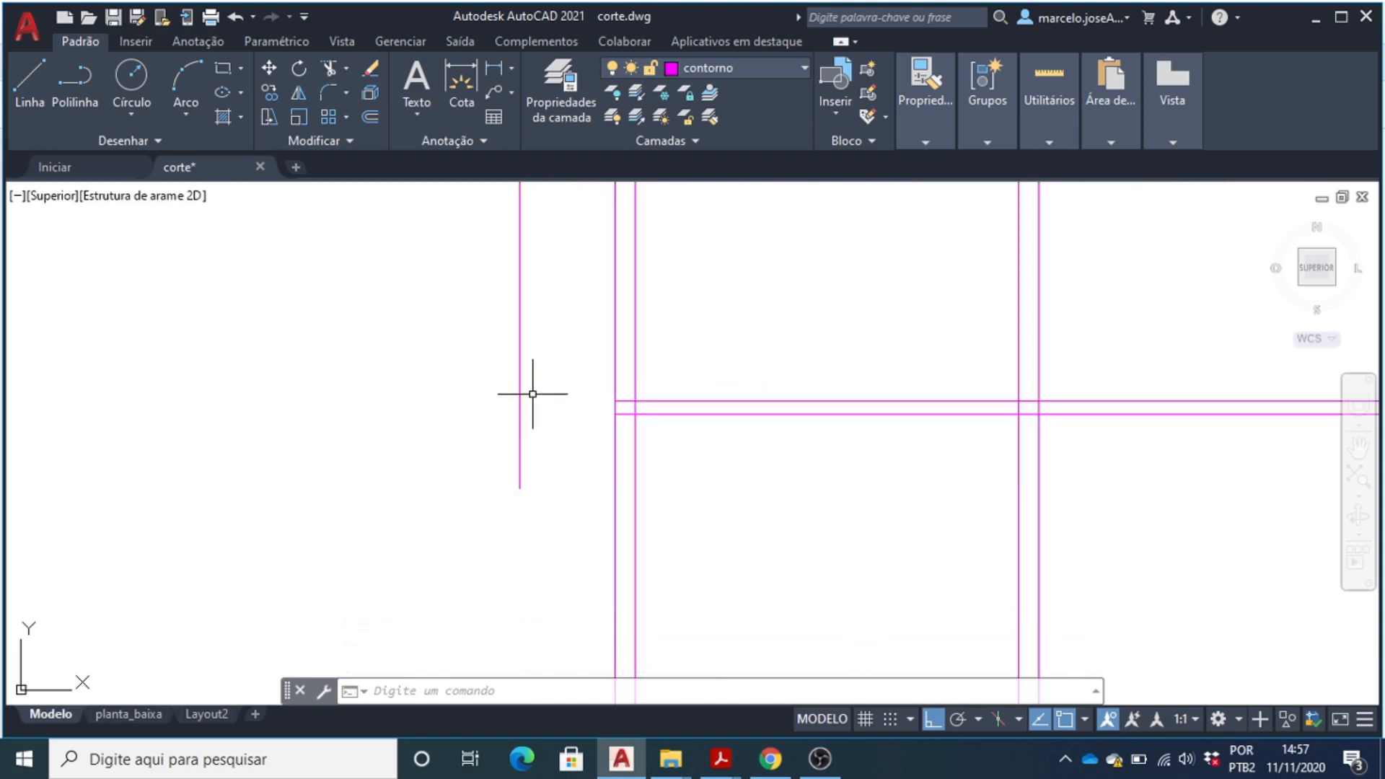
pyautogui.scroll(-5, 544, 437)
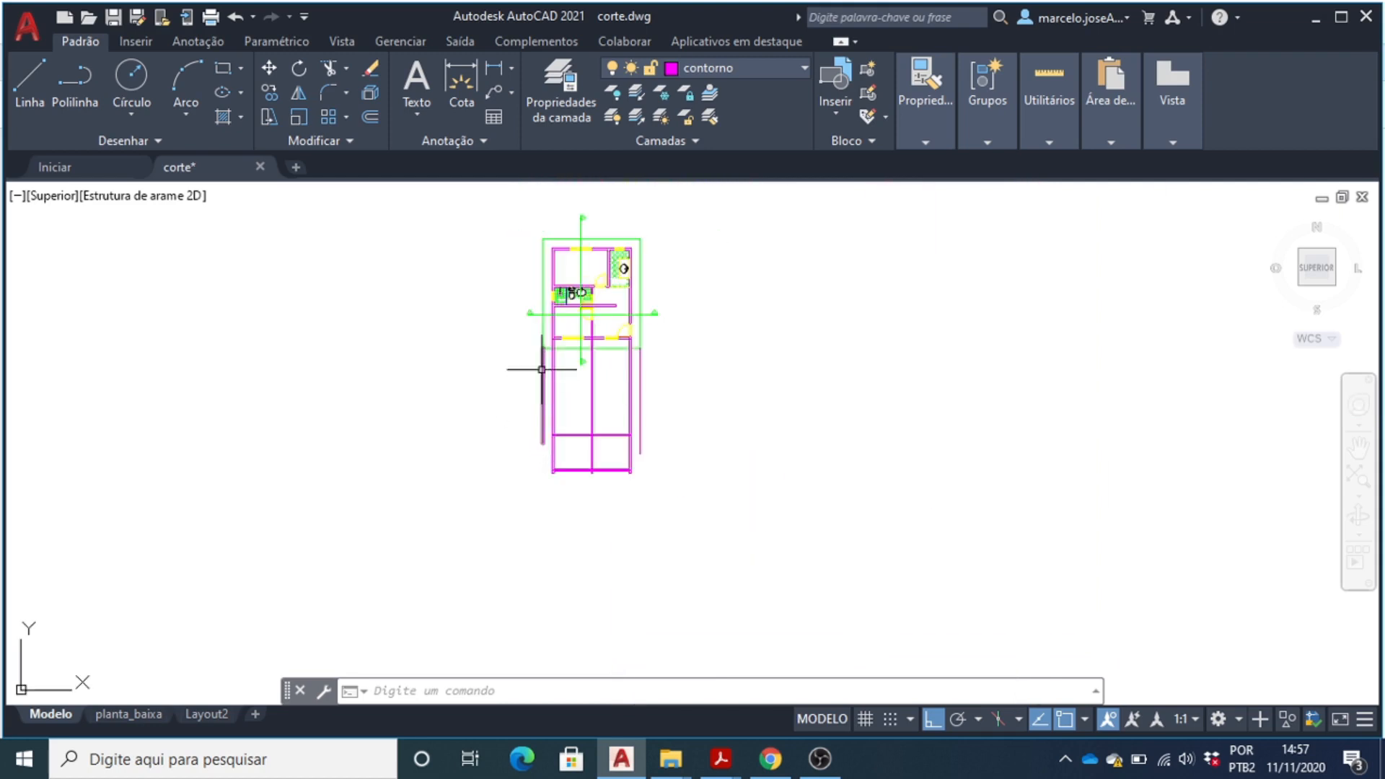
pyautogui.scroll(3, 541, 365)
pyautogui.scroll(-5, 546, 426)
pyautogui.scroll(4, 550, 469)
pyautogui.scroll(5, 532, 481)
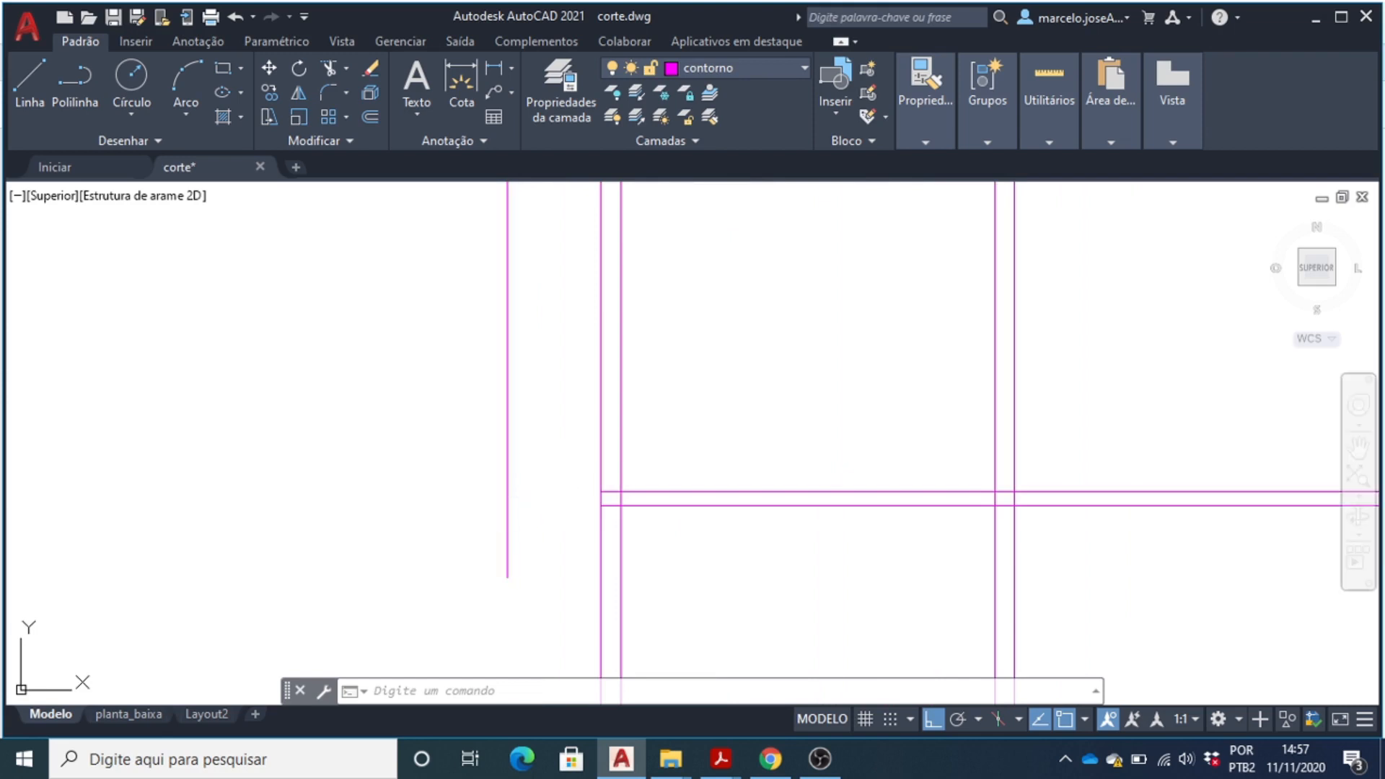
pyautogui.scroll(-3, 513, 501)
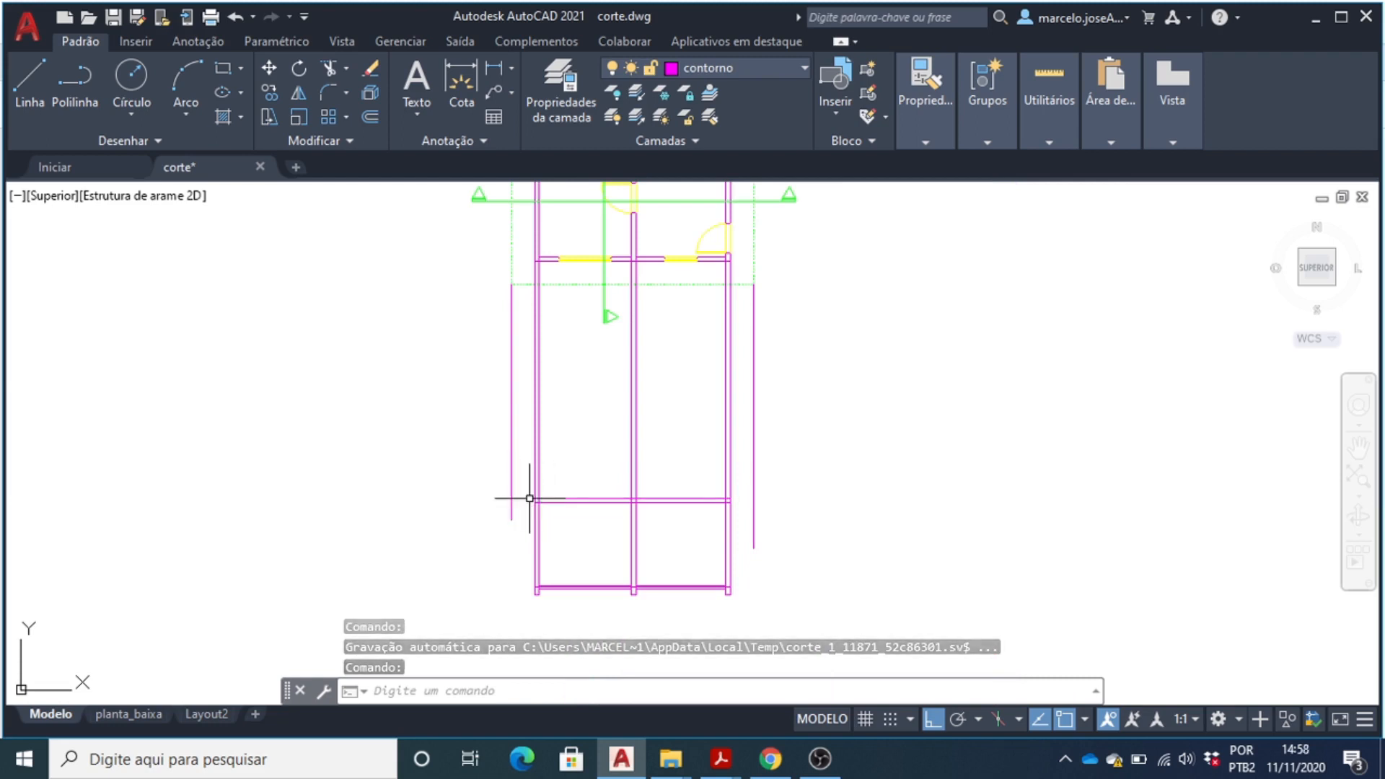
pyautogui.scroll(2, 517, 497)
pyautogui.scroll(-3, 504, 501)
pyautogui.scroll(4, 495, 400)
pyautogui.scroll(-1, 485, 465)
pyautogui.scroll(-2, 506, 394)
pyautogui.scroll(8, 497, 505)
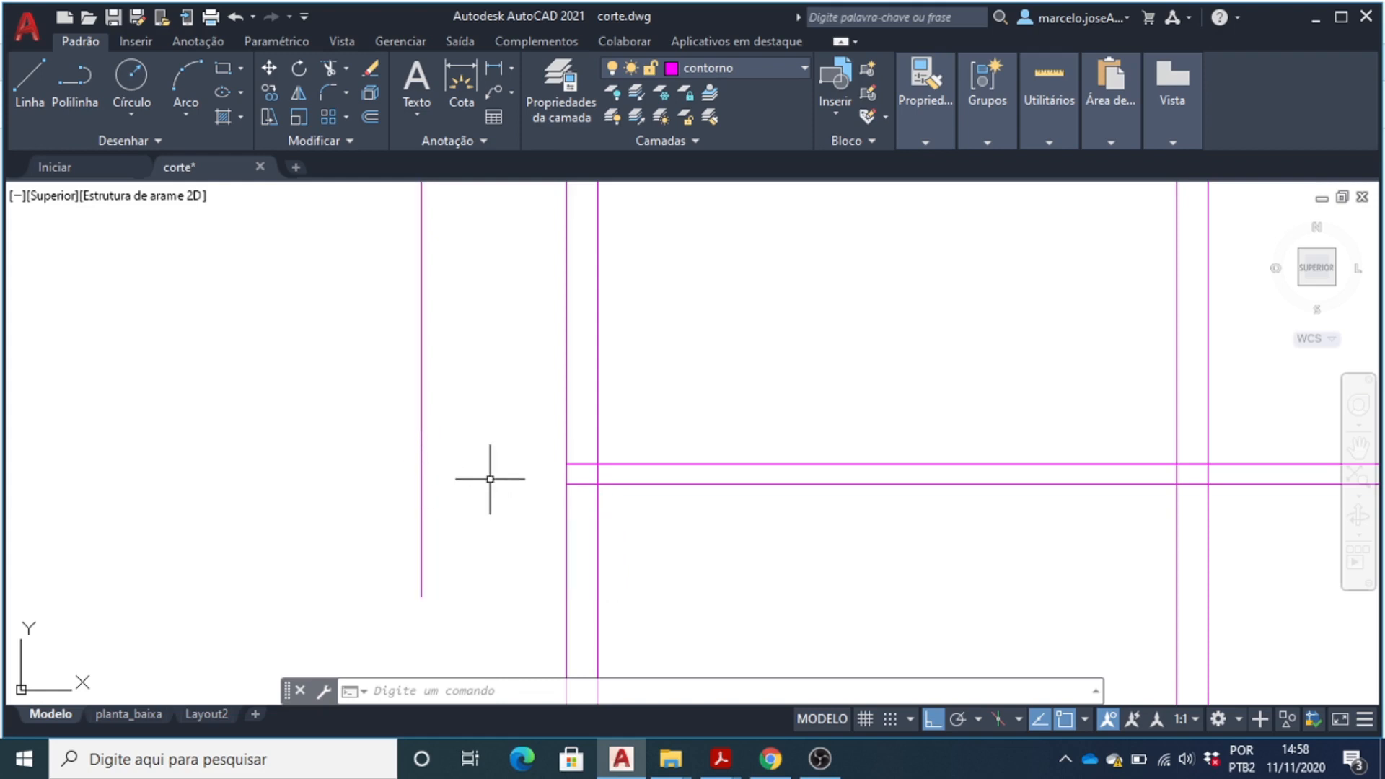
pyautogui.scroll(-3, 462, 474)
pyautogui.scroll(2, 606, 470)
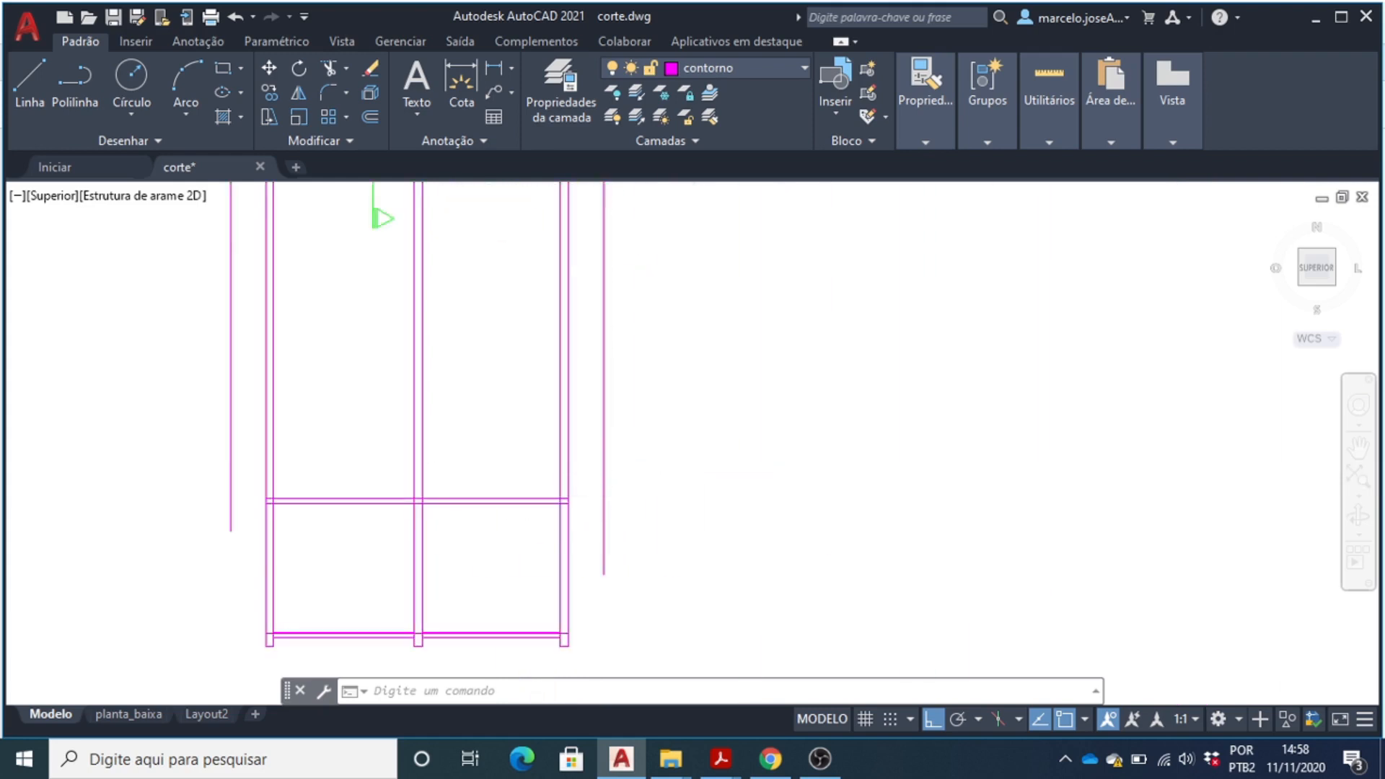
pyautogui.scroll(2, 582, 522)
pyautogui.scroll(-3, 578, 520)
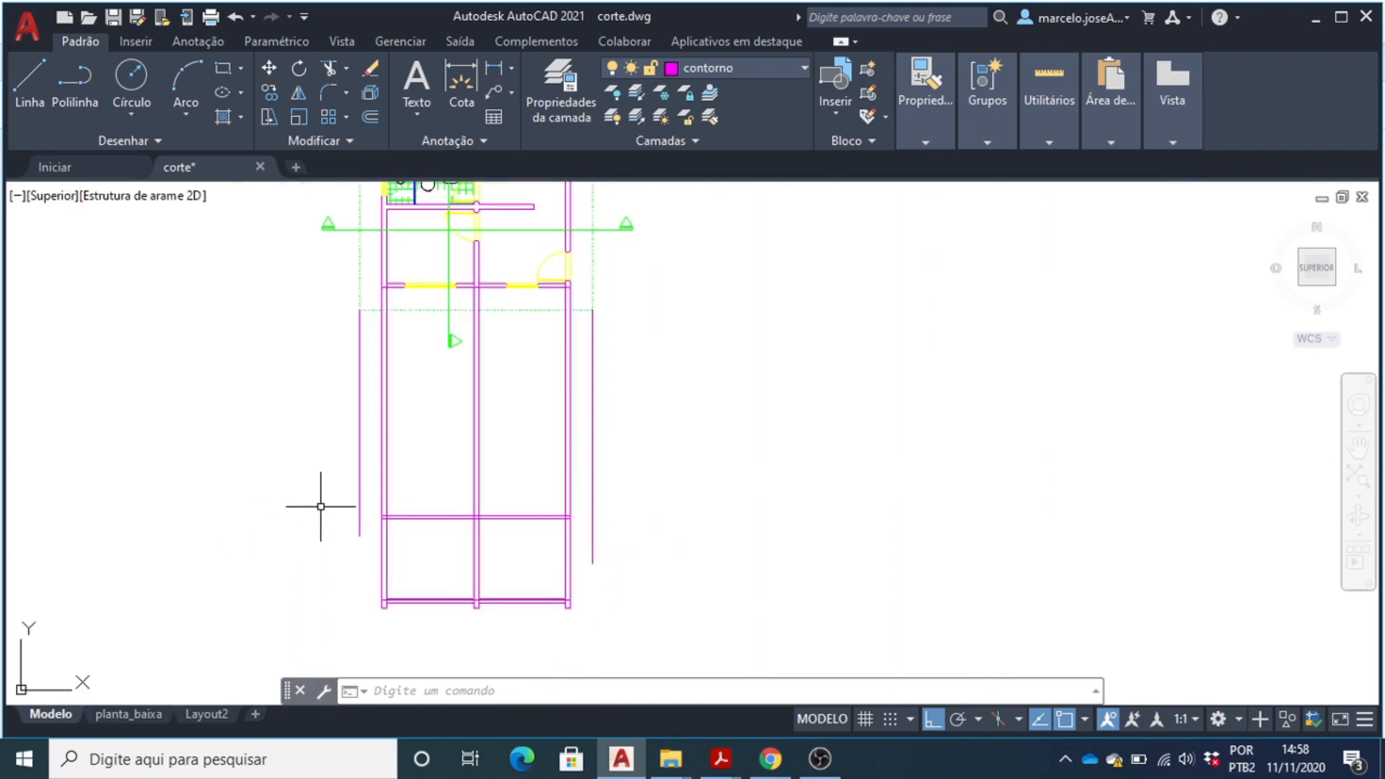
pyautogui.scroll(3, 339, 516)
pyautogui.scroll(3, 368, 500)
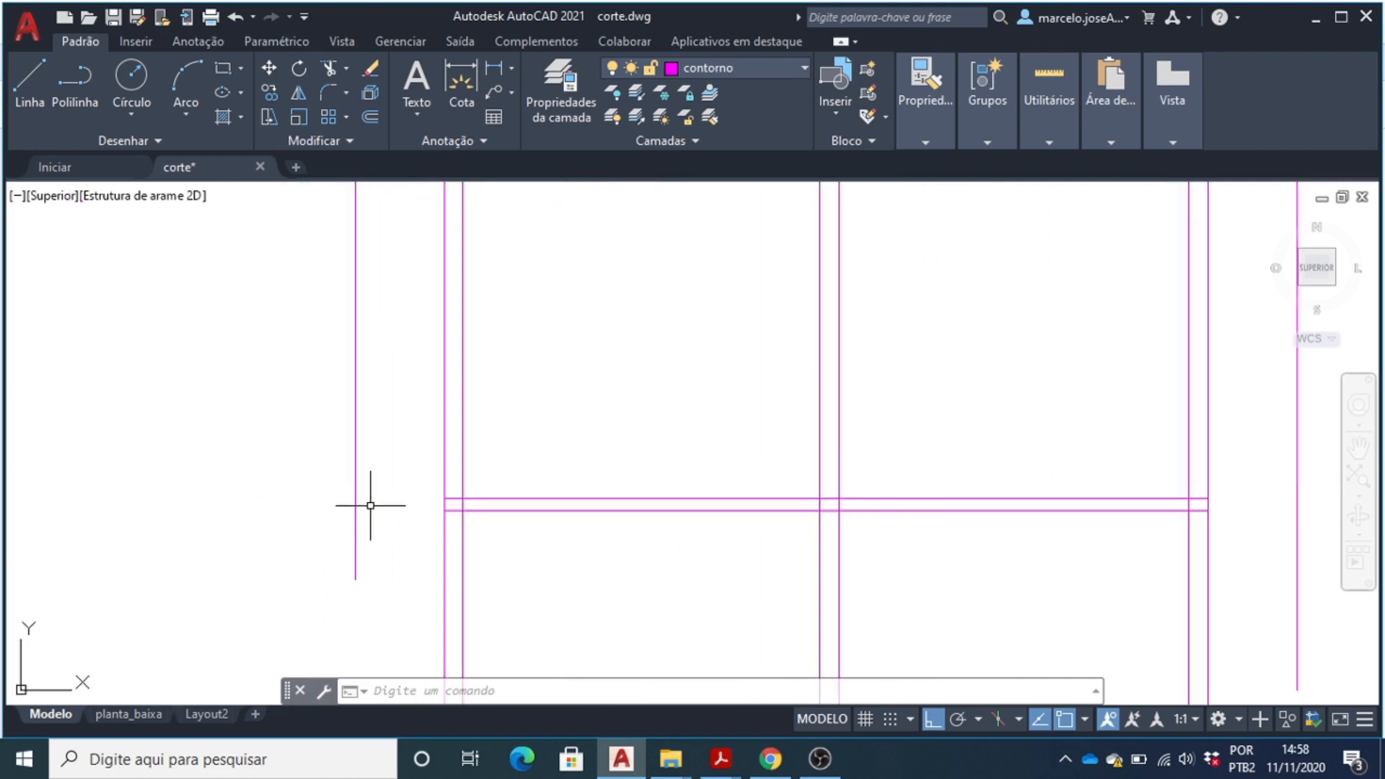
pyautogui.scroll(3, 357, 505)
pyautogui.scroll(-3, 400, 474)
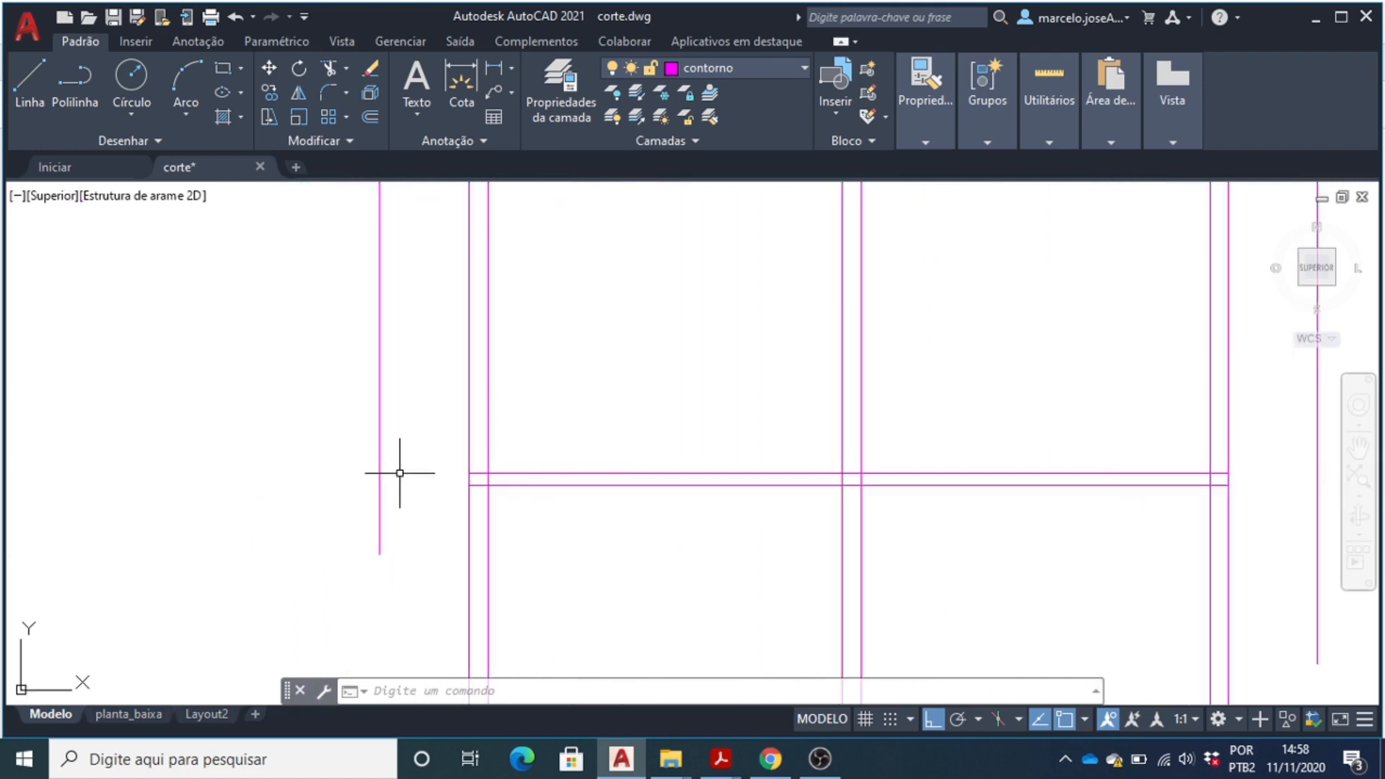
# - Offset the left projected roof-edge line 15 units inward, toward the left wall
pyautogui.write('DESLOCAMENTO')
pyautogui.press('Return')
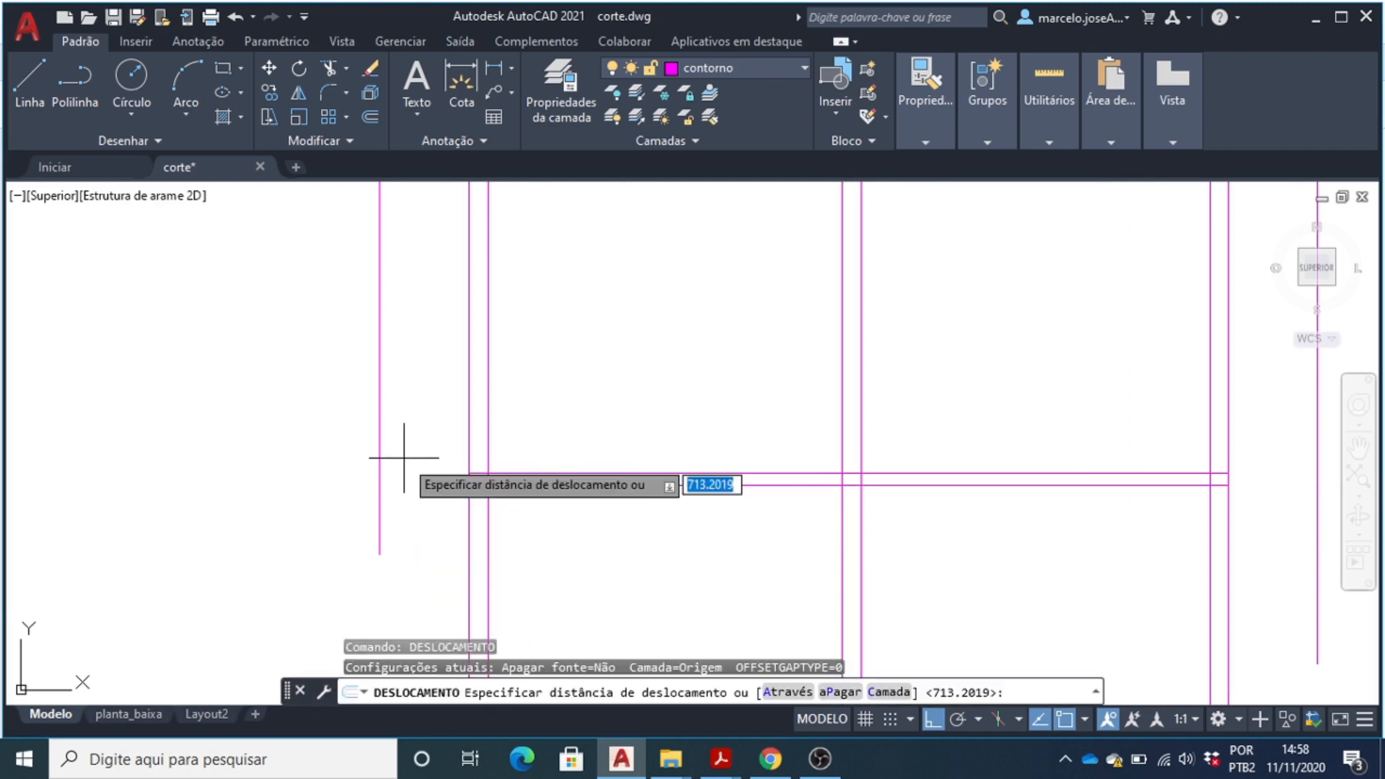
pyautogui.write('15')
pyautogui.press('Return')
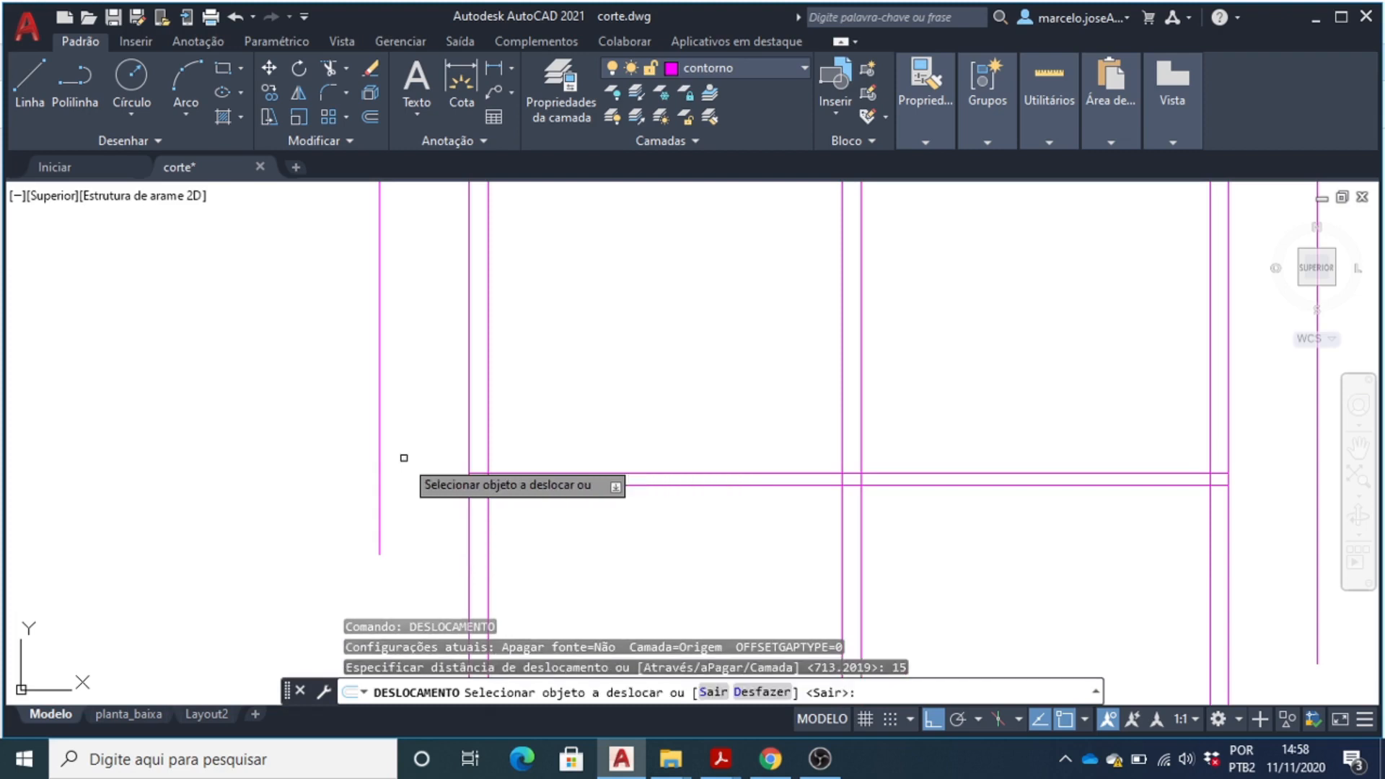
pyautogui.click(377, 464)
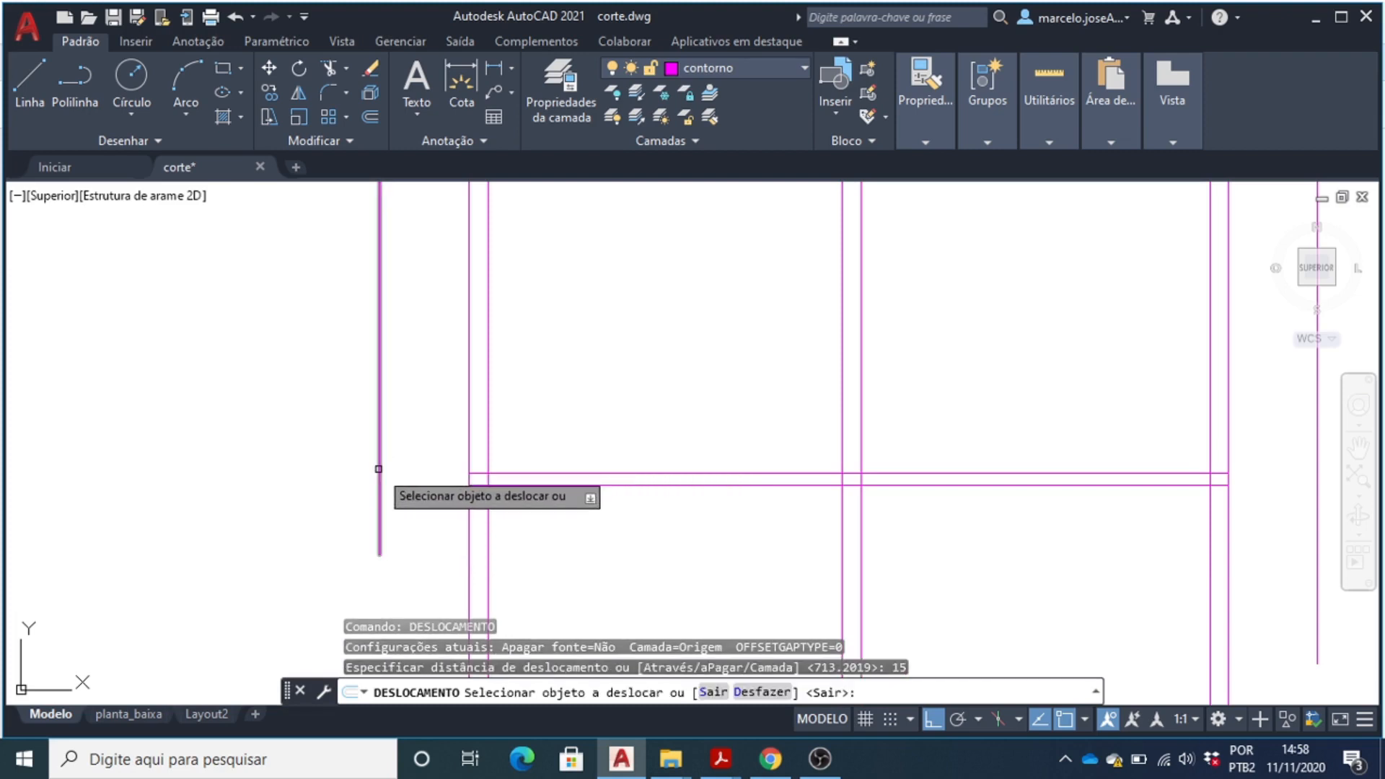
pyautogui.click(420, 464)
# - Offset the right projected roof-edge line inward toward the right wall by the same 15 units
pyautogui.scroll(-4, 421, 464)
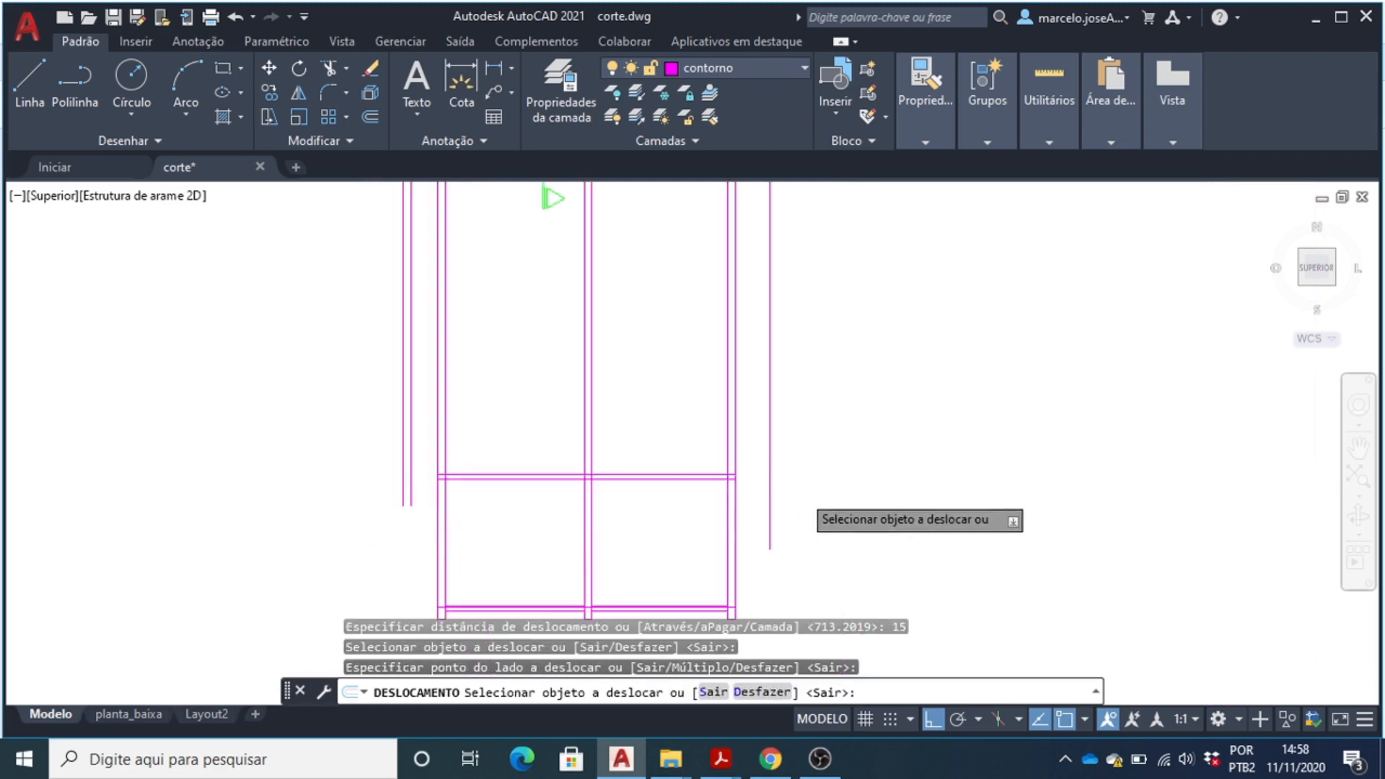
pyautogui.scroll(4, 703, 451)
pyautogui.click(718, 457)
pyautogui.click(666, 457)
pyautogui.press('Escape')
pyautogui.scroll(-3, 666, 453)
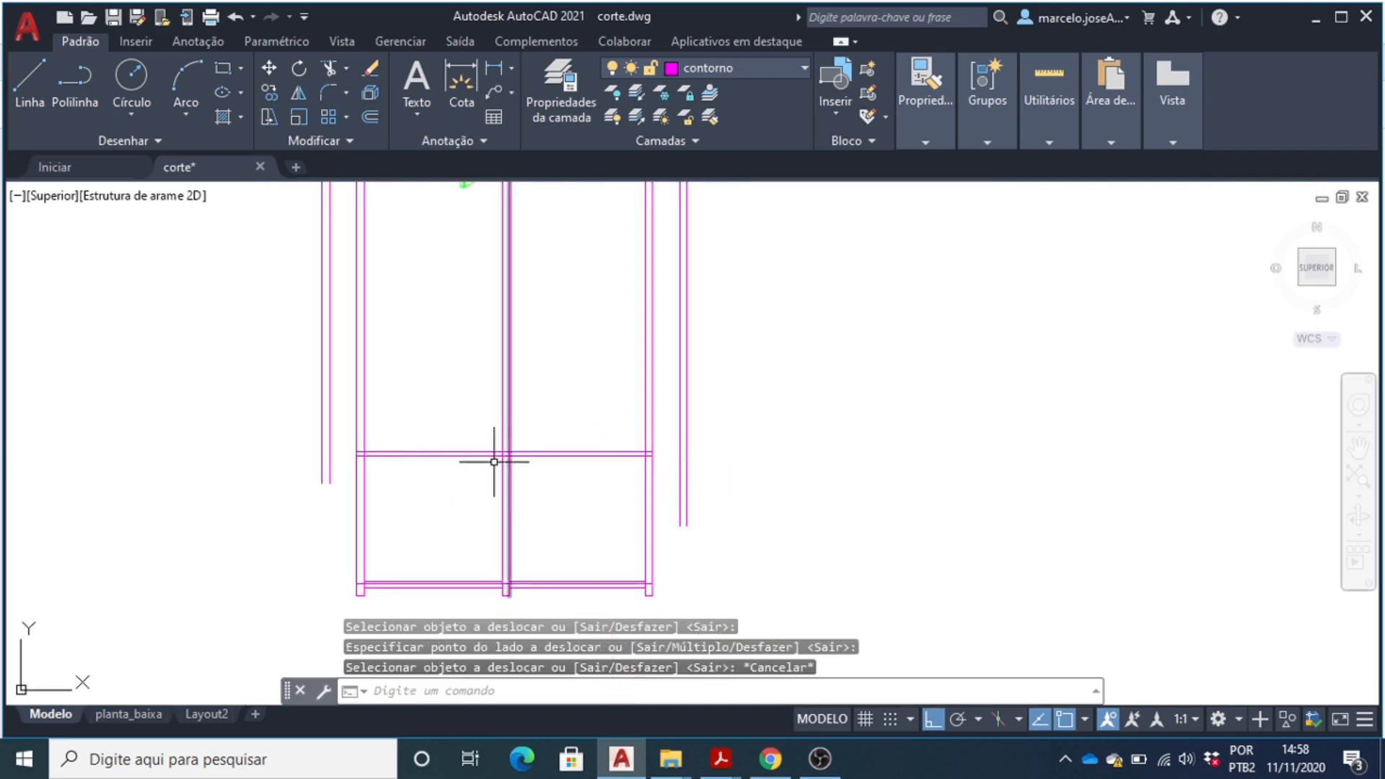
# - Examine where the doubled roof-edge lines meet the roof outline and how they relate to the ceiling slab
pyautogui.scroll(4, 333, 456)
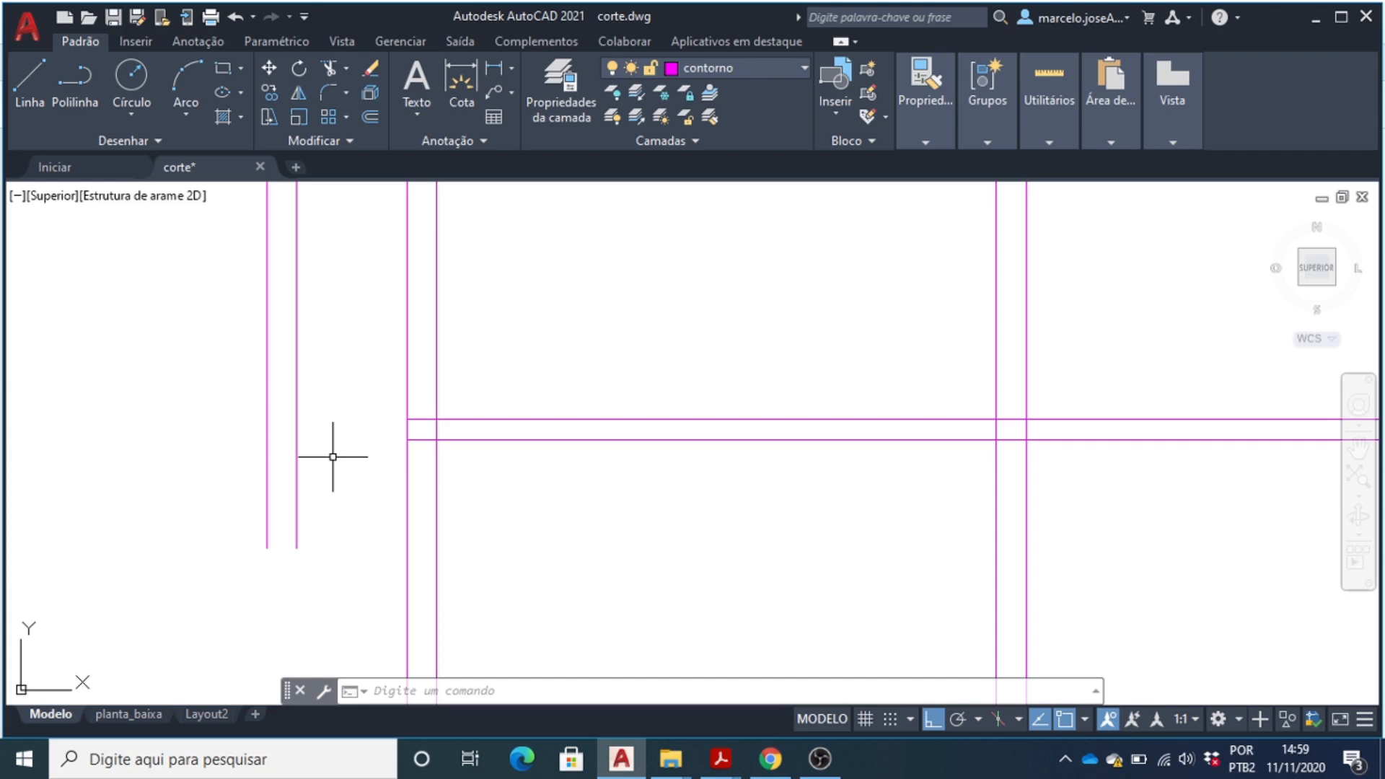
pyautogui.scroll(-5, 334, 442)
pyautogui.scroll(2, 312, 296)
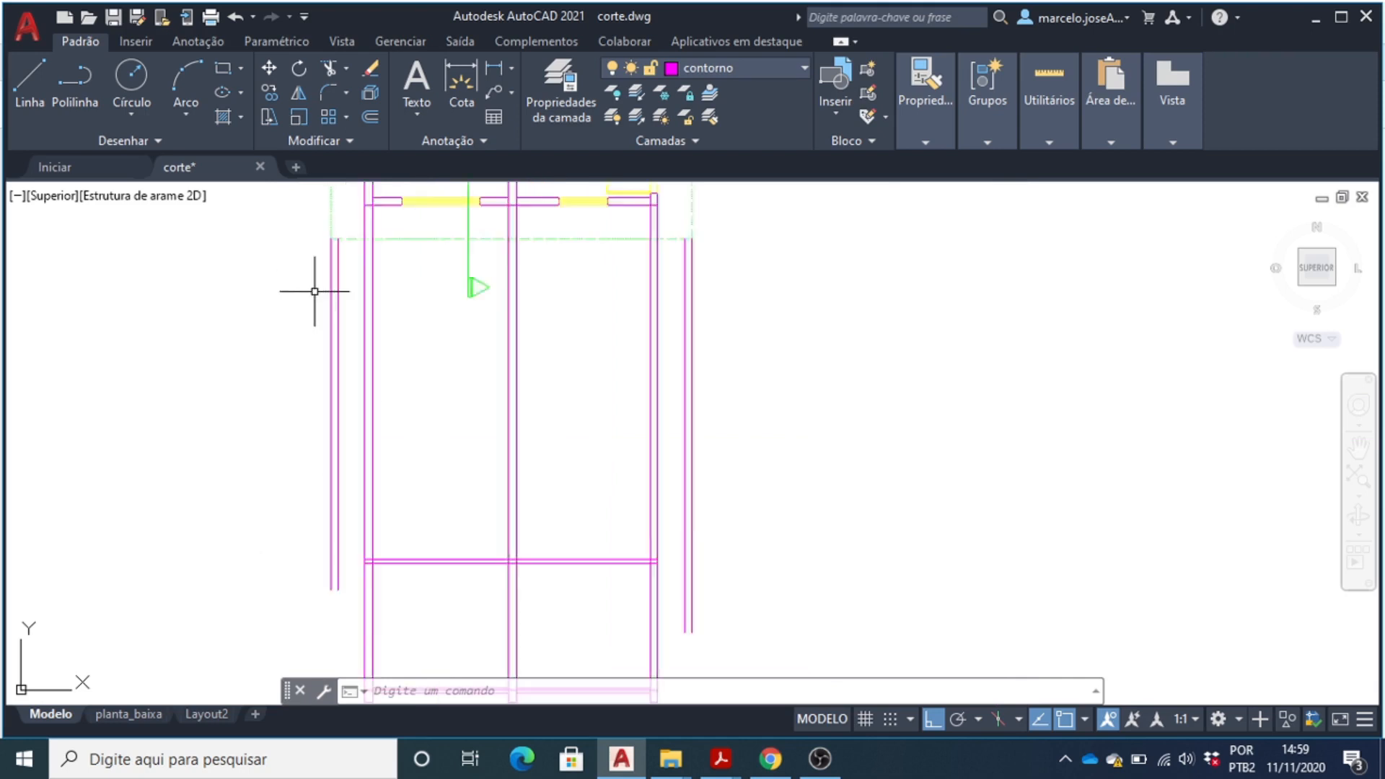
pyautogui.scroll(4, 317, 246)
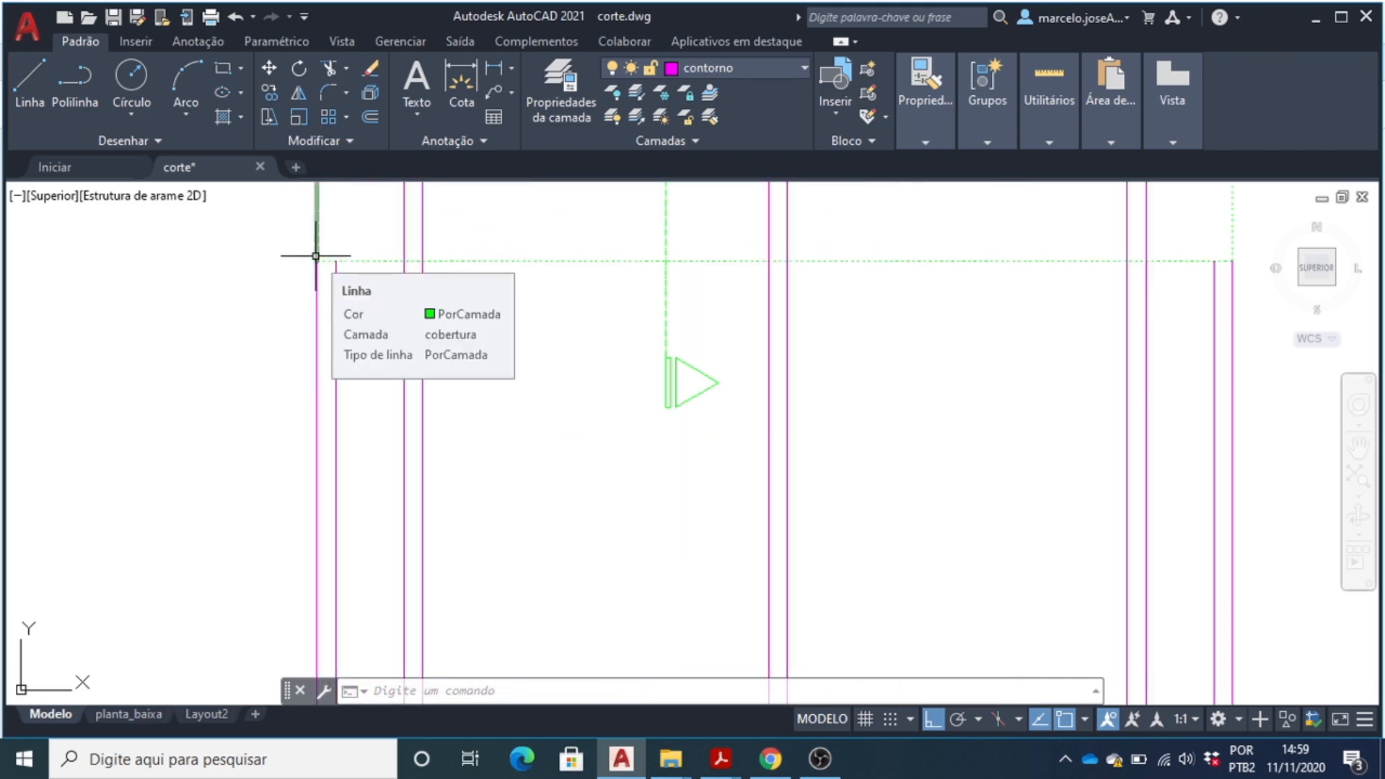
pyautogui.scroll(-3, 310, 321)
pyautogui.scroll(3, 332, 515)
pyautogui.scroll(-3, 332, 515)
# - Extend both ceiling slab lines to the inner roof-edge lines on the left and right sides of the section
pyautogui.scroll(2, 340, 606)
pyautogui.scroll(2, 344, 579)
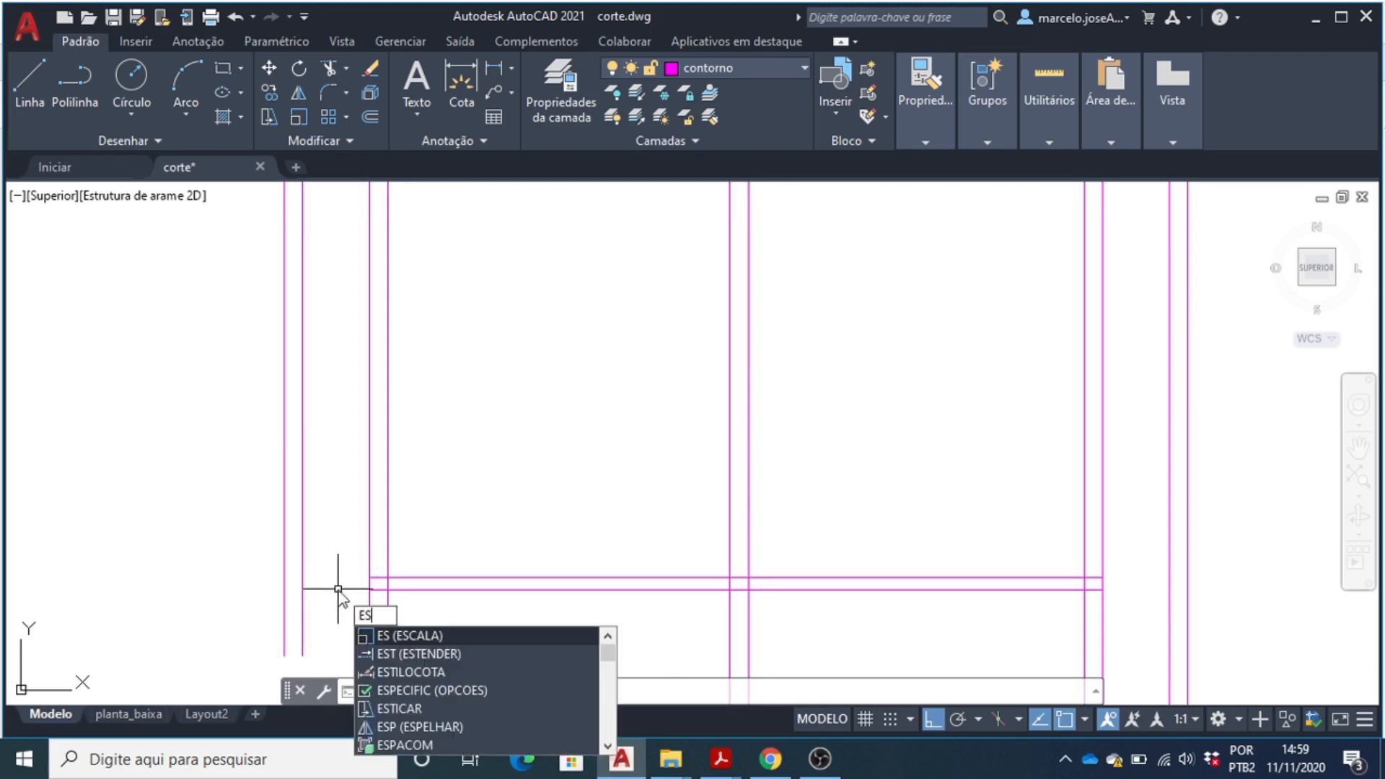
pyautogui.write('t')
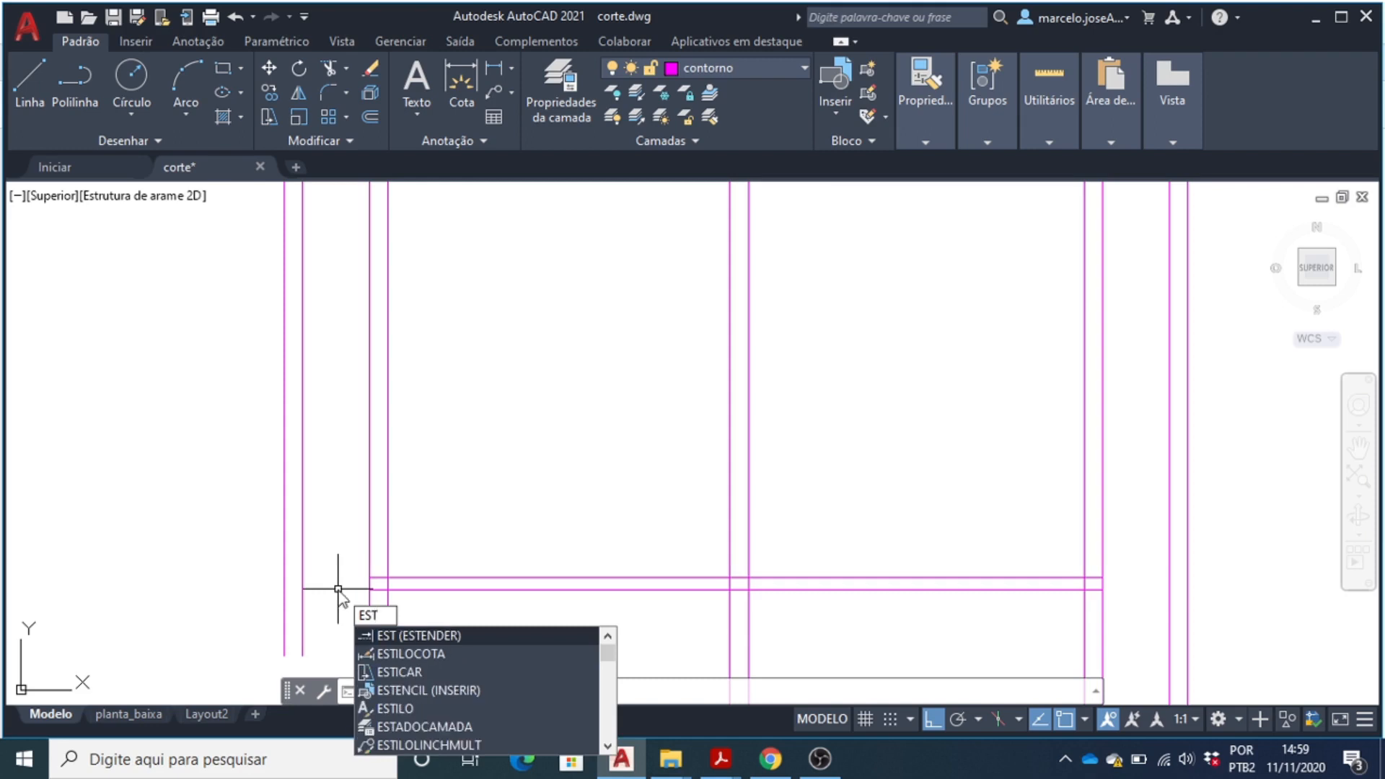
pyautogui.press('Return')
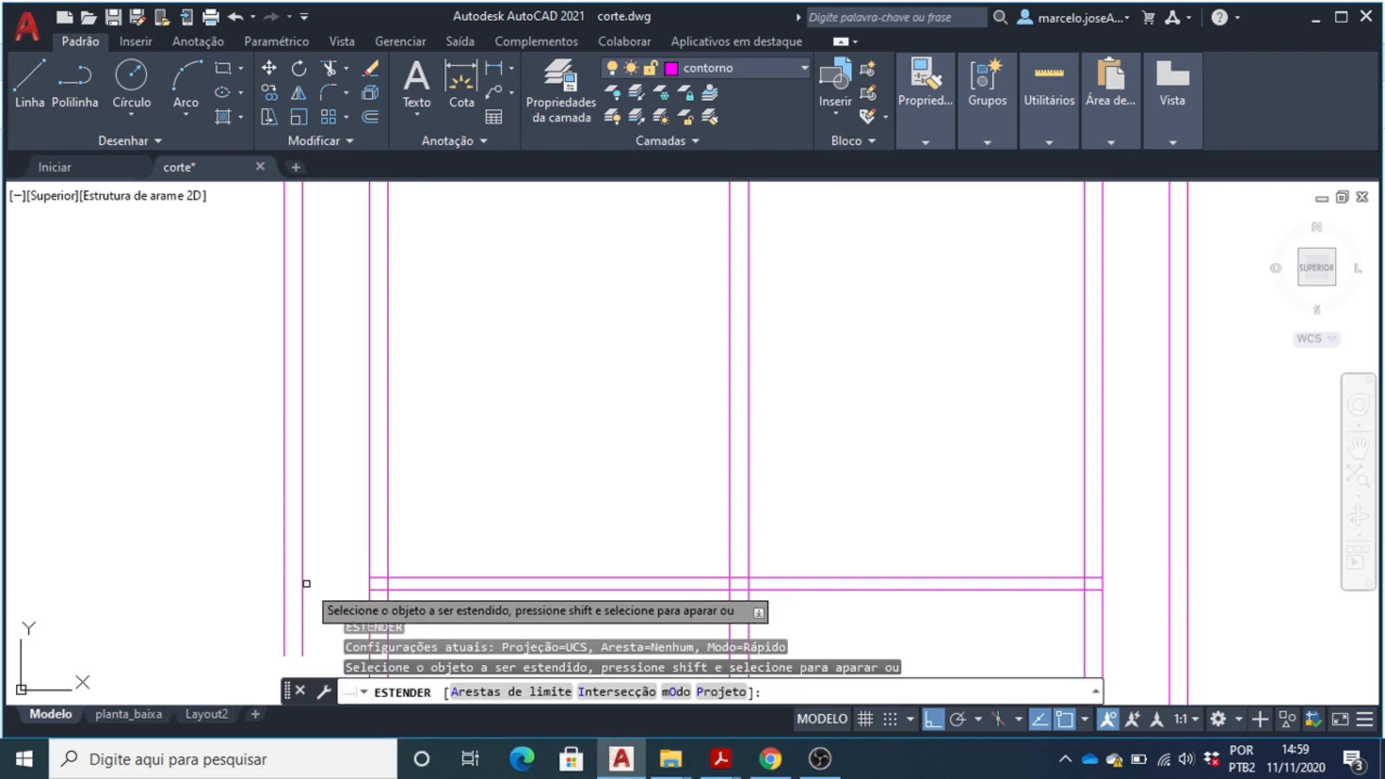
pyautogui.click(411, 588)
pyautogui.click(412, 577)
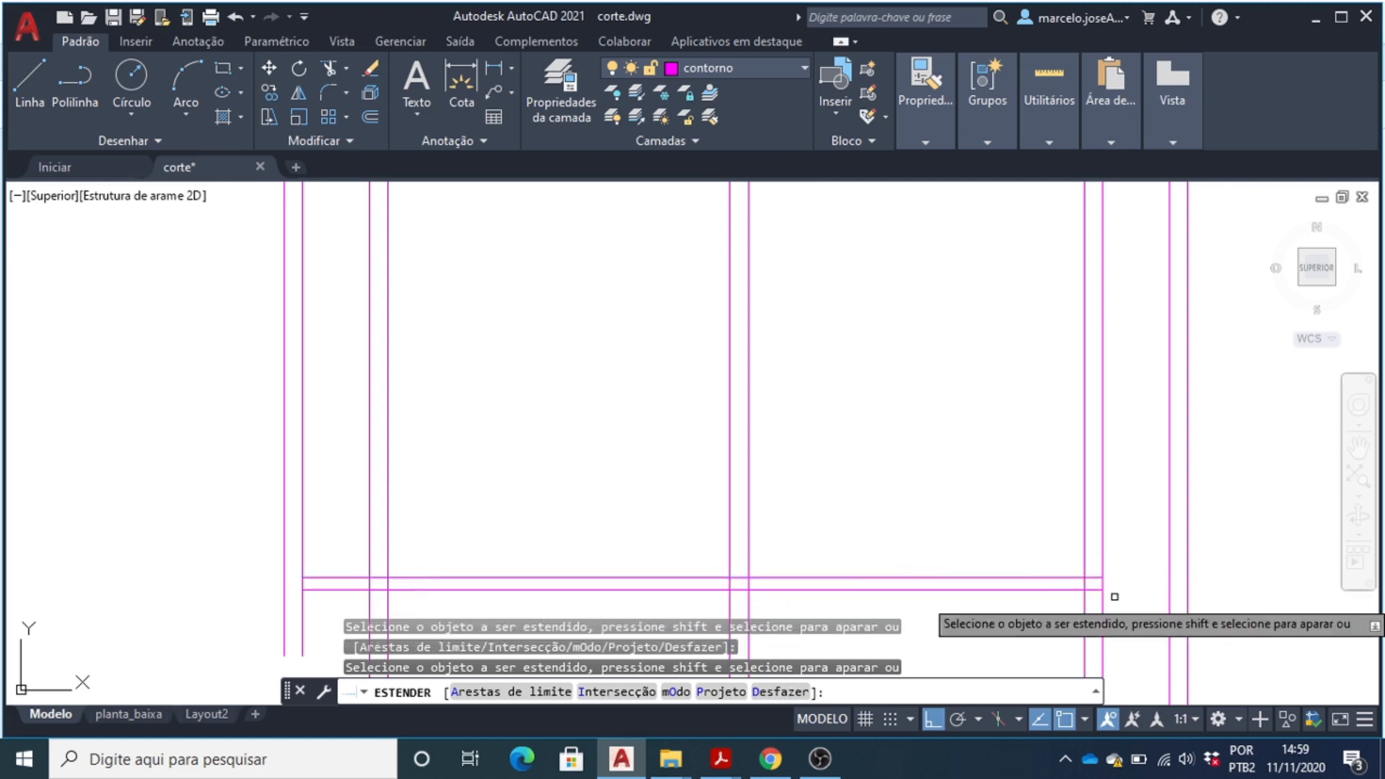
pyautogui.click(1058, 577)
pyautogui.click(1057, 591)
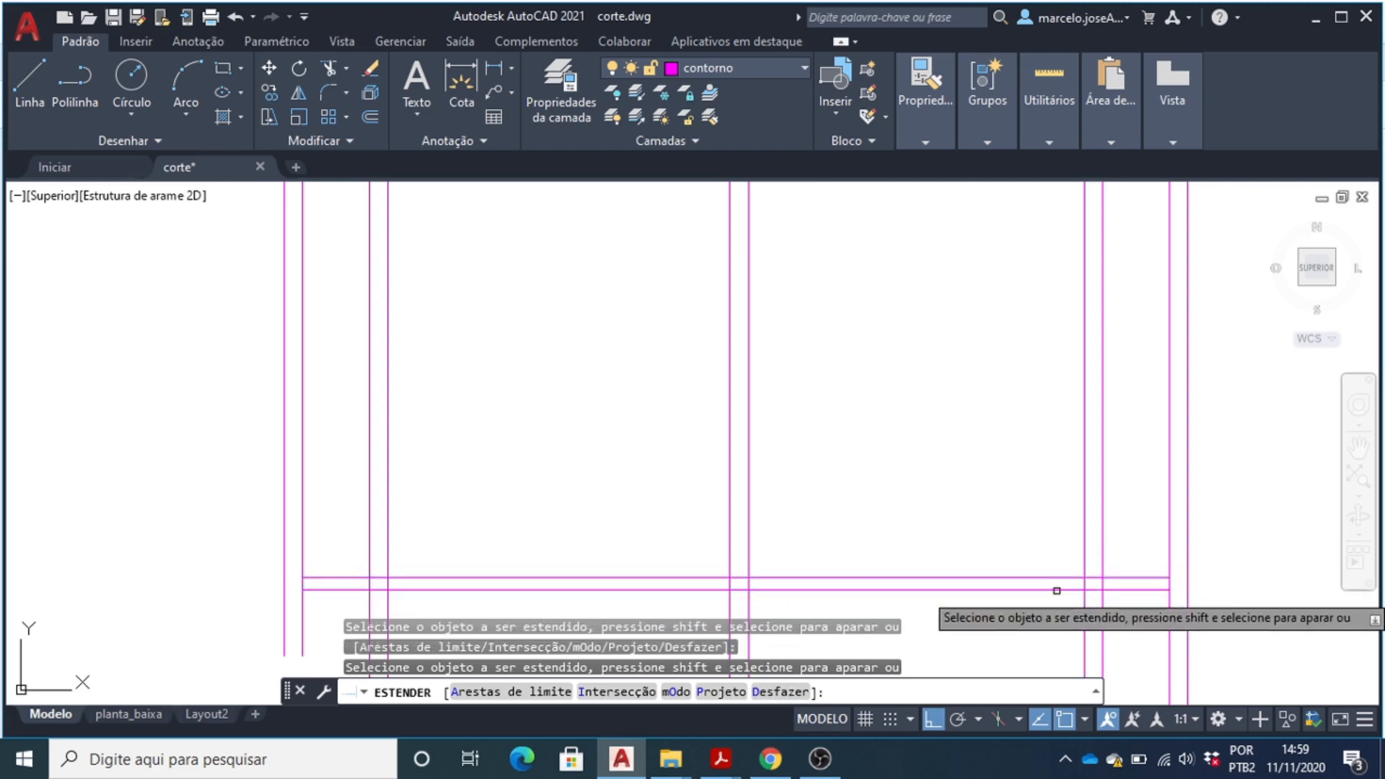
pyautogui.press('Escape')
# - Trim the projected wall and roof-edge lines above the ceiling slab with a fence across all of them
pyautogui.moveTo(145, 560); pyautogui.dragTo(214, 543, button='middle')
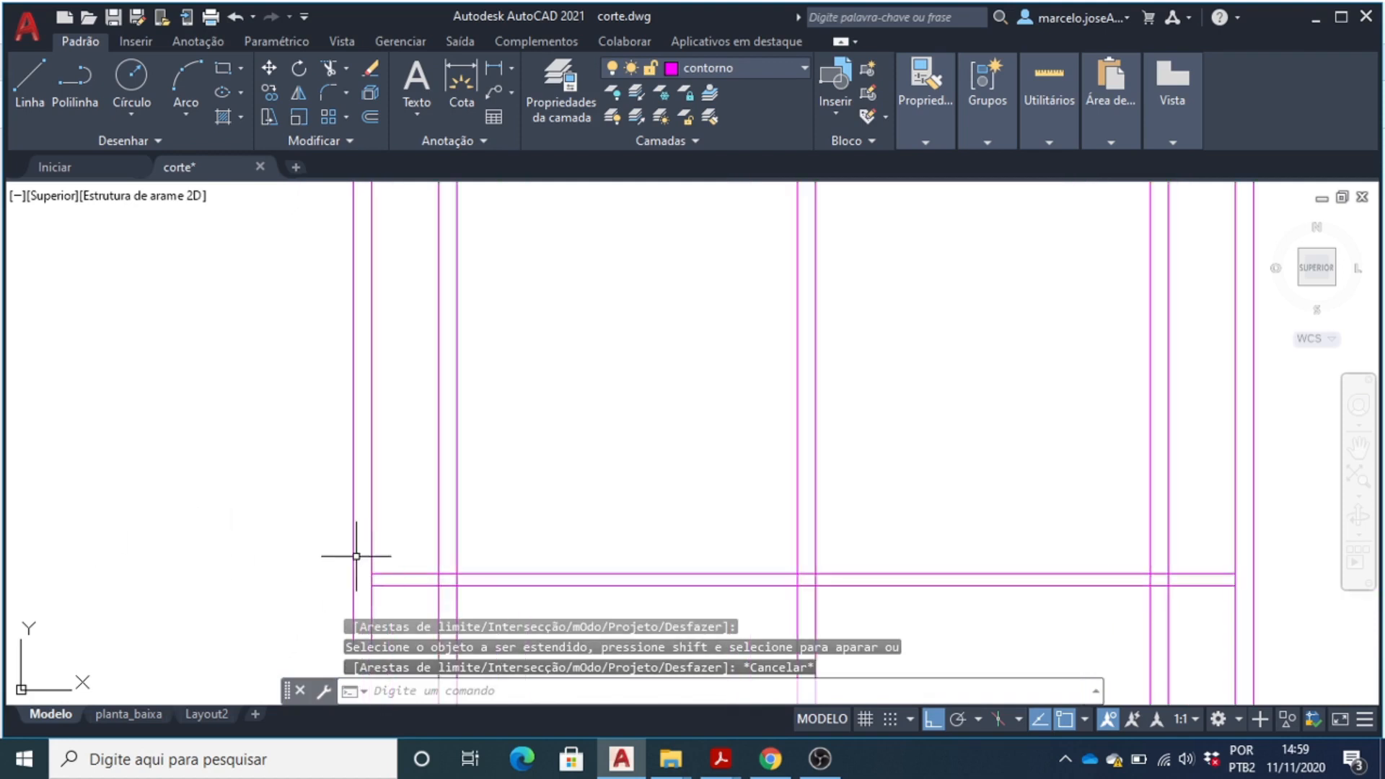
pyautogui.scroll(-2, 350, 519)
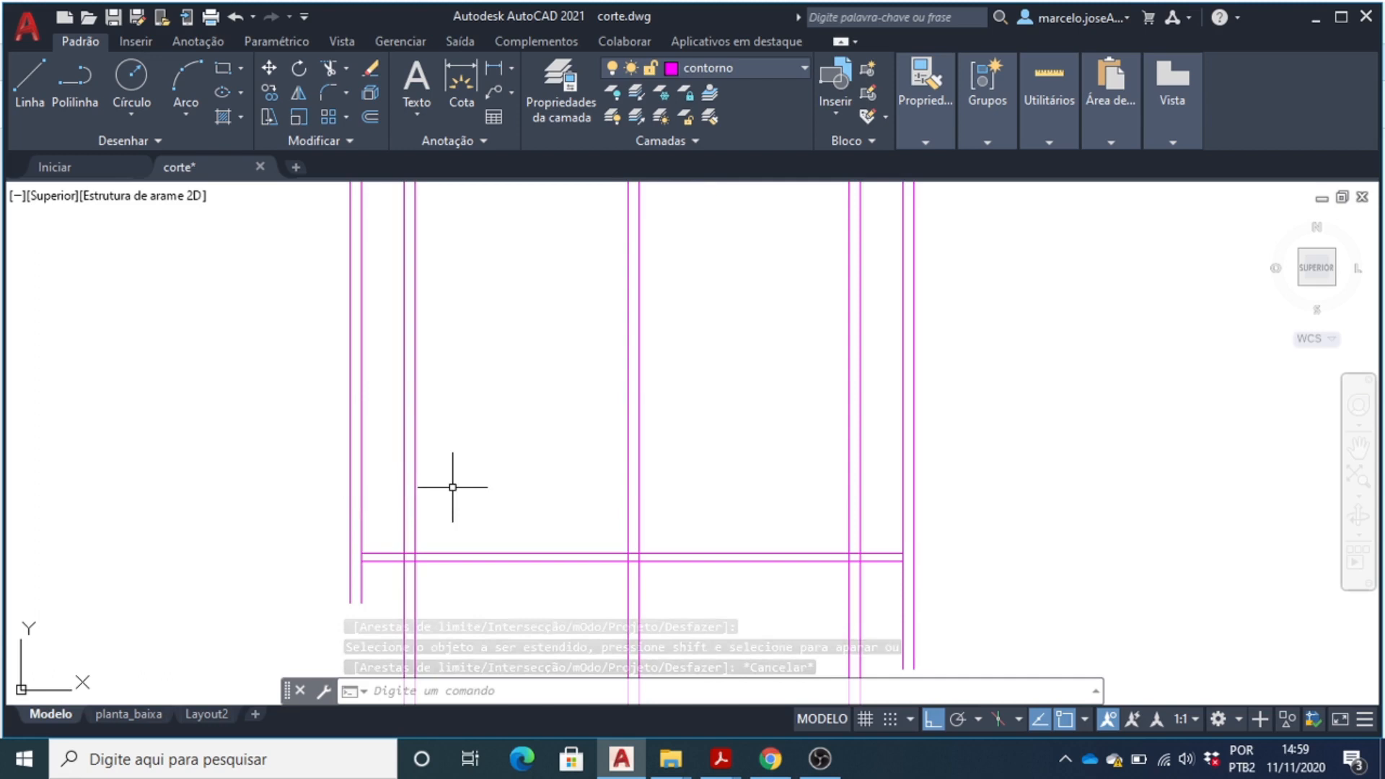
pyautogui.scroll(-2, 452, 486)
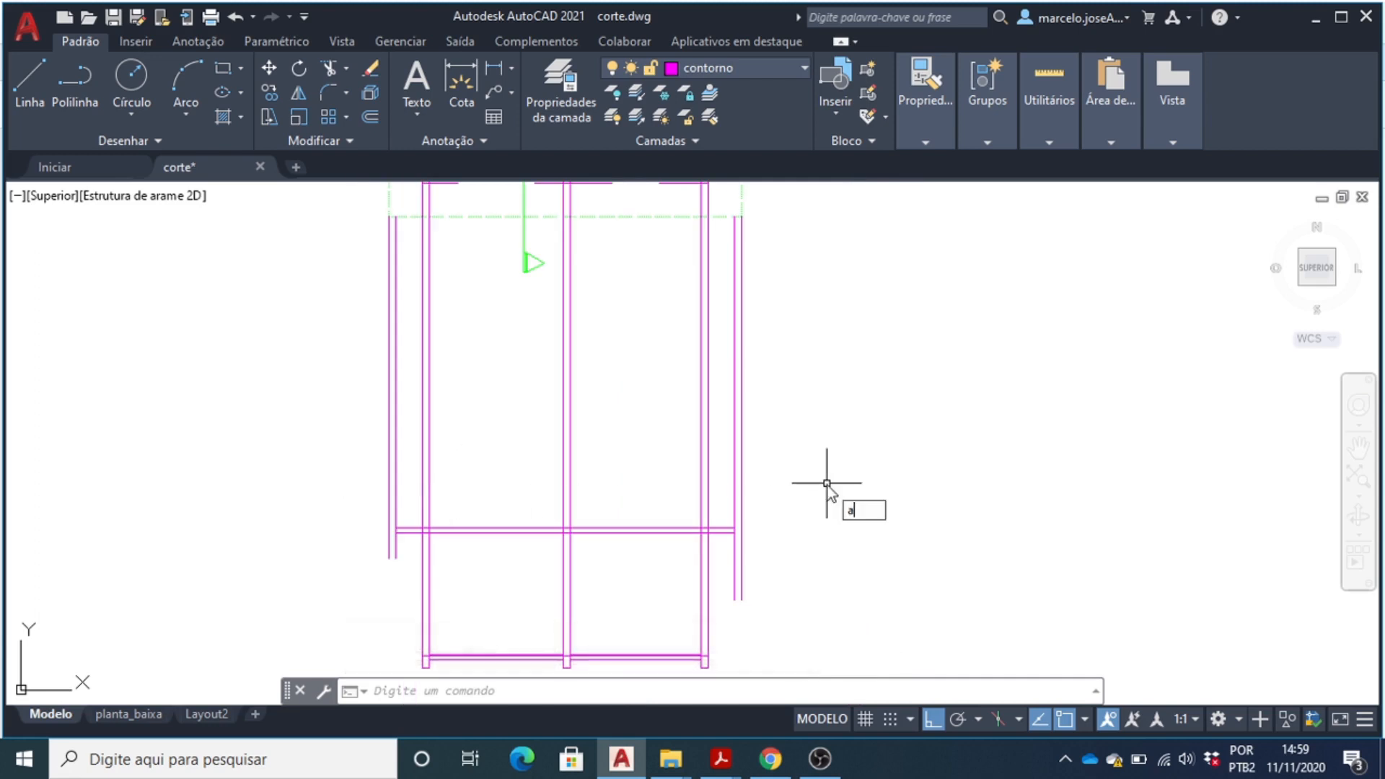
pyautogui.press('Return')
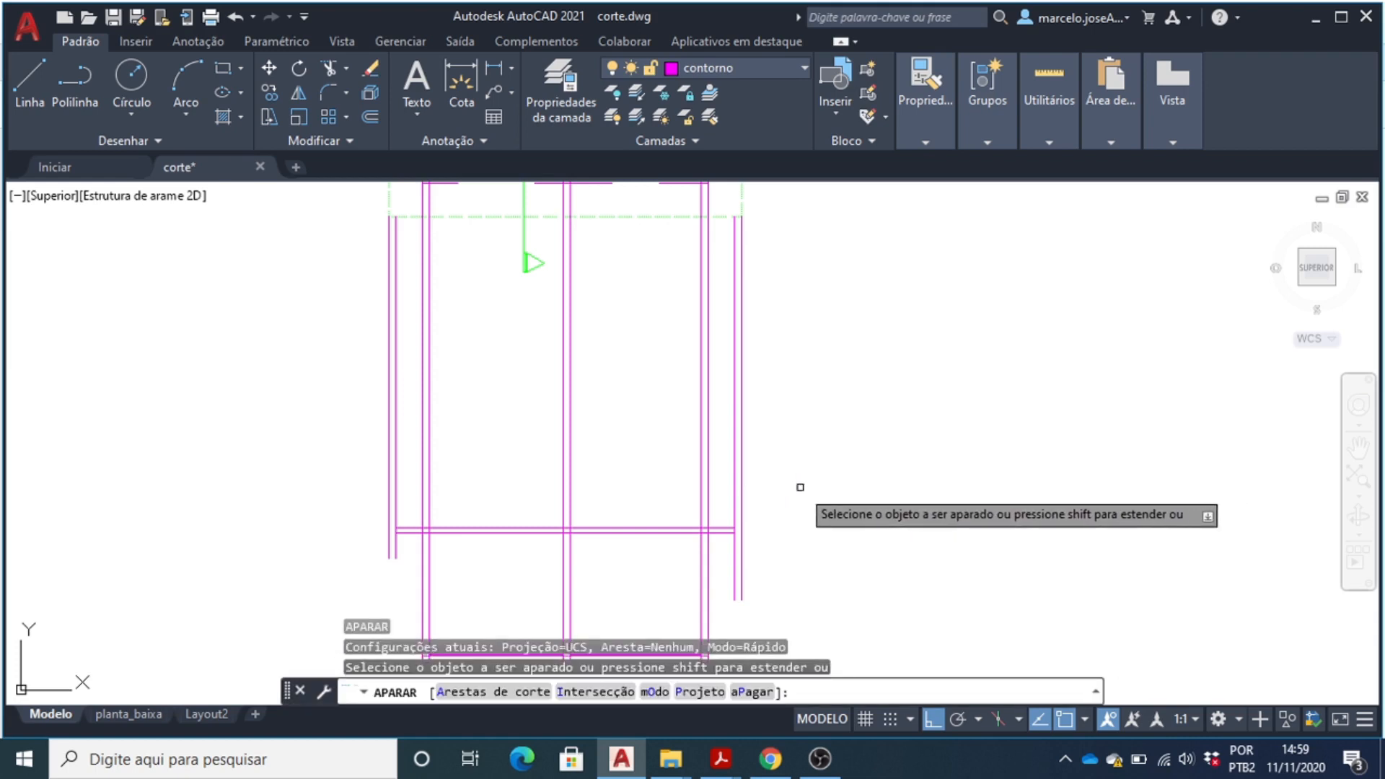
pyautogui.click(802, 486)
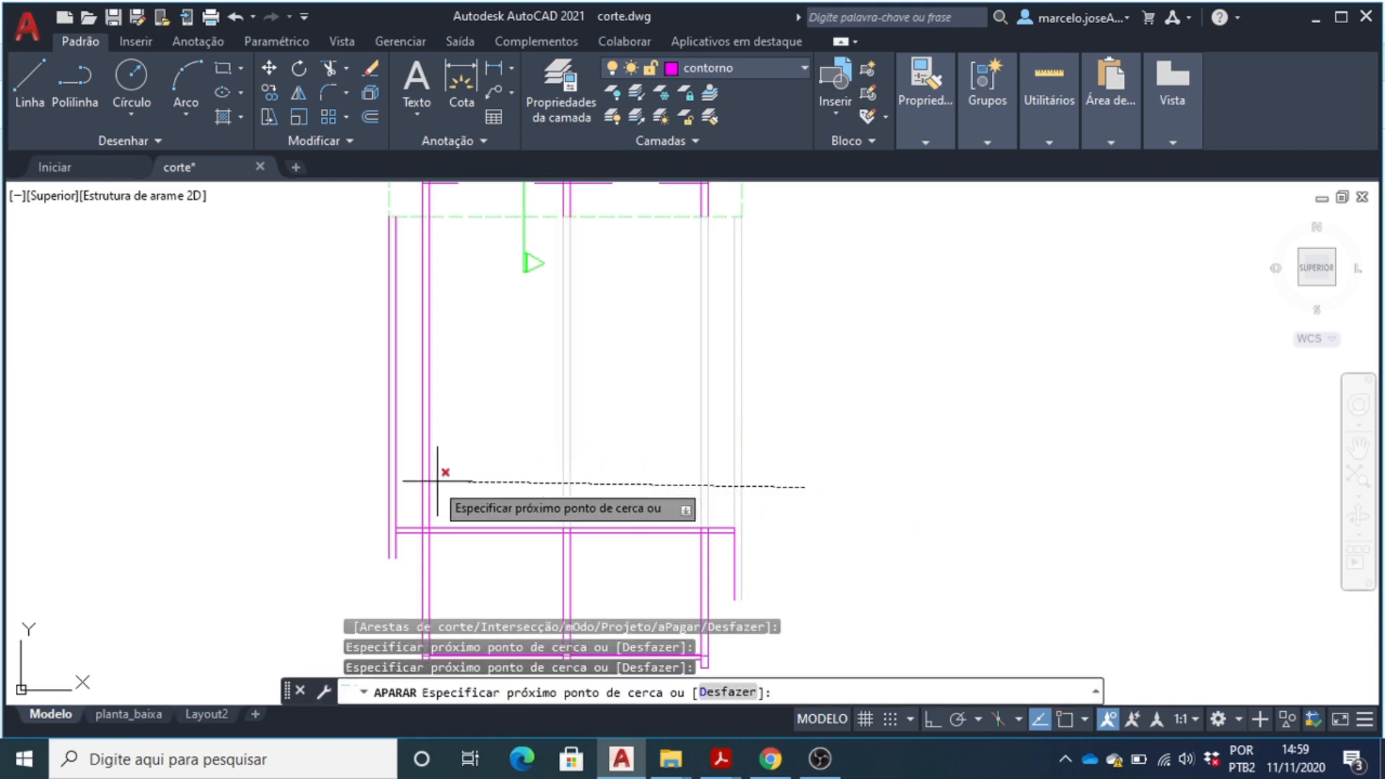
pyautogui.press('Return')
# - Trim the leftover roof-edge lines hanging below the slab at both ends to close the eaves
pyautogui.scroll(3, 385, 590)
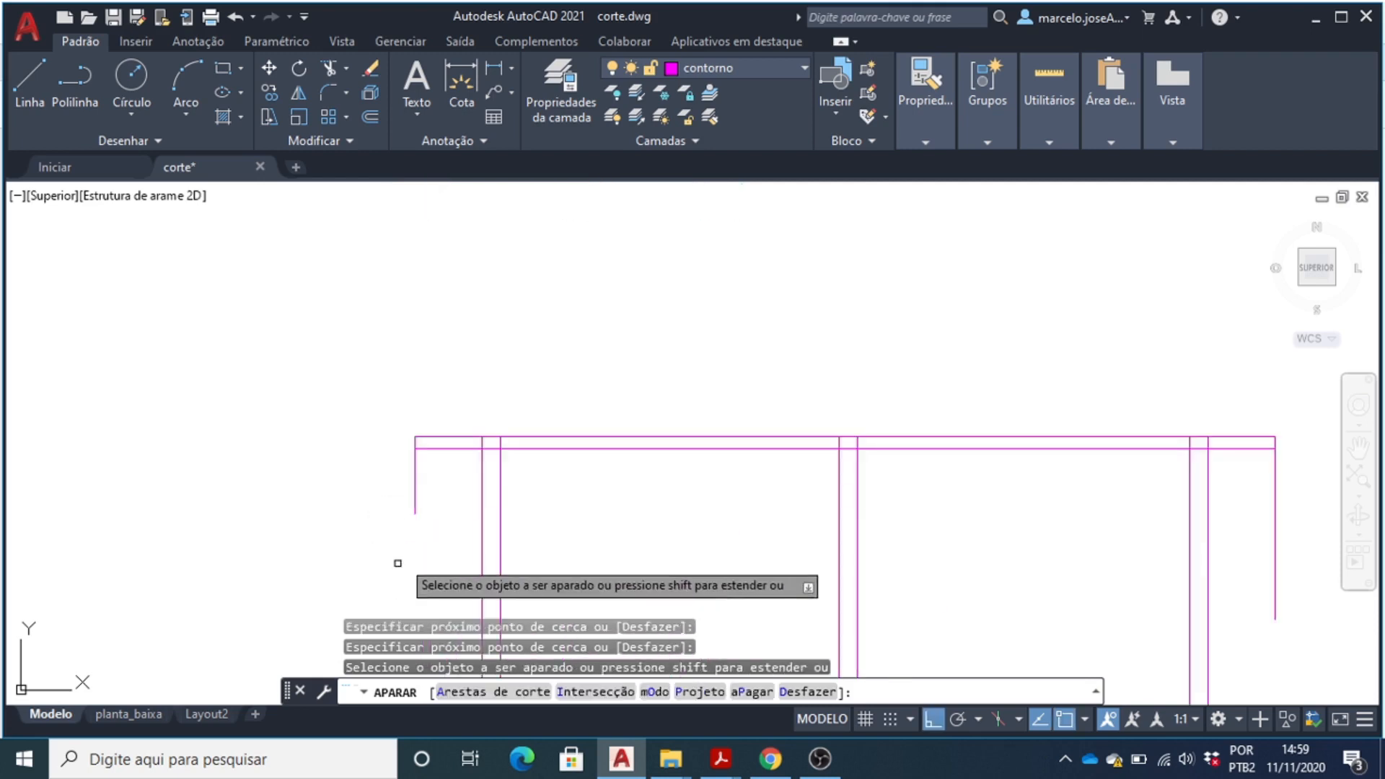
pyautogui.click(448, 496)
pyautogui.click(388, 473)
pyautogui.scroll(-2, 388, 472)
pyautogui.click(962, 476)
pyautogui.click(927, 476)
pyautogui.press('Escape')
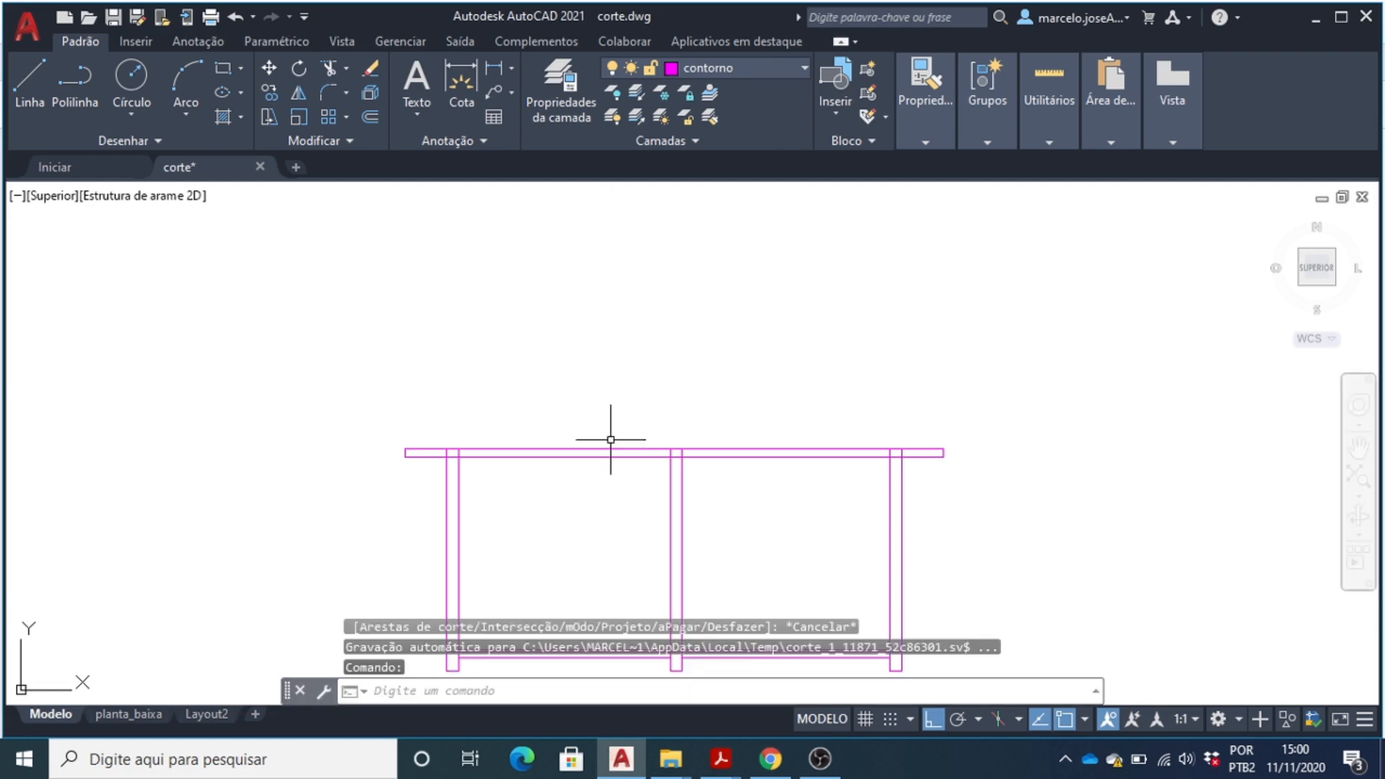
# - Offset the slab's top line 25 units downward to mark the underside of the beams
pyautogui.scroll(3, 462, 475)
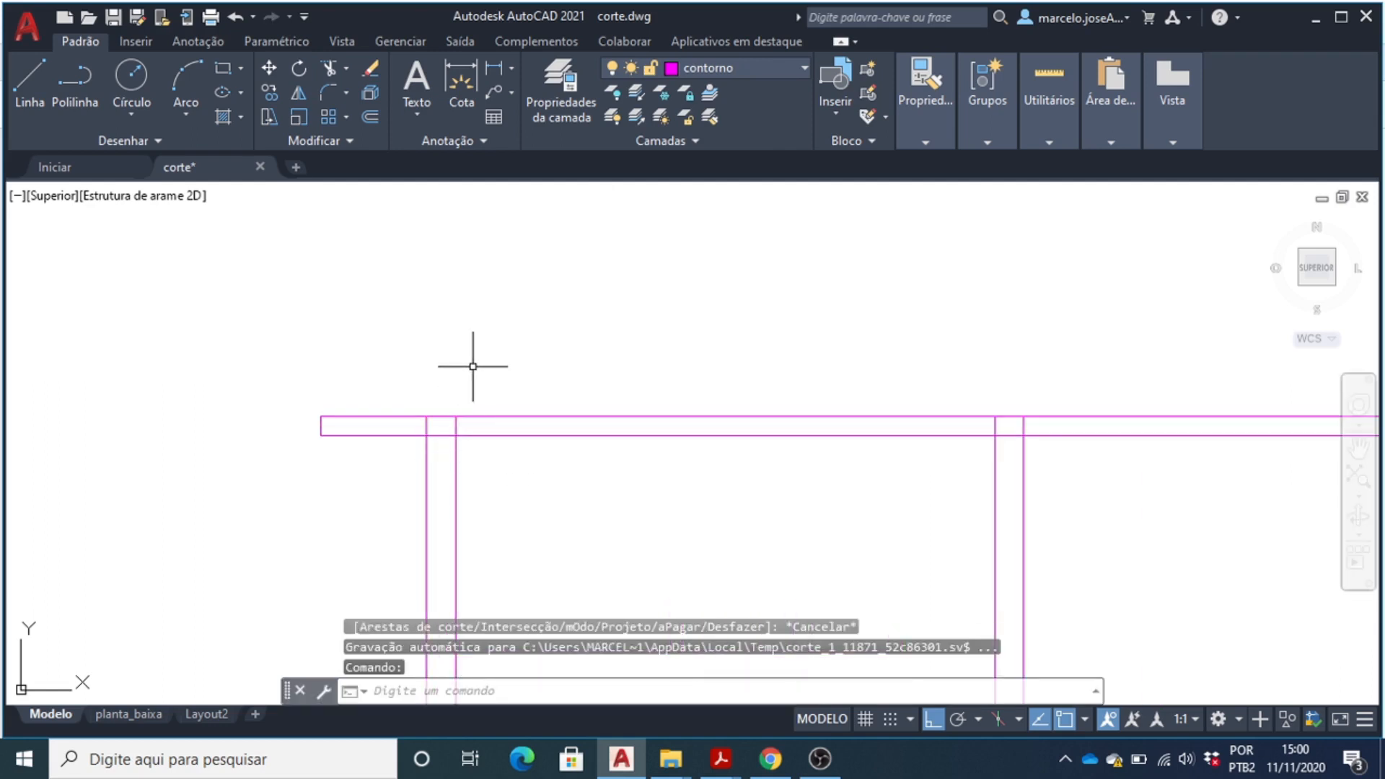
pyautogui.scroll(-2, 473, 368)
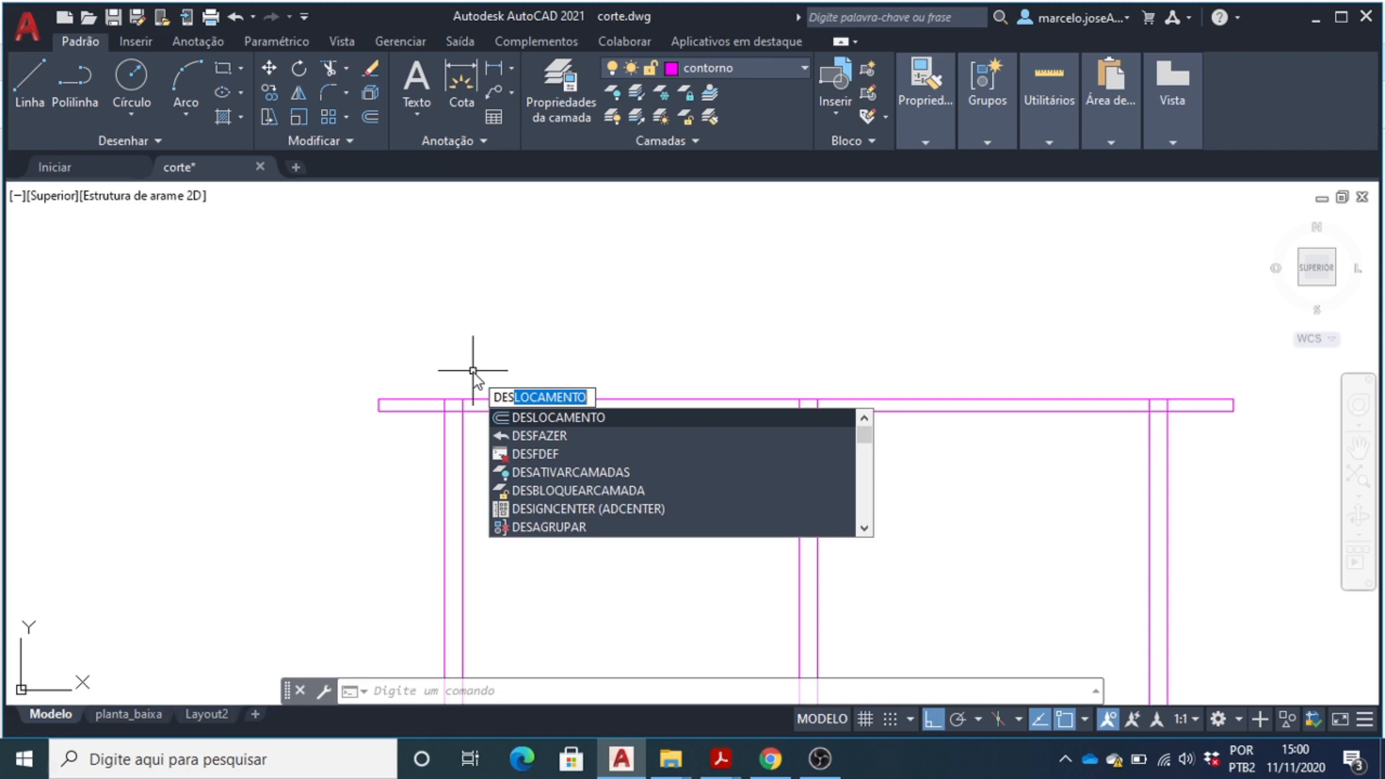
pyautogui.press('Return')
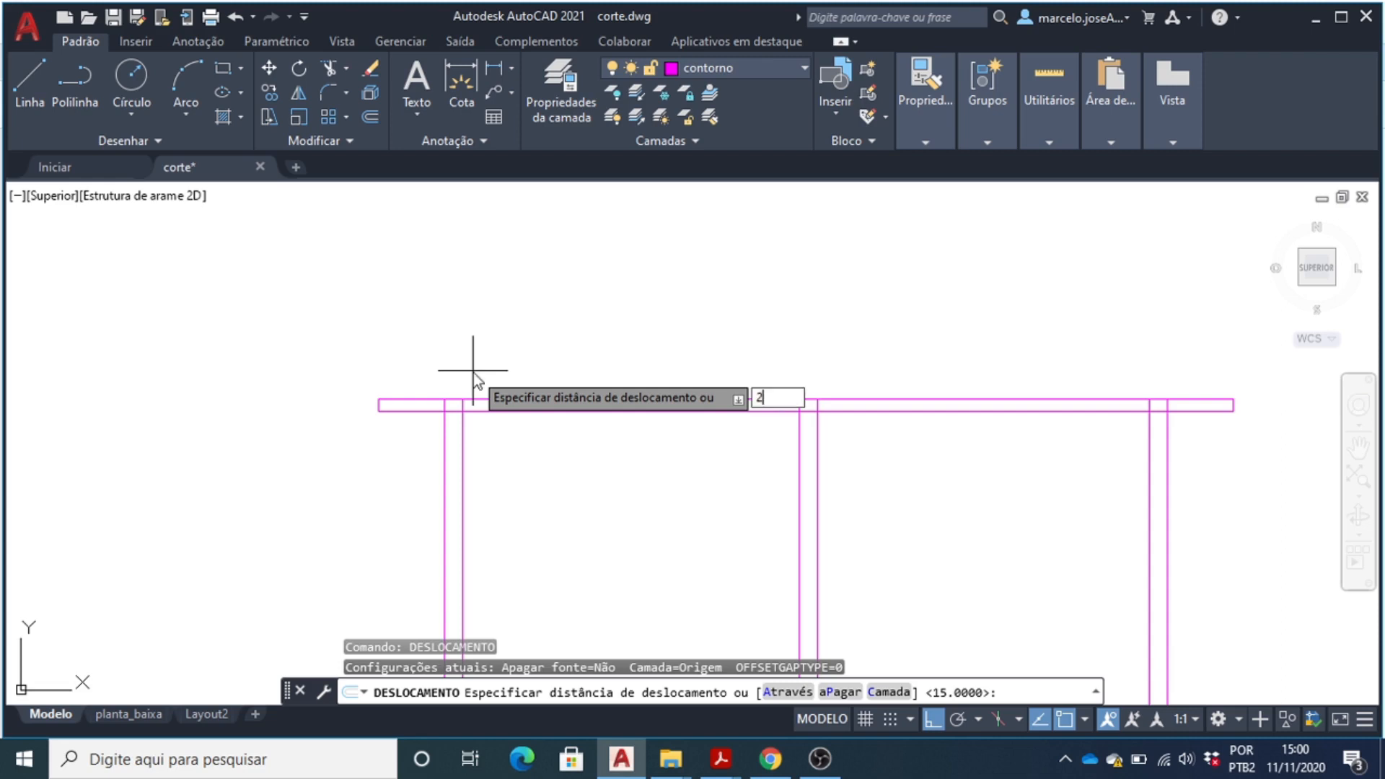
pyautogui.press('Return')
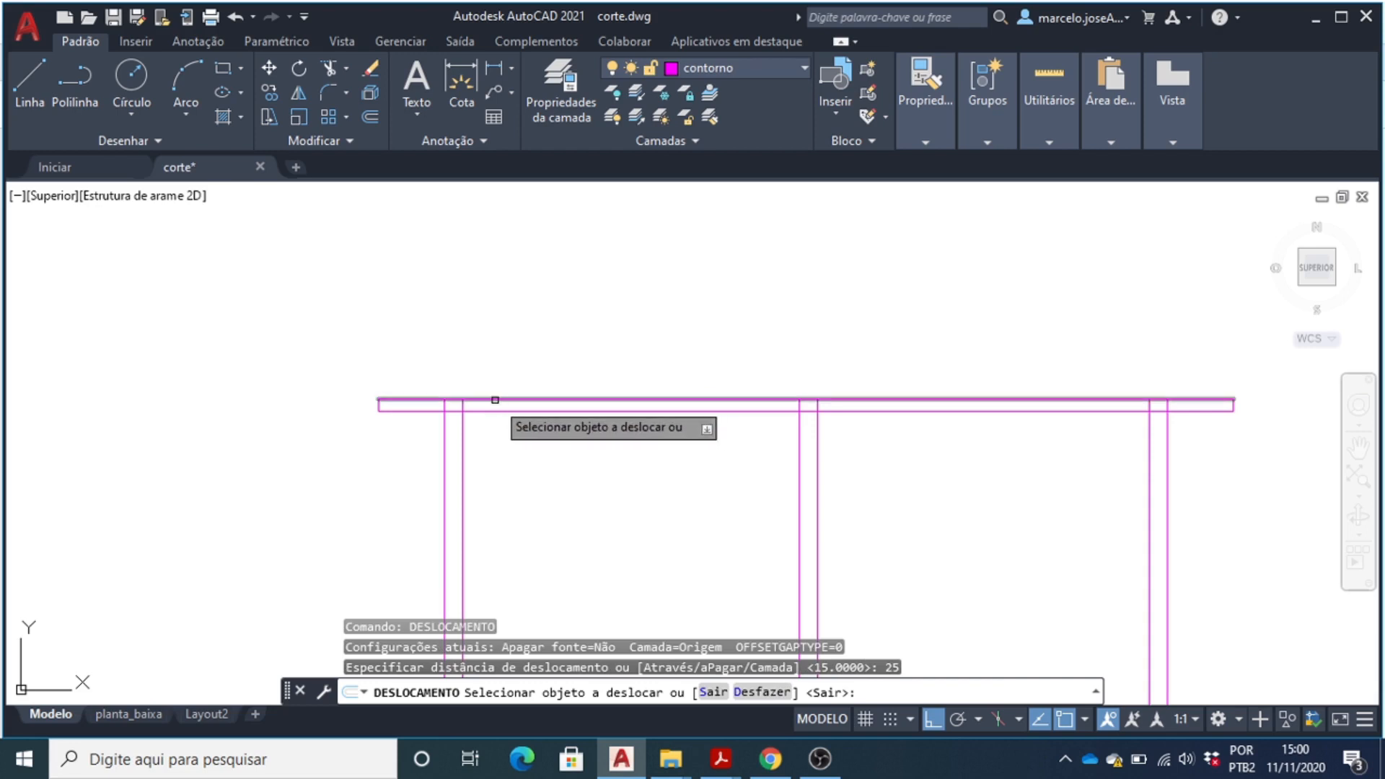
pyautogui.click(495, 399)
pyautogui.click(507, 449)
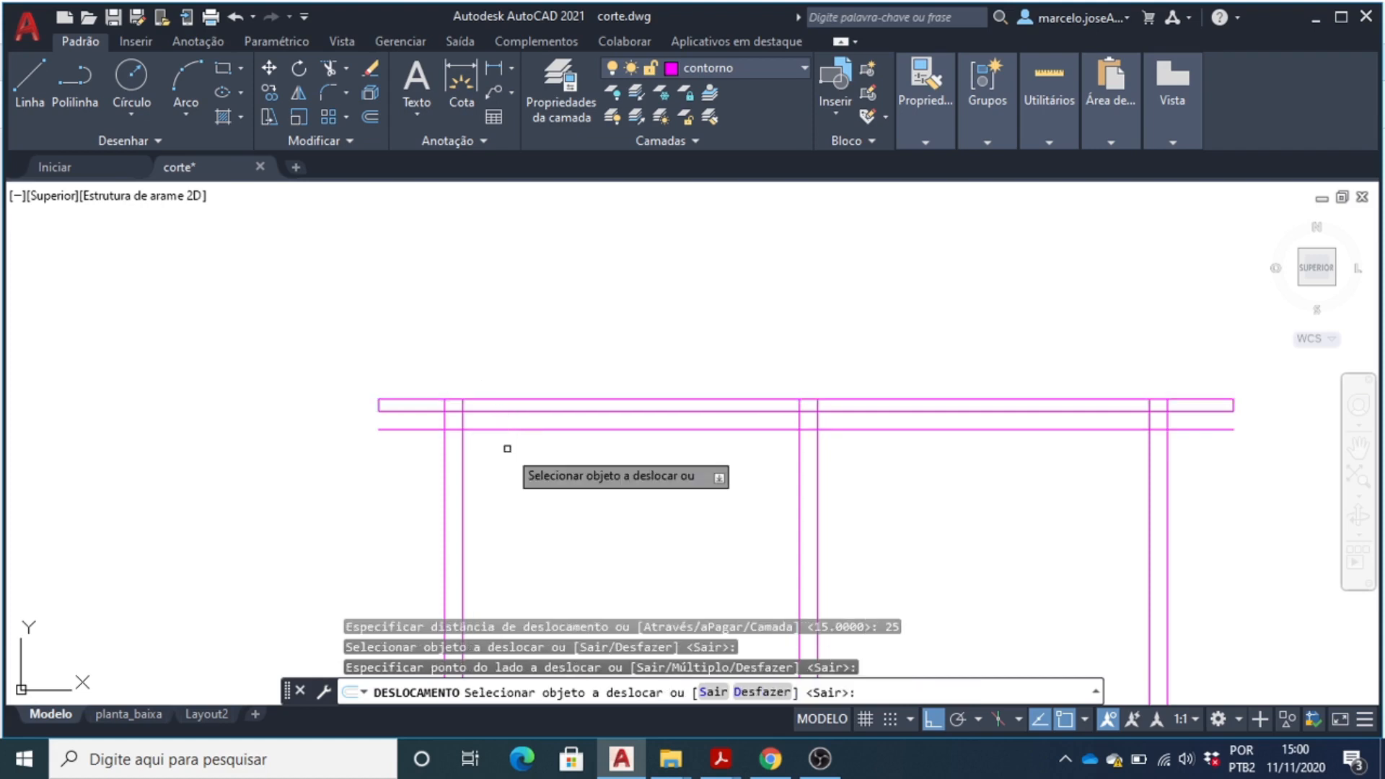
pyautogui.press('Escape')
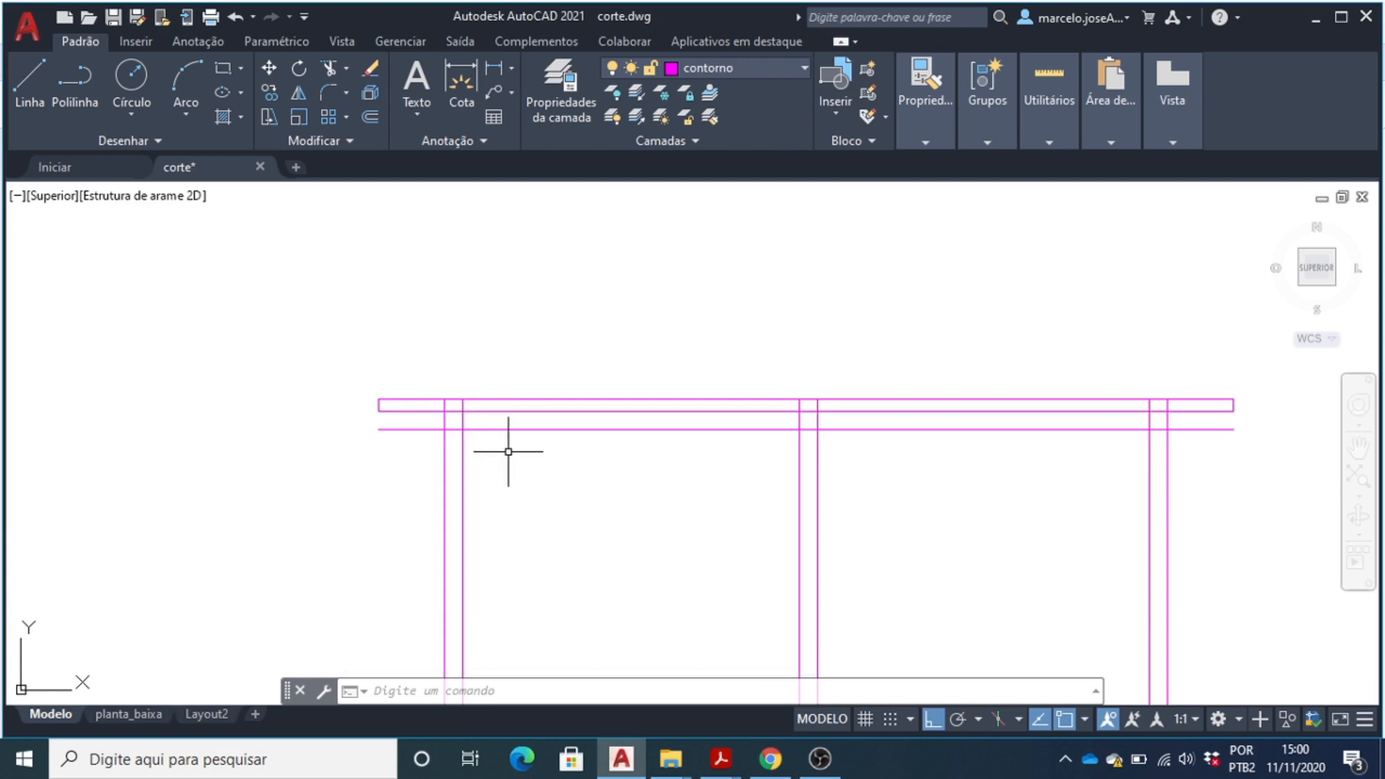
# - Trim the beam underside line outside the walls so it remains only within the three wall thicknesses
pyautogui.write('p')
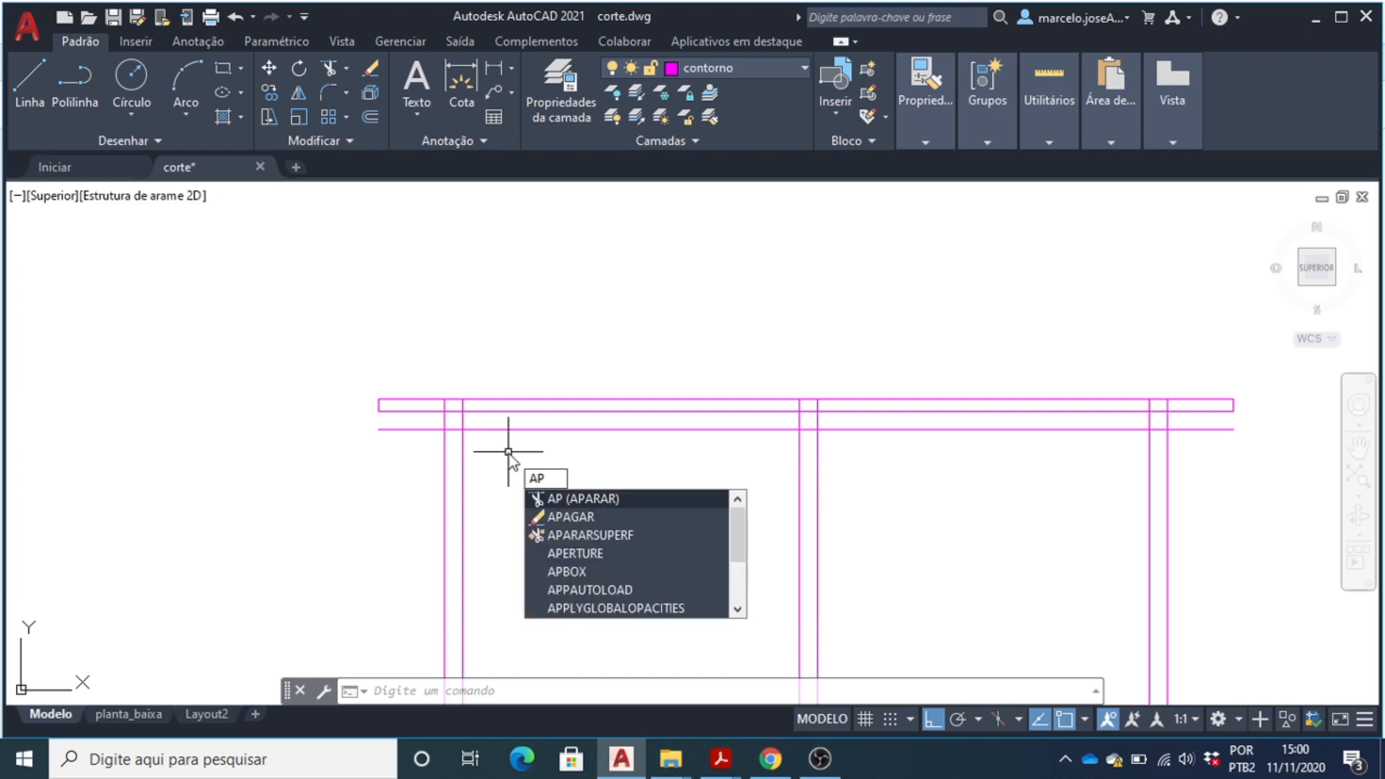
pyautogui.press('Return')
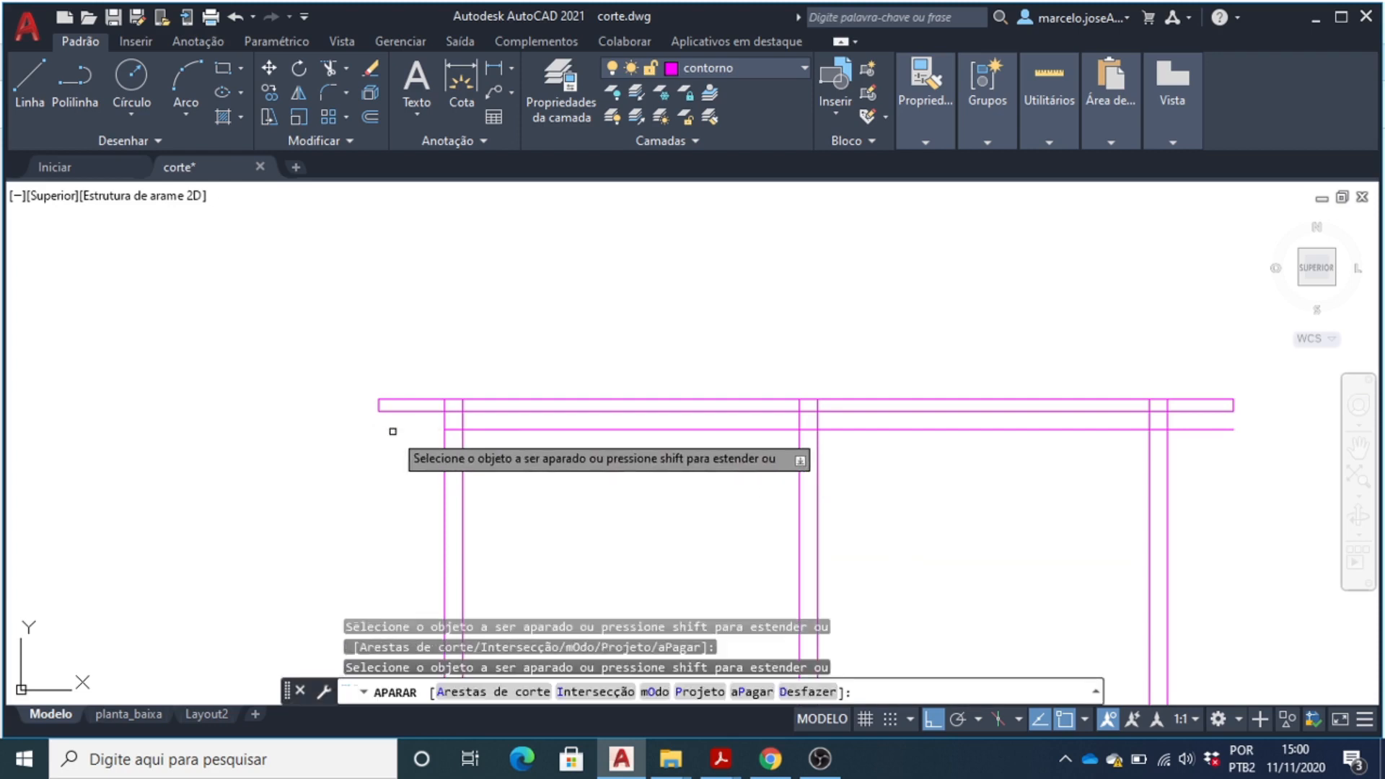
pyautogui.moveTo(602, 426); pyautogui.dragTo(590, 448)
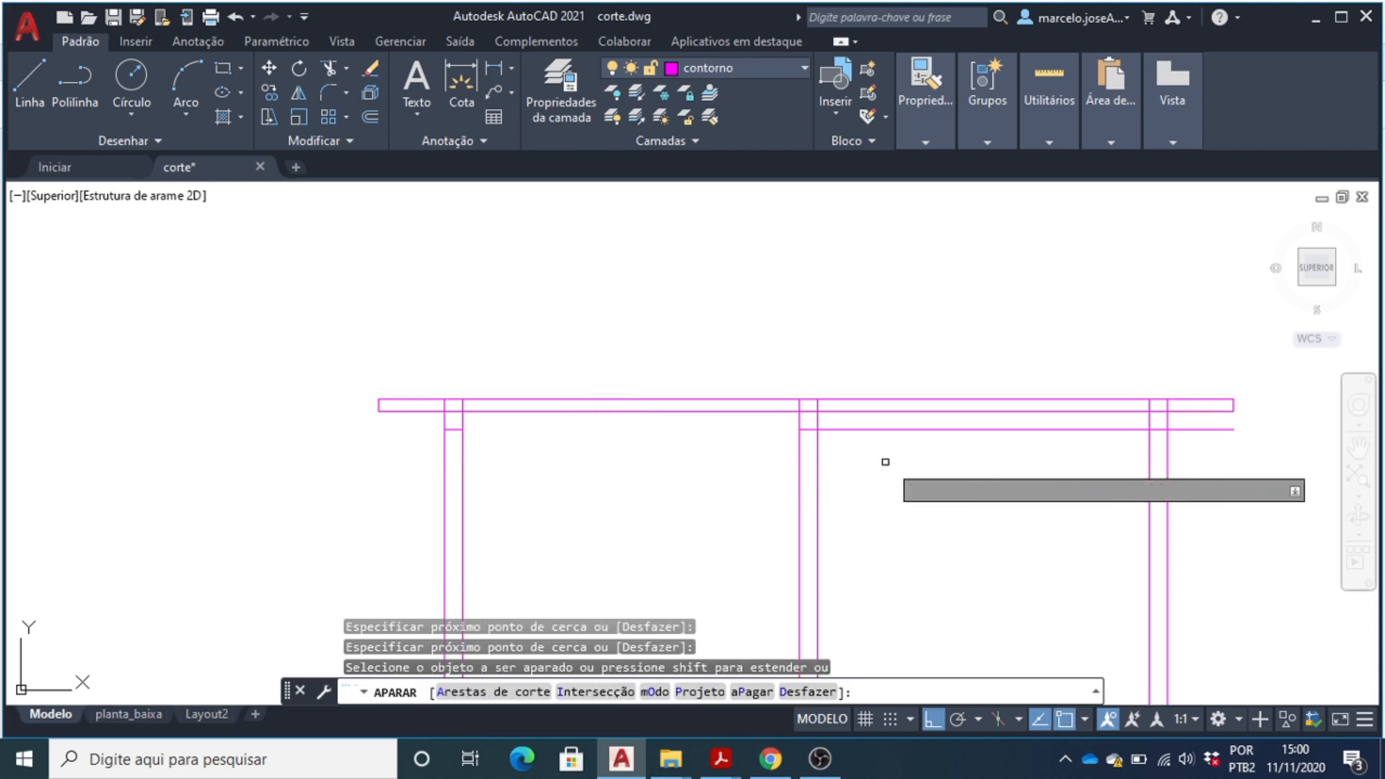
pyautogui.moveTo(916, 421); pyautogui.dragTo(902, 469)
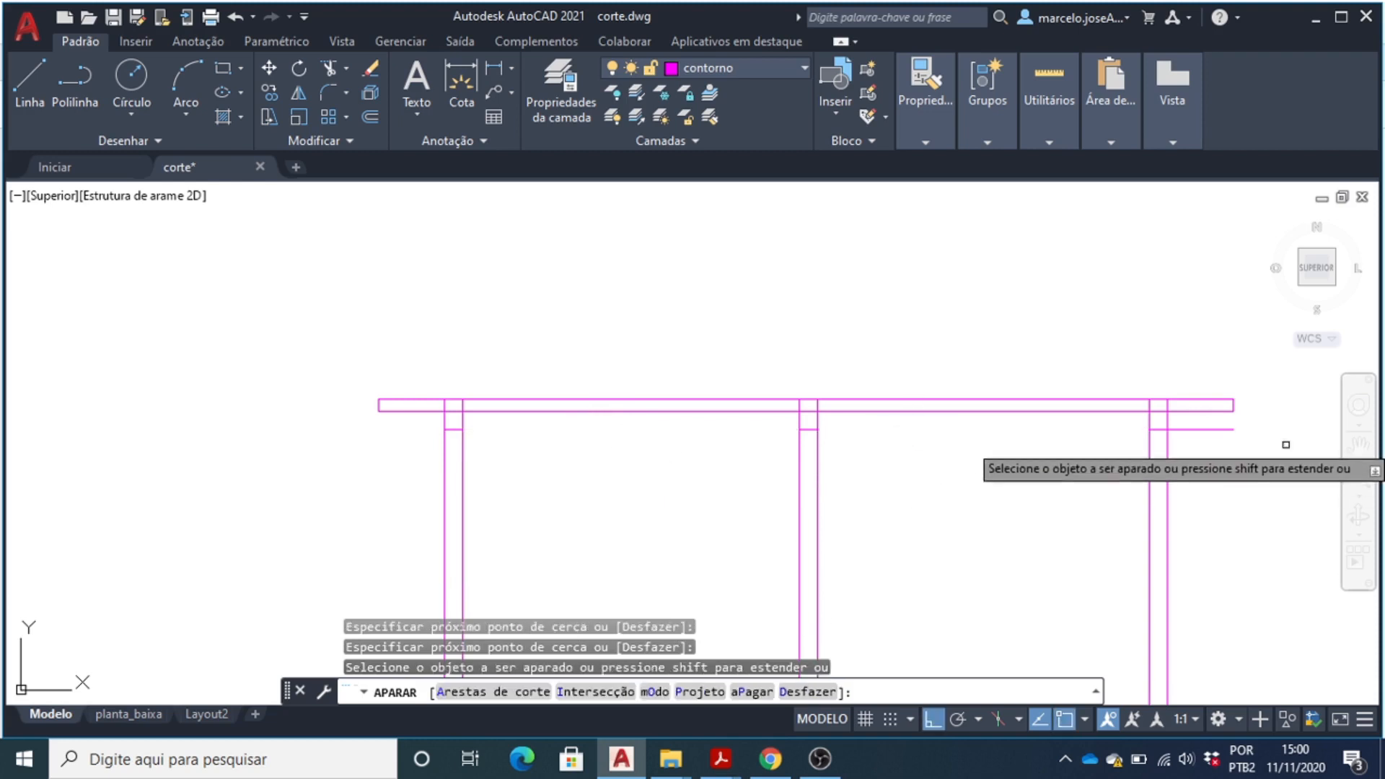
pyautogui.click(1220, 428)
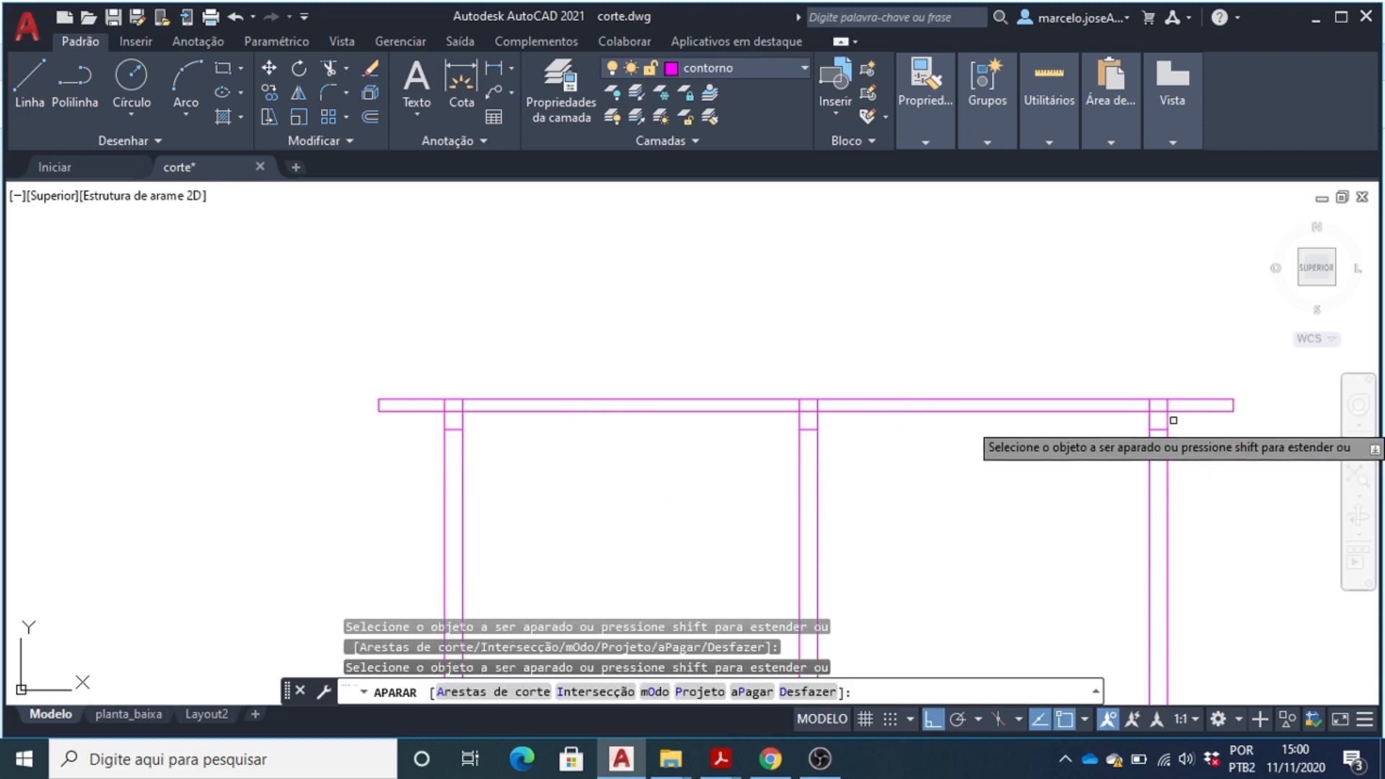
# - Trim the wall lines inside the slab thickness and the slab's underside over all three walls to join beams and slab
pyautogui.scroll(3, 1172, 404)
pyautogui.moveTo(1172, 405); pyautogui.dragTo(1086, 408)
pyautogui.scroll(-4, 1088, 410)
pyautogui.scroll(3, 847, 425)
pyautogui.moveTo(938, 389)
pyautogui.mouseDown()
pyautogui.moveTo(891, 387)
pyautogui.moveTo(904, 403)
pyautogui.mouseUp()
pyautogui.click(920, 405)
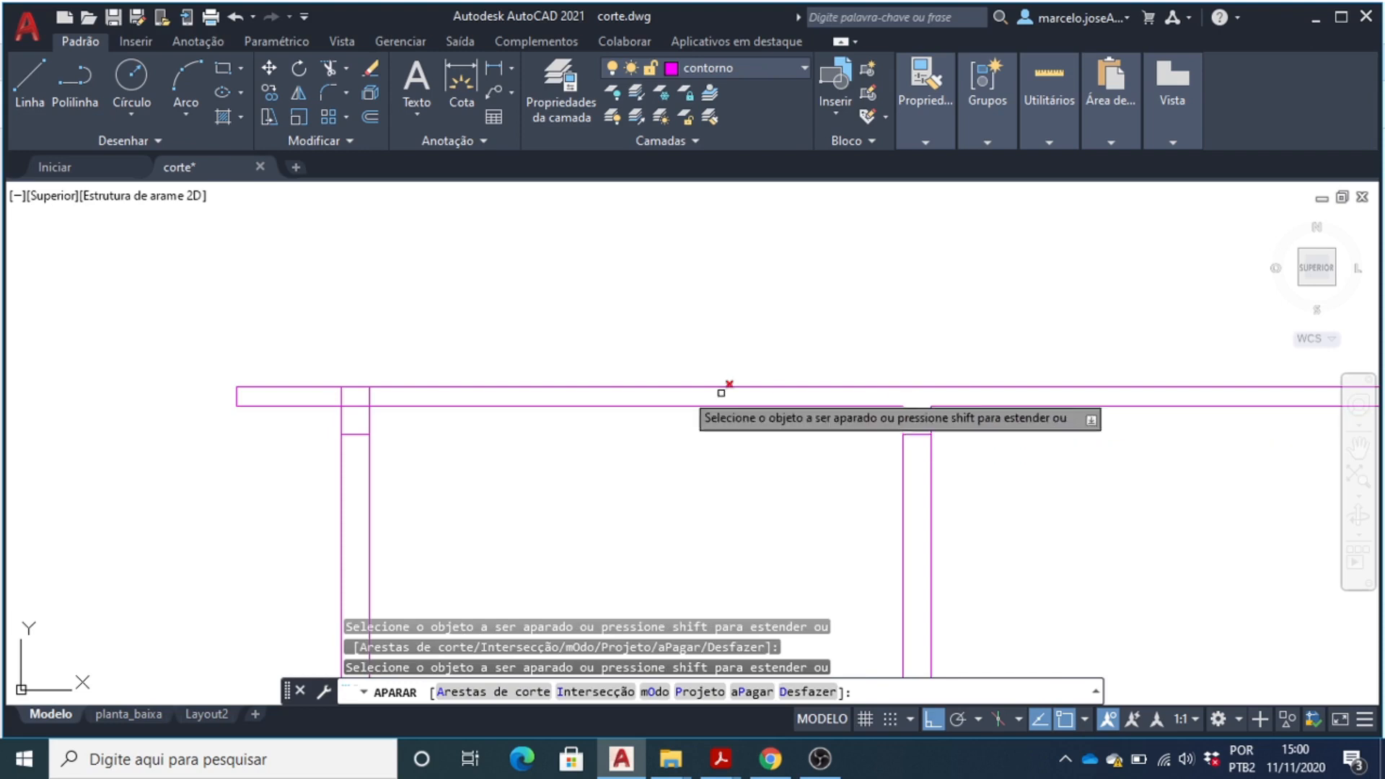
pyautogui.scroll(2, 361, 395)
pyautogui.moveTo(383, 390)
pyautogui.mouseDown()
pyautogui.moveTo(325, 384)
pyautogui.moveTo(354, 408)
pyautogui.mouseUp()
pyautogui.scroll(-5, 354, 408)
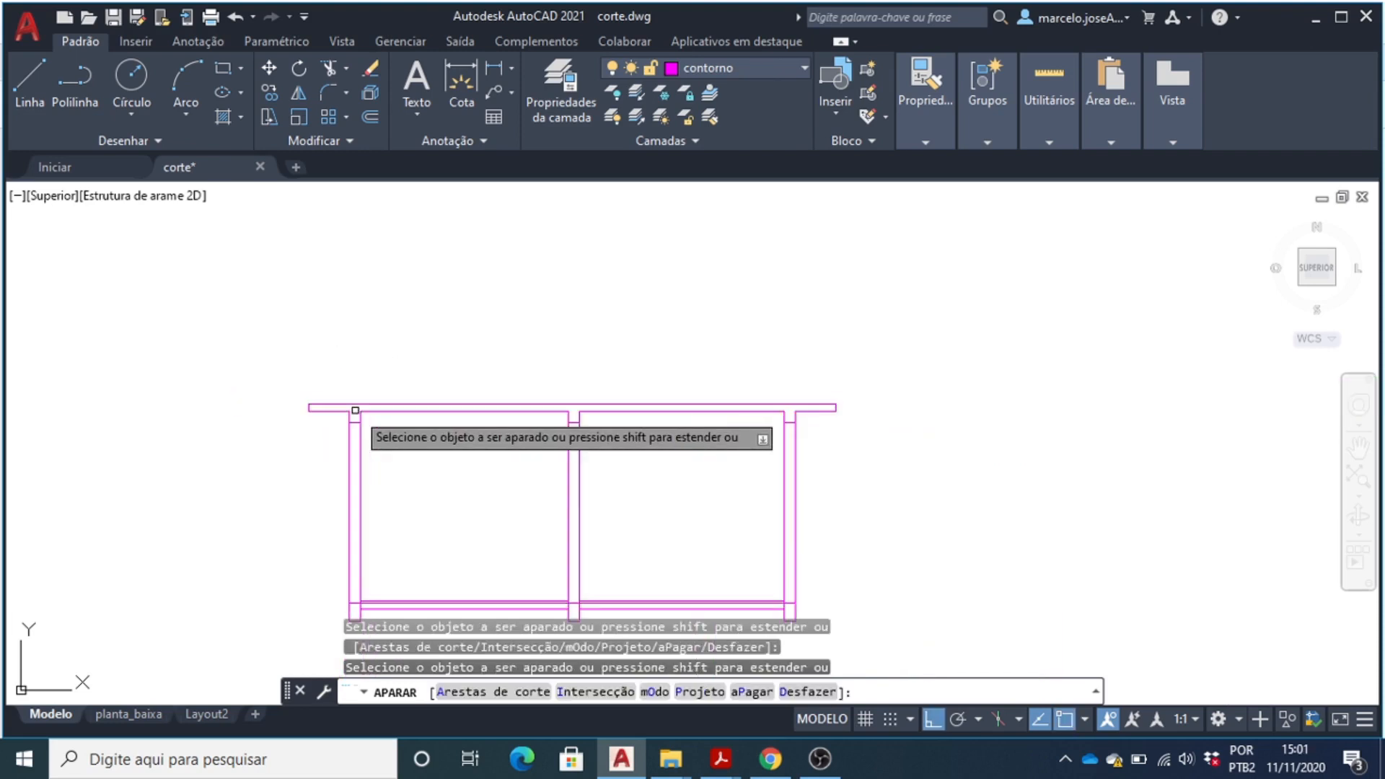
pyautogui.scroll(-2, 617, 498)
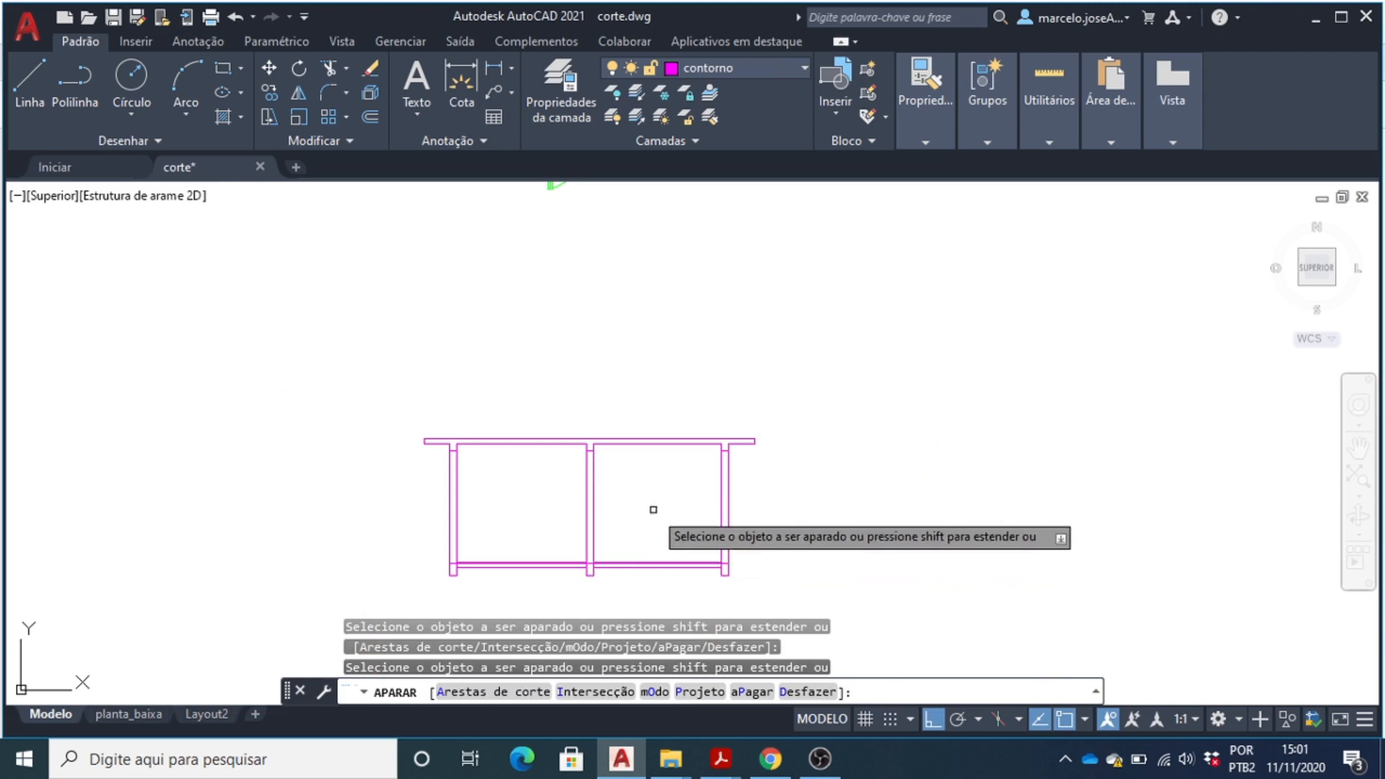
pyautogui.press('Escape')
# - Examine the beam and slab junctions in the section and the walls and openings along the plan's horizontal section line
pyautogui.scroll(2, 585, 437)
pyautogui.scroll(2, 563, 446)
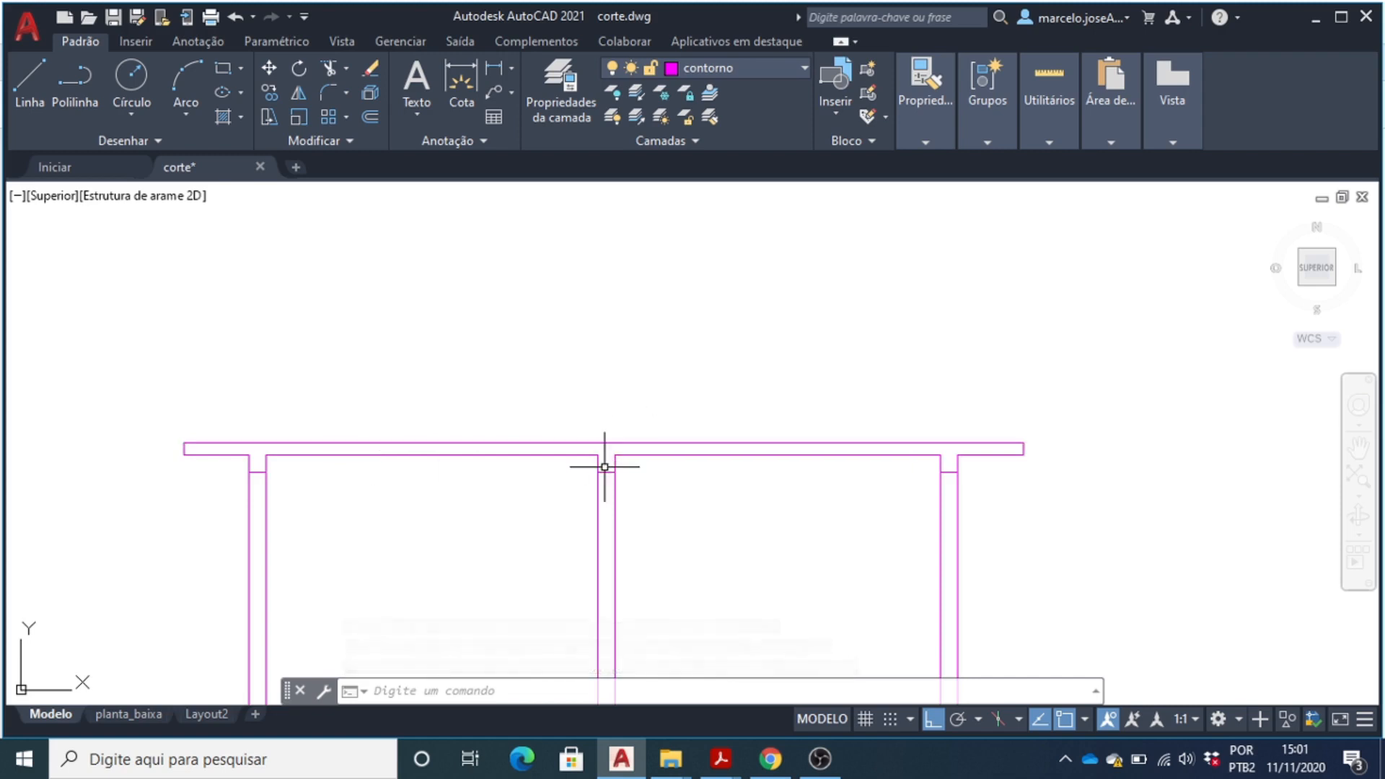
pyautogui.scroll(2, 604, 457)
pyautogui.scroll(-4, 603, 462)
pyautogui.scroll(1, 600, 466)
pyautogui.scroll(-4, 841, 383)
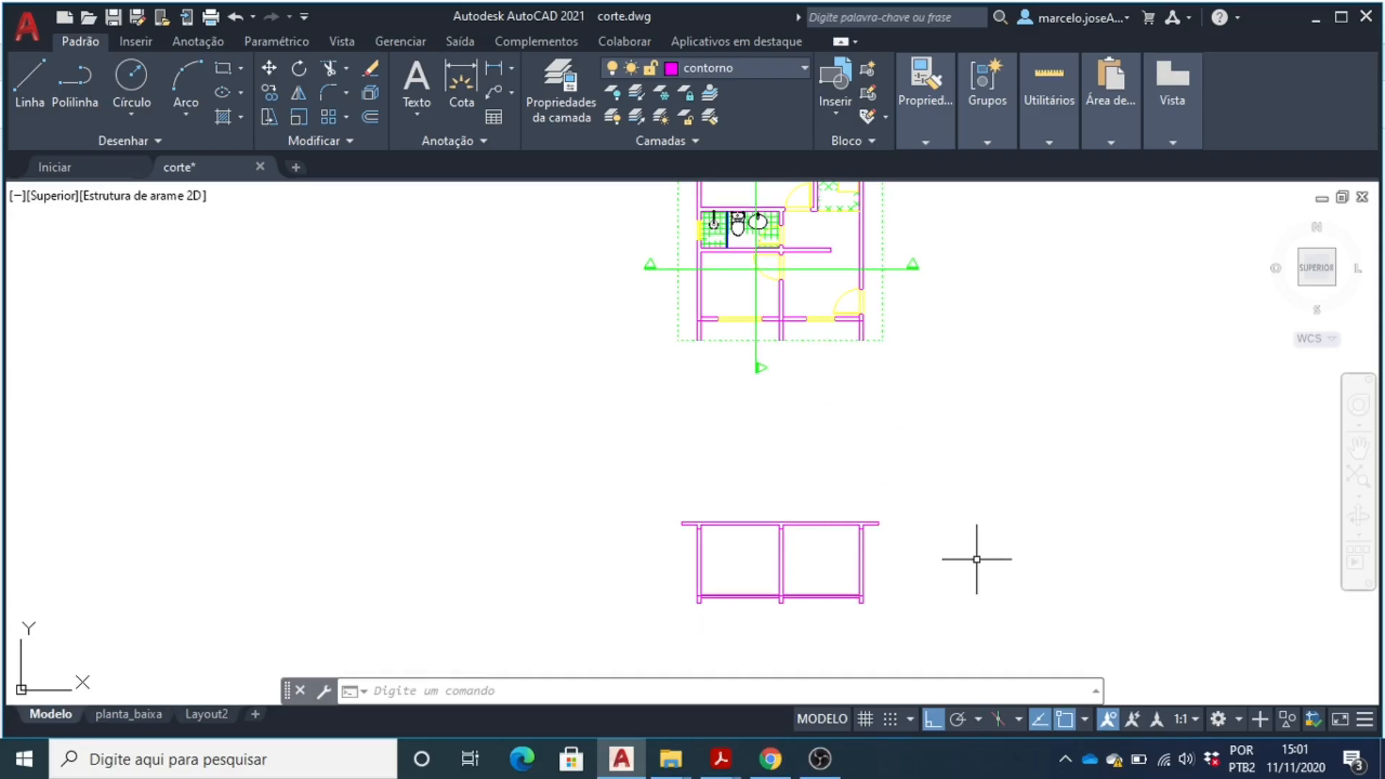
pyautogui.scroll(2, 974, 557)
pyautogui.scroll(-4, 824, 552)
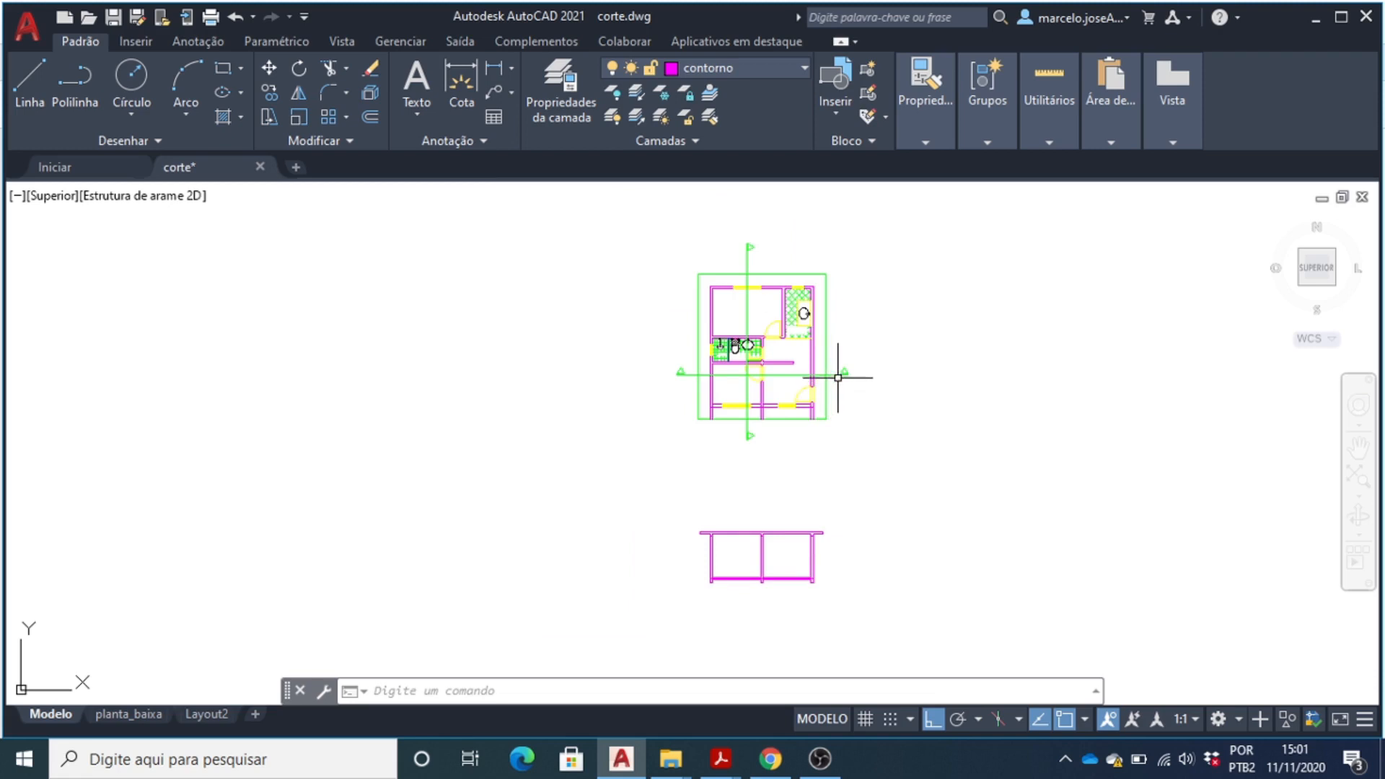
pyautogui.scroll(2, 844, 375)
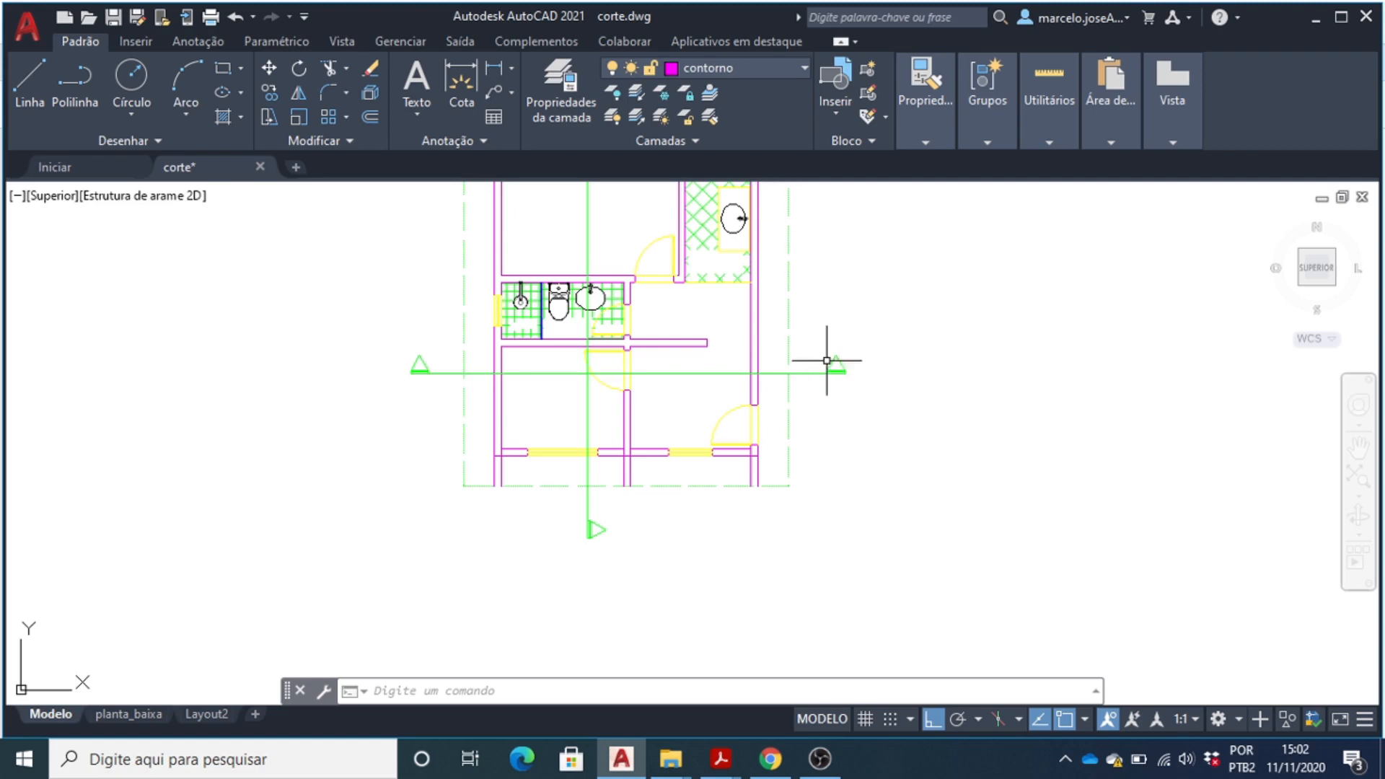
pyautogui.scroll(2, 716, 366)
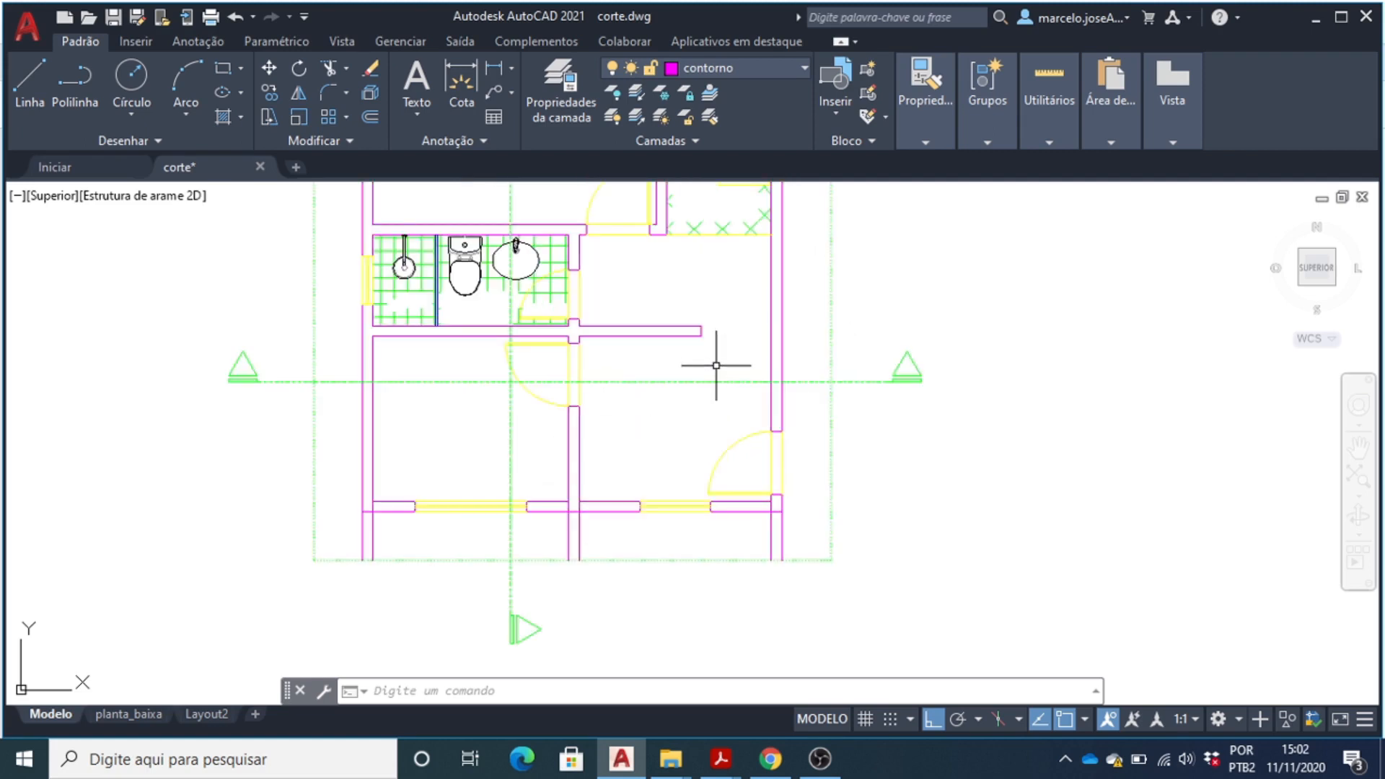
pyautogui.scroll(2, 717, 374)
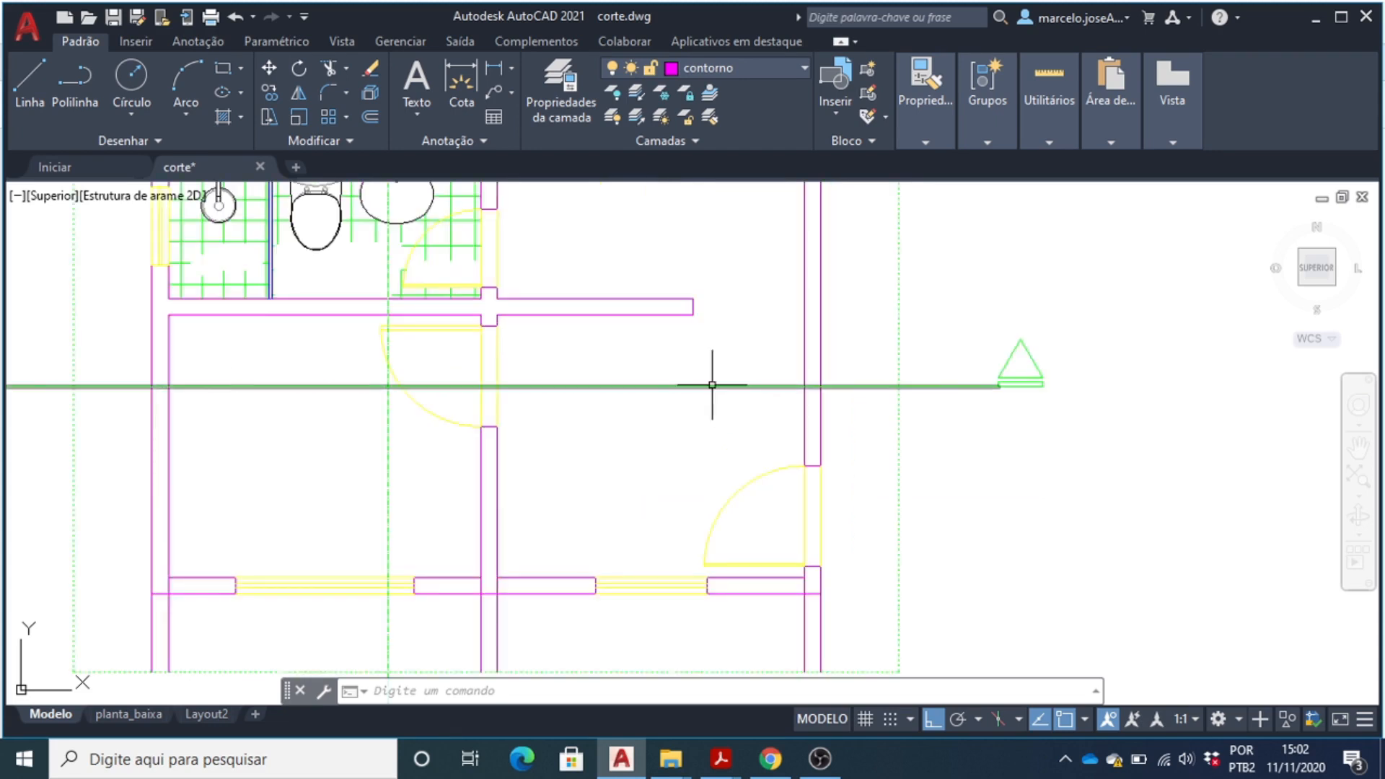
pyautogui.scroll(-8, 712, 385)
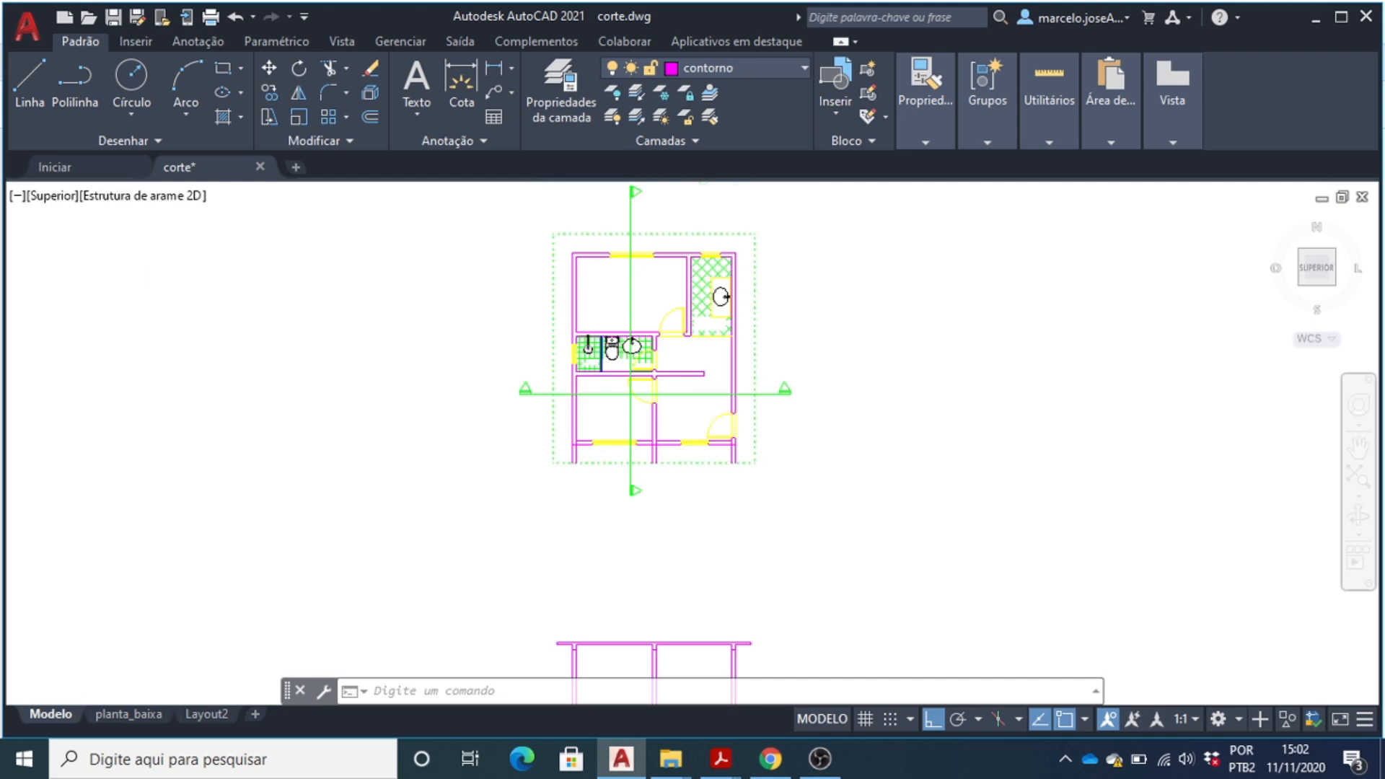
pyautogui.scroll(2, 712, 390)
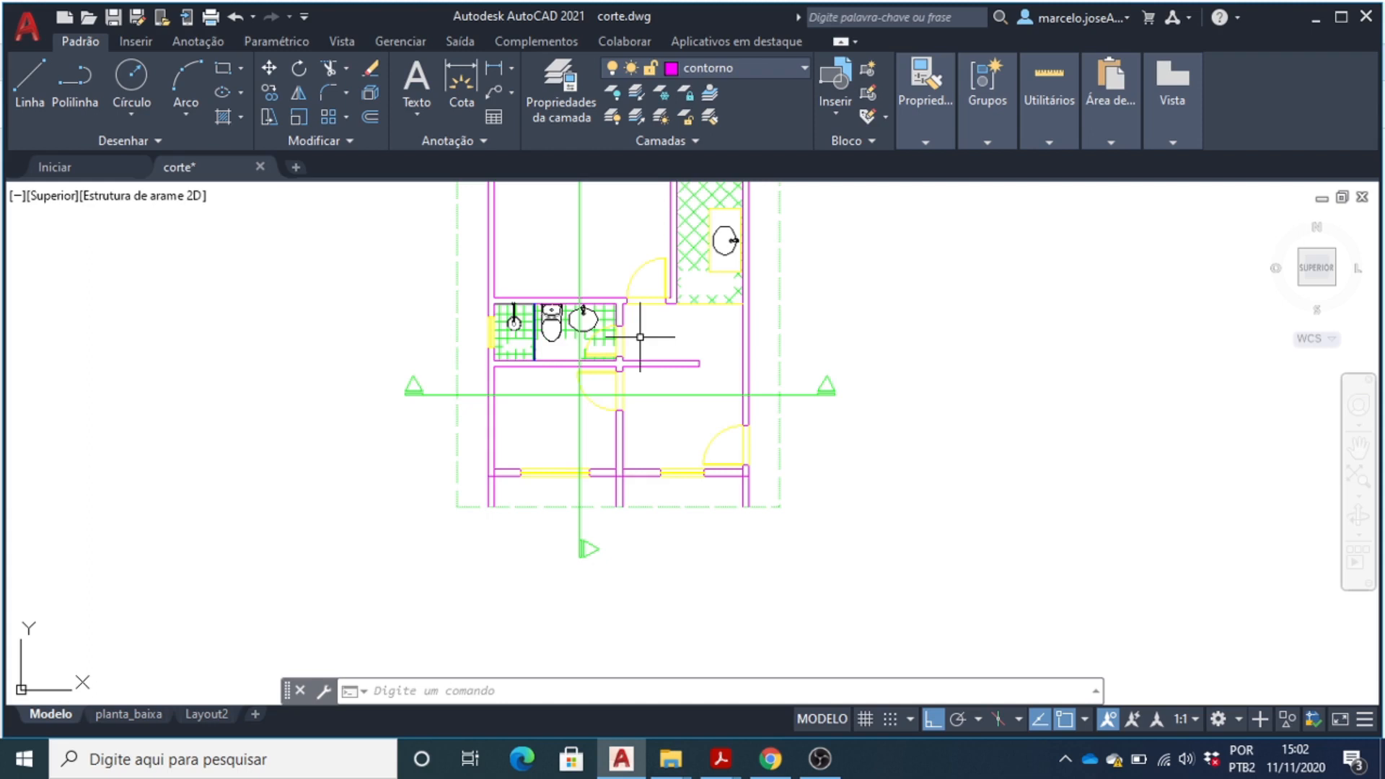
pyautogui.scroll(-4, 640, 337)
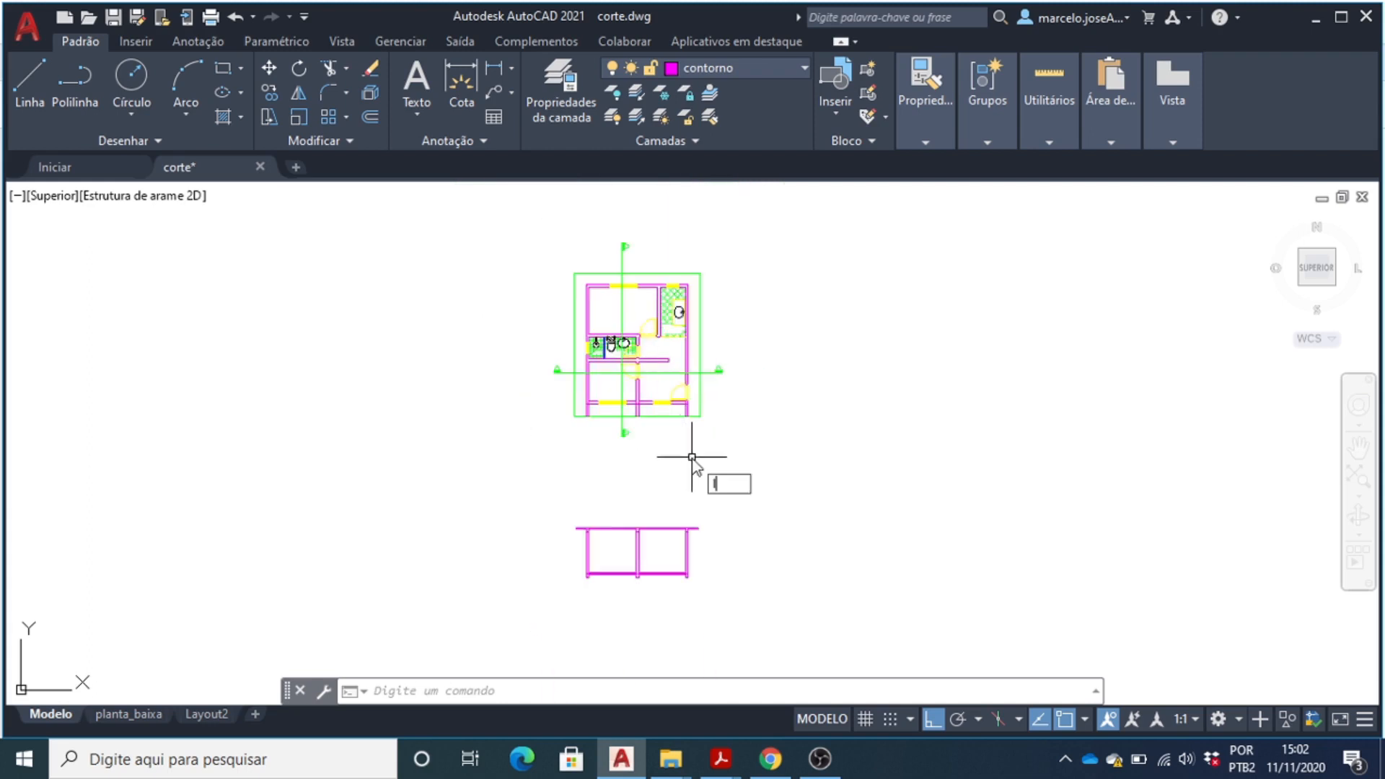
# - Draw a vertical line about 1267 units long from the free end of the plan's horizontal interior wall down past the section's floor
pyautogui.press('Return')
pyautogui.scroll(3, 650, 405)
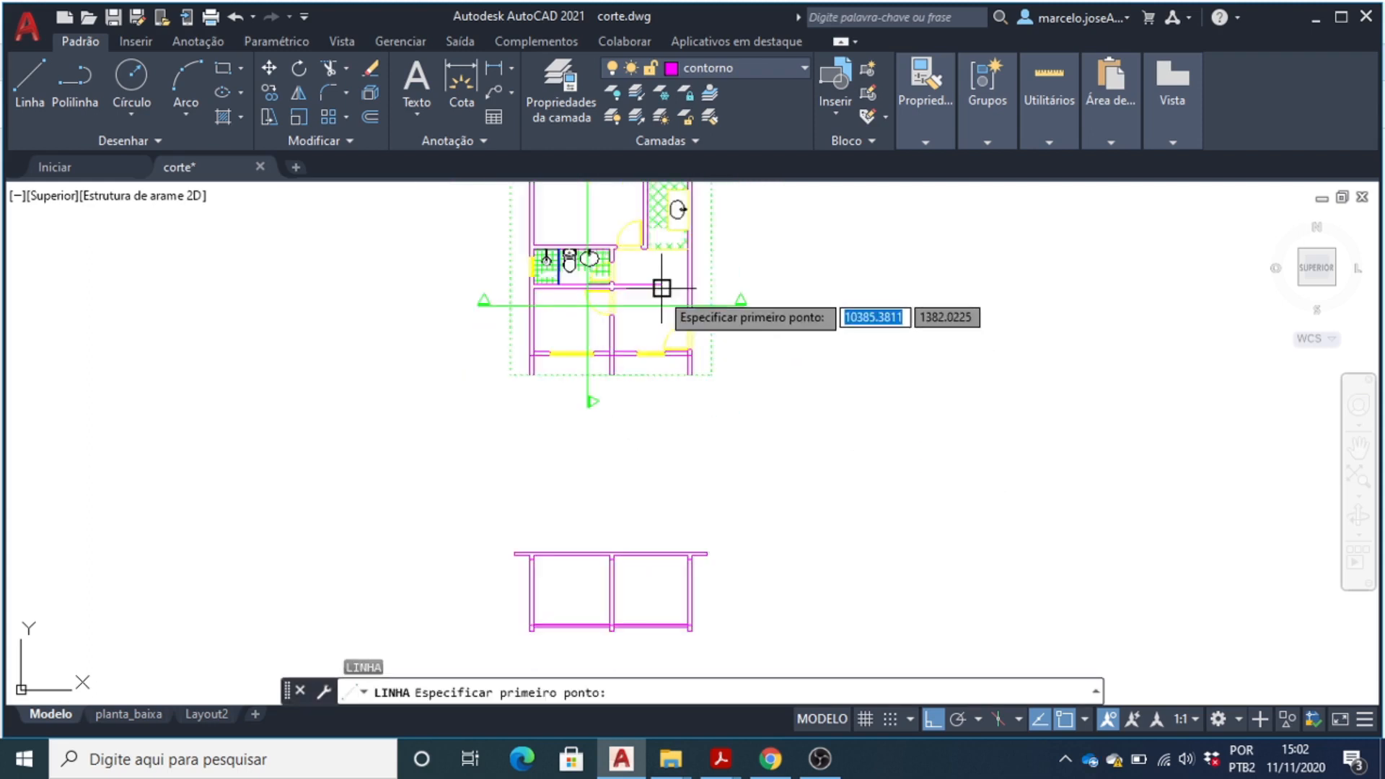
pyautogui.click(662, 288)
pyautogui.scroll(-4, 662, 288)
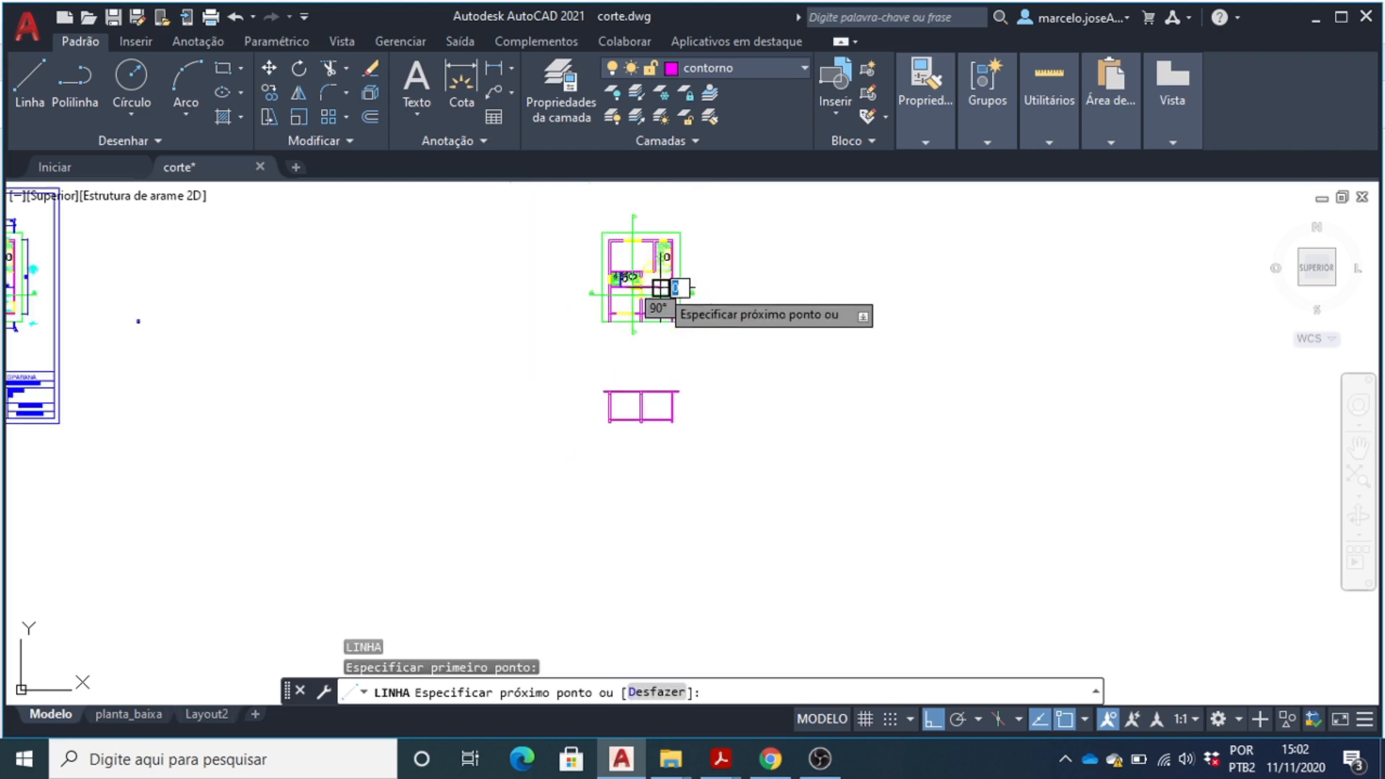
pyautogui.scroll(2, 657, 457)
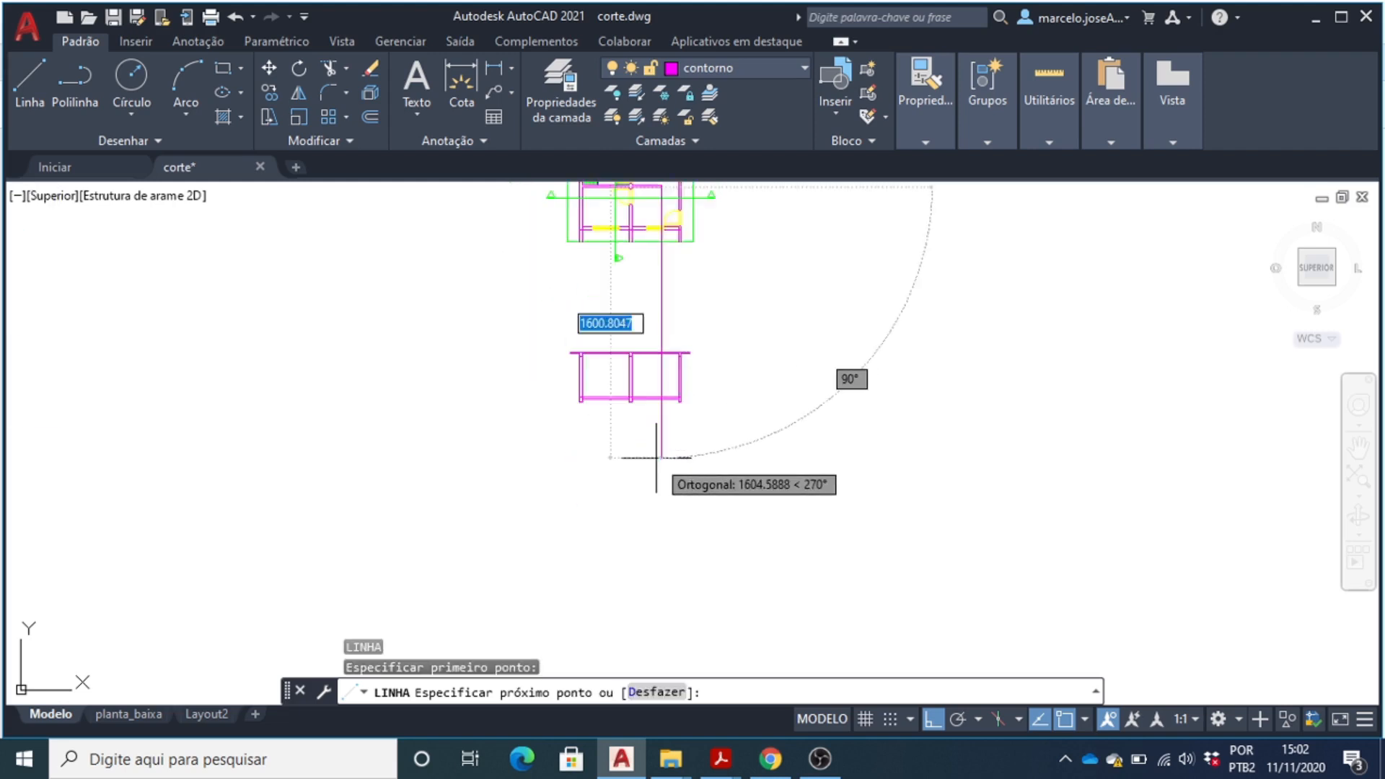
pyautogui.scroll(3, 656, 404)
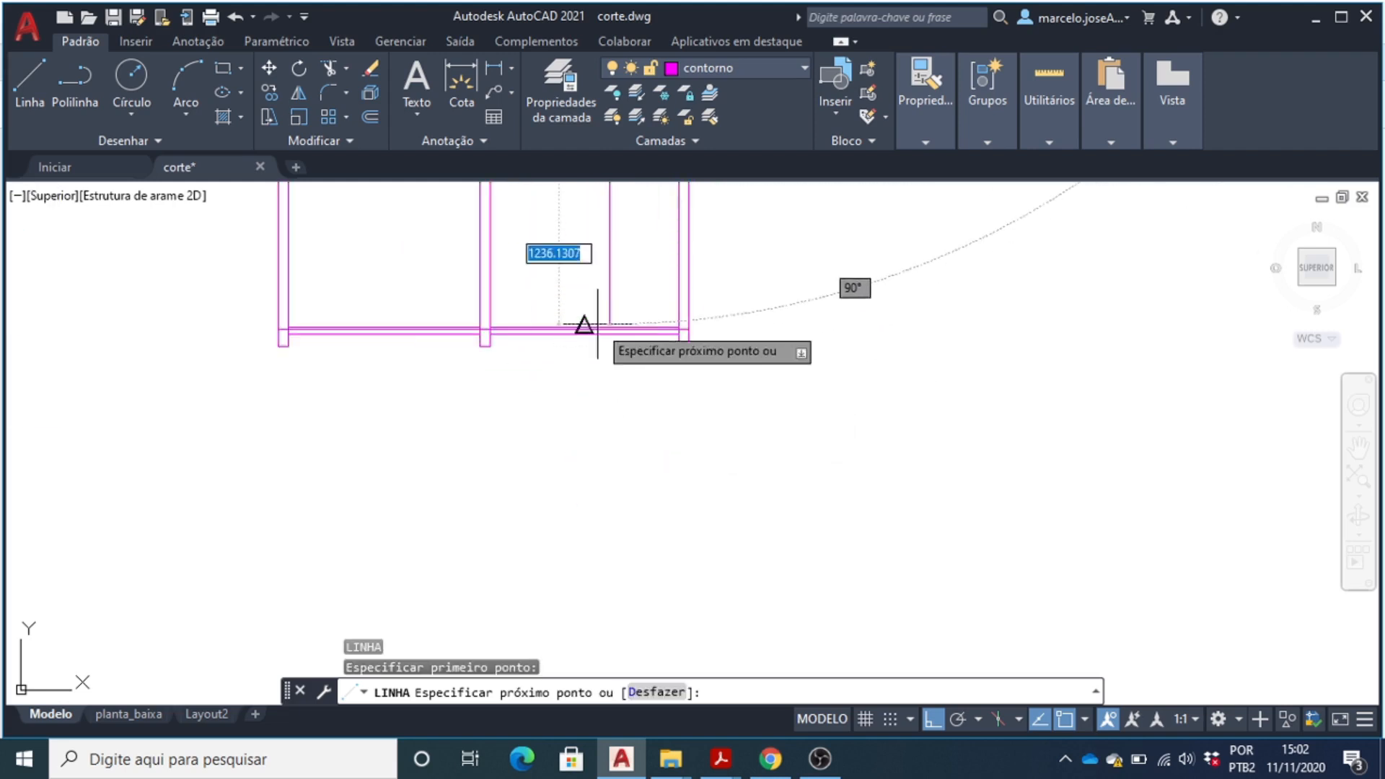
pyautogui.scroll(3, 606, 324)
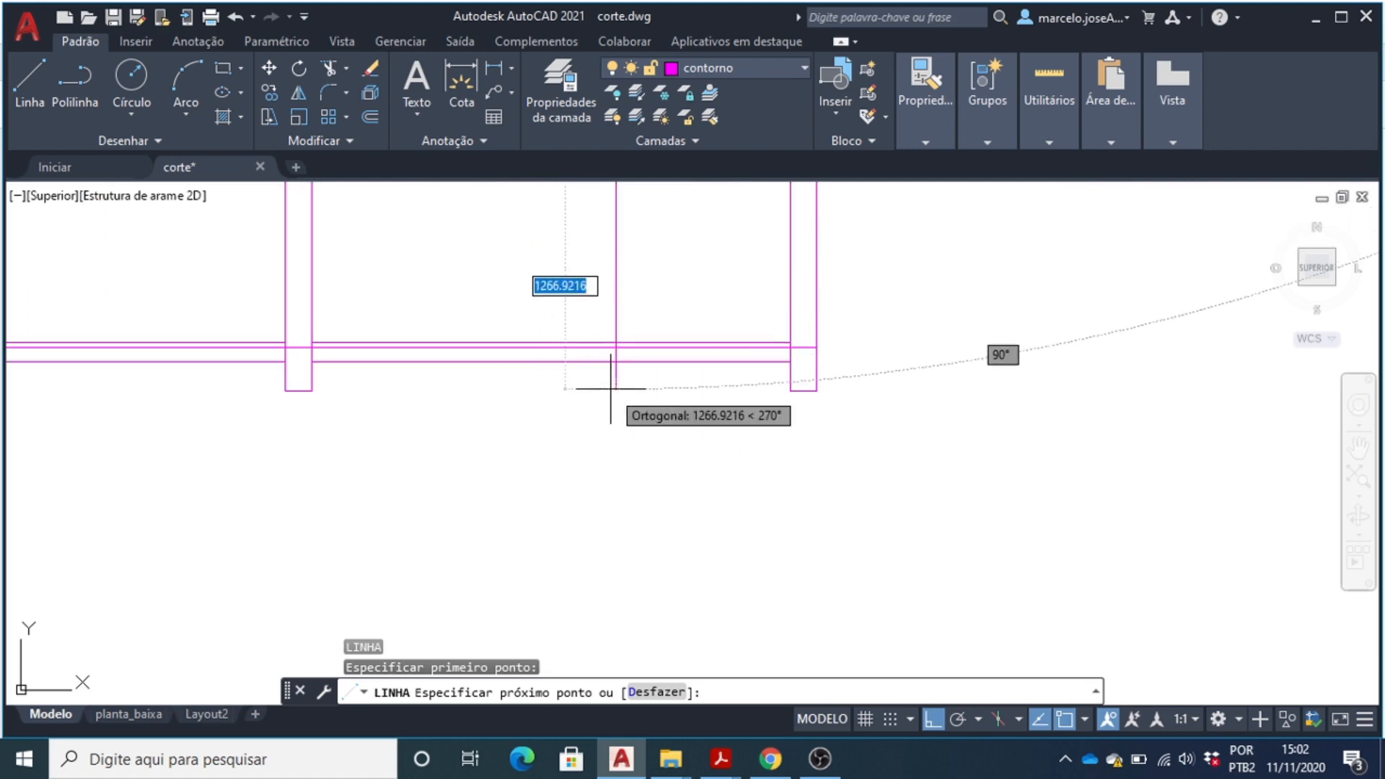
pyautogui.click(616, 389)
pyautogui.press('Escape')
pyautogui.scroll(-5, 599, 339)
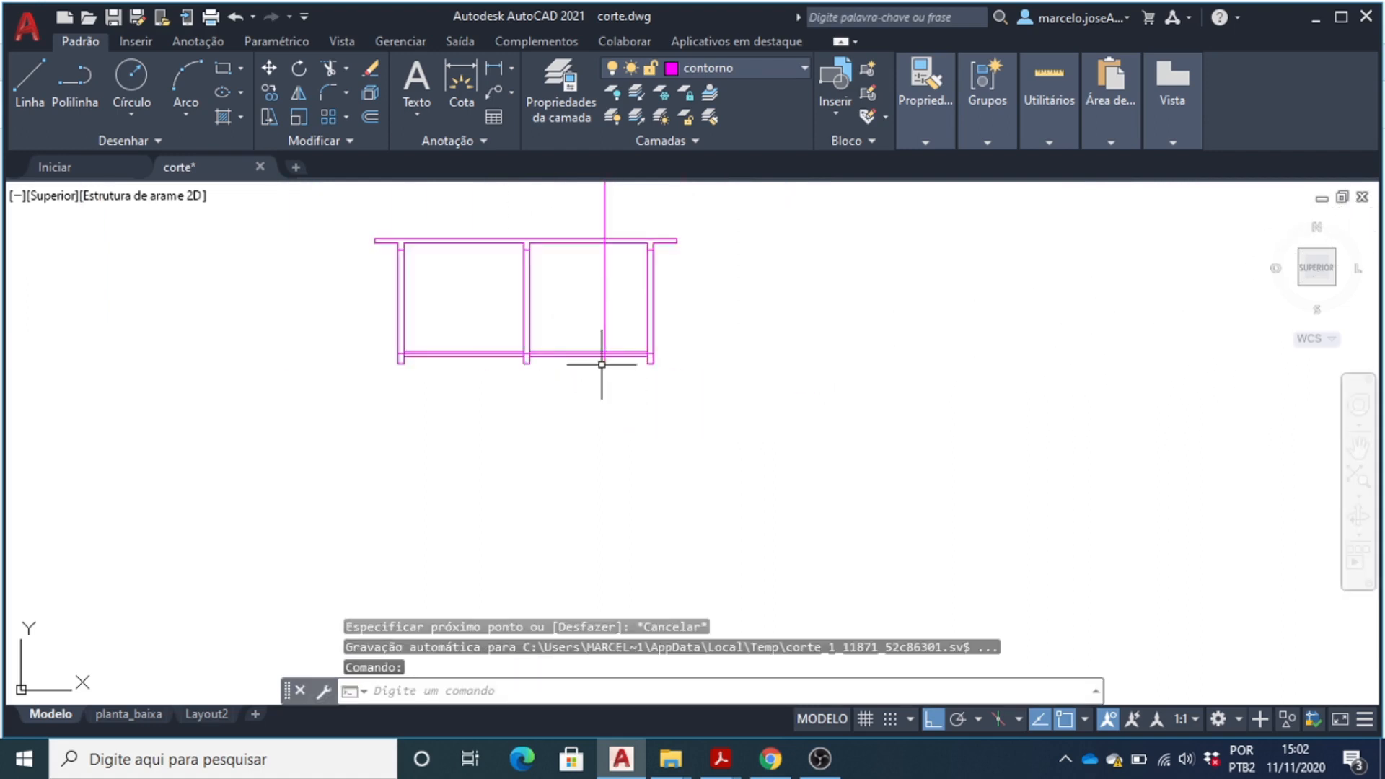
# - Trim the projected wall-end line within the floor's top layer, inside the ceiling slab and above the slab
pyautogui.scroll(5, 597, 311)
pyautogui.scroll(2, 588, 334)
pyautogui.scroll(-6, 587, 339)
pyautogui.scroll(8, 577, 439)
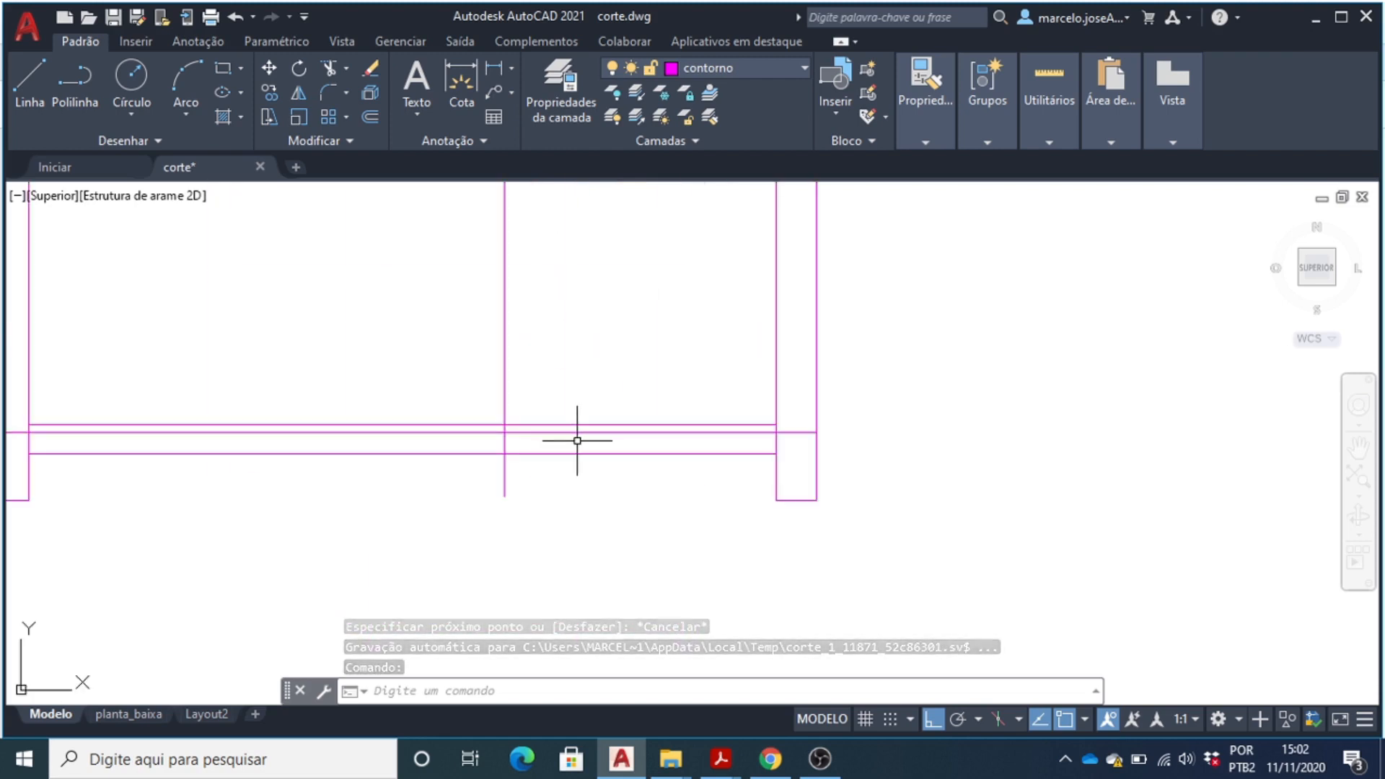
pyautogui.write('A')
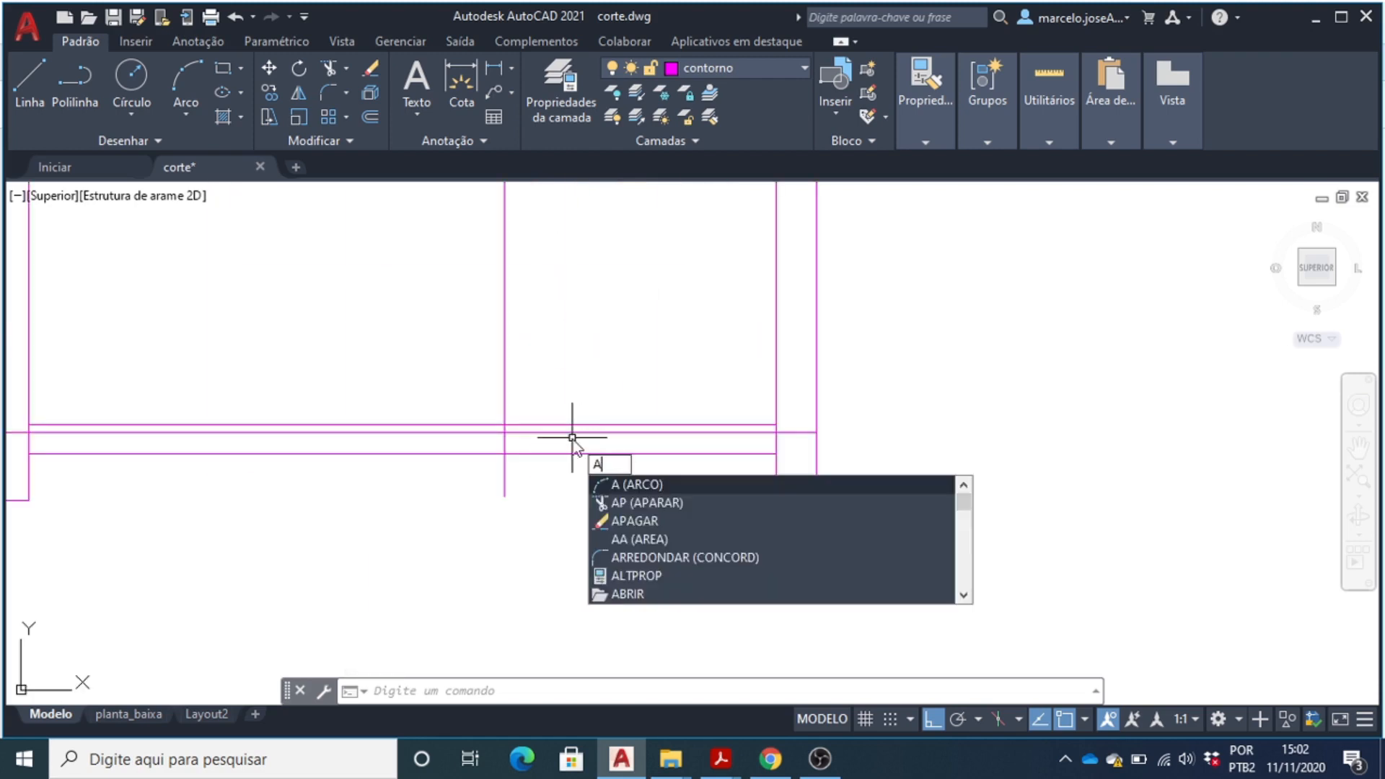
pyautogui.write('P')
pyautogui.press('Return')
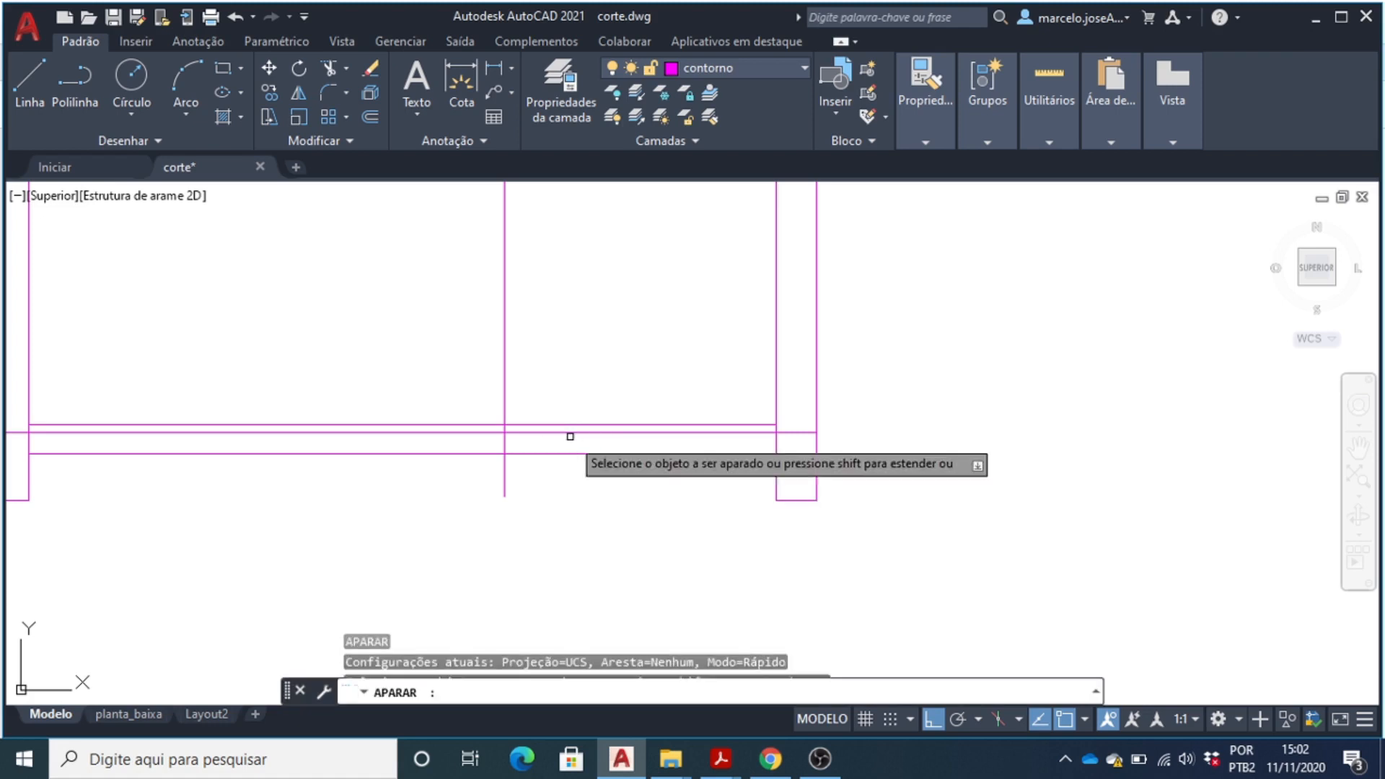
pyautogui.scroll(3, 498, 451)
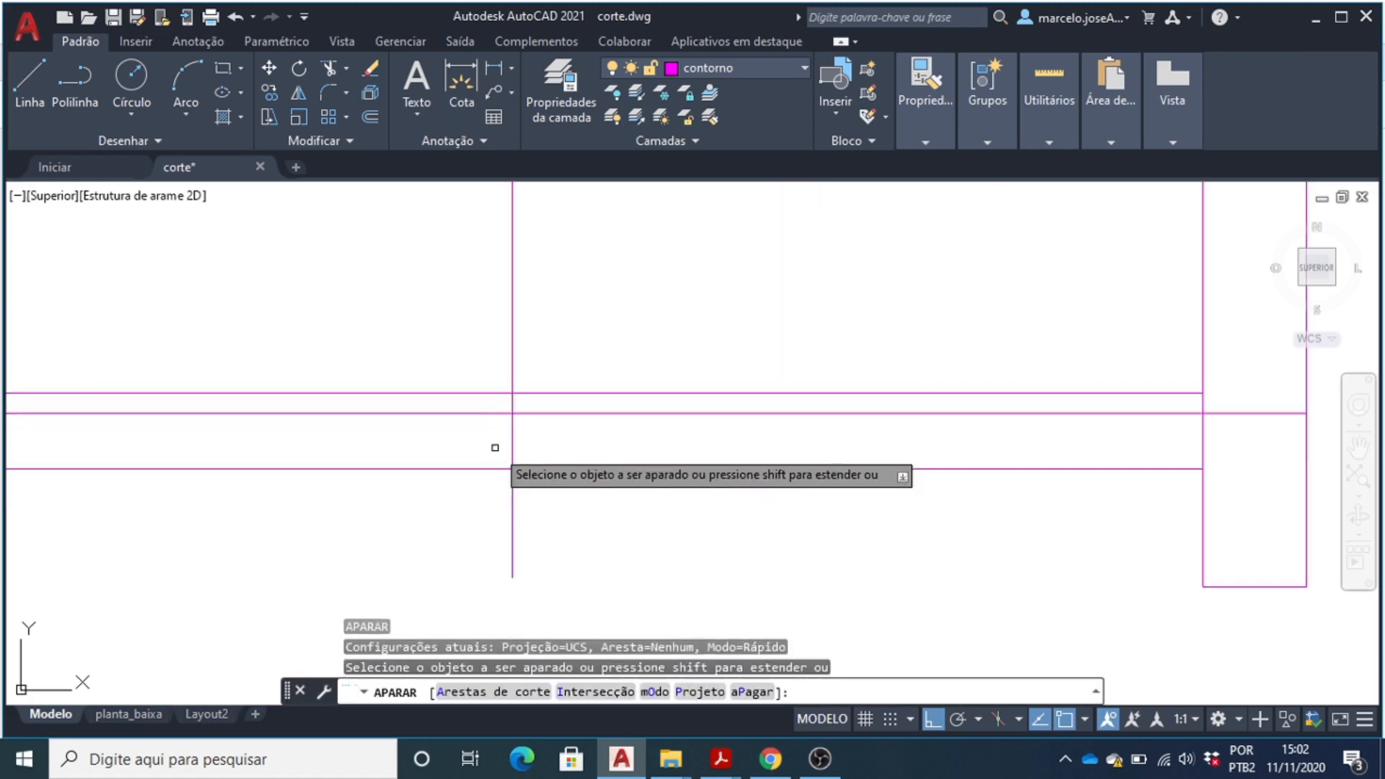
pyautogui.click(513, 395)
pyautogui.scroll(-5, 513, 395)
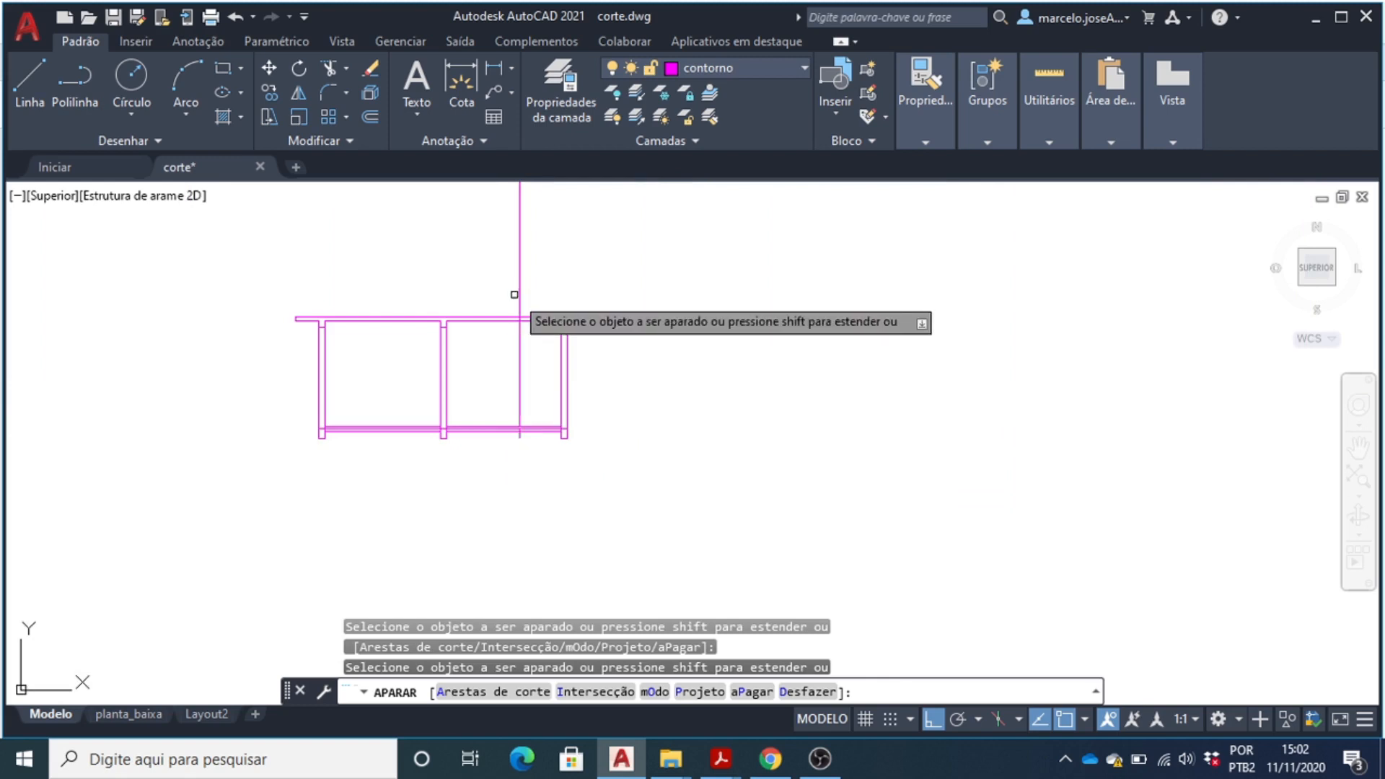
pyautogui.scroll(4, 513, 301)
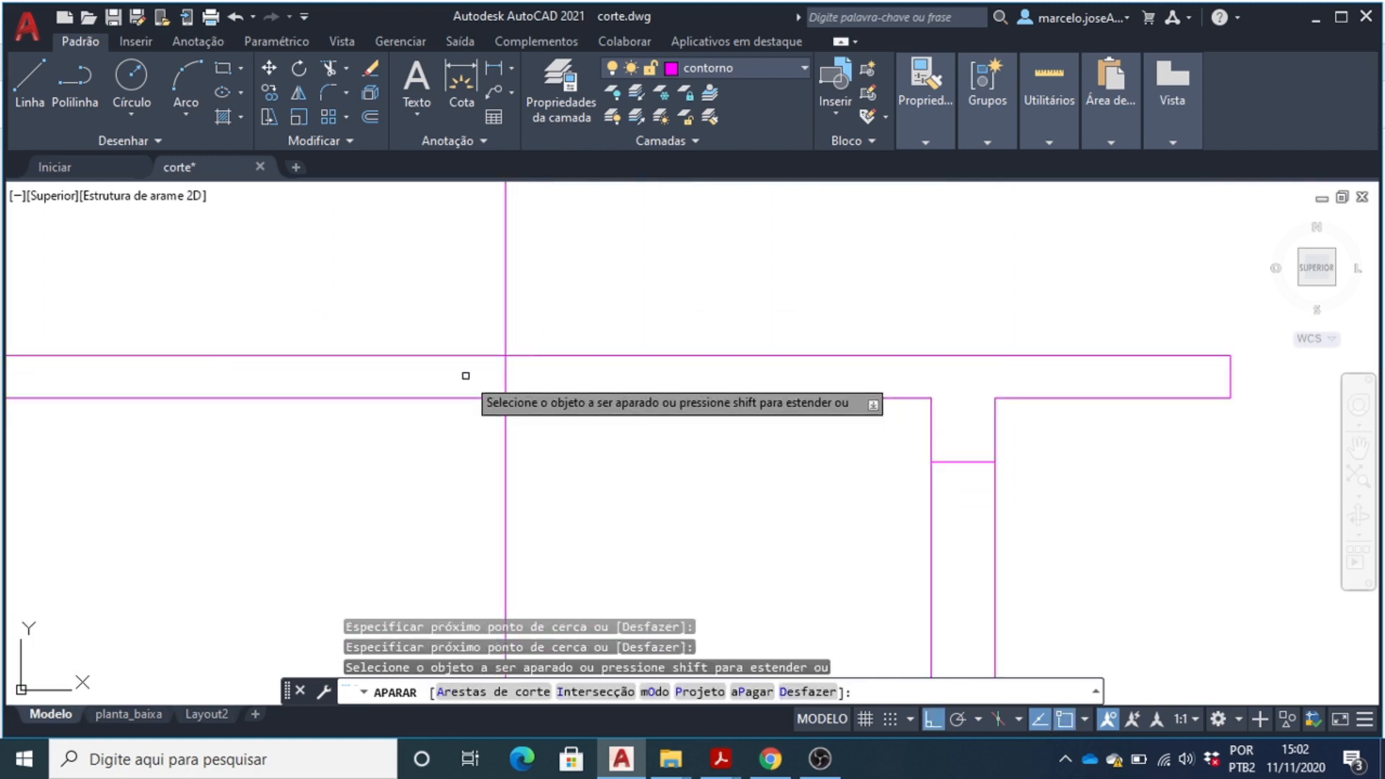
pyautogui.click(551, 288)
pyautogui.press('Return')
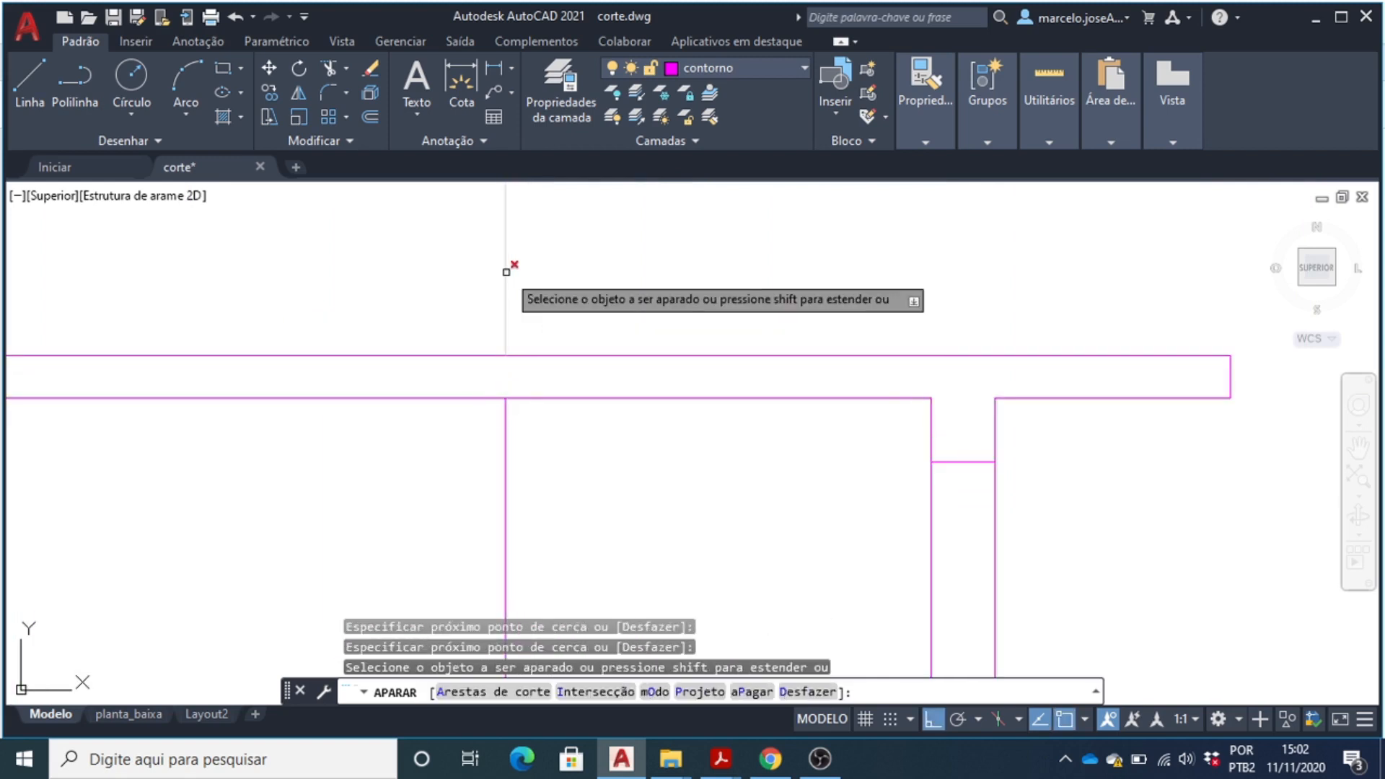
pyautogui.scroll(-3, 507, 282)
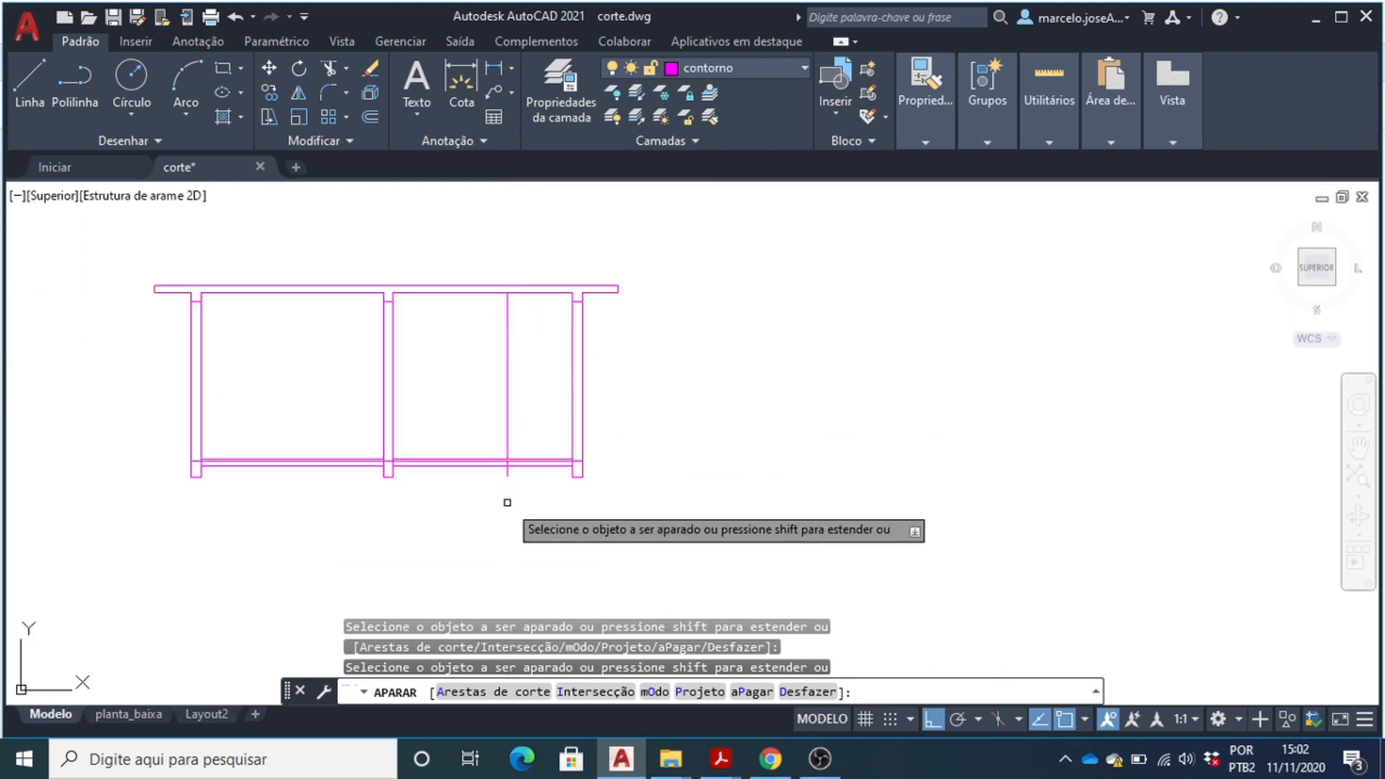
# - Delete the leftover piece of the wall-end line below the floor's top layer
pyautogui.press('Escape')
pyautogui.scroll(4, 509, 464)
pyautogui.click(509, 388)
pyautogui.click(471, 386)
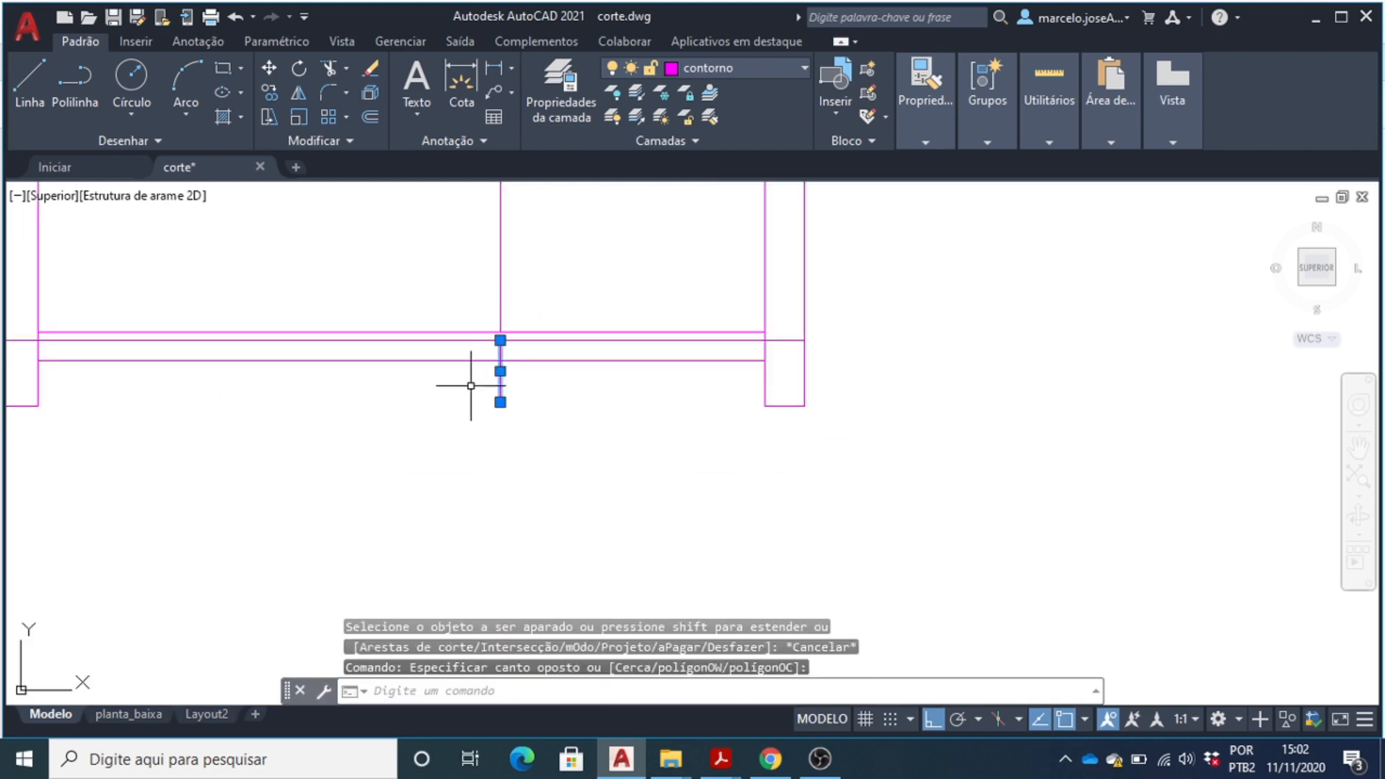
pyautogui.press('Delete')
pyautogui.scroll(-3, 474, 433)
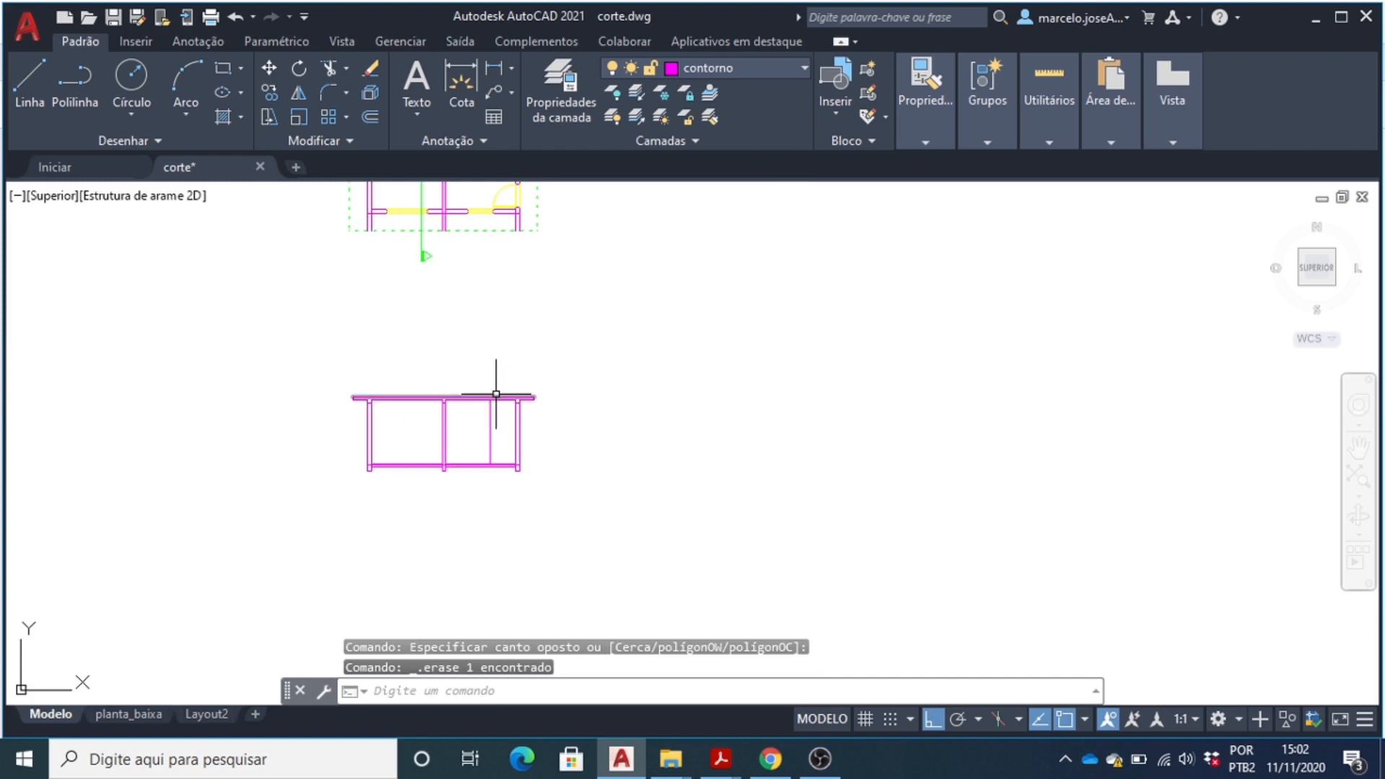
# - Examine the door crossed by the plan's horizontal section line and the matching middle wall in the section
pyautogui.scroll(2, 486, 442)
pyautogui.scroll(-4, 495, 454)
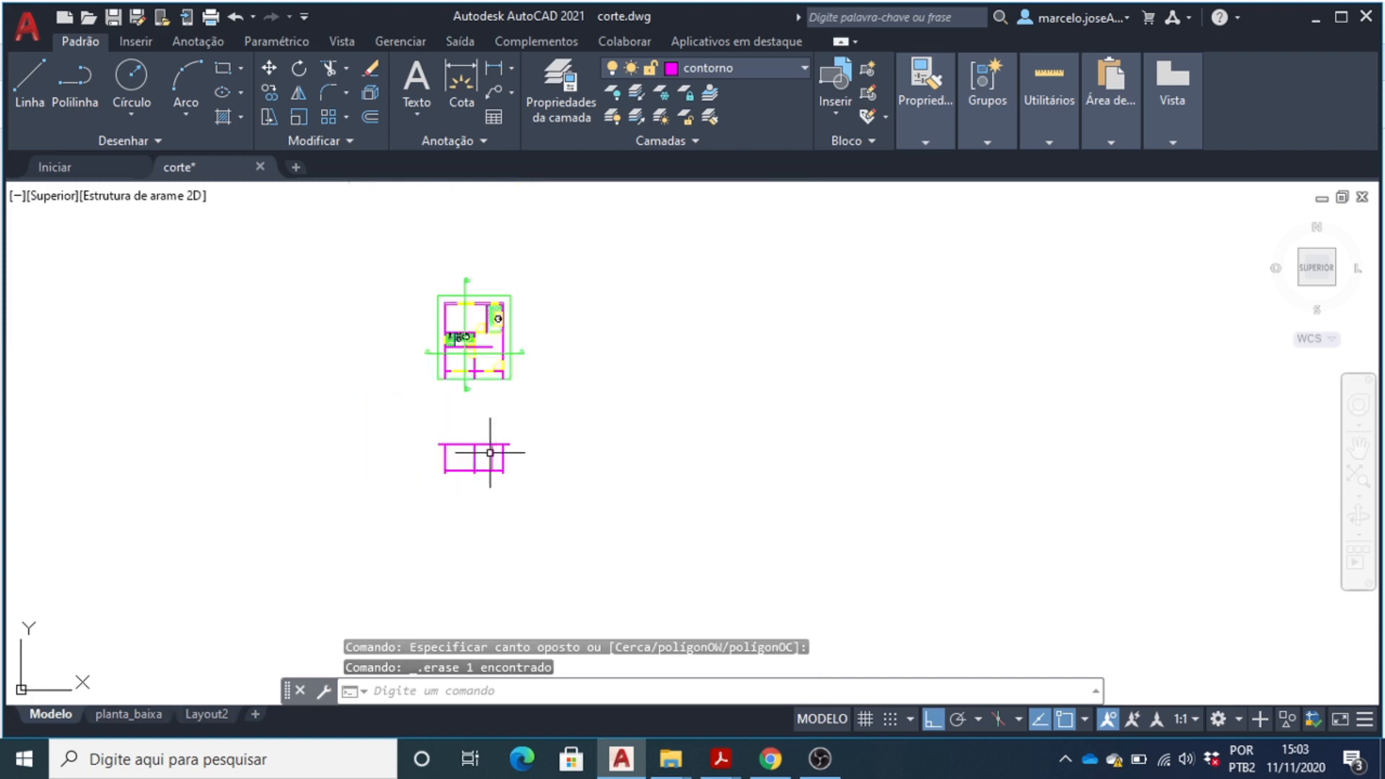
pyautogui.scroll(3, 487, 324)
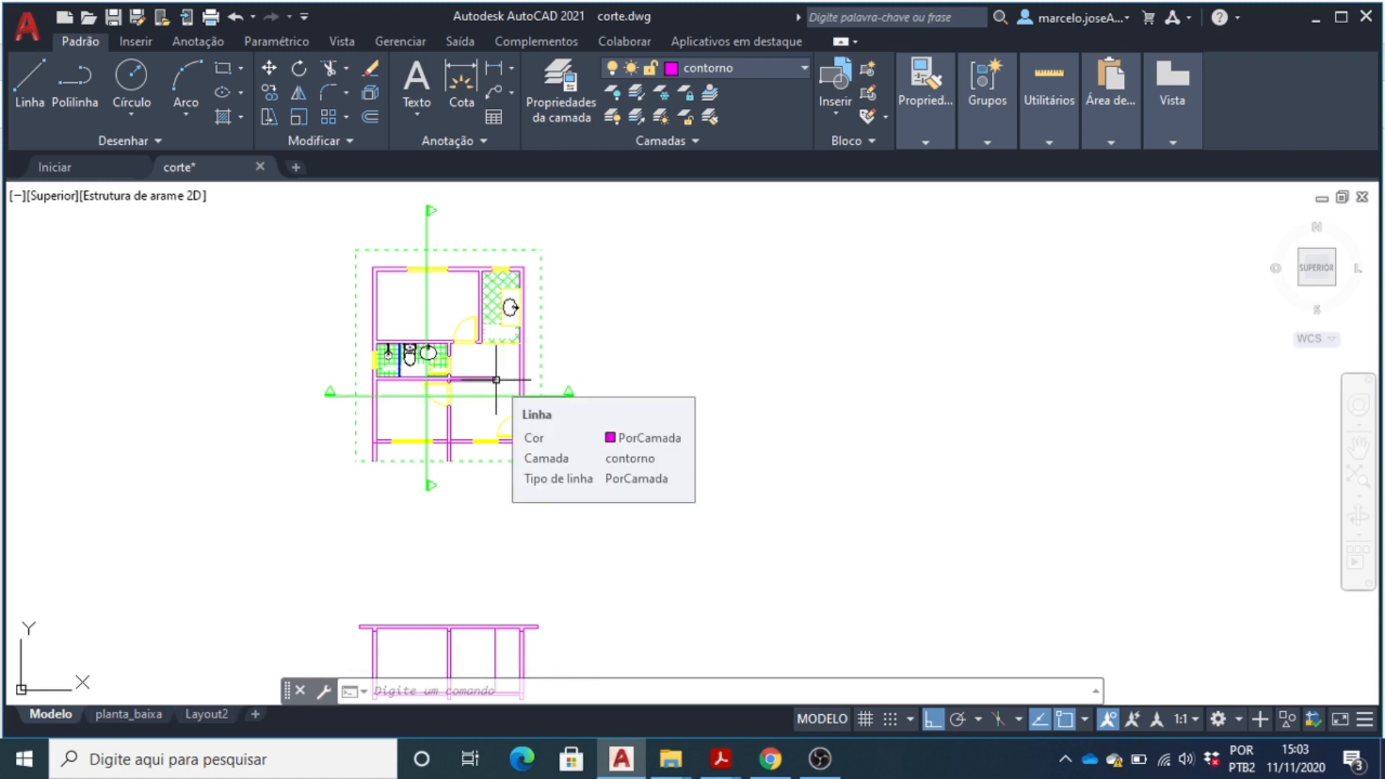
pyautogui.scroll(2, 497, 376)
pyautogui.scroll(-5, 497, 376)
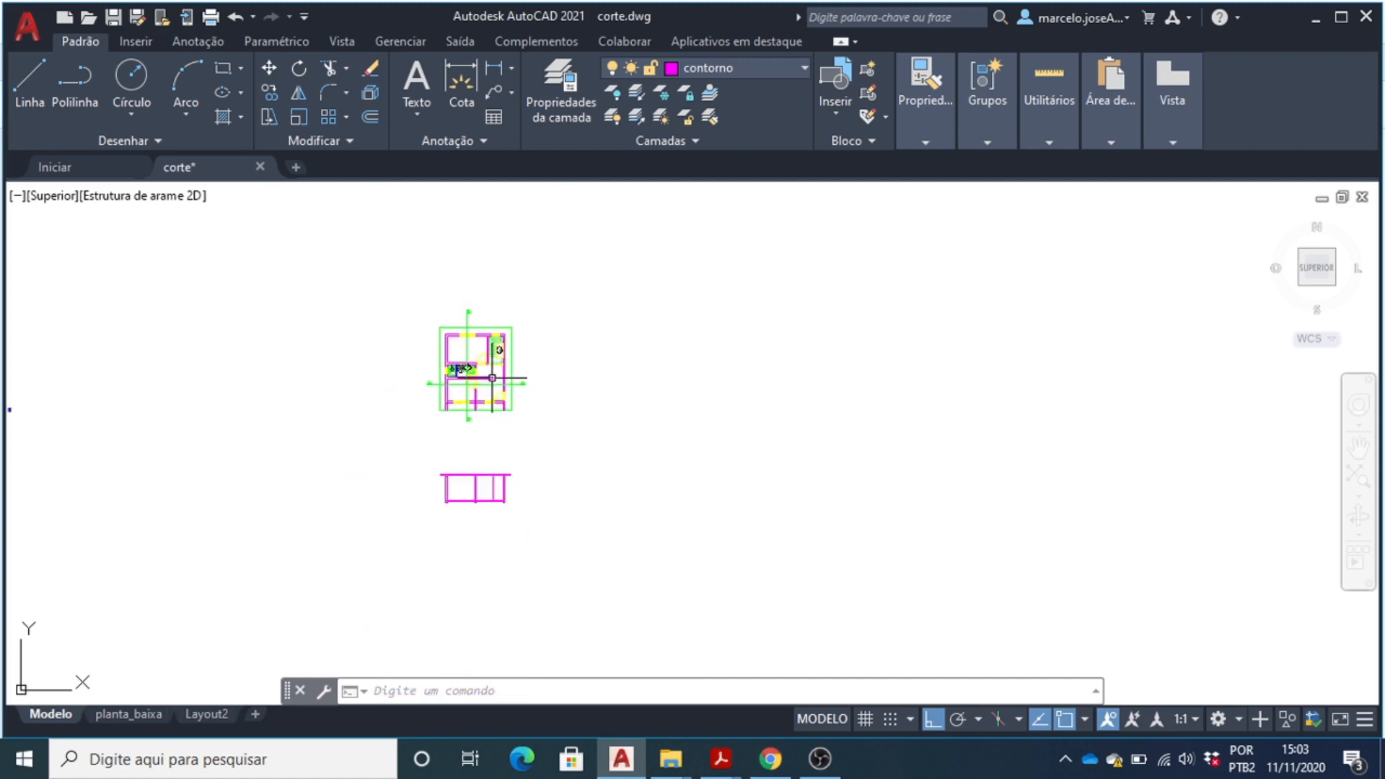
pyautogui.scroll(3, 477, 404)
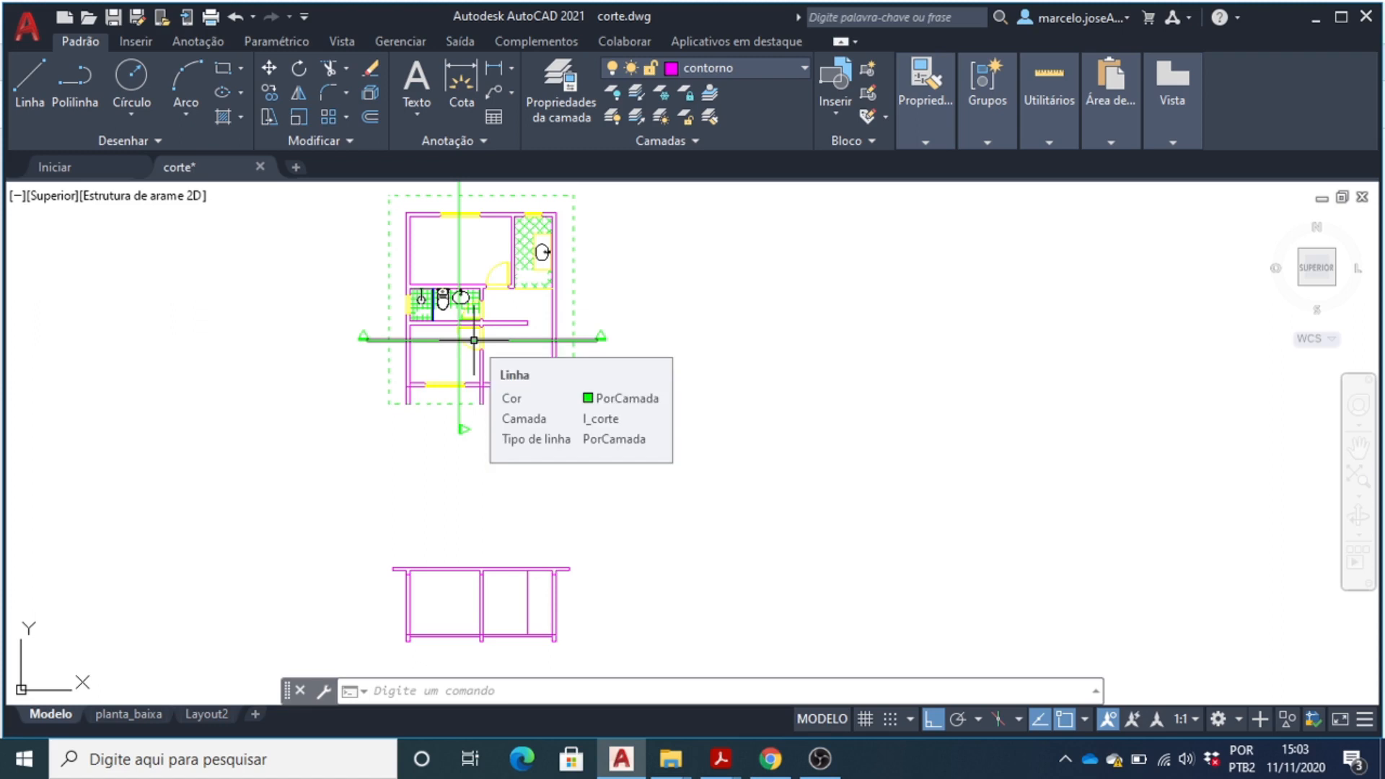
pyautogui.scroll(4, 477, 335)
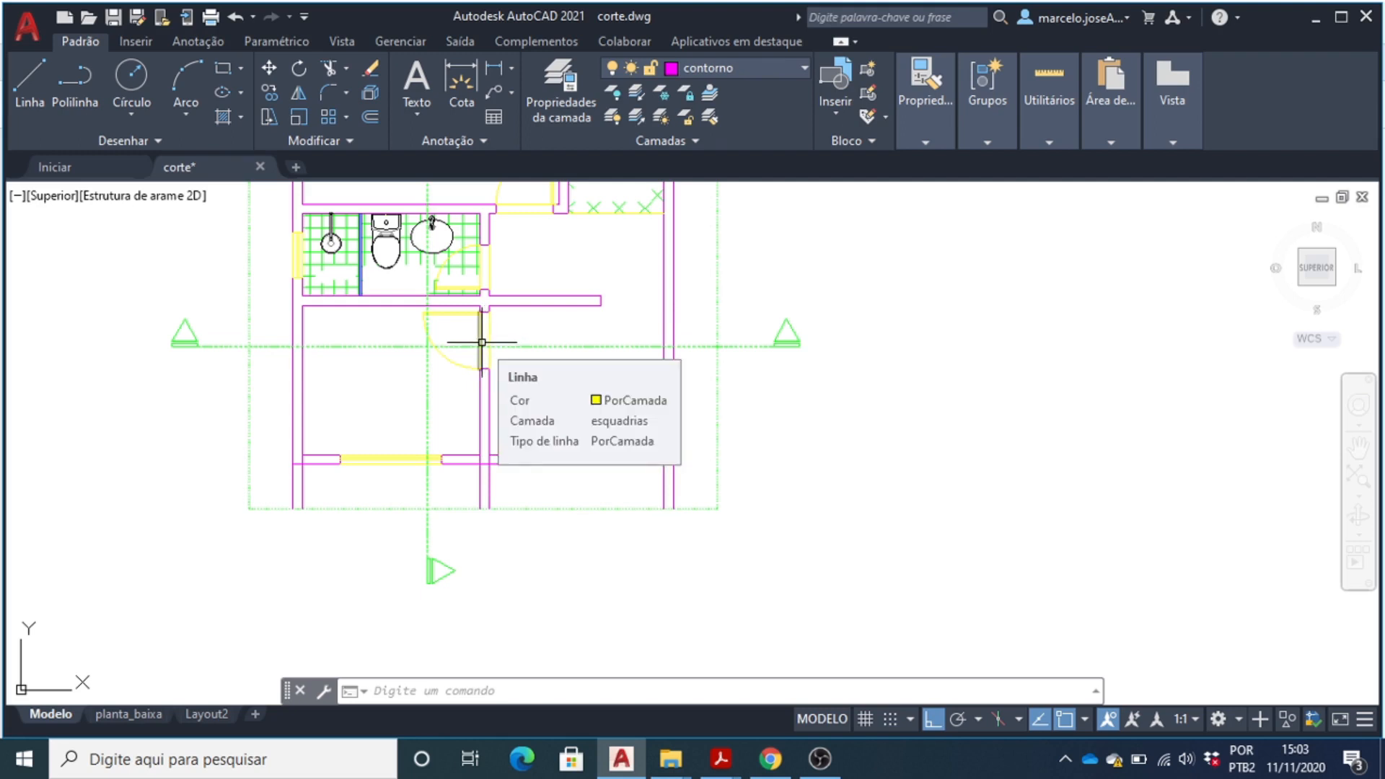
pyautogui.scroll(4, 482, 342)
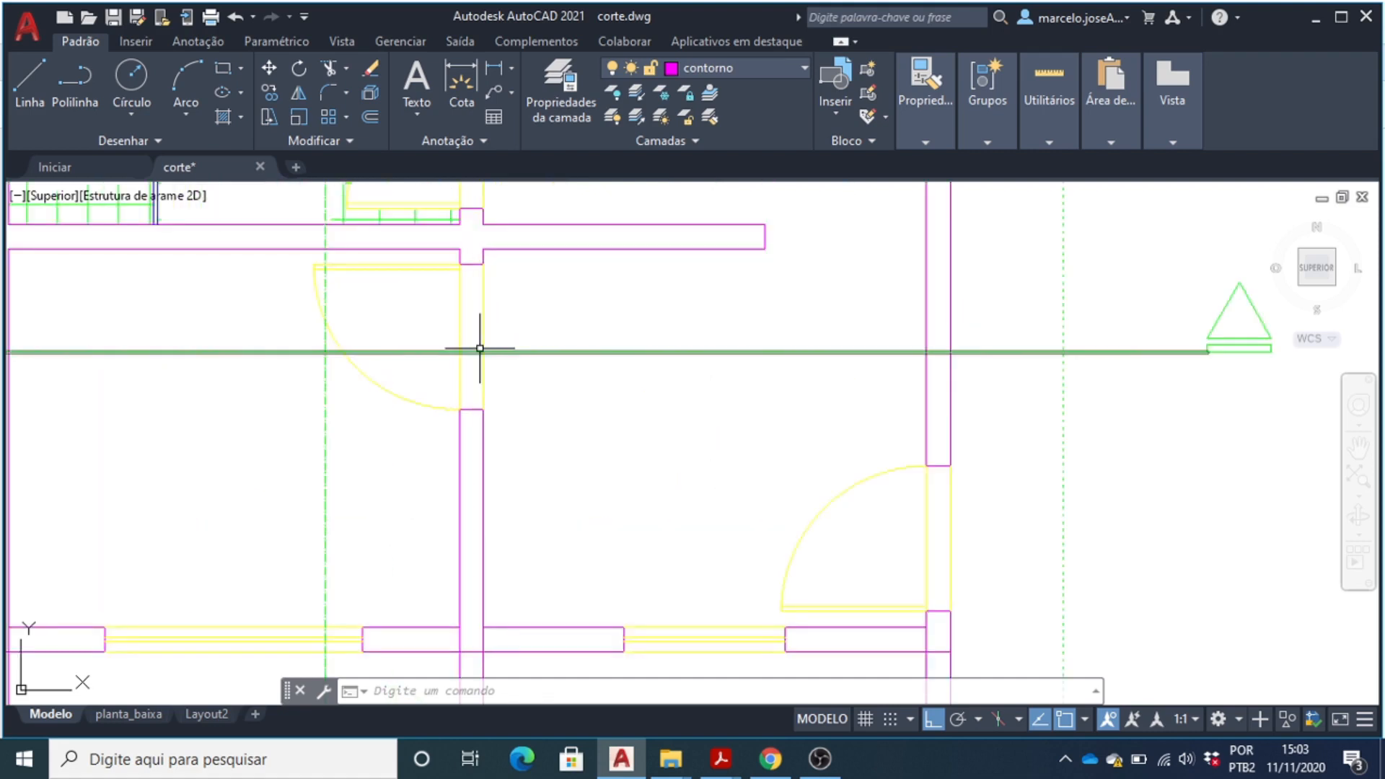
pyautogui.scroll(-4, 480, 348)
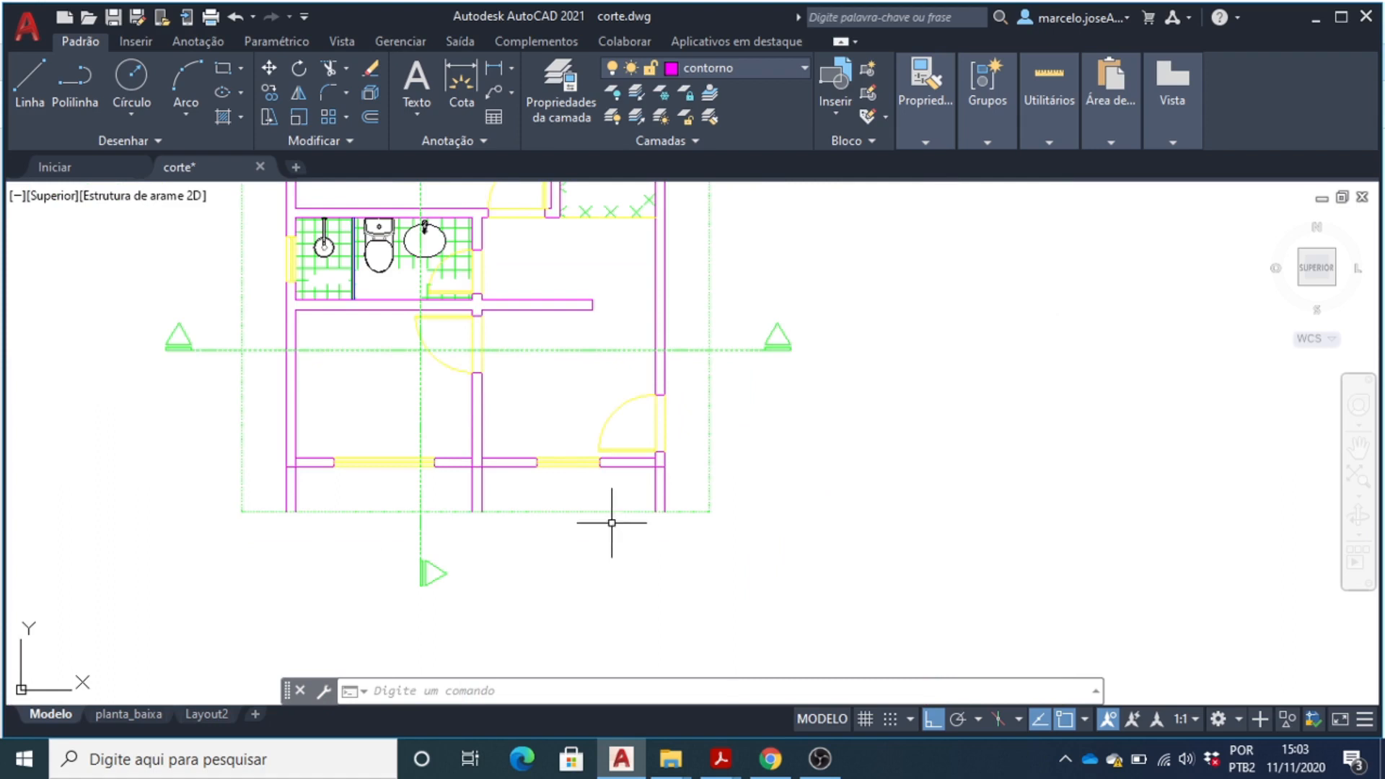
pyautogui.scroll(-6, 526, 426)
pyautogui.scroll(10, 518, 549)
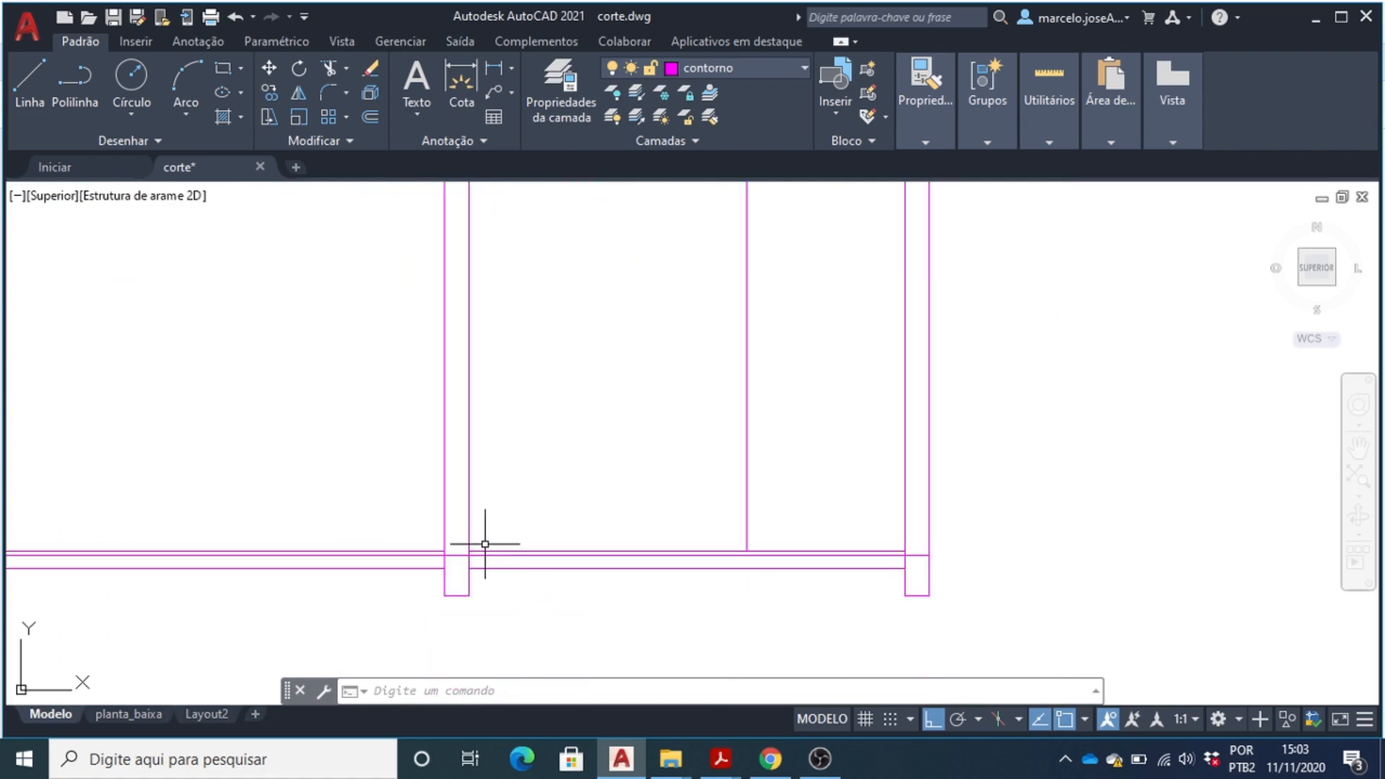
pyautogui.scroll(-2, 495, 543)
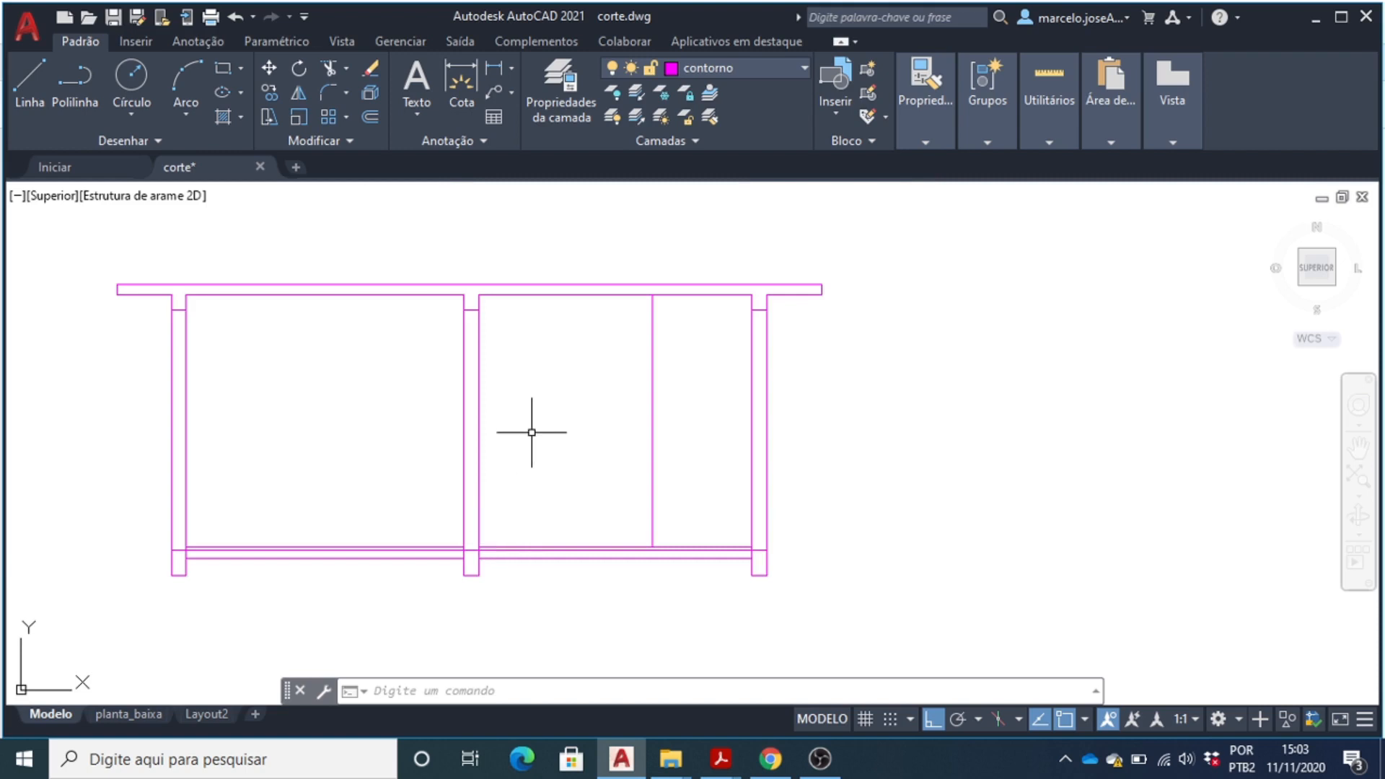
# - Draw a 15 by 210 unit rectangle for the cut door on the esquadrias layer, in the empty space beside the section
pyautogui.click(752, 68)
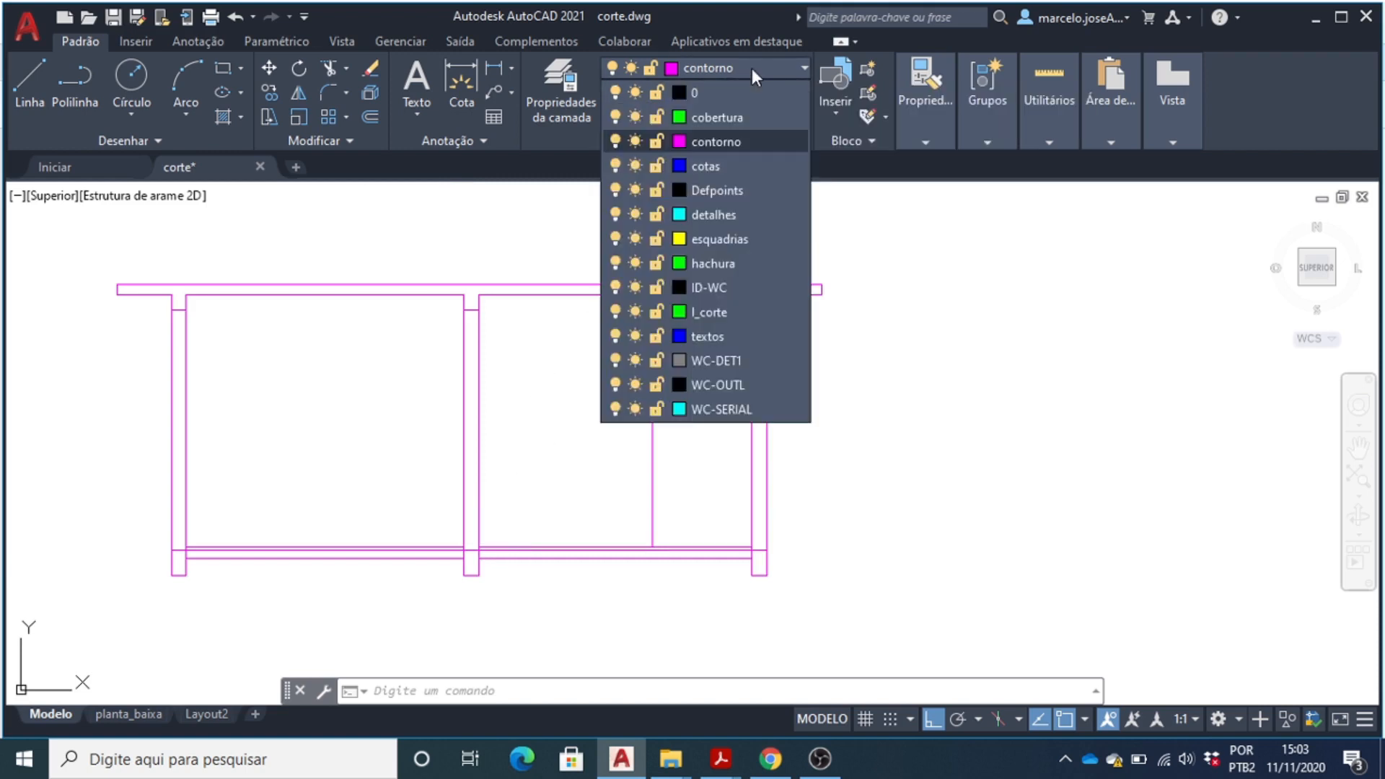
pyautogui.click(717, 240)
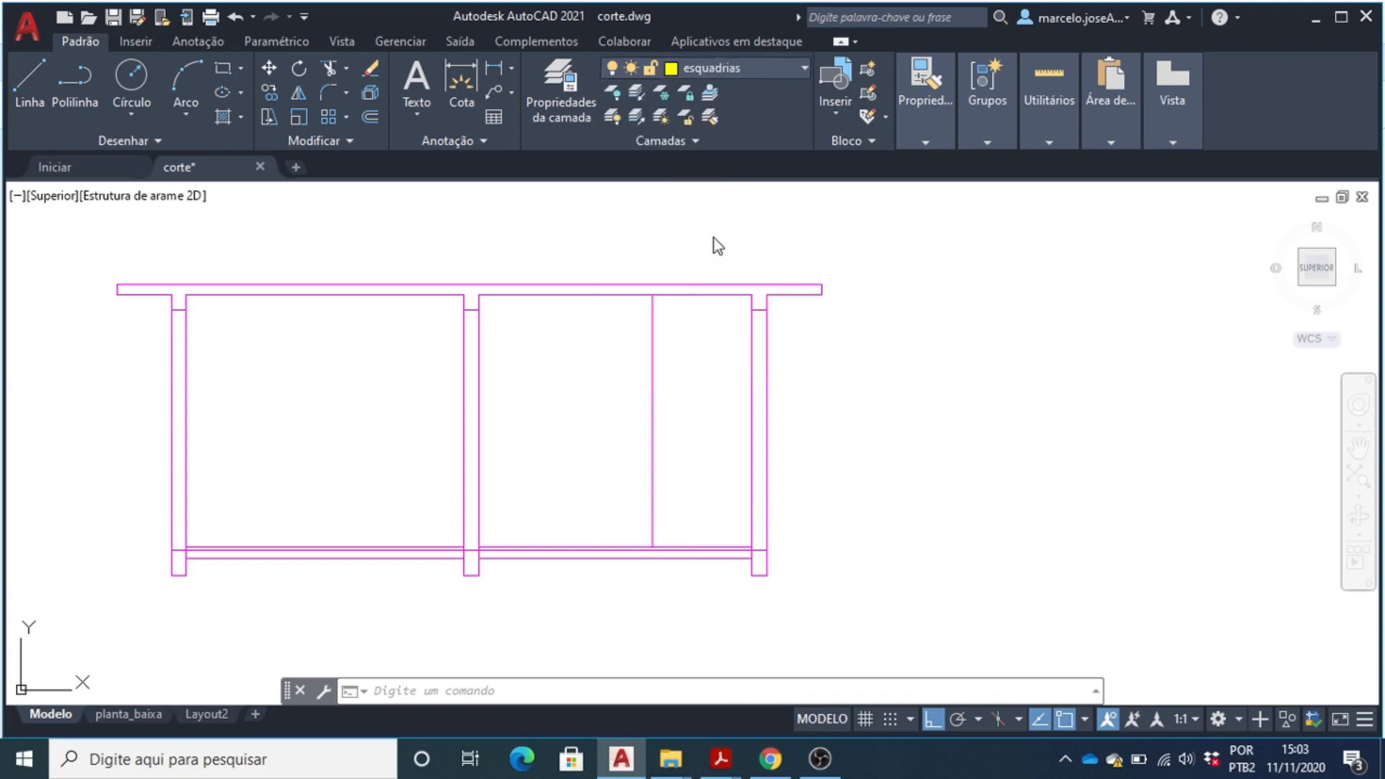
pyautogui.write('RE')
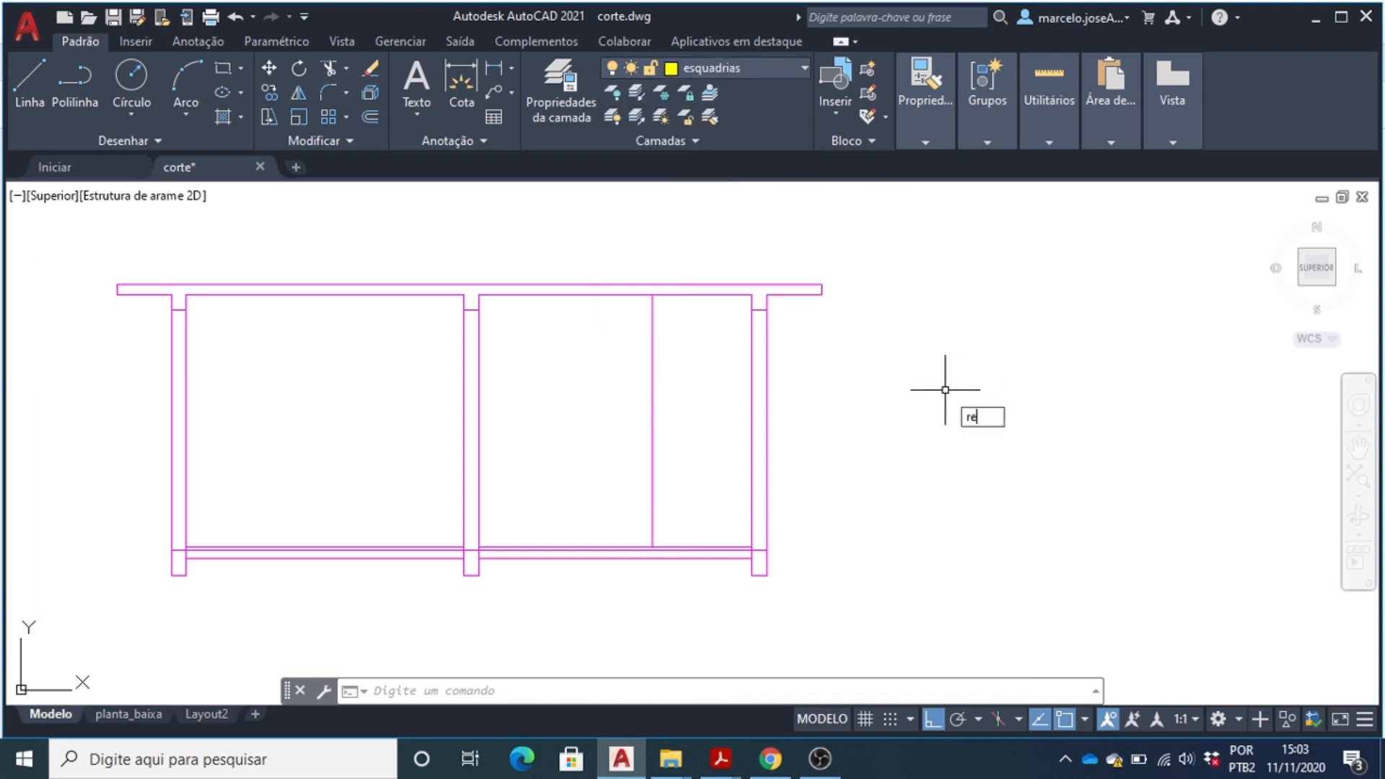
pyautogui.write('C')
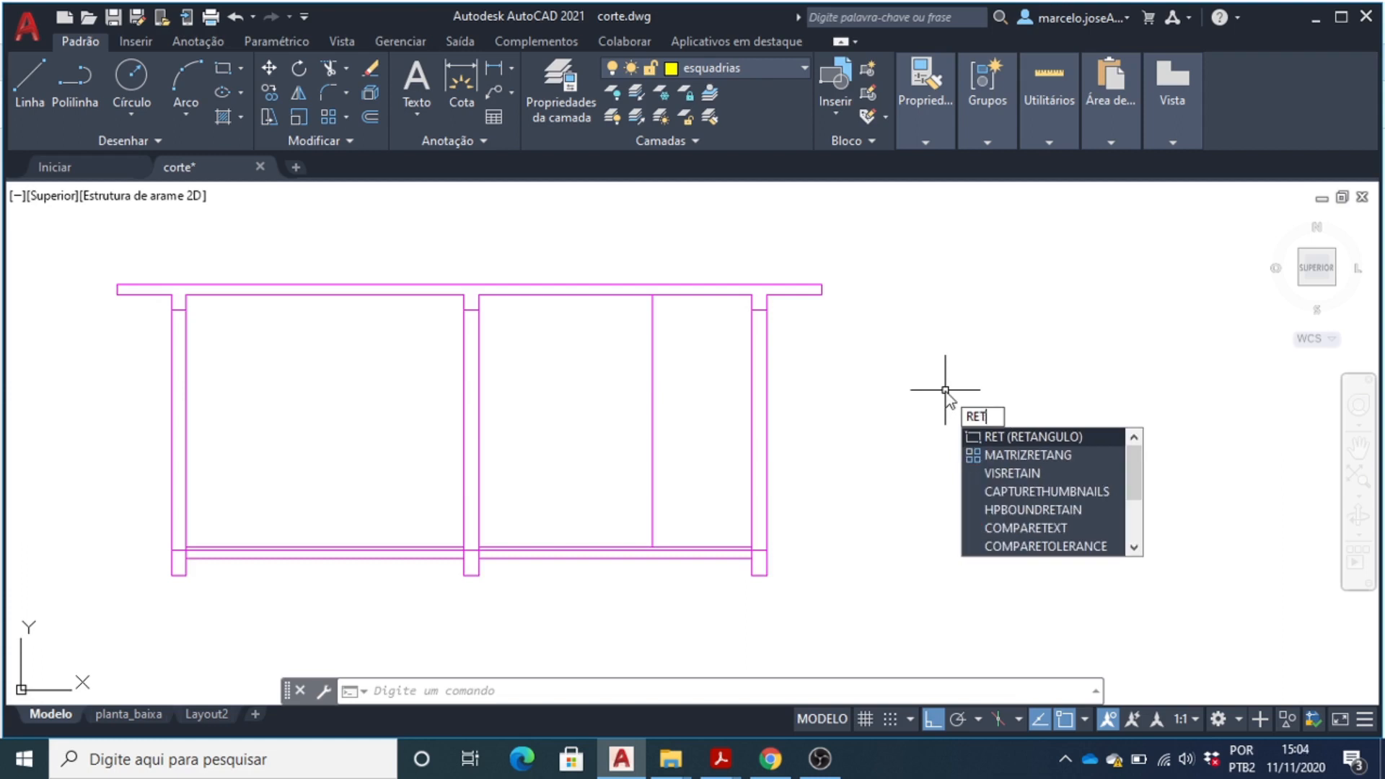
pyautogui.press('Return')
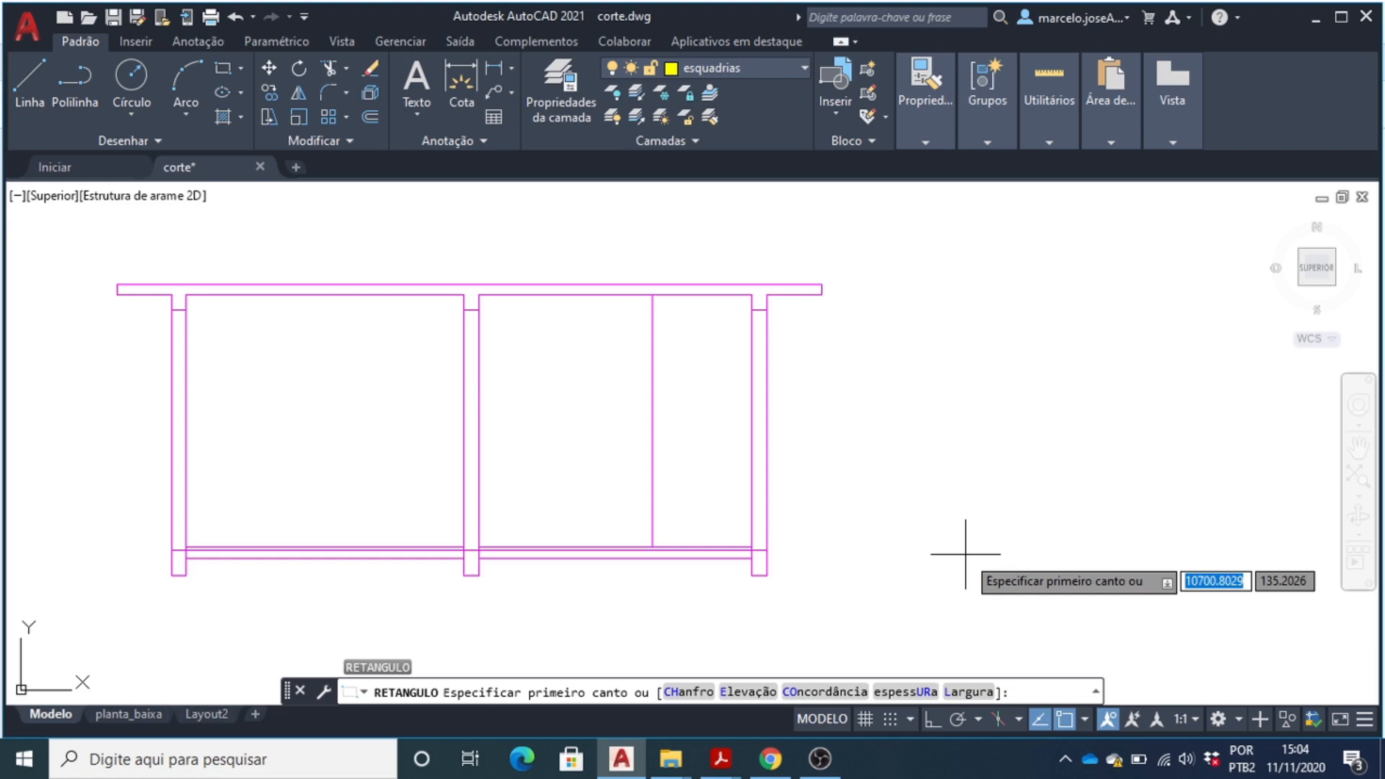
pyautogui.click(966, 555)
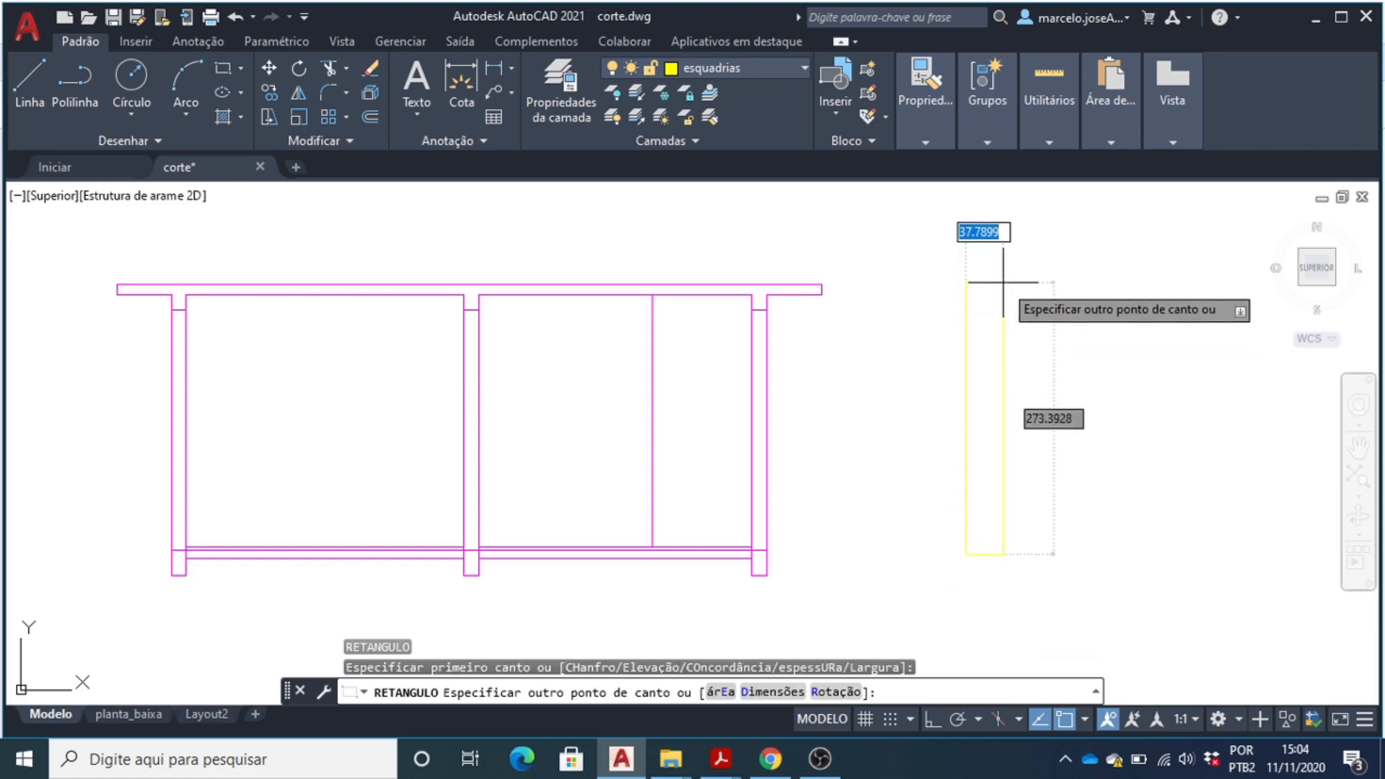
pyautogui.write('15')
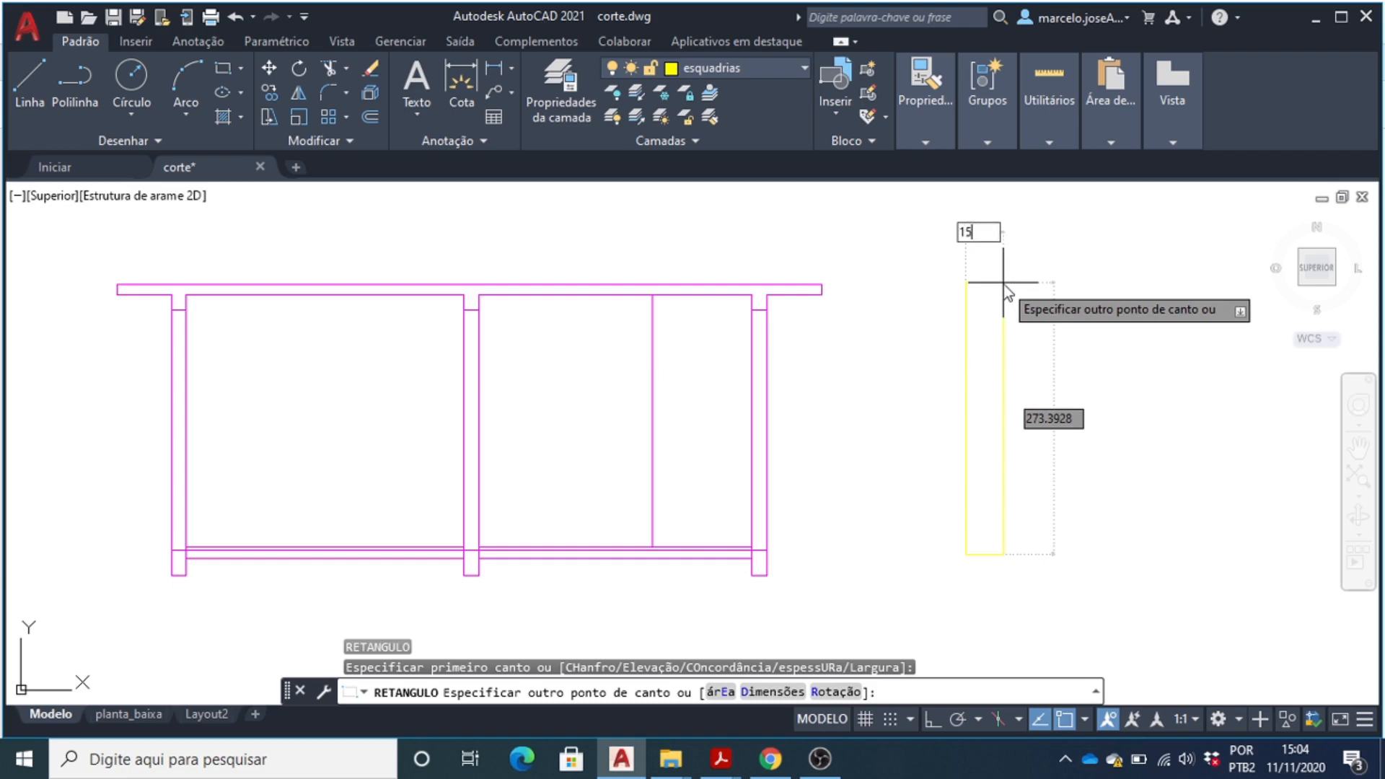
pyautogui.press('Tab')
pyautogui.write('2')
pyautogui.press('Return')
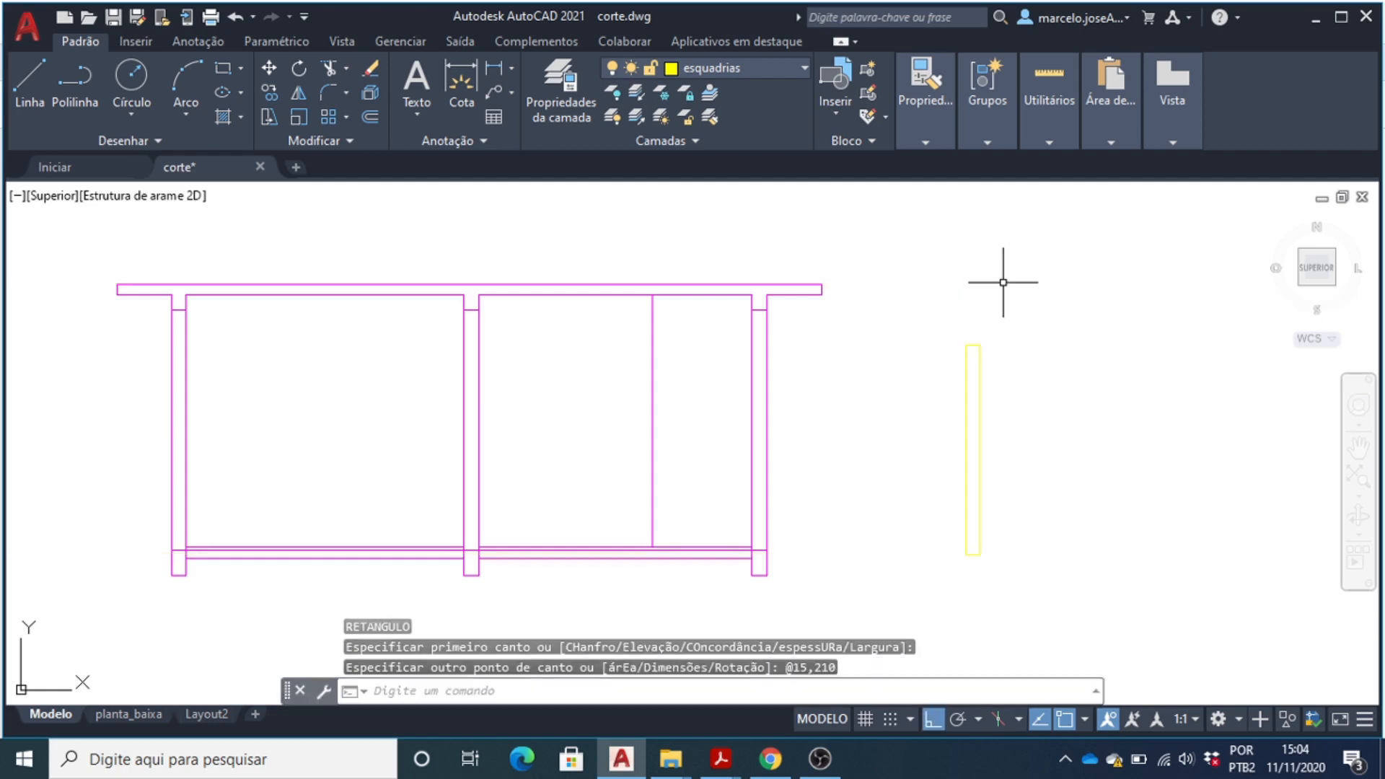
pyautogui.scroll(2, 1006, 310)
pyautogui.scroll(-3, 996, 371)
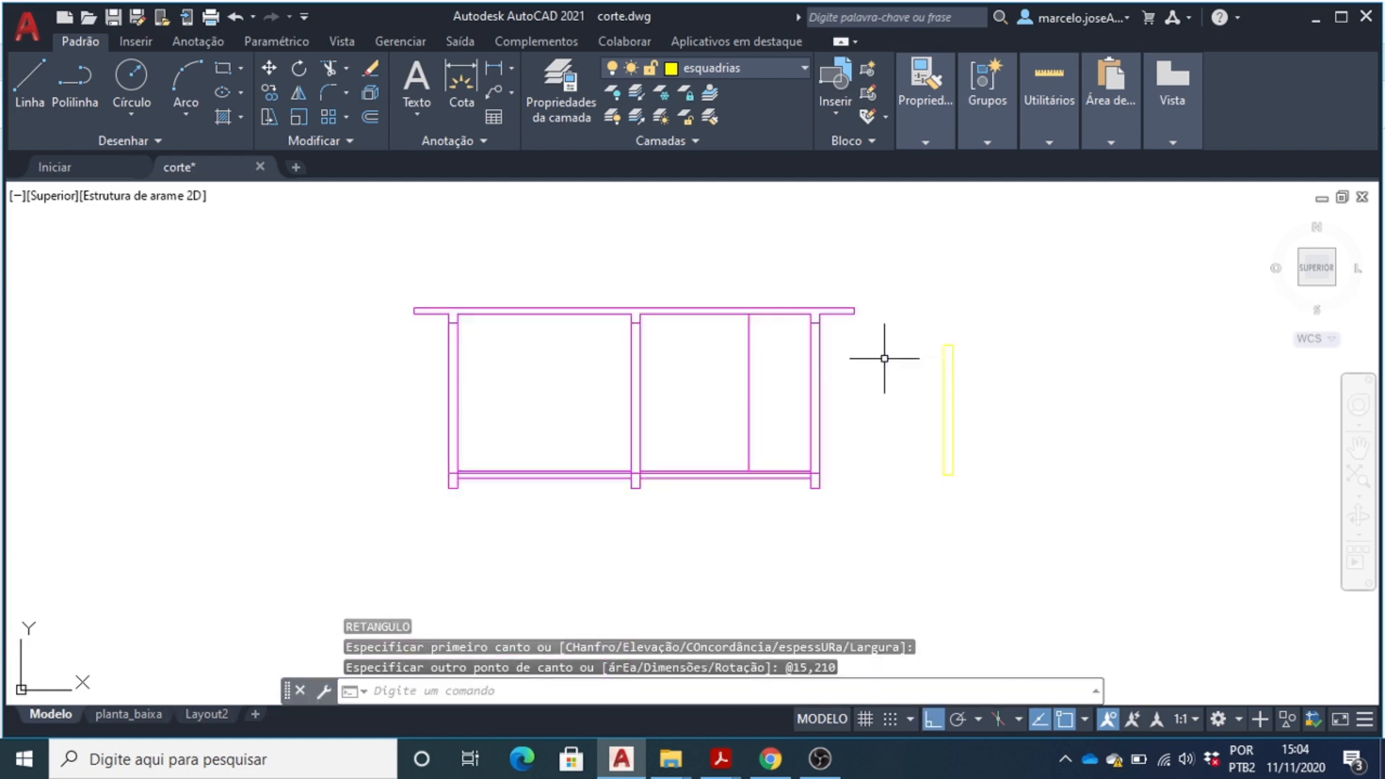
pyautogui.scroll(4, 938, 354)
pyautogui.scroll(-2, 937, 389)
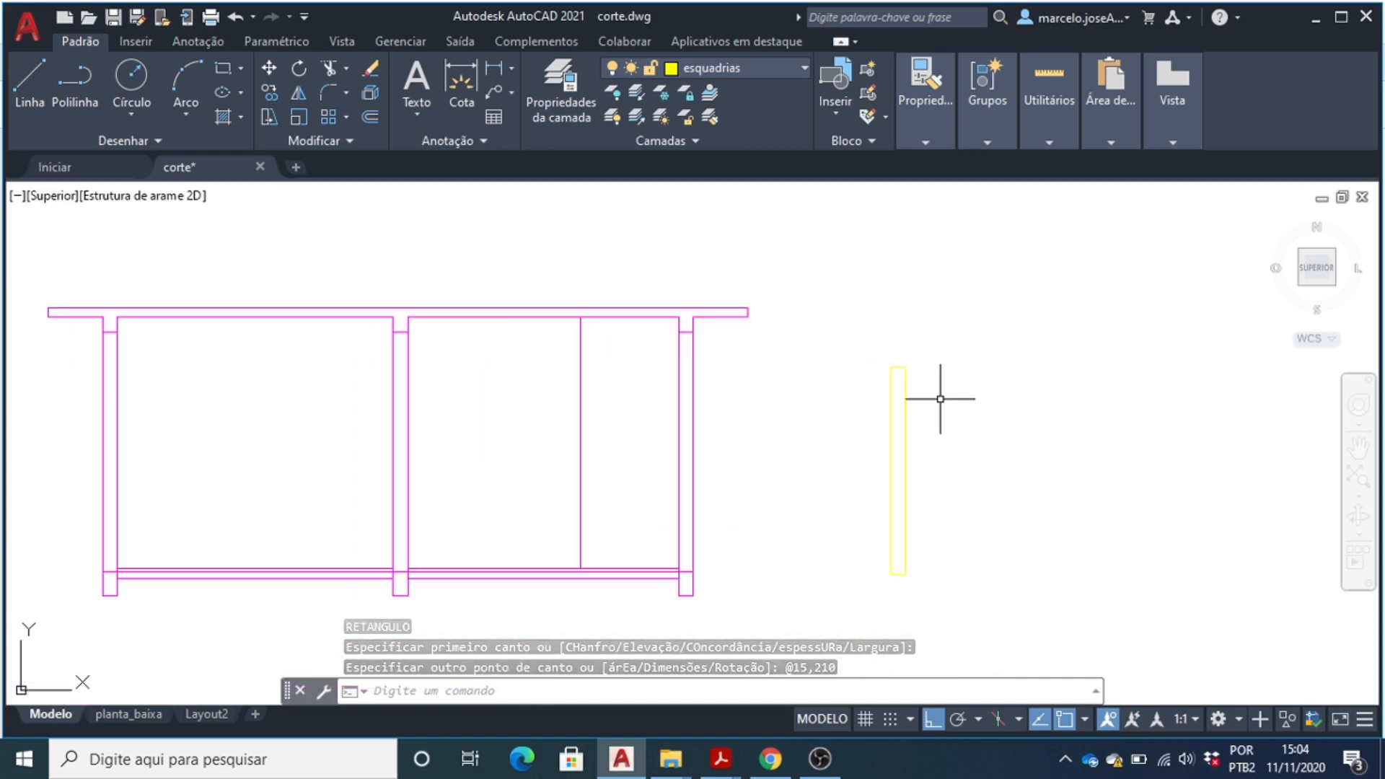
# - Move the yellow door rectangle by its lower right corner onto the middle wall, aligned with the wall faces at floor level
pyautogui.scroll(2, 384, 563)
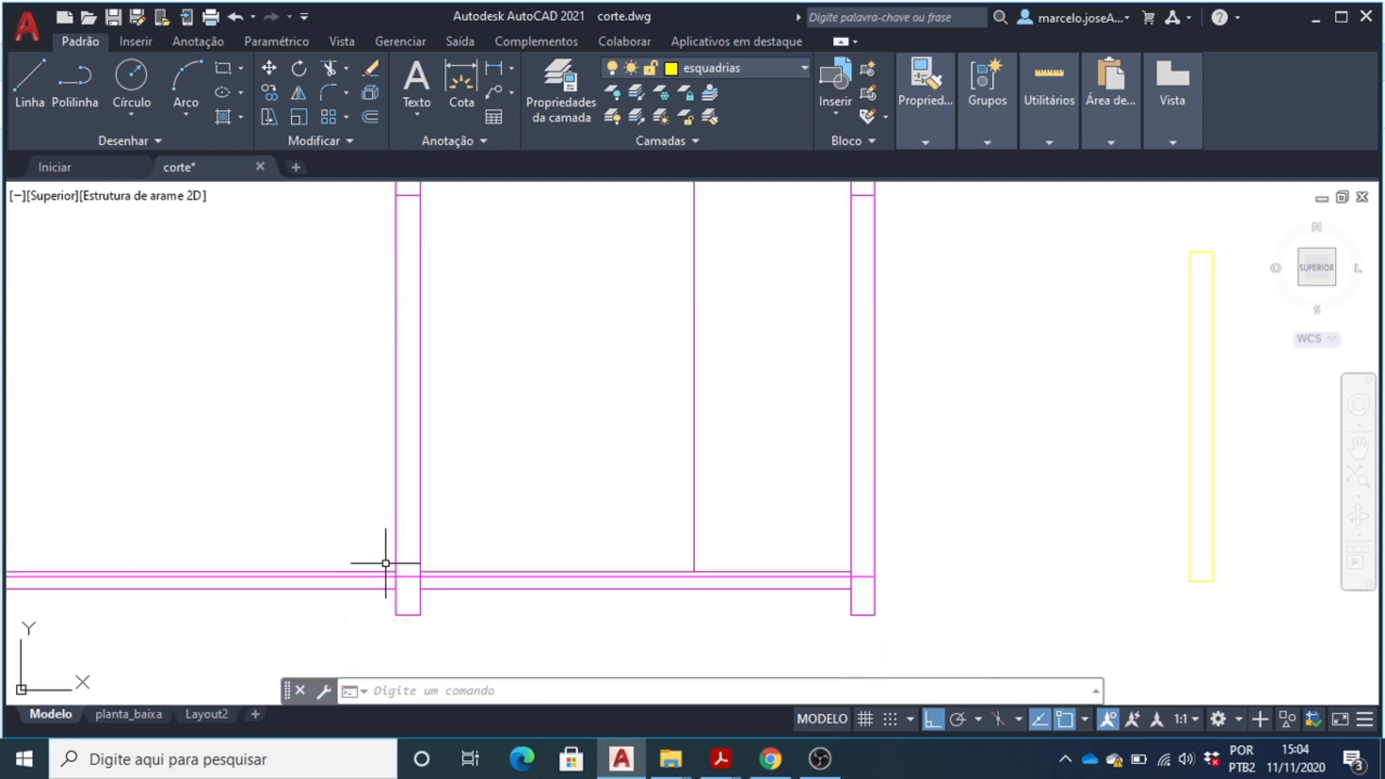
pyautogui.scroll(-2, 421, 556)
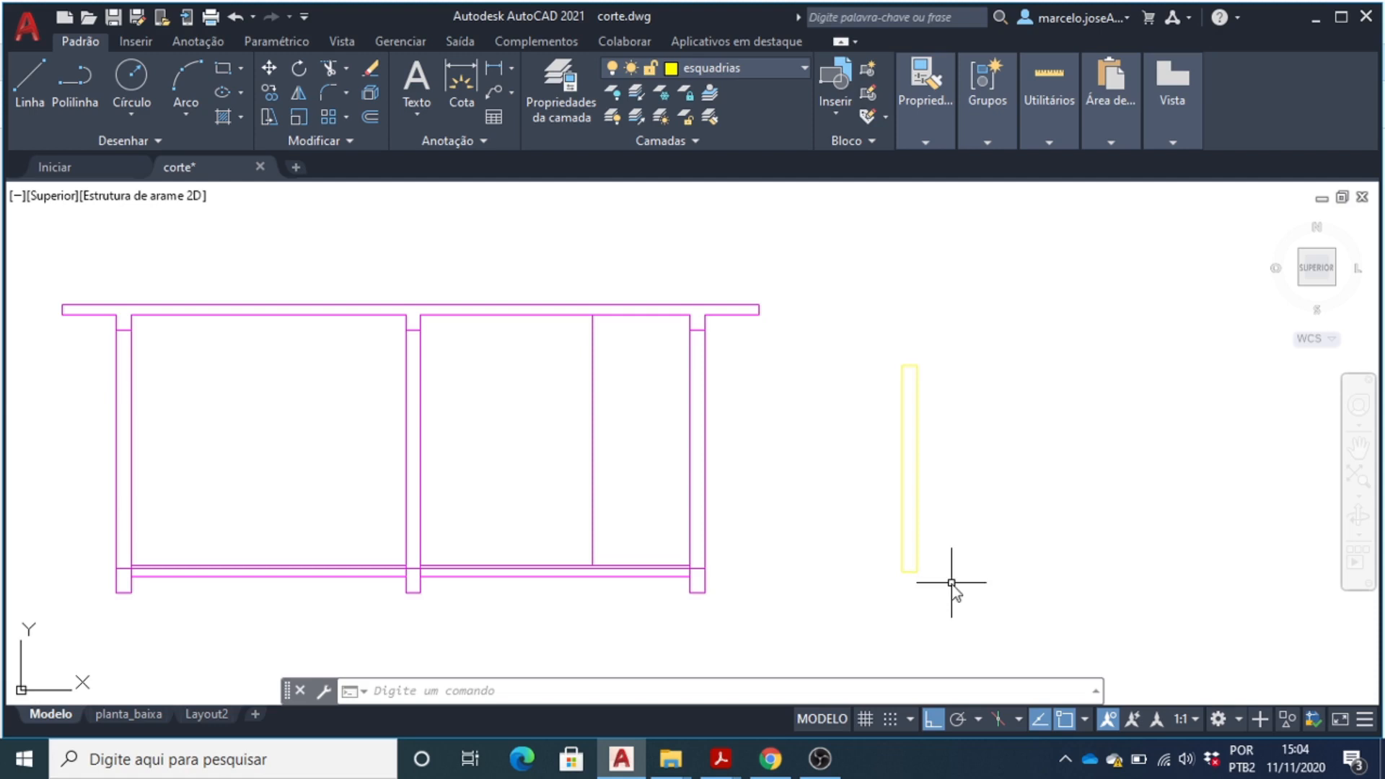
pyautogui.write('m')
pyautogui.press('Return')
pyautogui.click(993, 539)
pyautogui.click(878, 463)
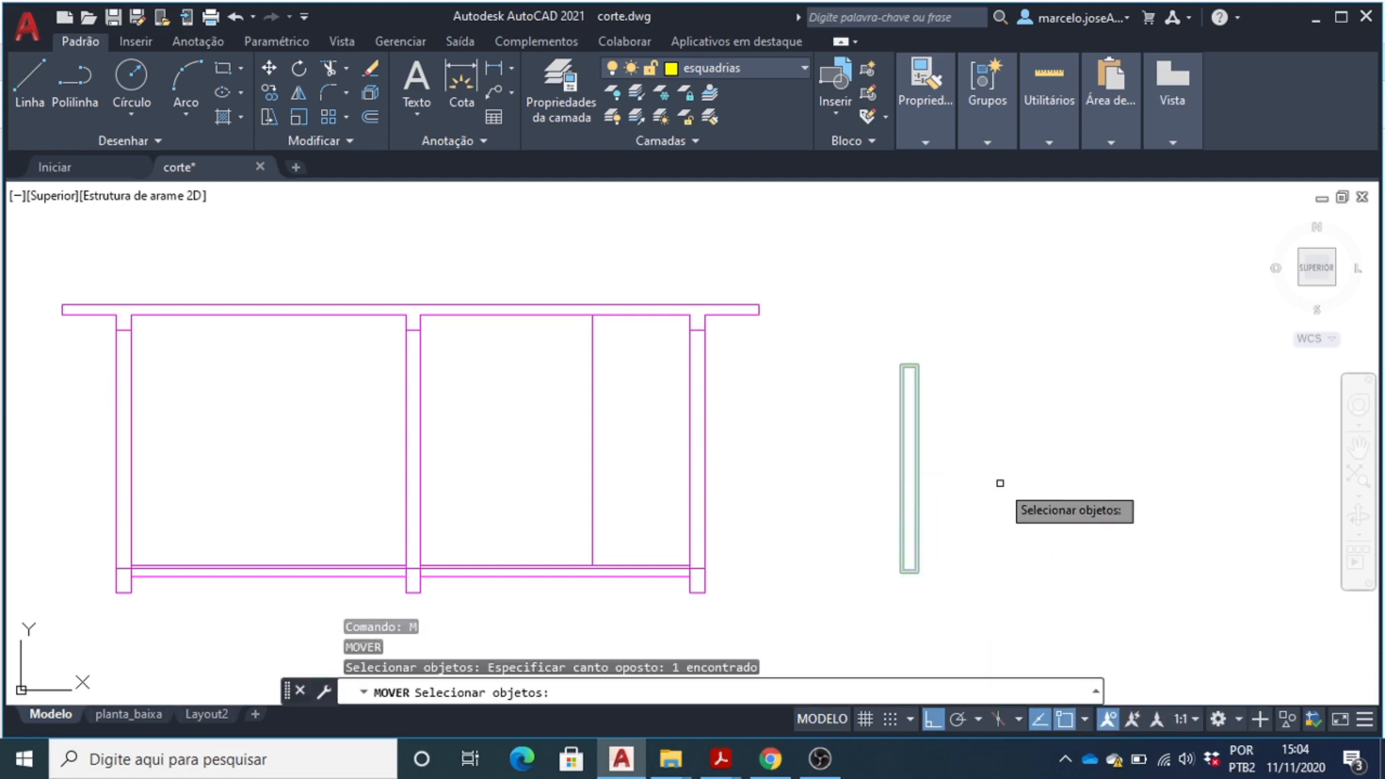
pyautogui.press('Return')
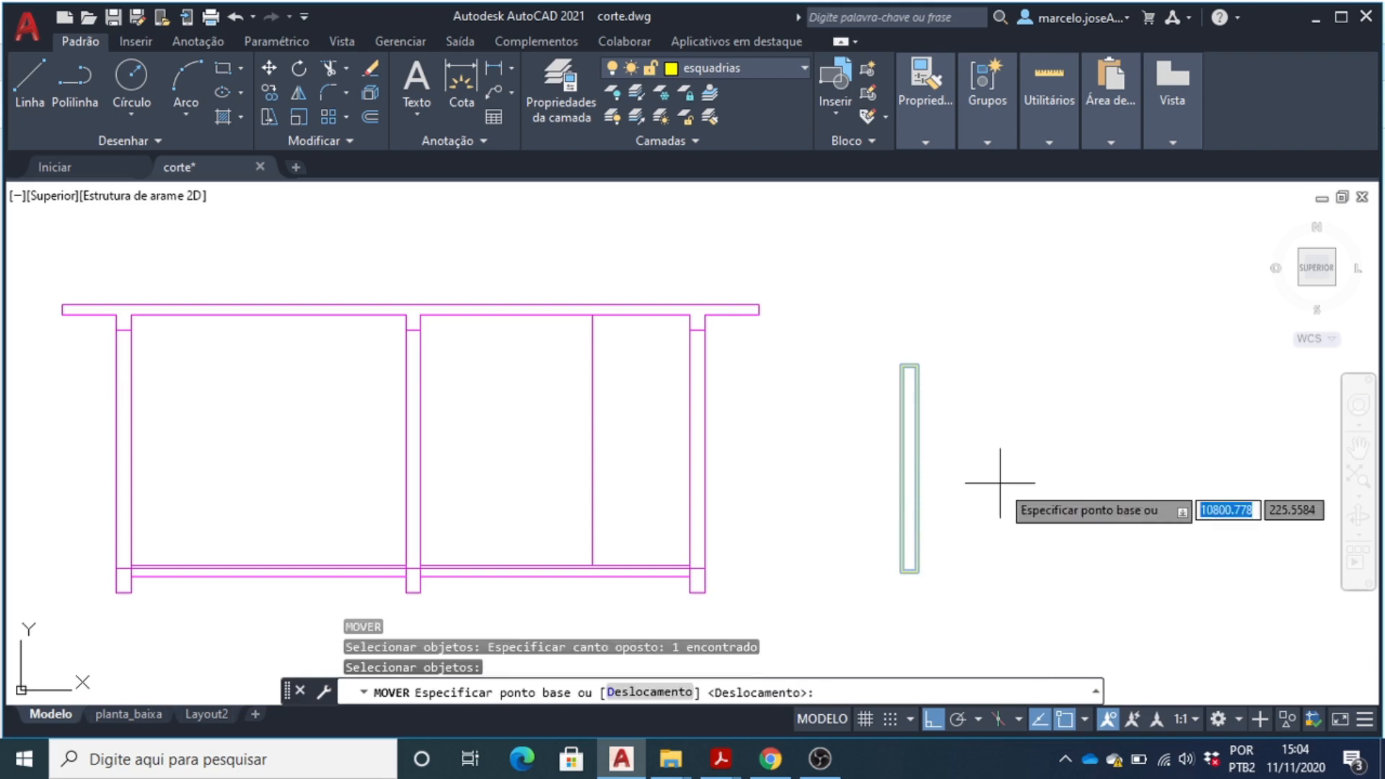
pyautogui.click(917, 572)
pyautogui.scroll(6, 448, 555)
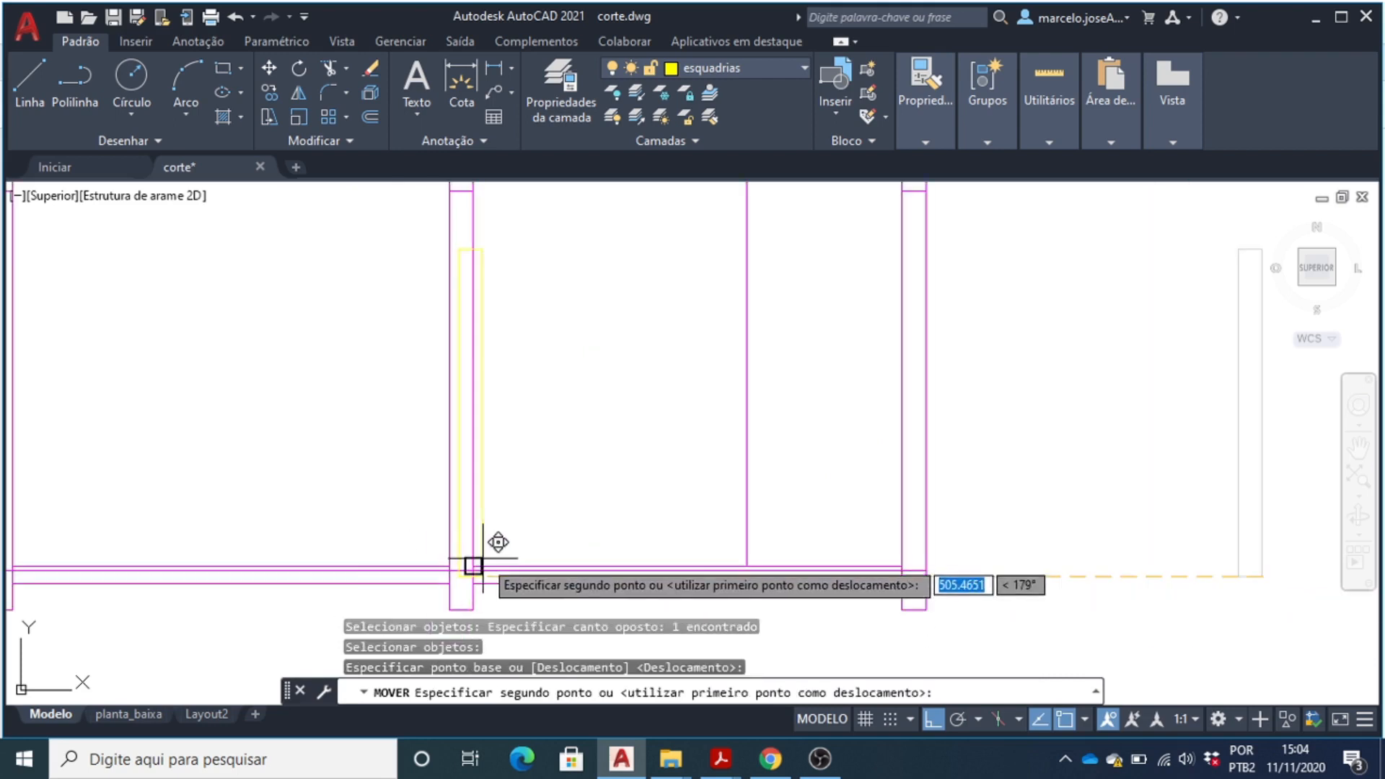
pyautogui.click(456, 574)
pyautogui.scroll(-6, 456, 572)
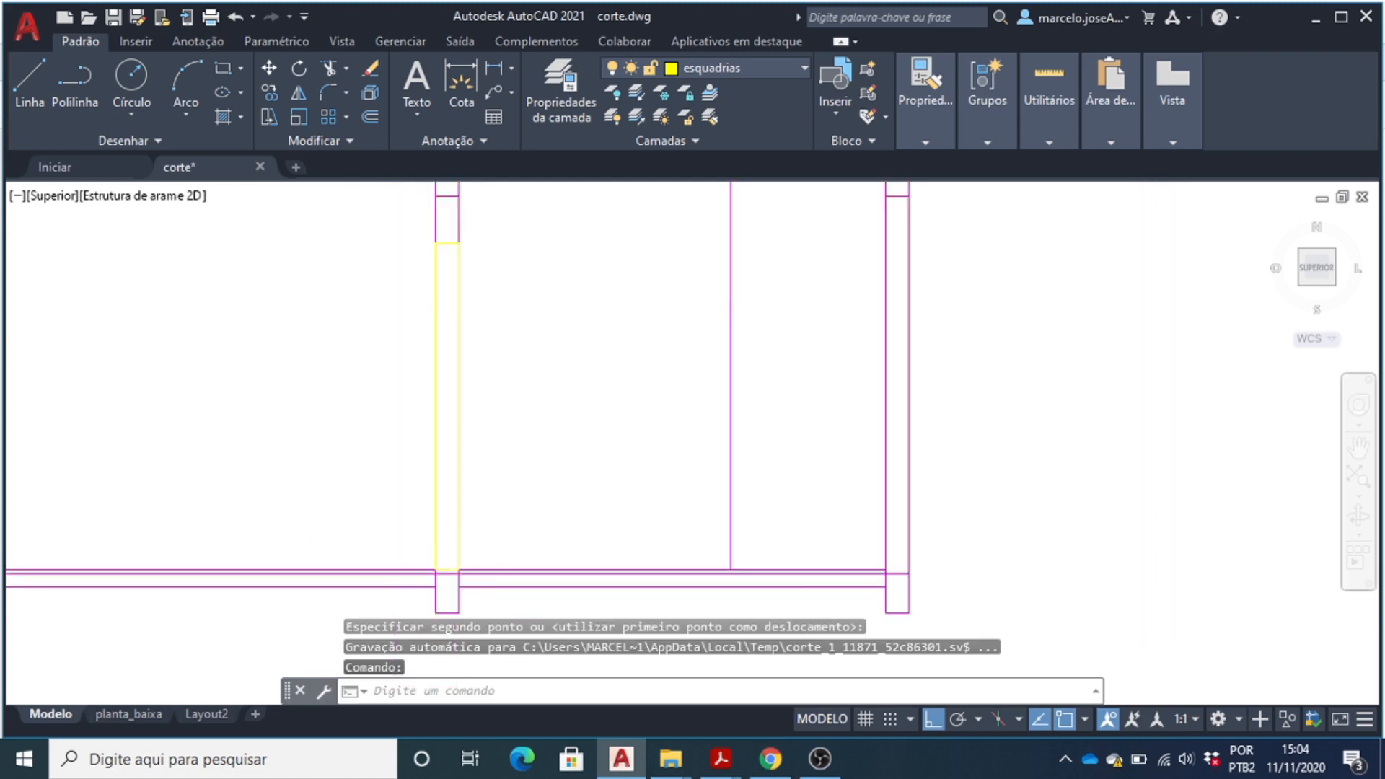
# - Trim the overlapping vertical wall and door lines out of the door opening in the middle wall
pyautogui.scroll(4, 452, 365)
pyautogui.scroll(-2, 455, 365)
pyautogui.scroll(-4, 477, 562)
pyautogui.scroll(4, 477, 562)
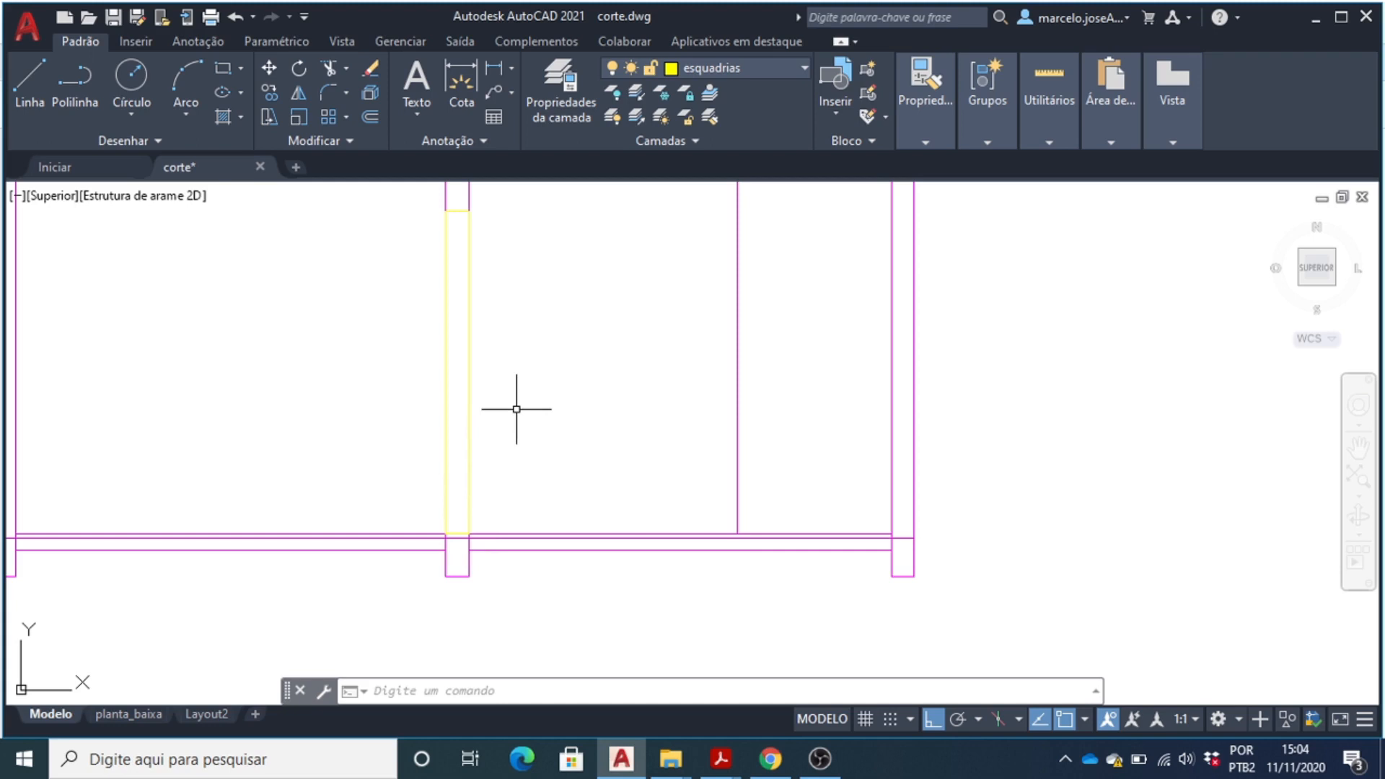
pyautogui.write('AP')
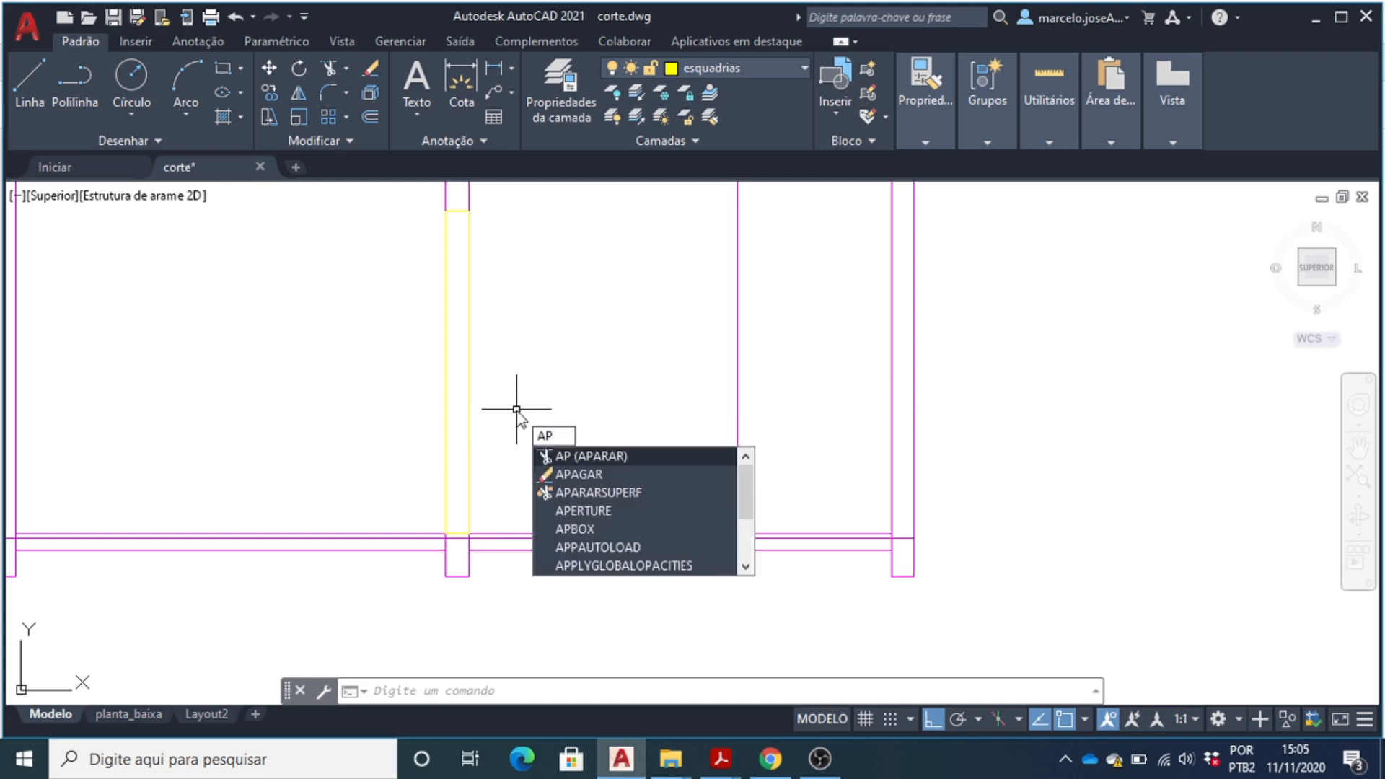
pyautogui.press('Return')
pyautogui.moveTo(603, 406); pyautogui.dragTo(367, 383)
pyautogui.press('Escape')
# - Draw vertical lines on both sides of the door opening, from the door head down to the floor
pyautogui.write('l')
pyautogui.press('Return')
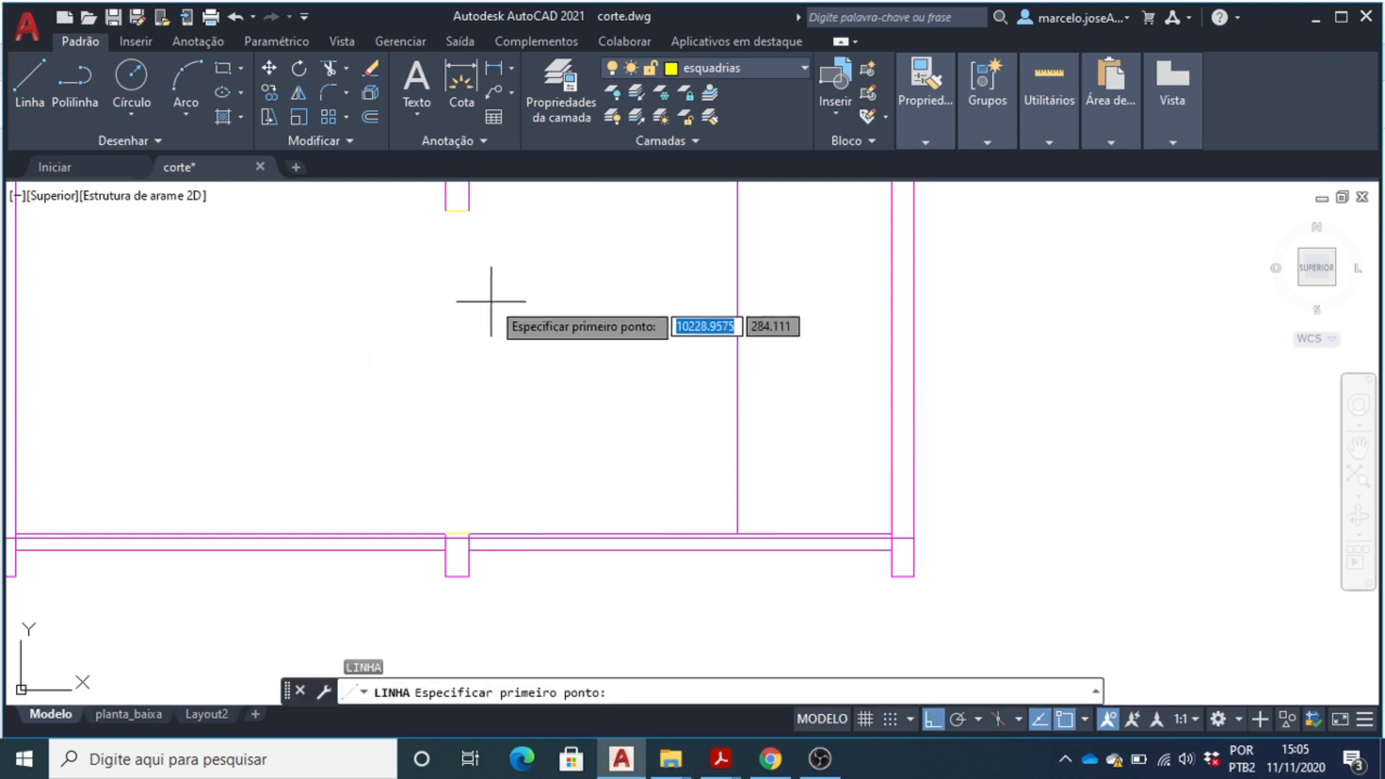
pyautogui.click(469, 211)
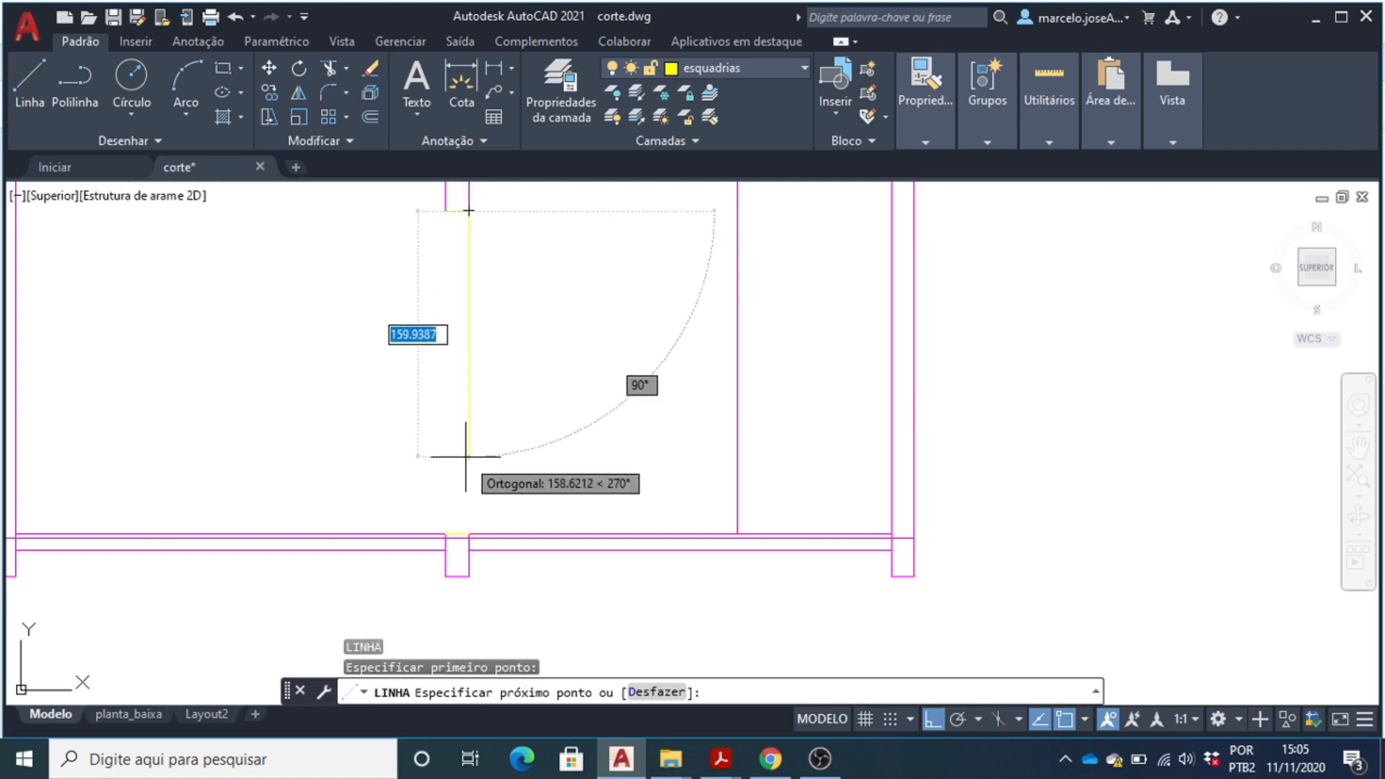
pyautogui.click(469, 534)
pyautogui.press('Return')
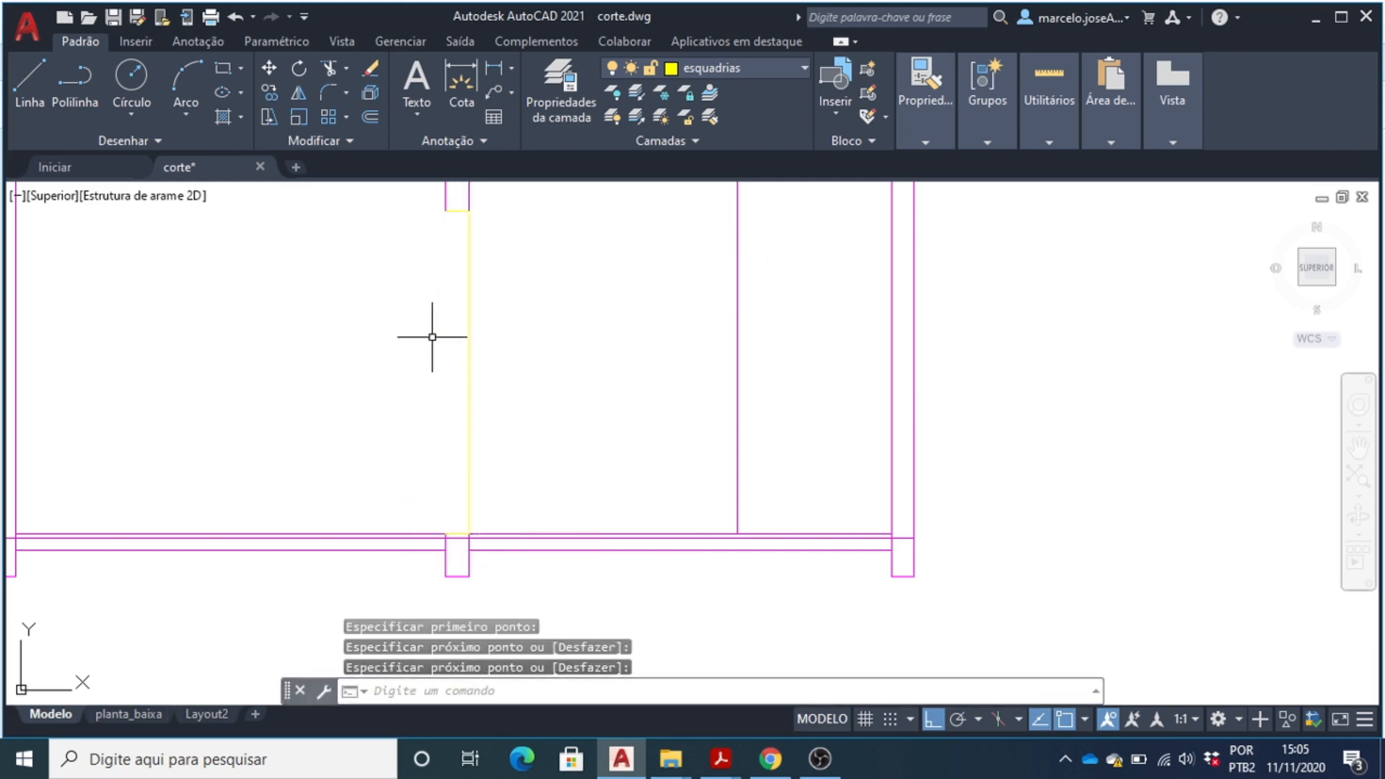
pyautogui.press('Return')
pyautogui.click(445, 211)
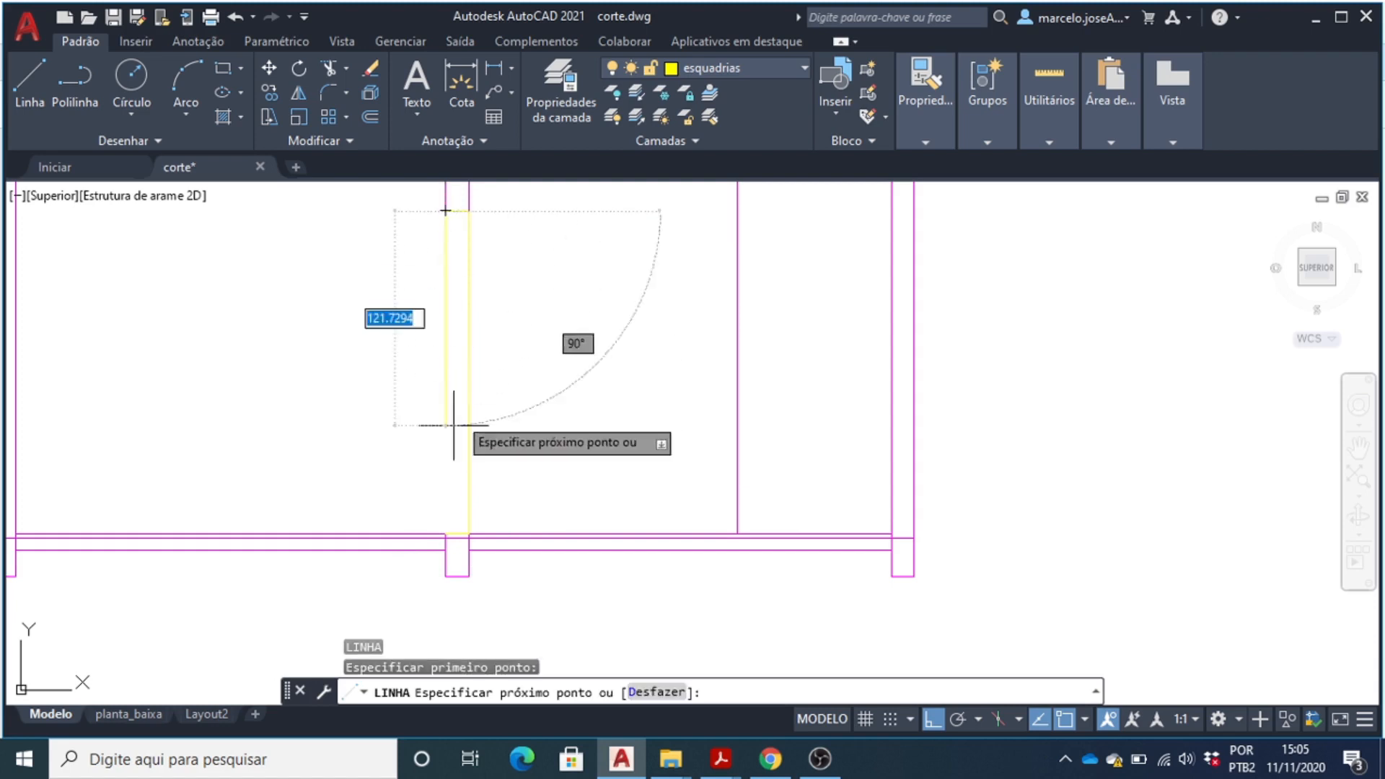
pyautogui.click(446, 534)
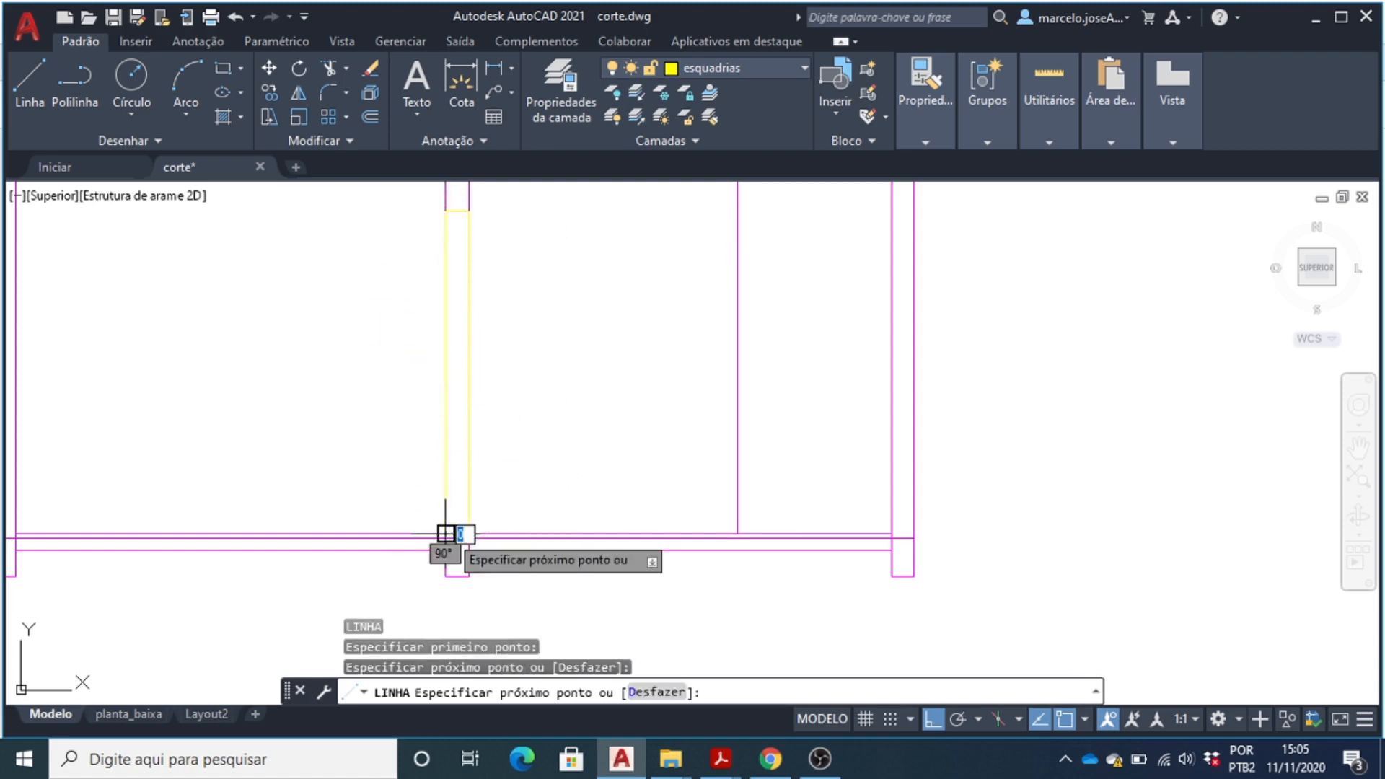
pyautogui.press('Escape')
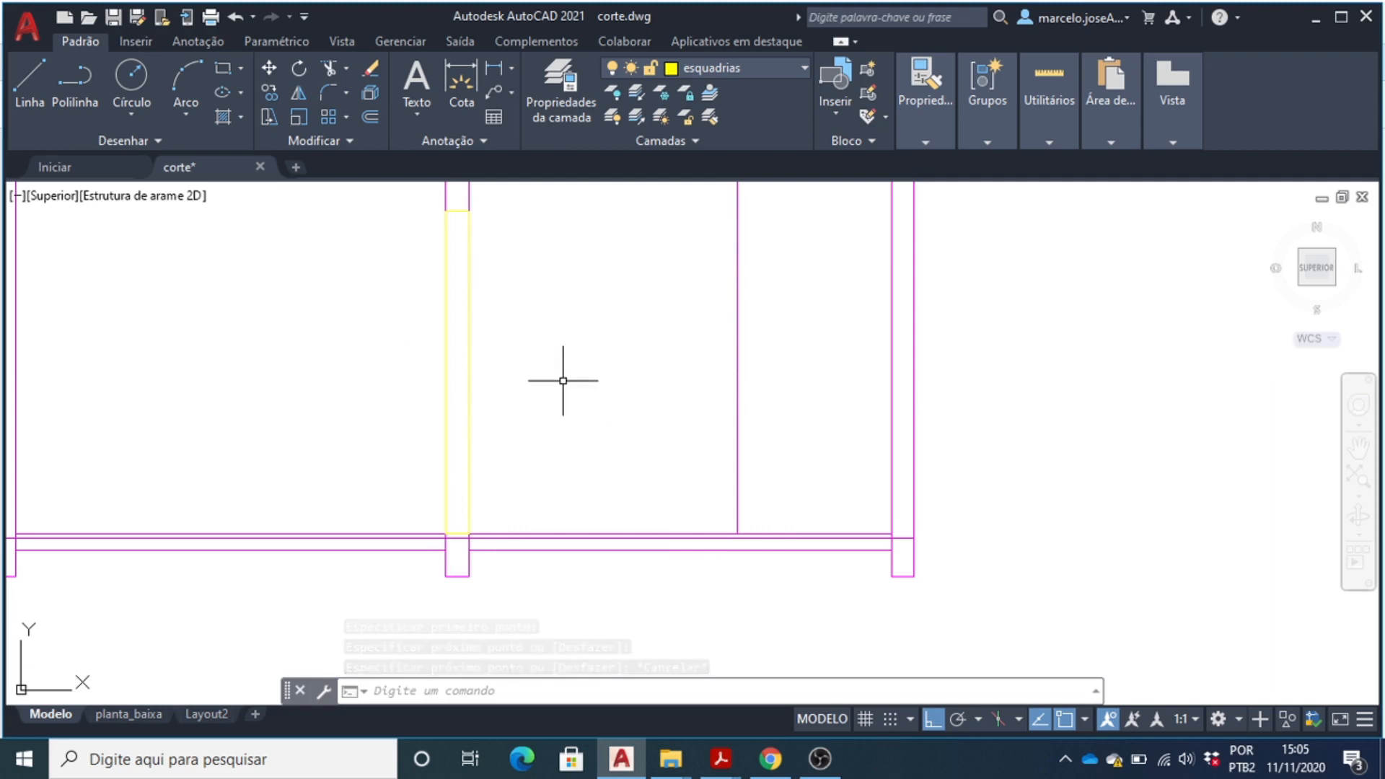
# - Check how the cut door in the middle wall is drawn in corte.pdf and return to AutoCAD
pyautogui.scroll(-2, 505, 319)
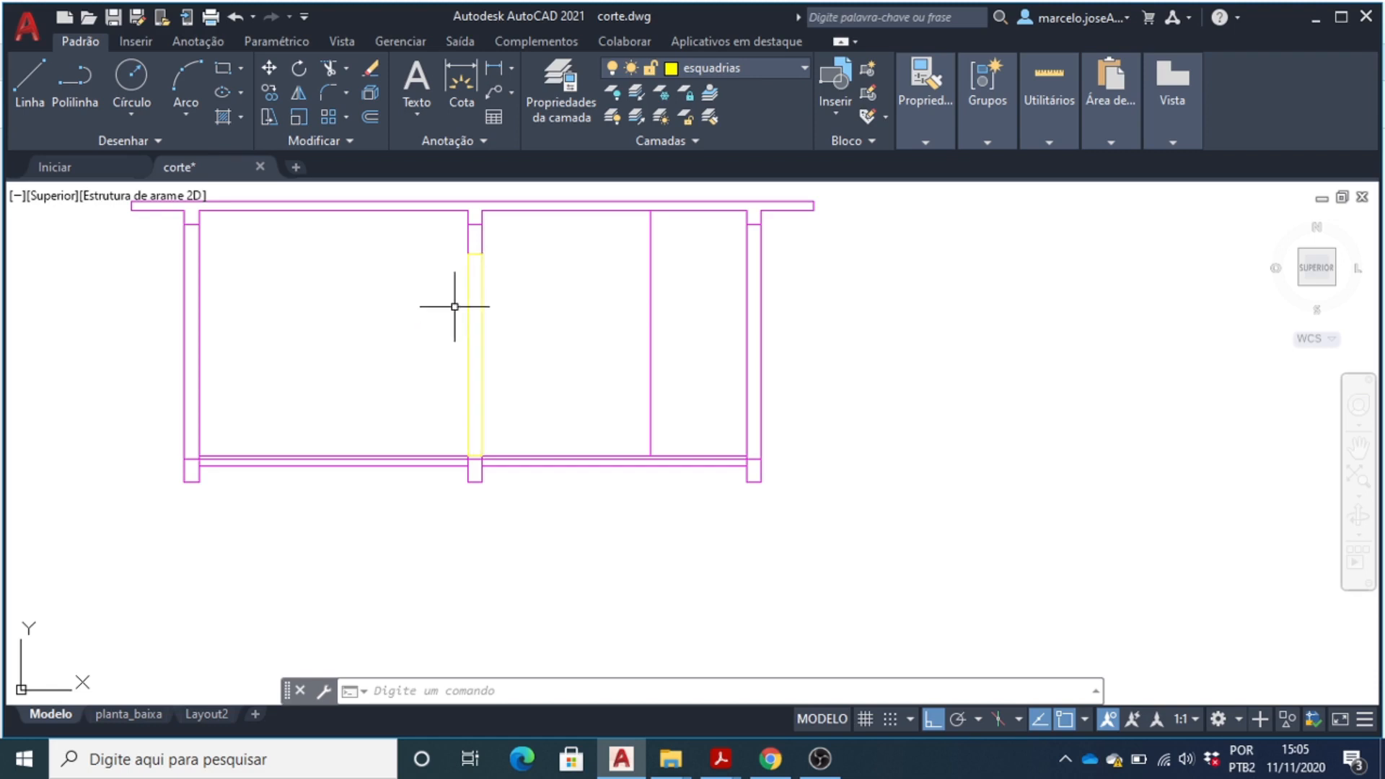
pyautogui.press('Escape')
pyautogui.press('Escape')
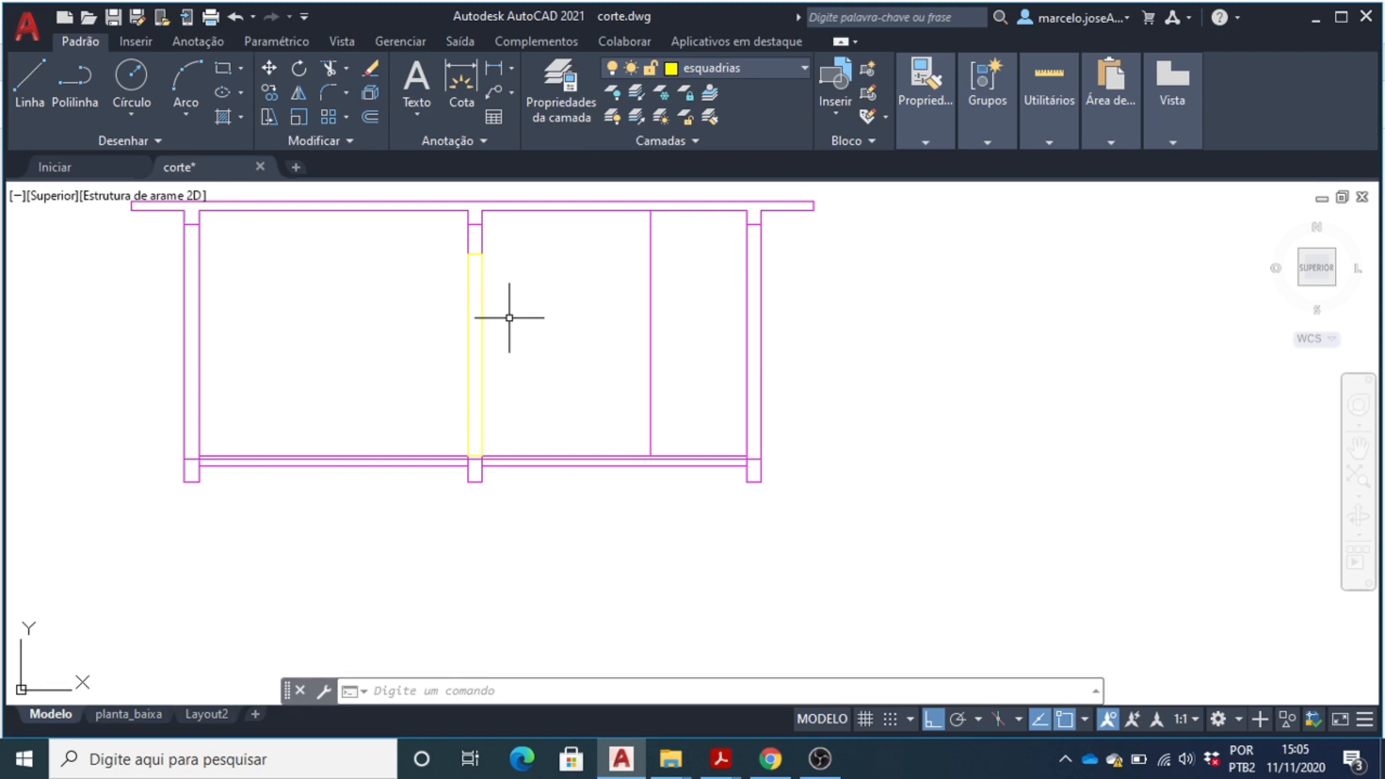
pyautogui.moveTo(721, 769)
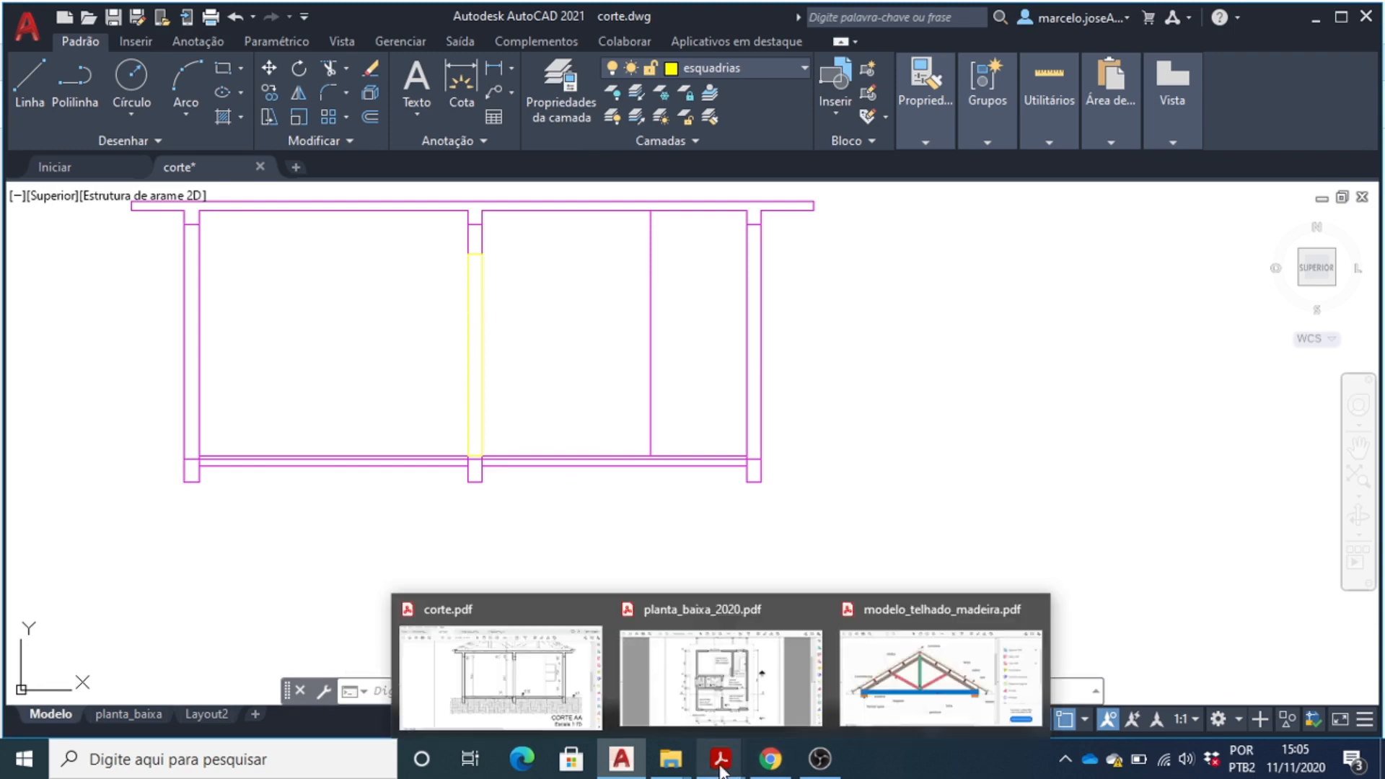
pyautogui.click(549, 692)
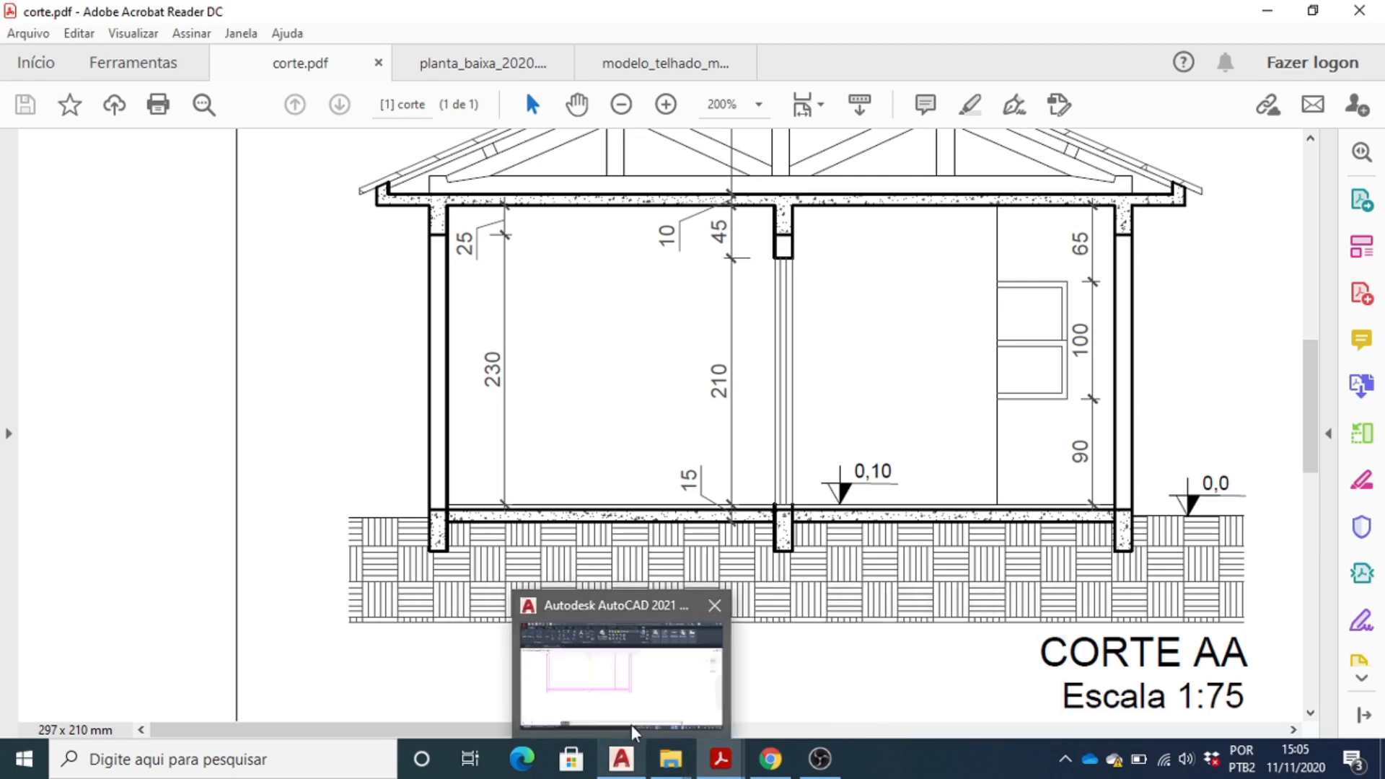
pyautogui.click(623, 756)
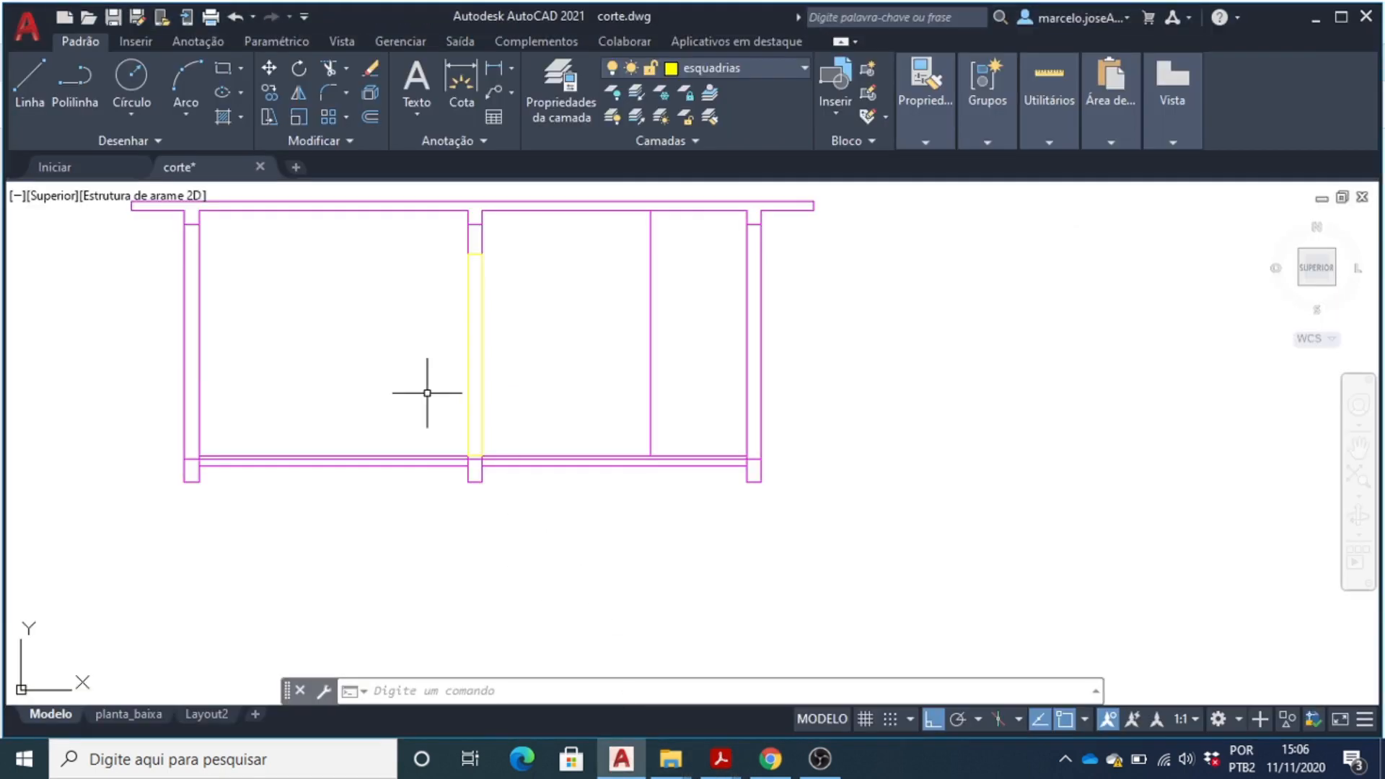
# - Offset both vertical side lines of the door opening 5 units inward
pyautogui.write('desl')
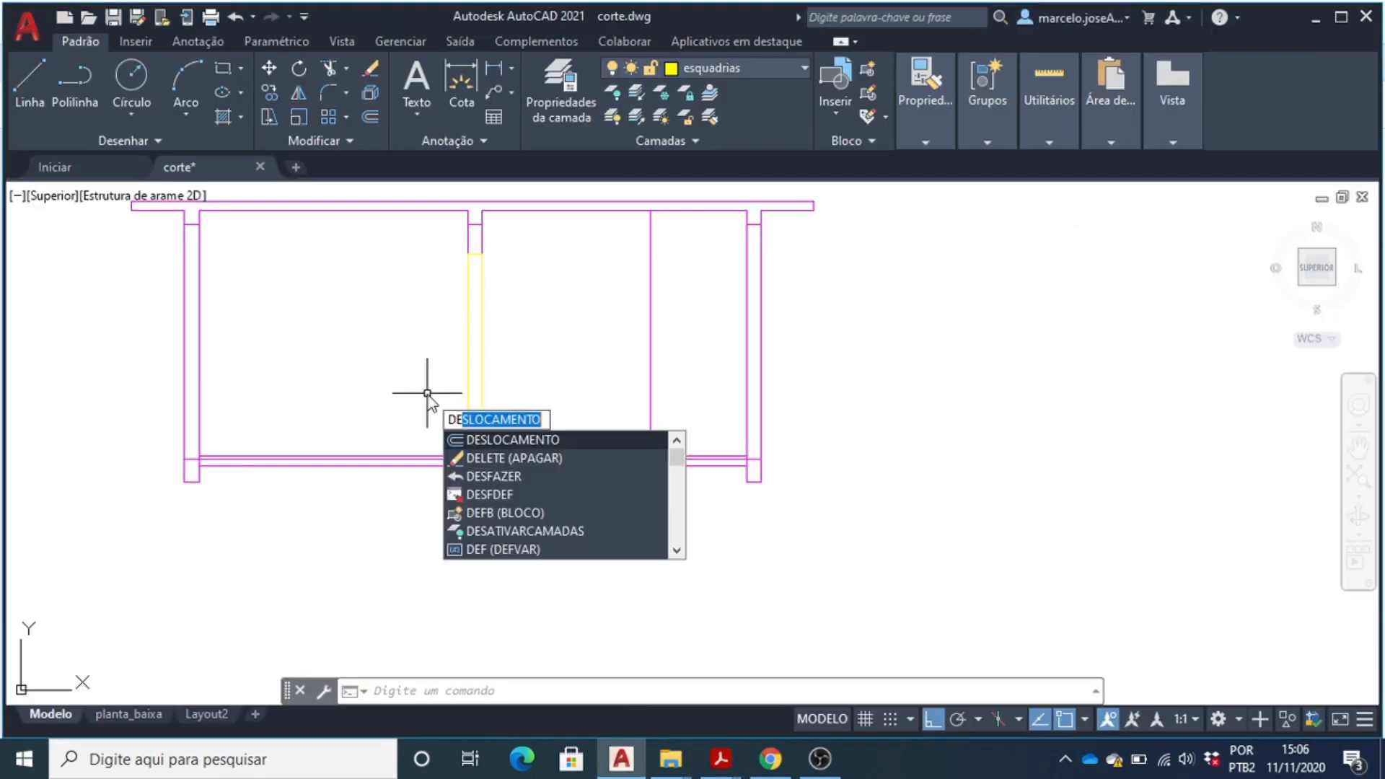
pyautogui.press('Return')
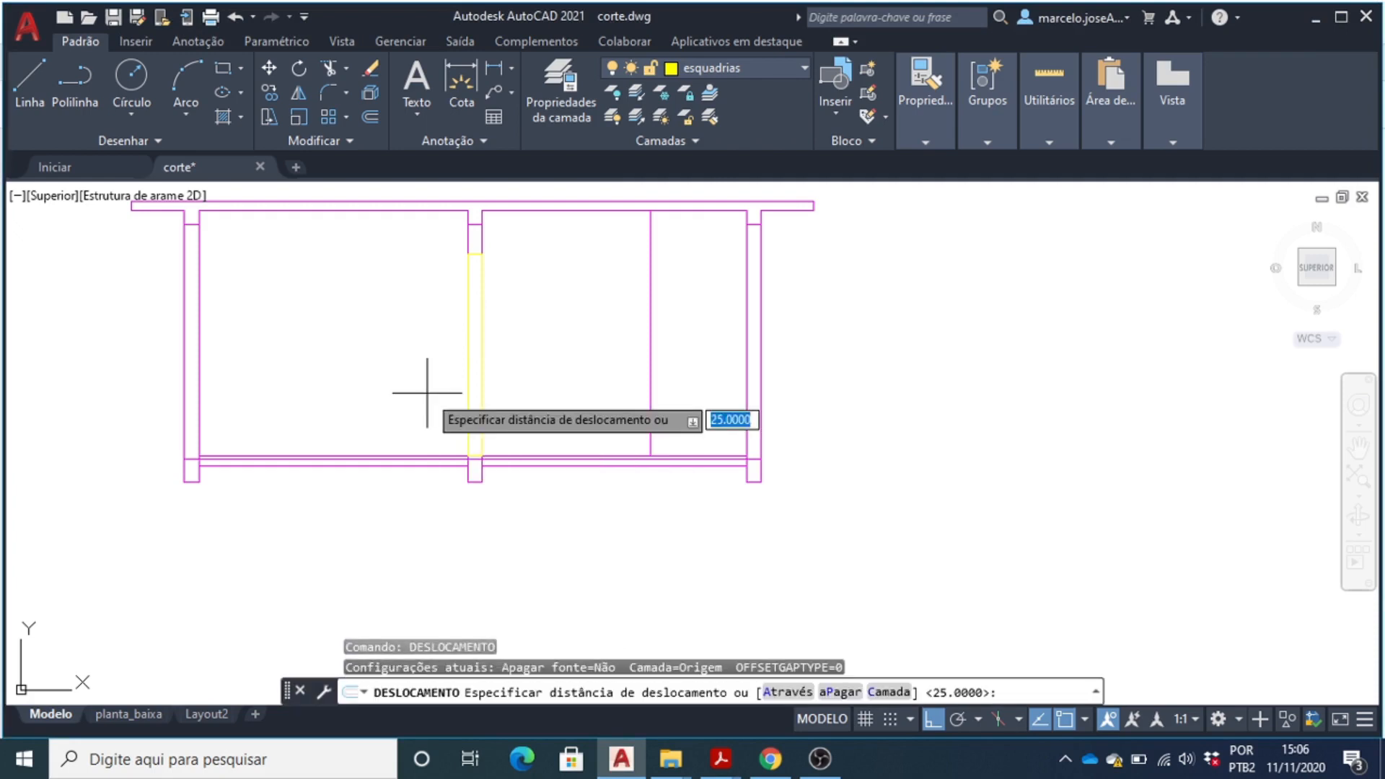
pyautogui.write('5')
pyautogui.press('Return')
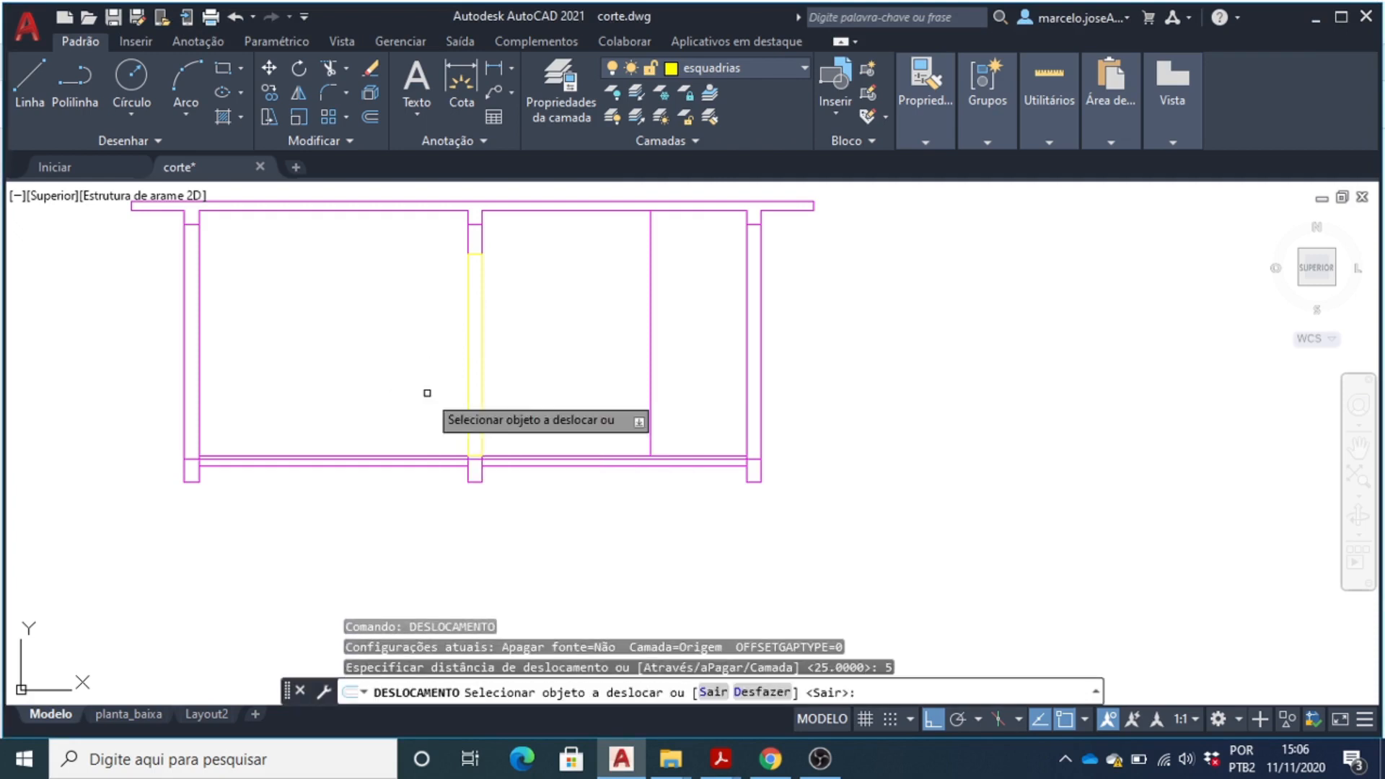
pyautogui.click(468, 348)
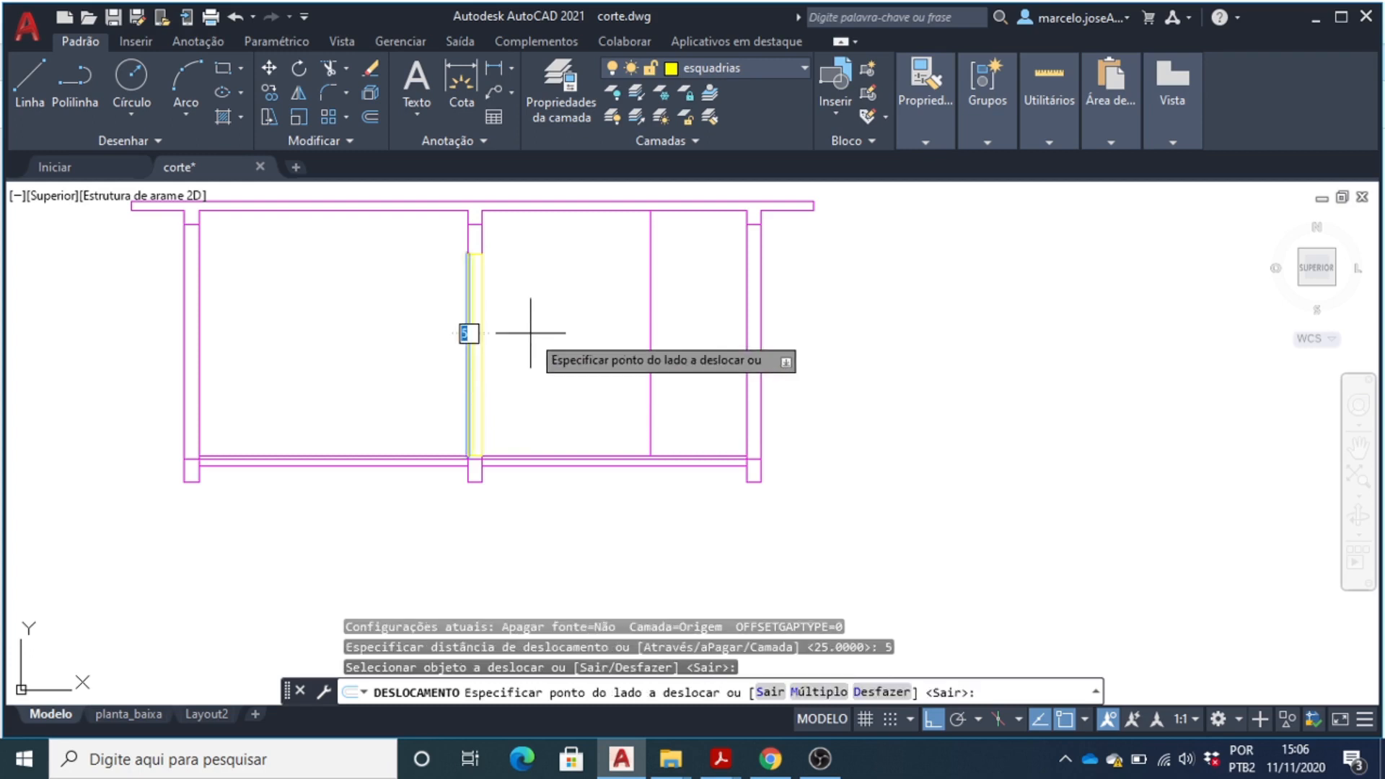
pyautogui.click(481, 338)
pyautogui.click(340, 327)
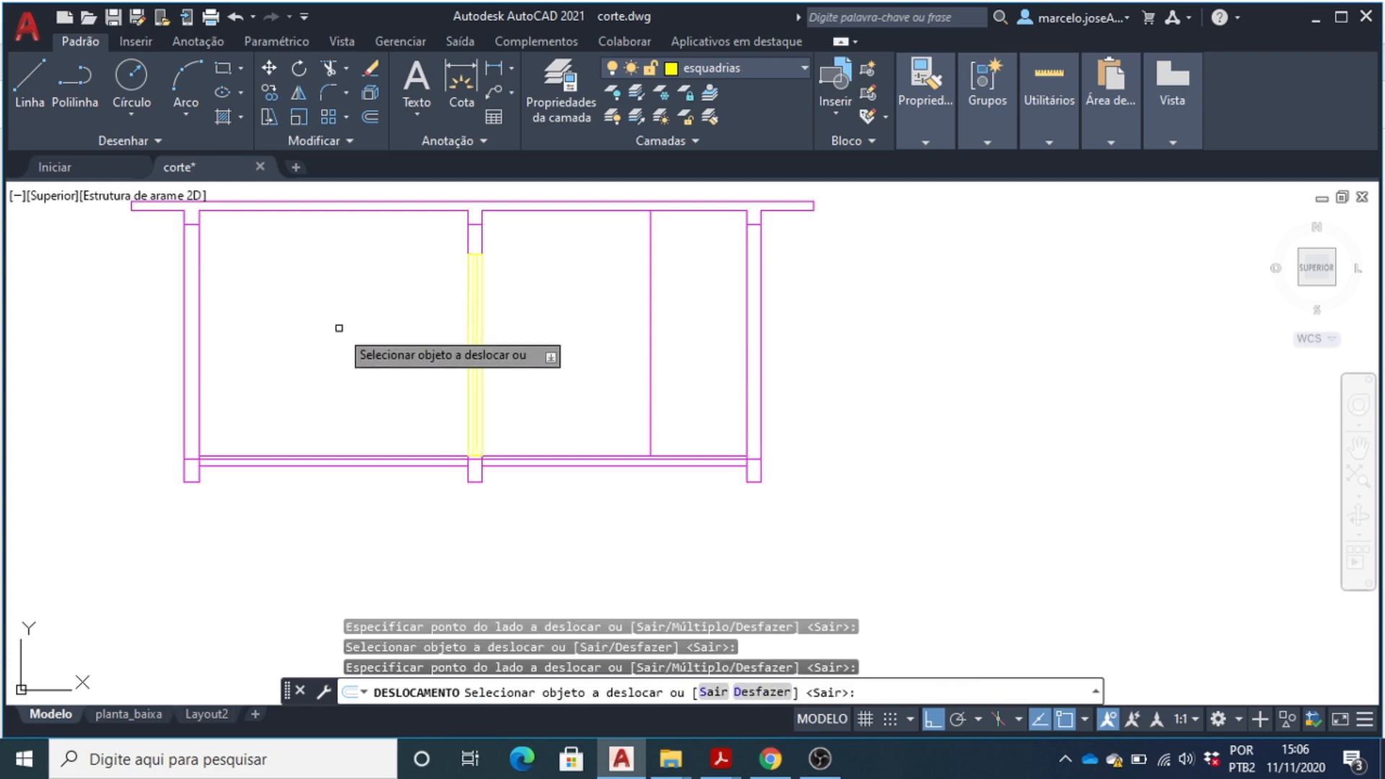
pyautogui.press('Escape')
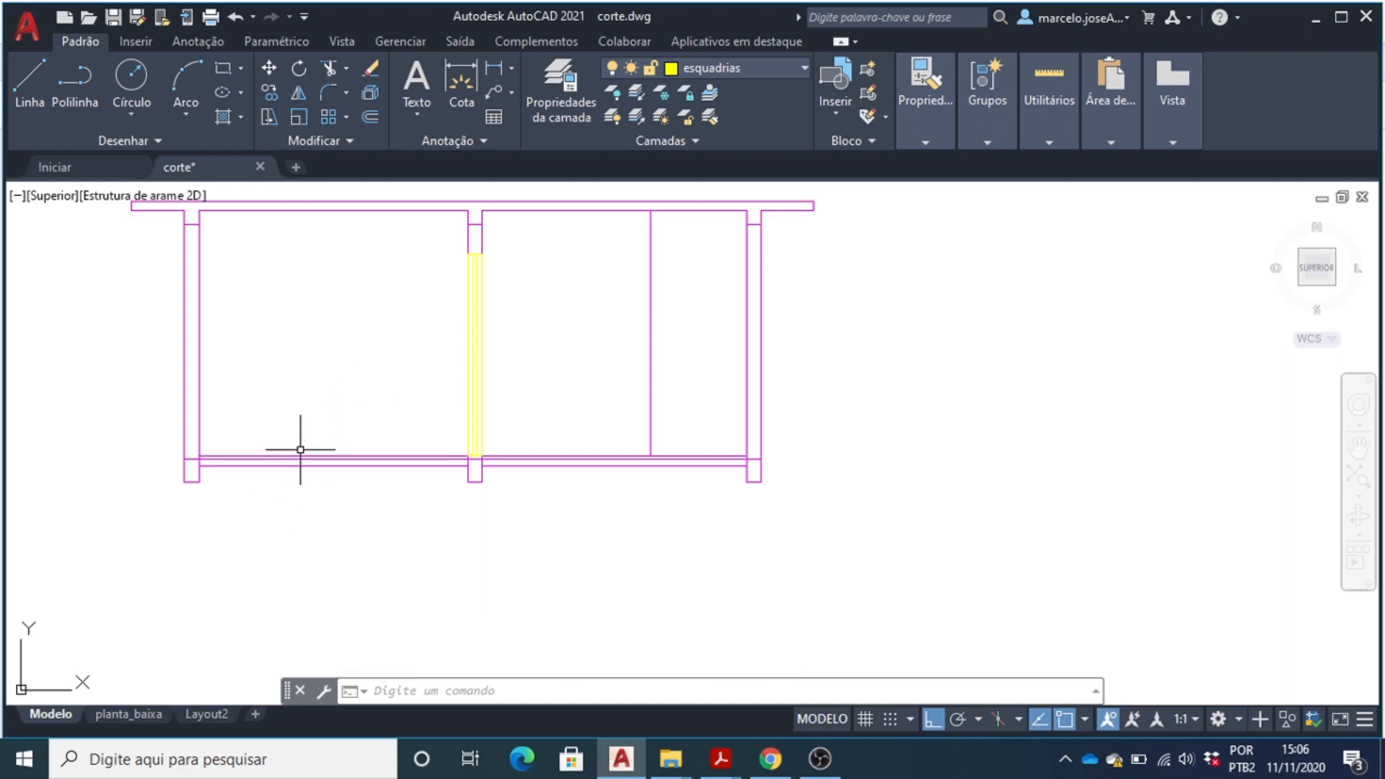
pyautogui.scroll(-2, 280, 423)
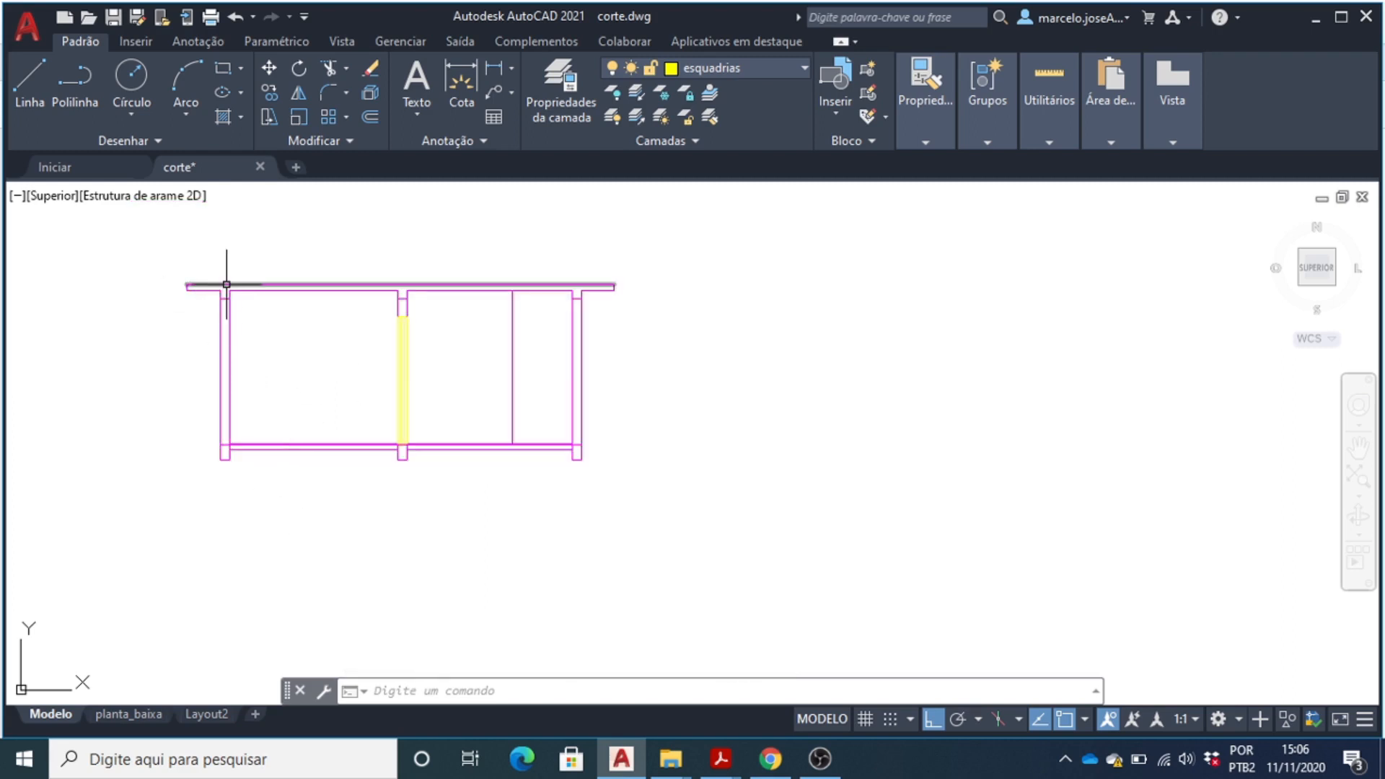
pyautogui.scroll(2, 225, 294)
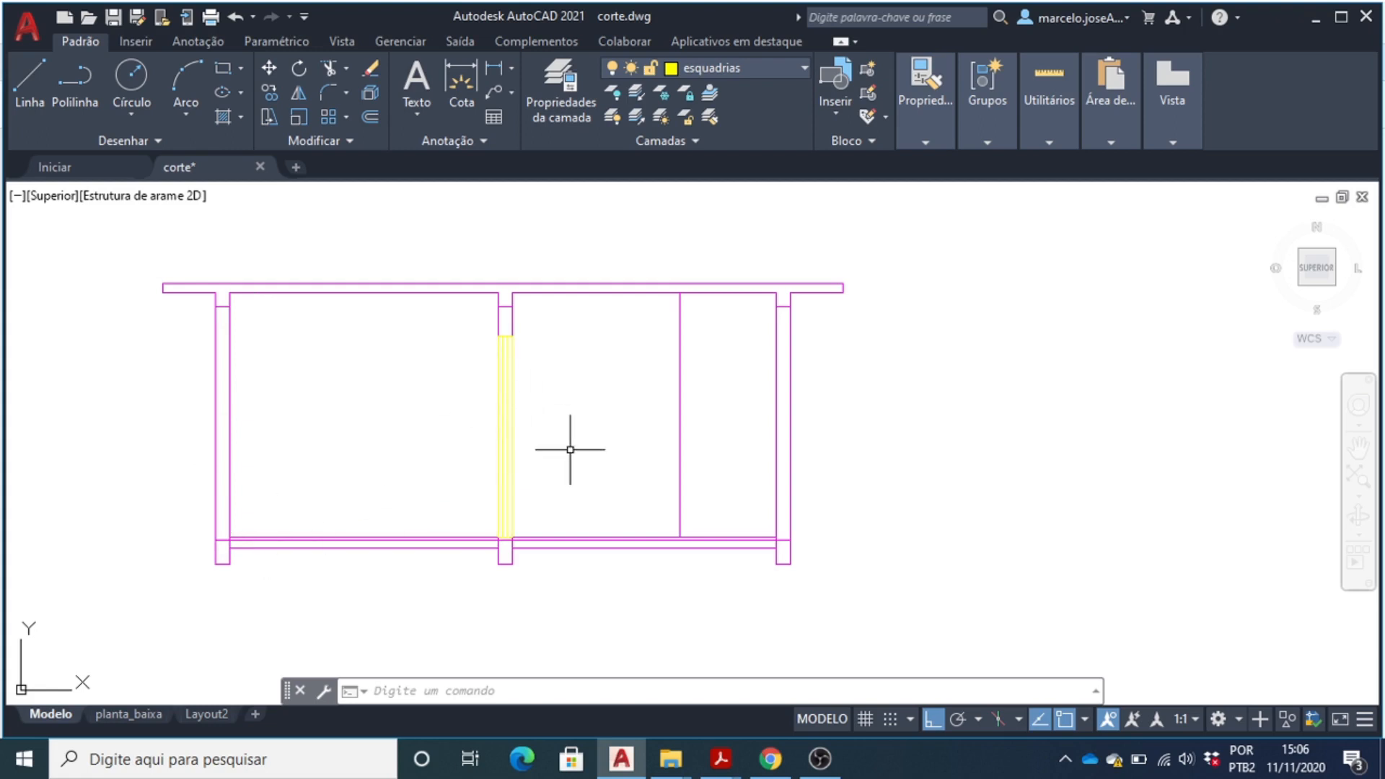
pyautogui.scroll(-2, 532, 464)
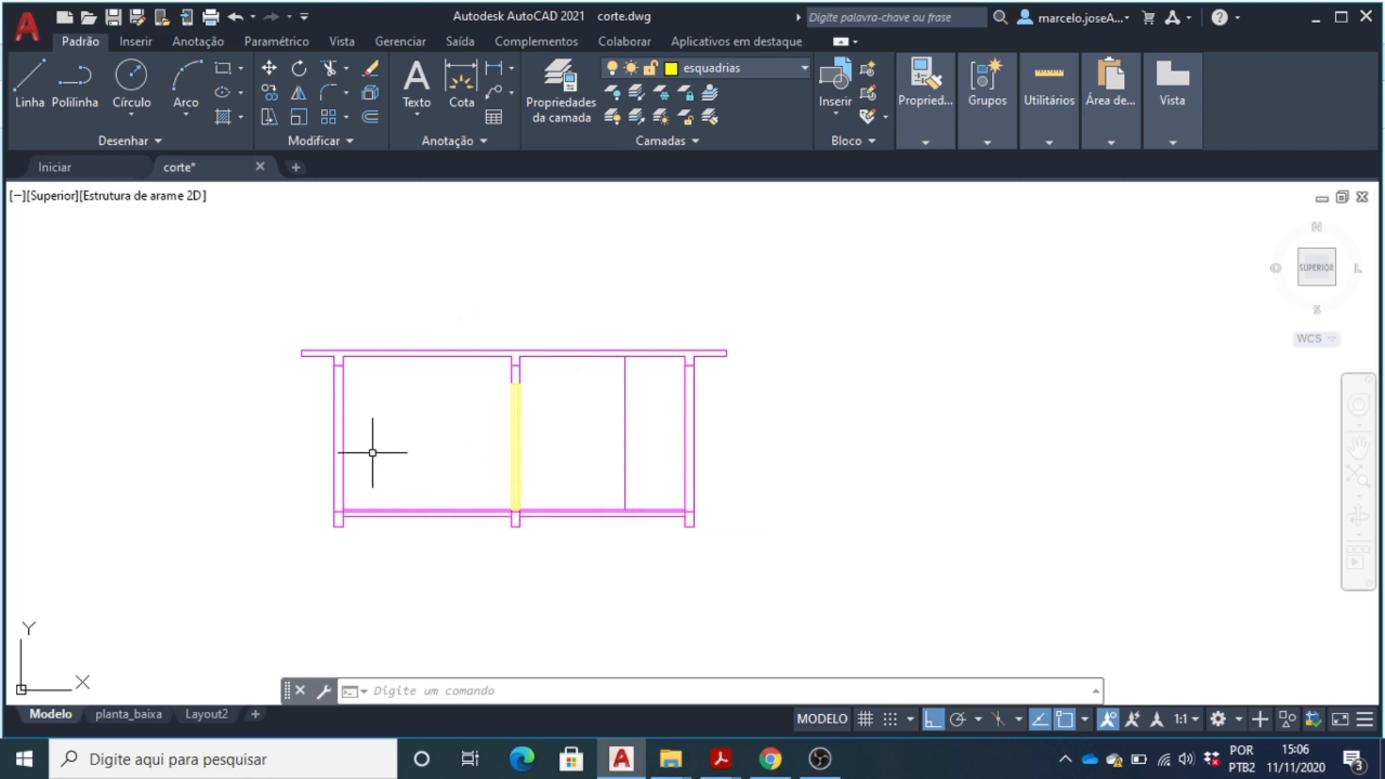
pyautogui.scroll(4, 333, 514)
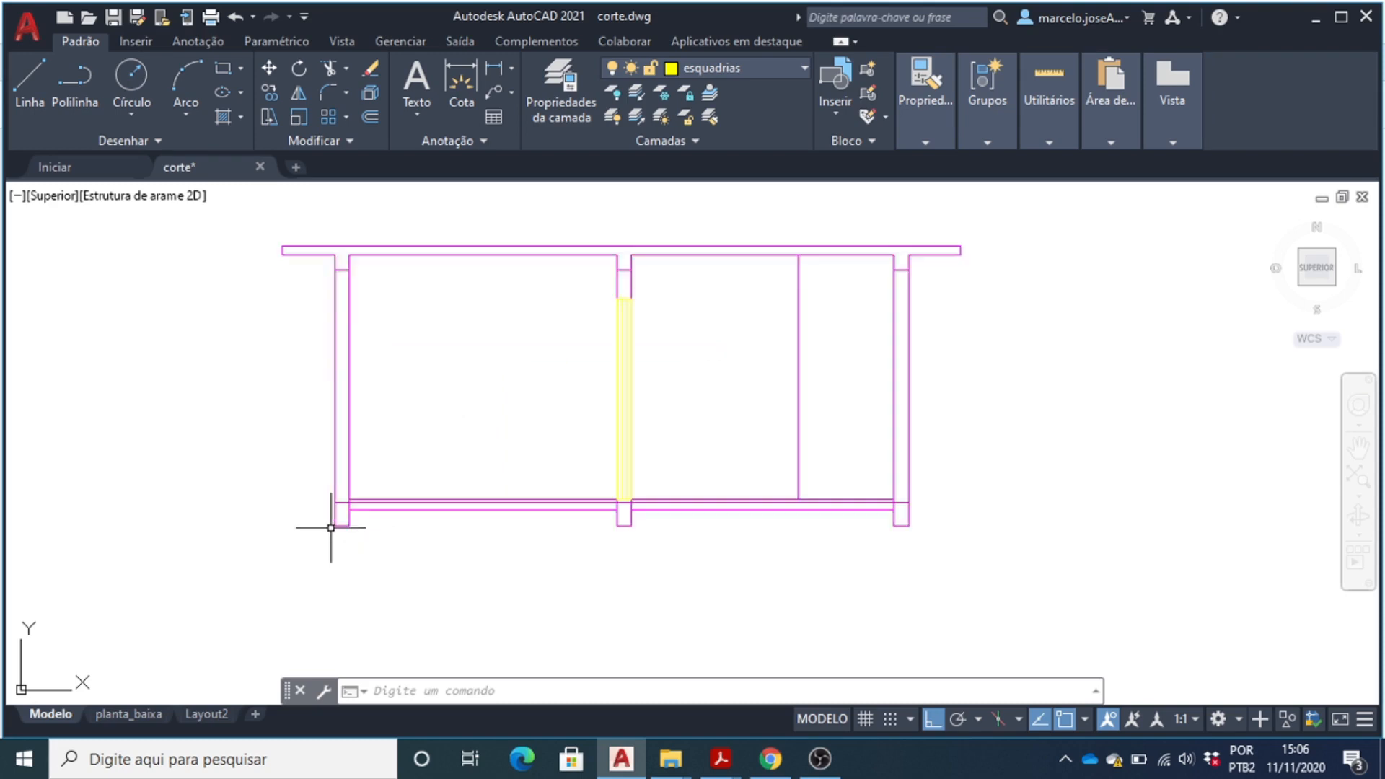
pyautogui.scroll(-4, 366, 529)
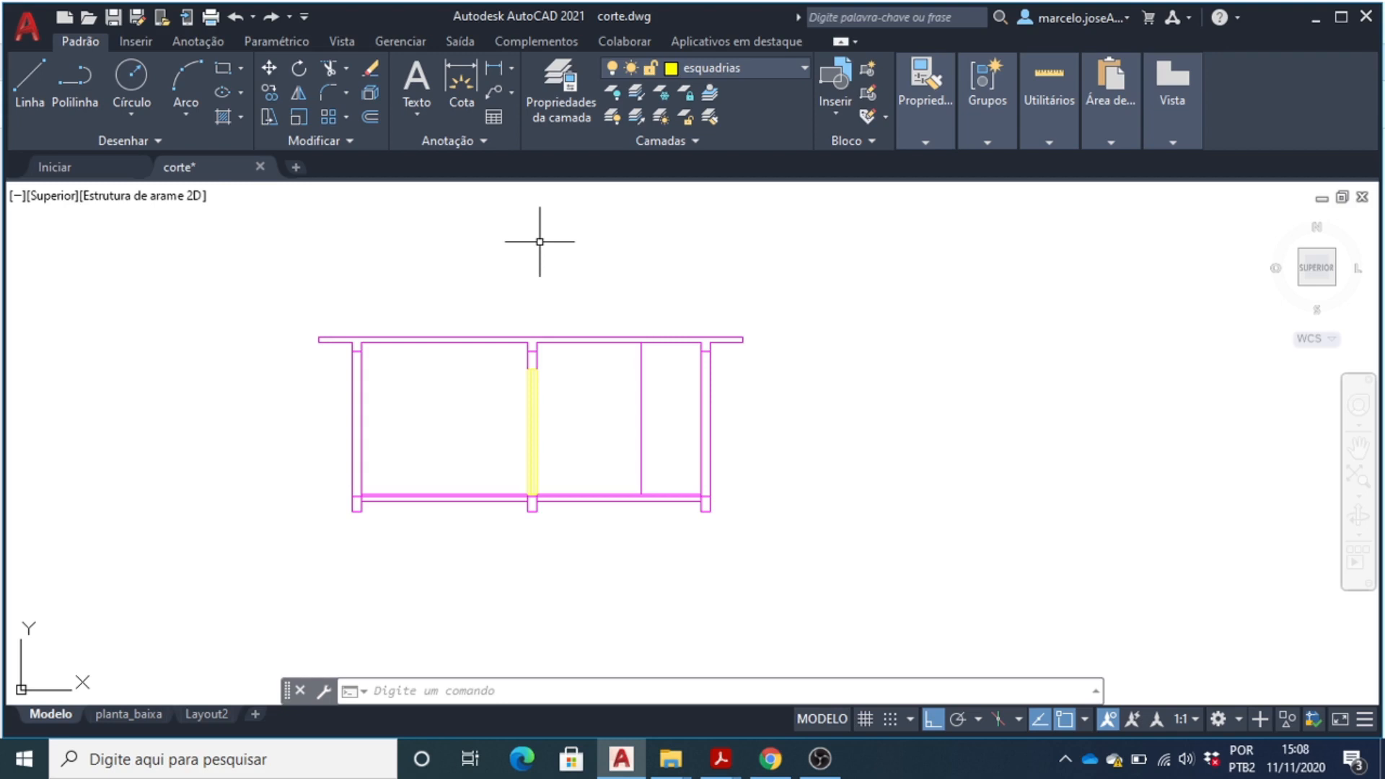
pyautogui.scroll(4, 336, 503)
pyautogui.scroll(-4, 336, 503)
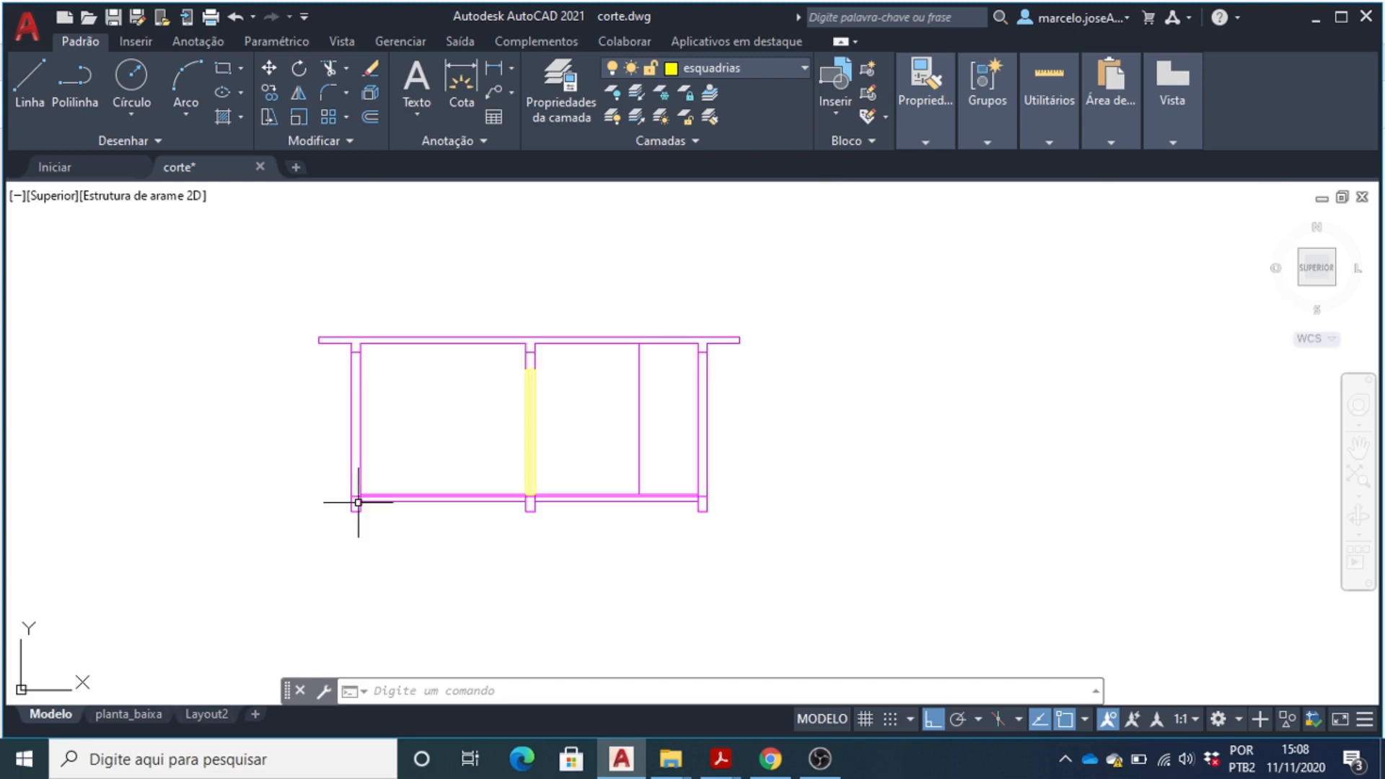